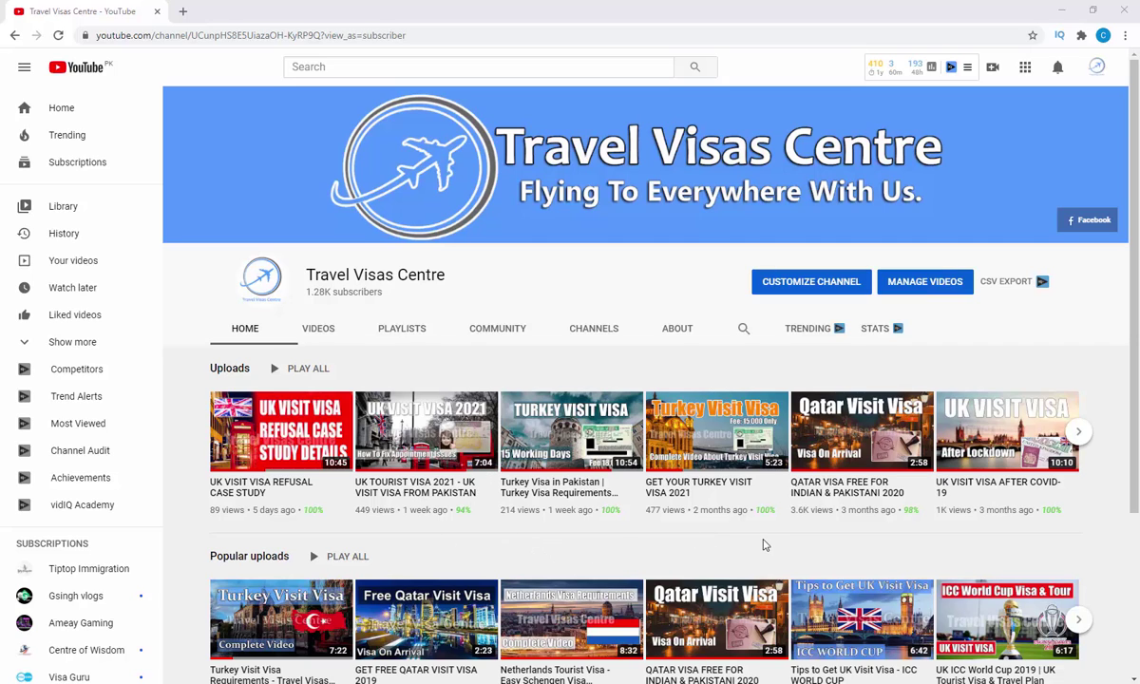
- In the Incognito window, open the 'Welcome to GOV.UK' result from the gov uk Google search
mouse_move(683, 682)
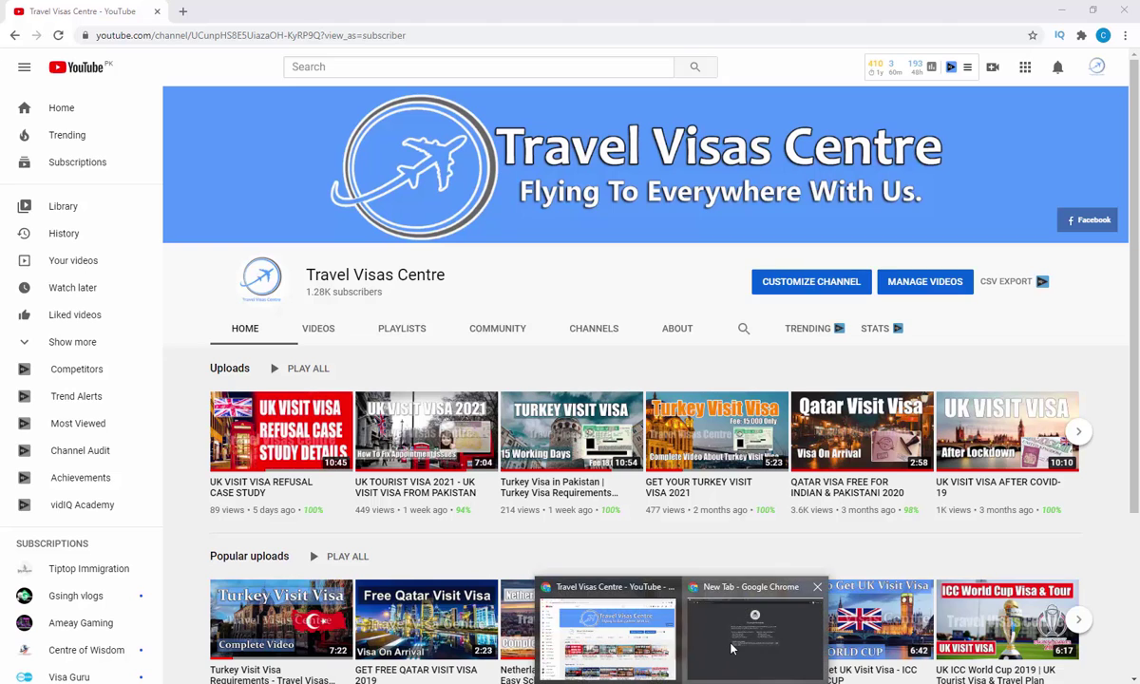
click(731, 646)
click(45, 13)
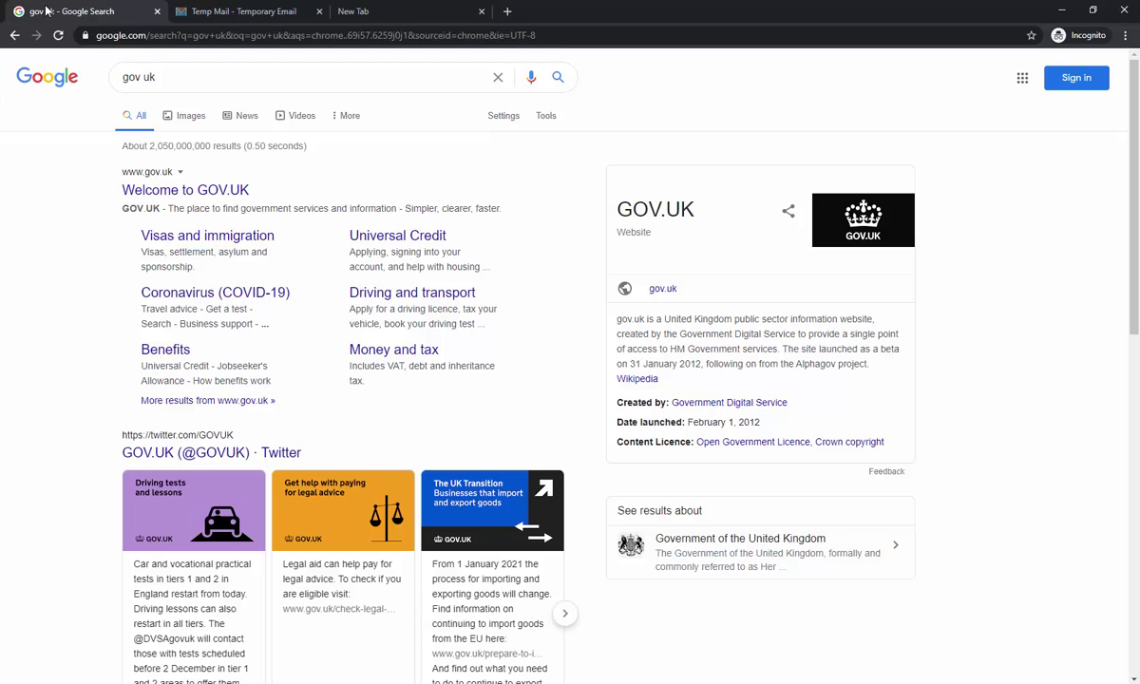
double_click(122, 79)
drag(123, 81, 144, 78)
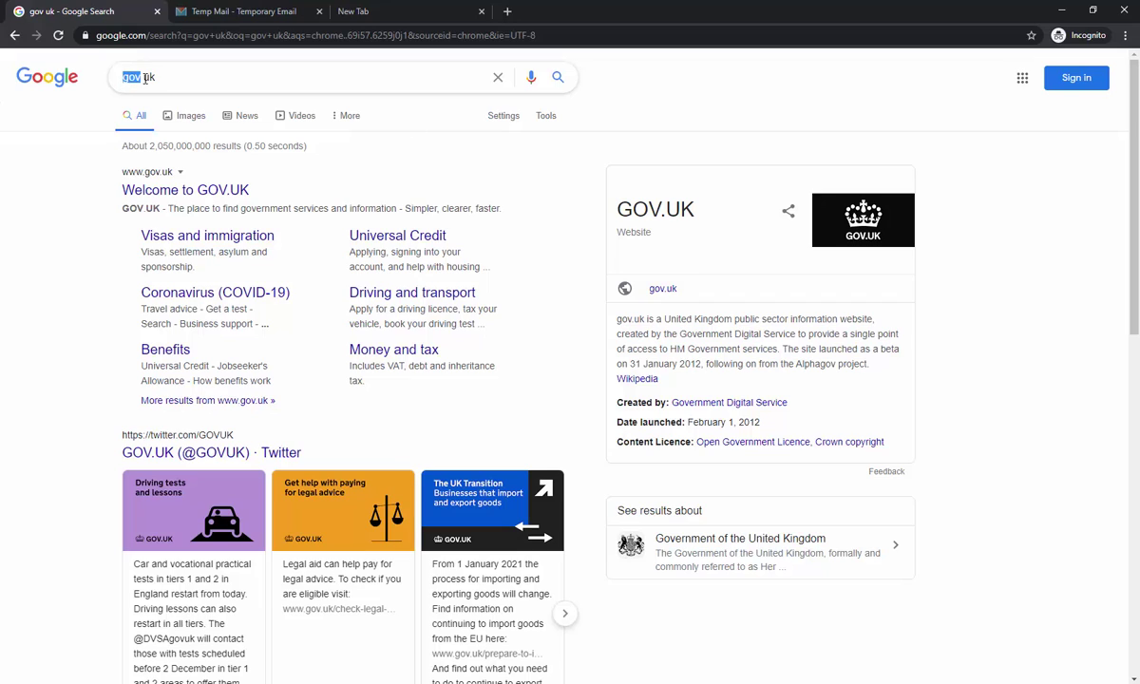
click(219, 190)
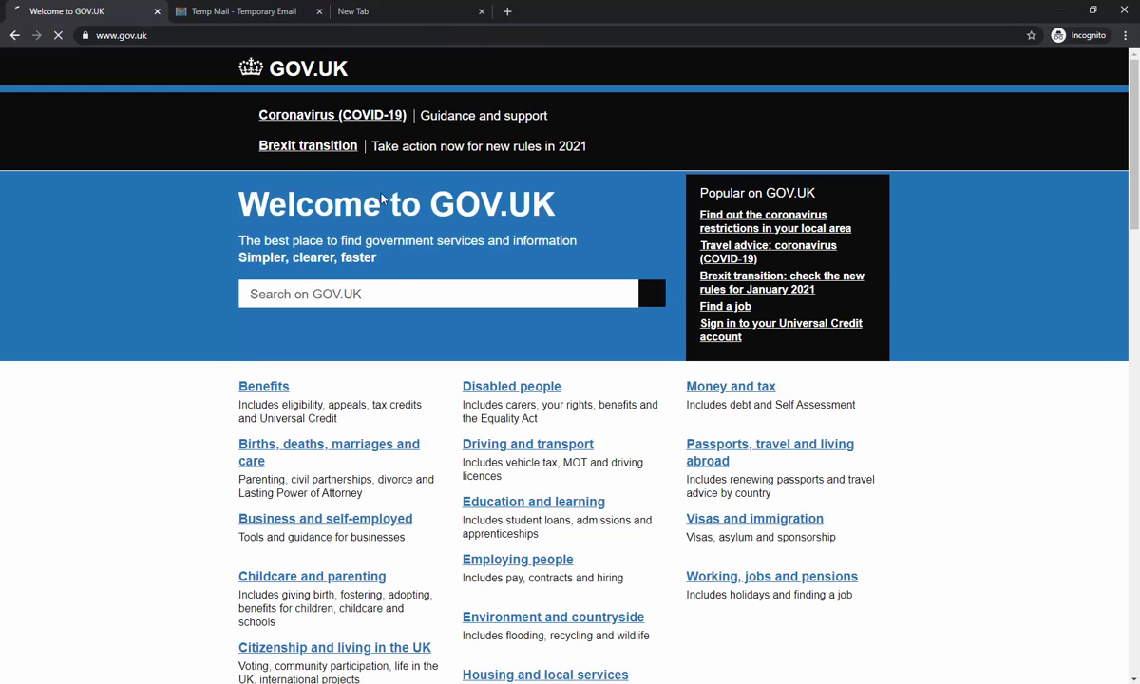
- Search GOV.UK for 'uk visit visa' and open 'Visit the UK on a Standard Visitor visa' in a new tab
click(385, 294)
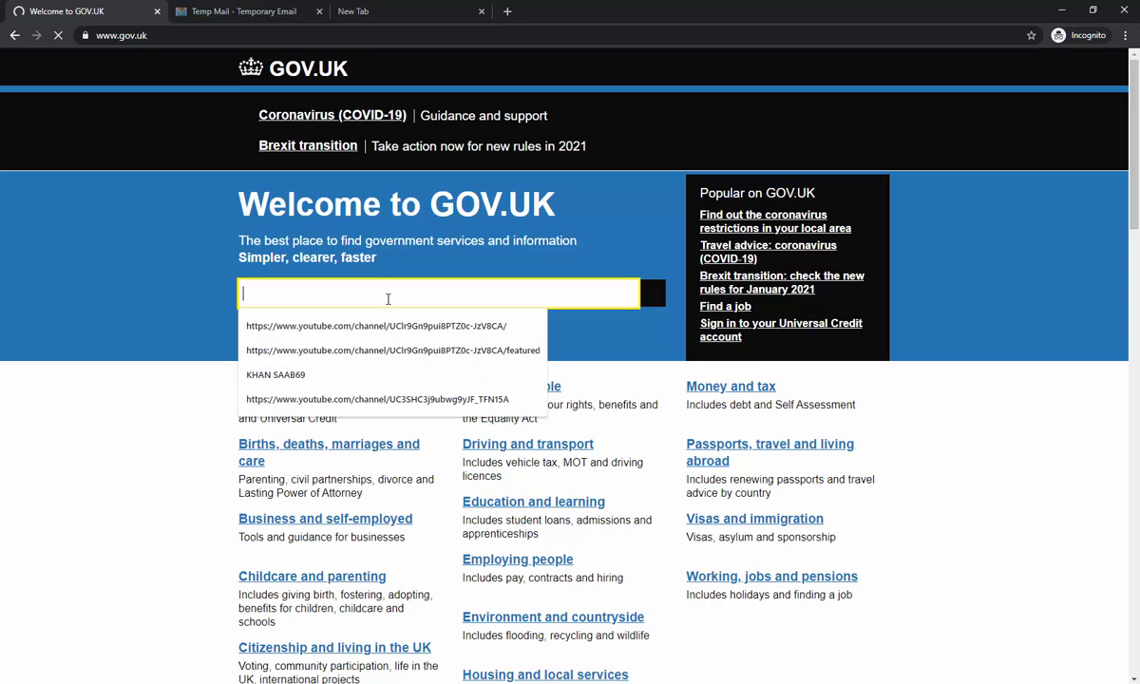
text(uk visit vi)
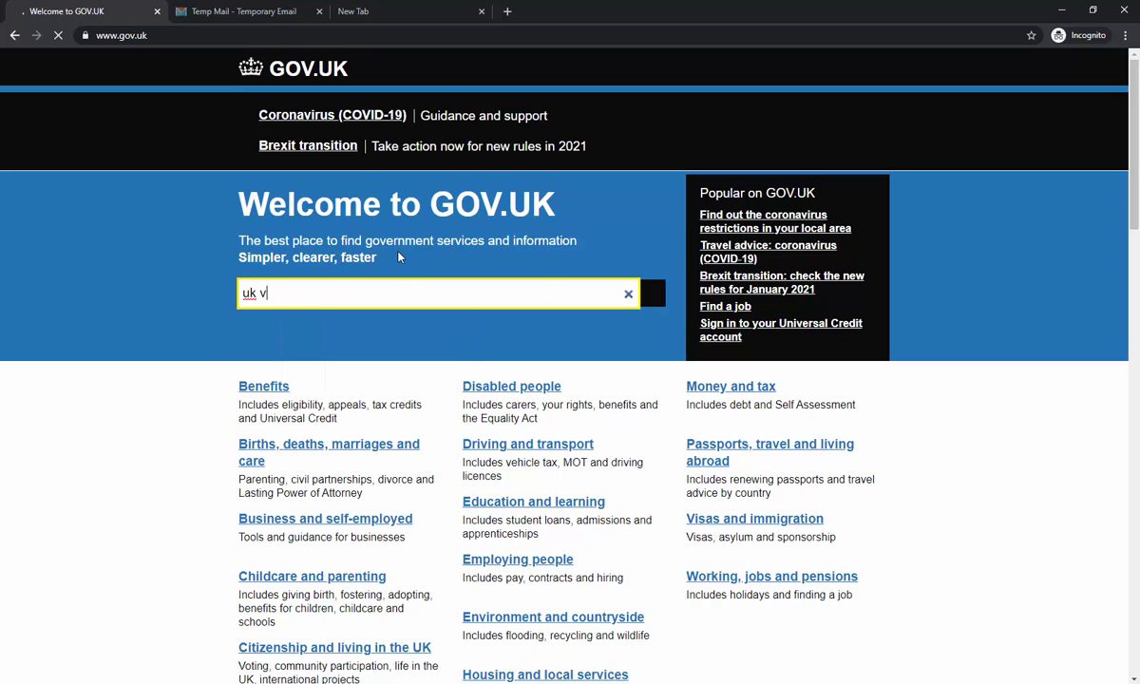
text(sa)
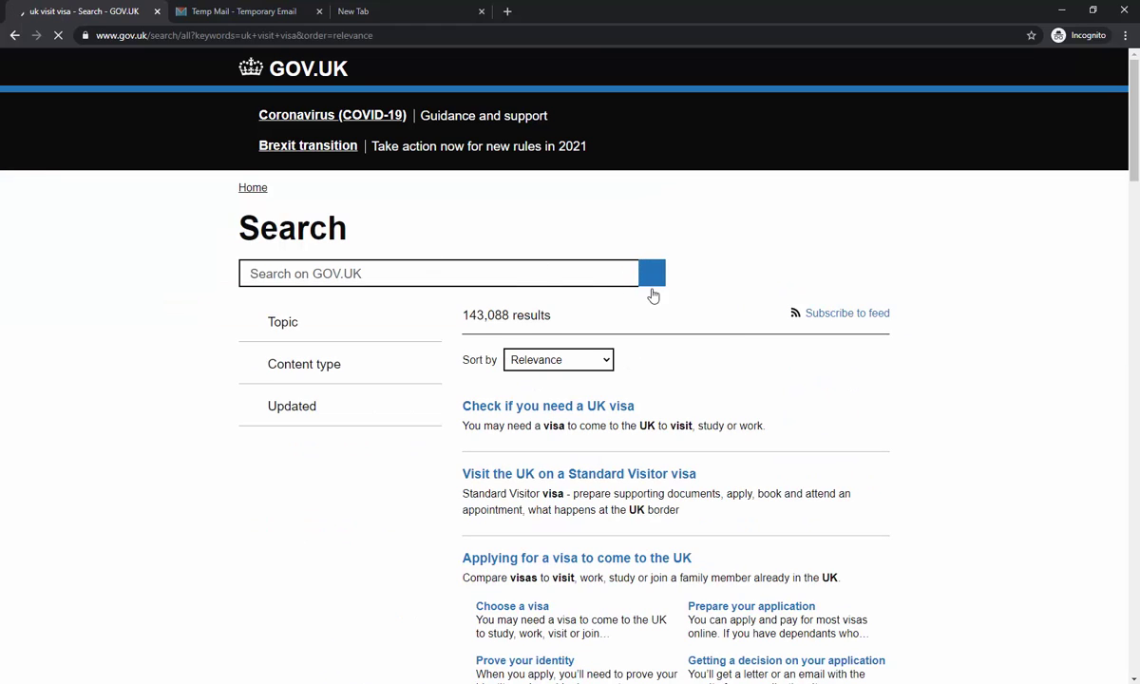
scroll(724, 348, down, 2)
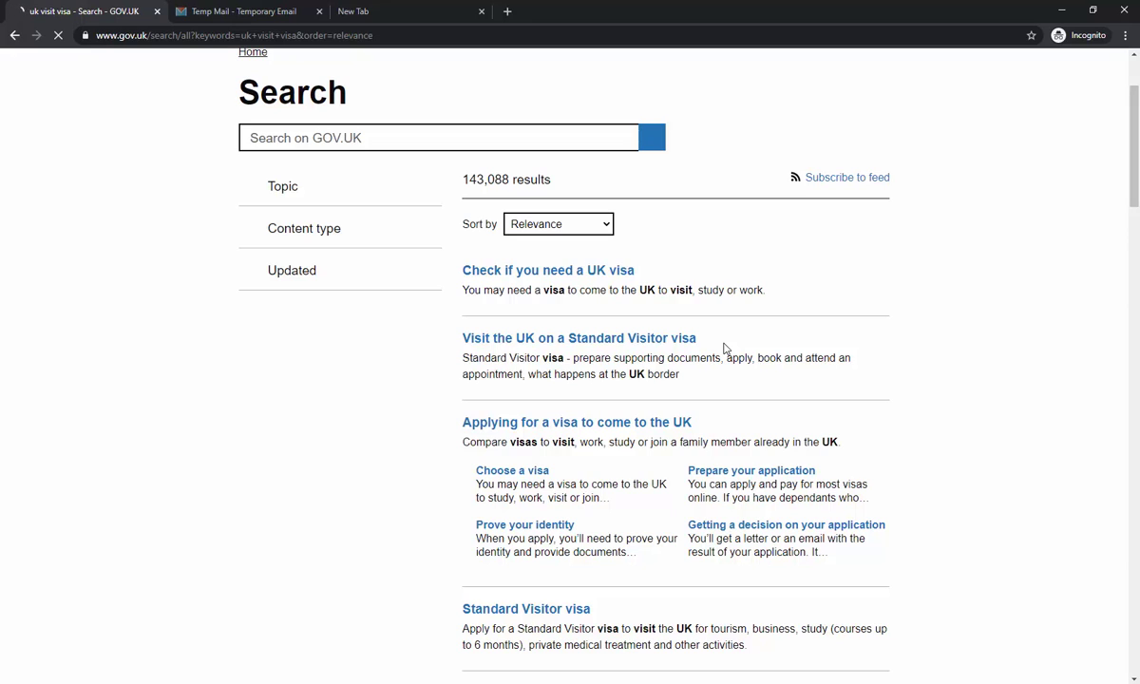
right_click(538, 332)
click(552, 338)
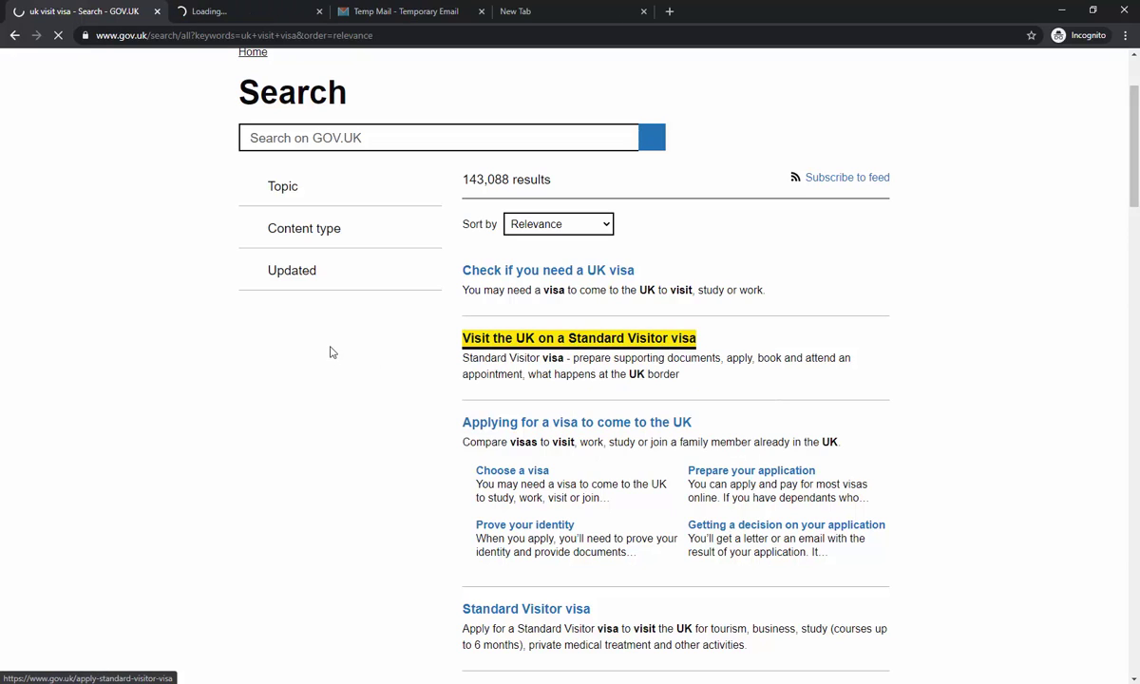
click(199, 14)
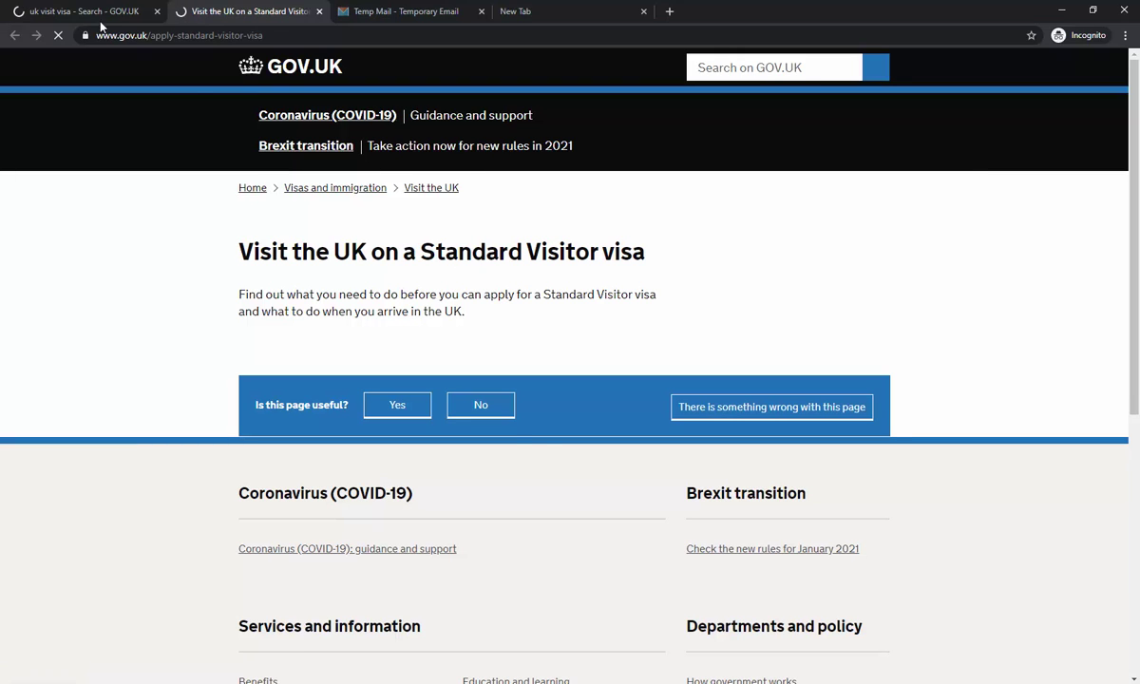
- Open the Standard Visitor visa result in a second tab and compare it with the first
click(100, 21)
scroll(552, 472, down, 2)
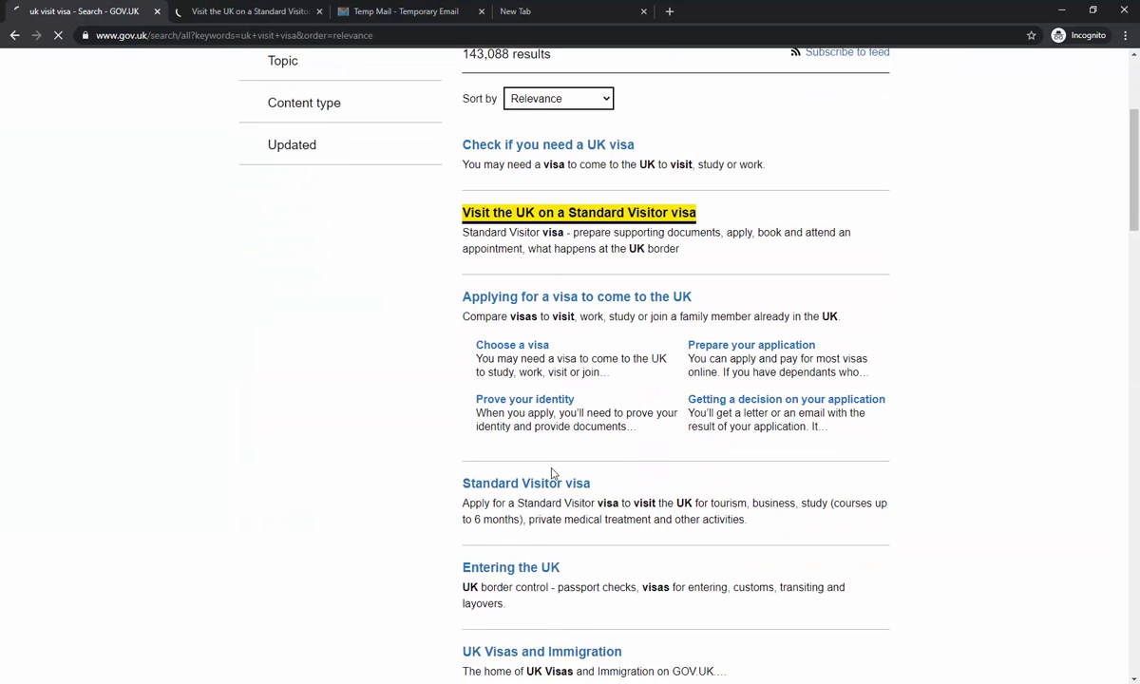
right_click(526, 473)
click(551, 481)
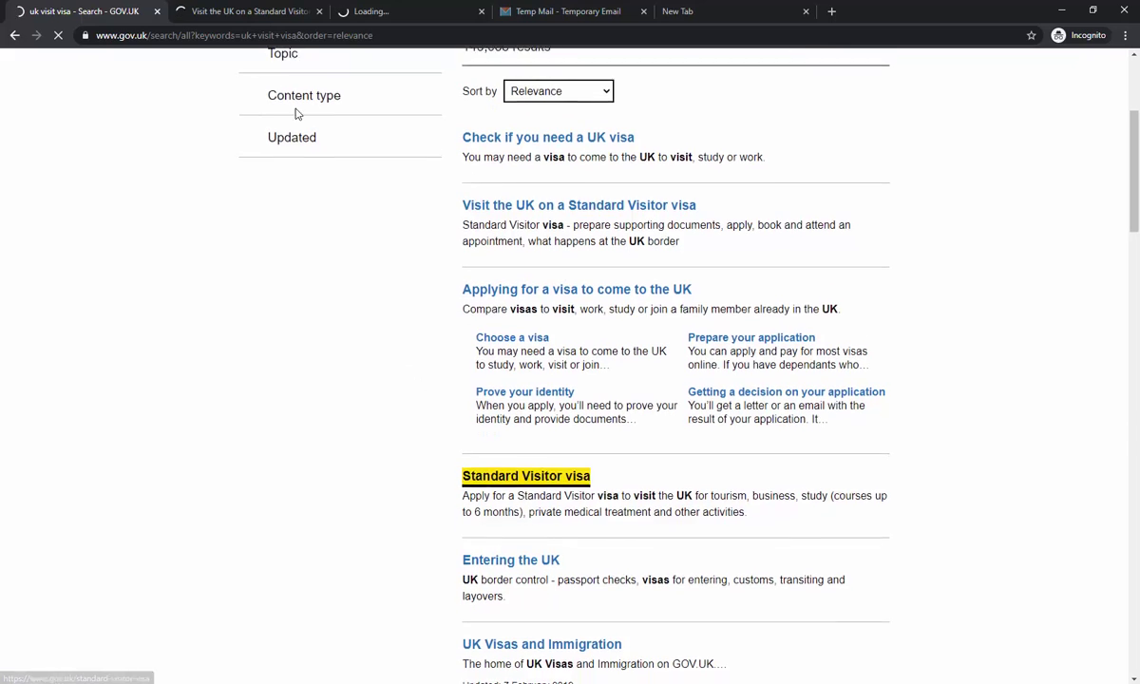
key(ctrl+Tab)
scroll(499, 397, down, 3)
scroll(501, 394, up, 3)
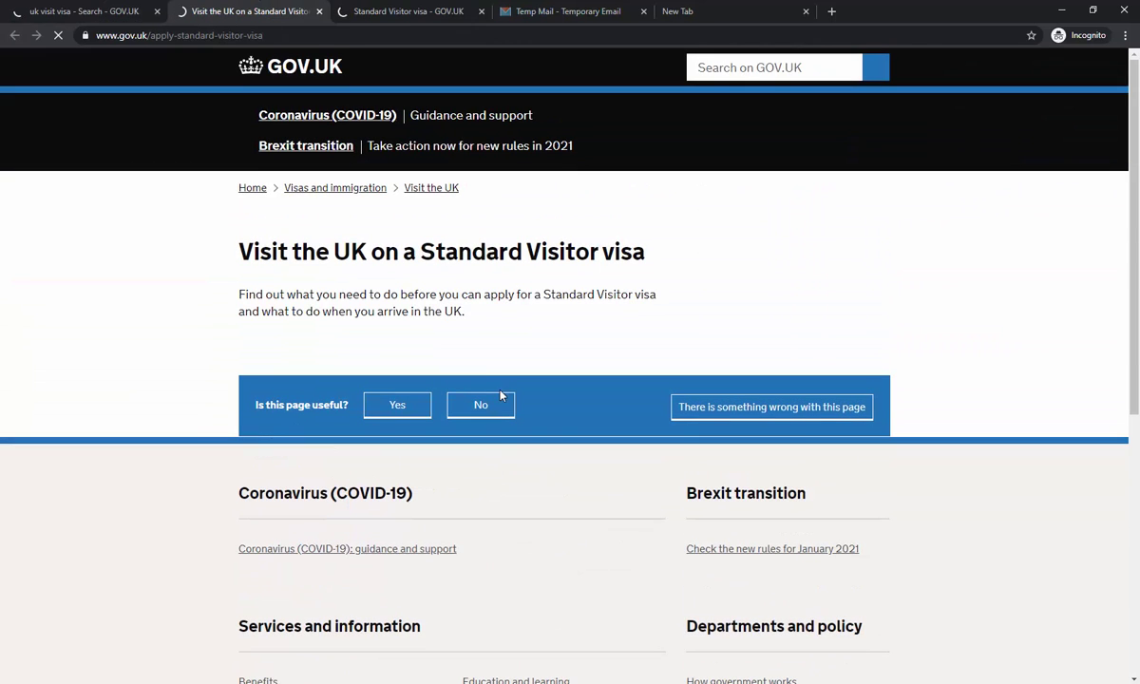
drag(265, 296, 460, 296)
click(518, 295)
key(ctrl+Tab)
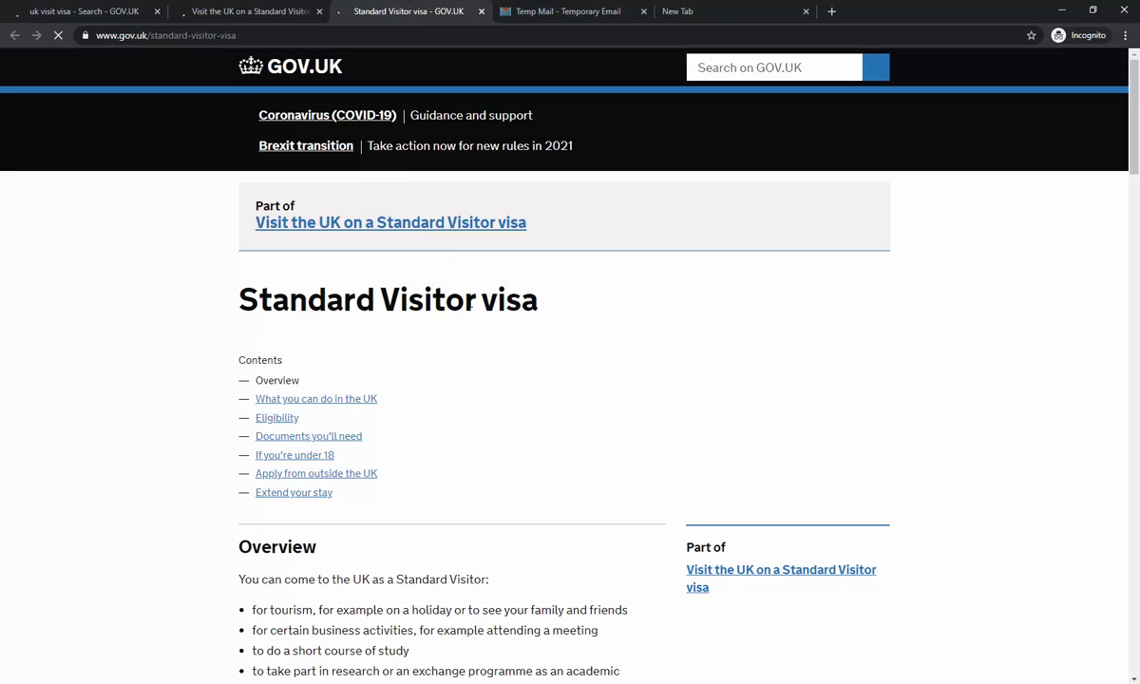
- Read through the Standard Visitor visa guidance page
scroll(508, 350, down, 5)
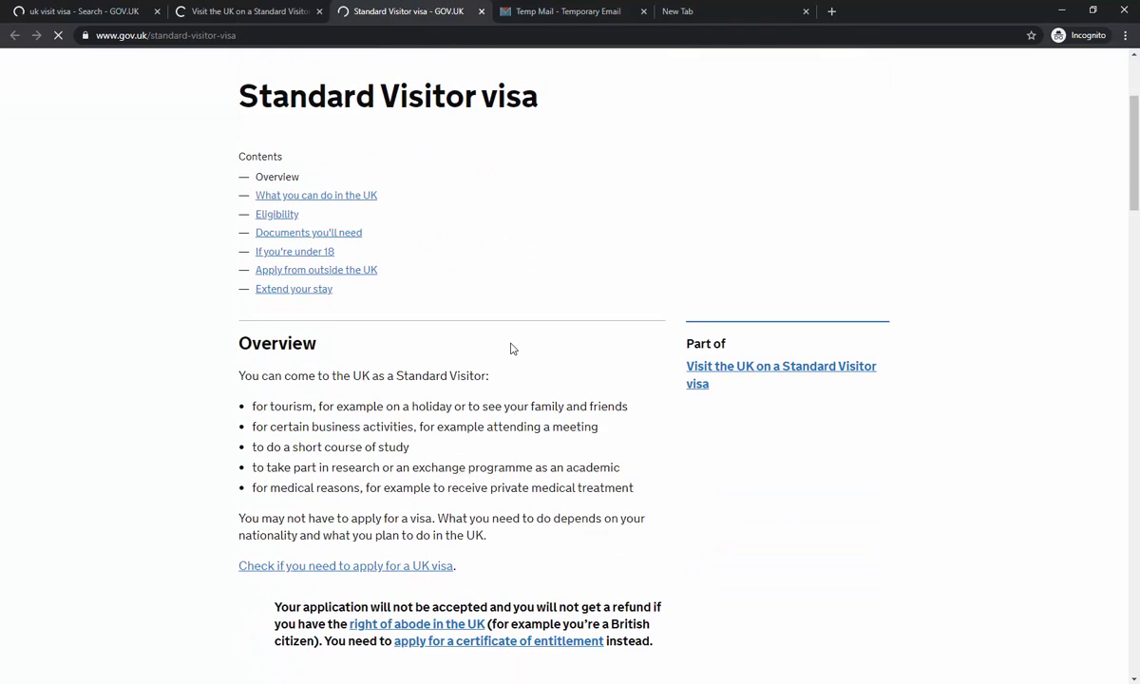
scroll(511, 349, up, 3)
scroll(486, 375, down, 3)
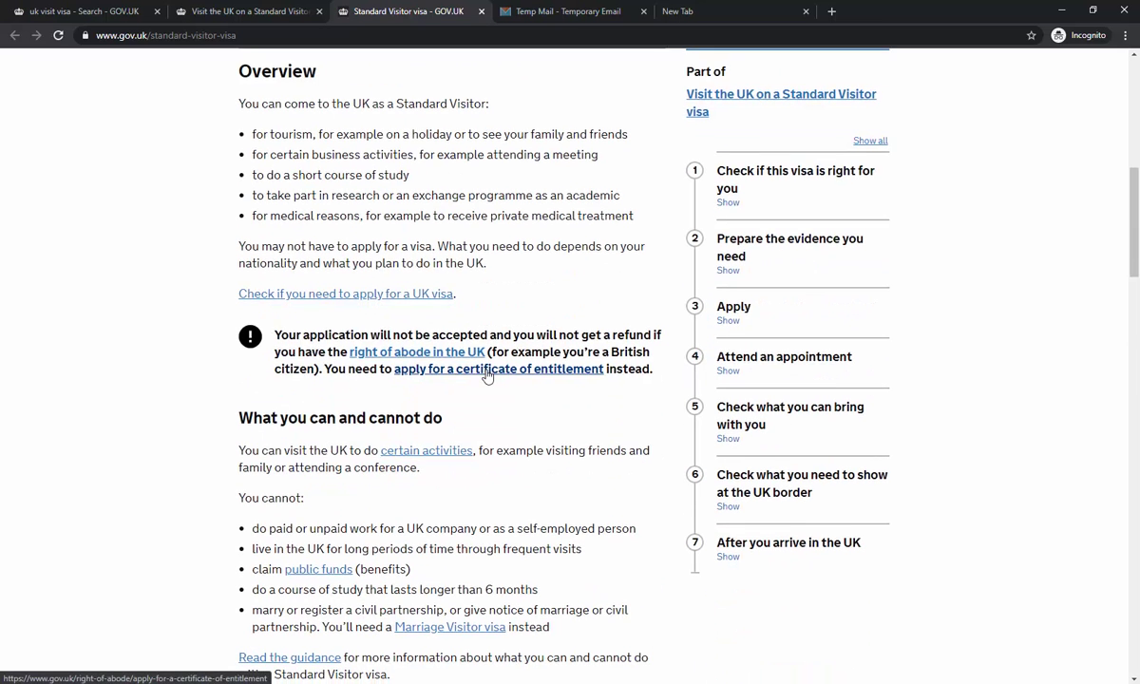
scroll(430, 466, down, 4)
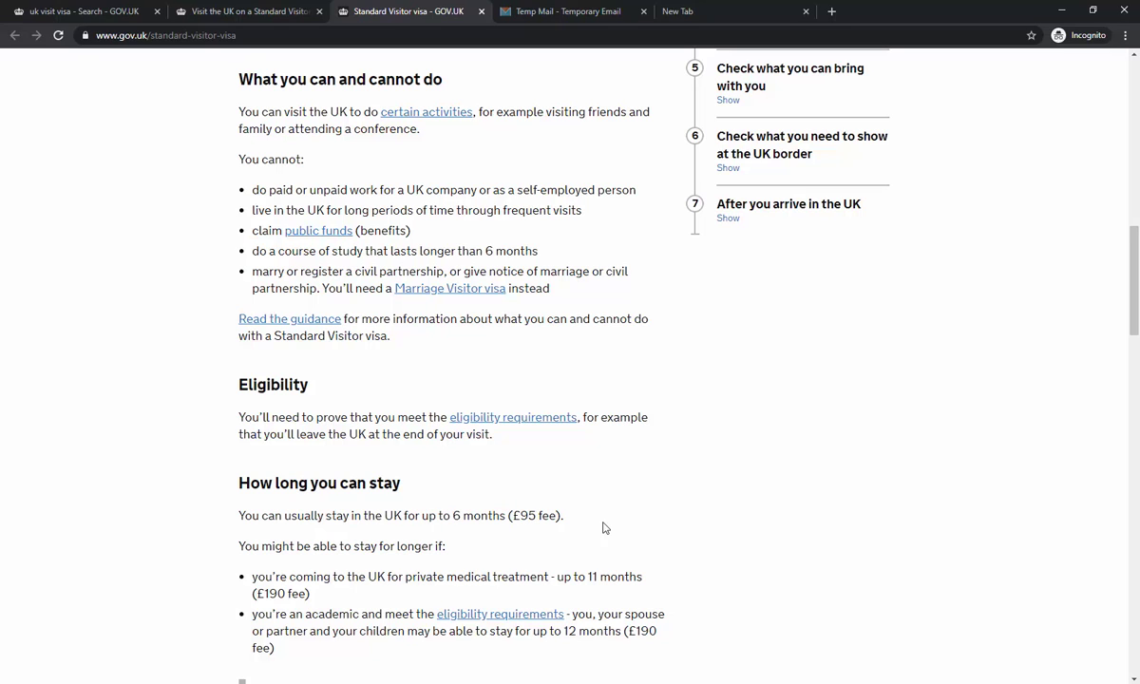
scroll(458, 376, up, 2)
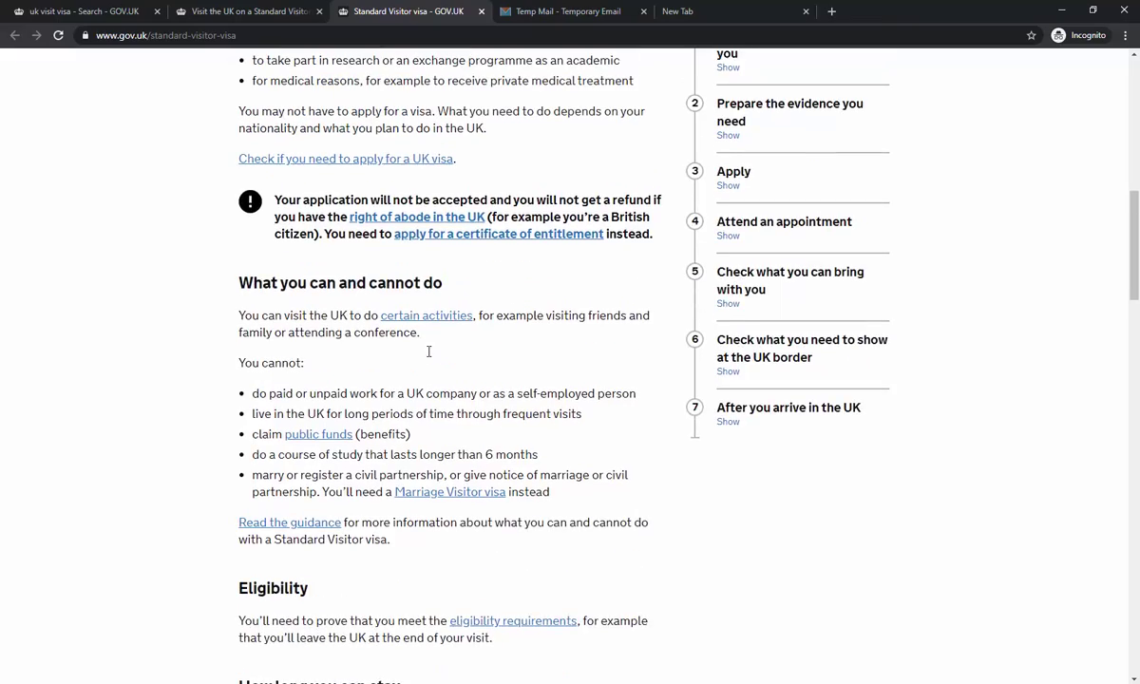
scroll(443, 326, up, 3)
scroll(367, 466, down, 3)
scroll(367, 466, down, 4)
scroll(367, 468, down, 2)
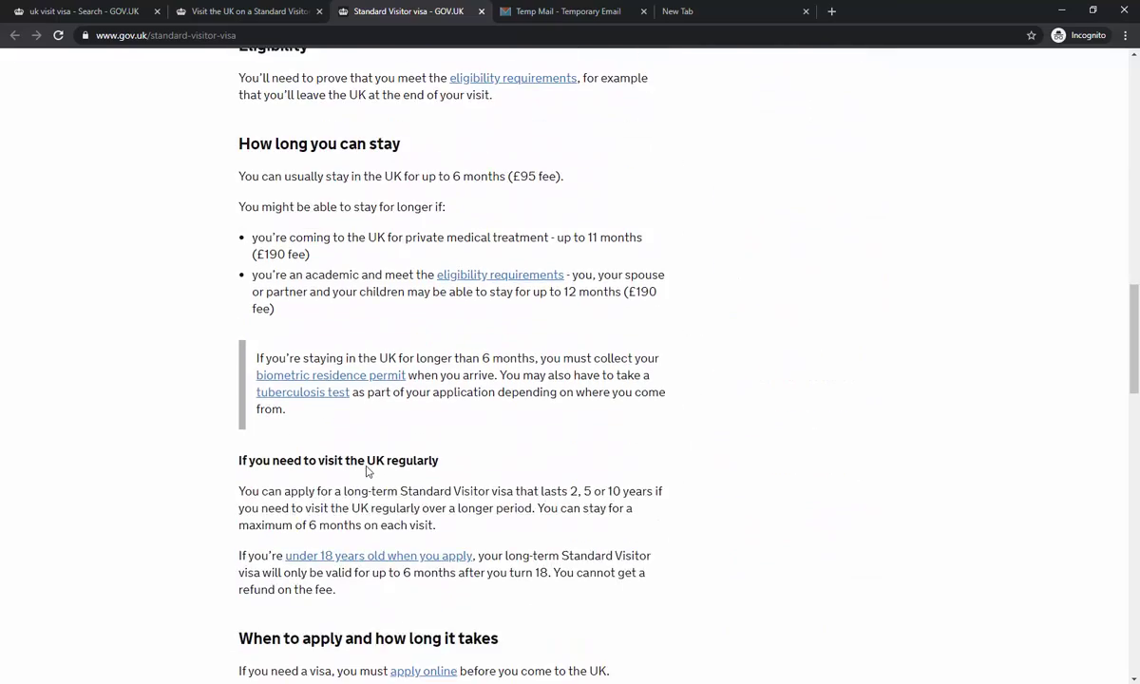
scroll(367, 470, up, 5)
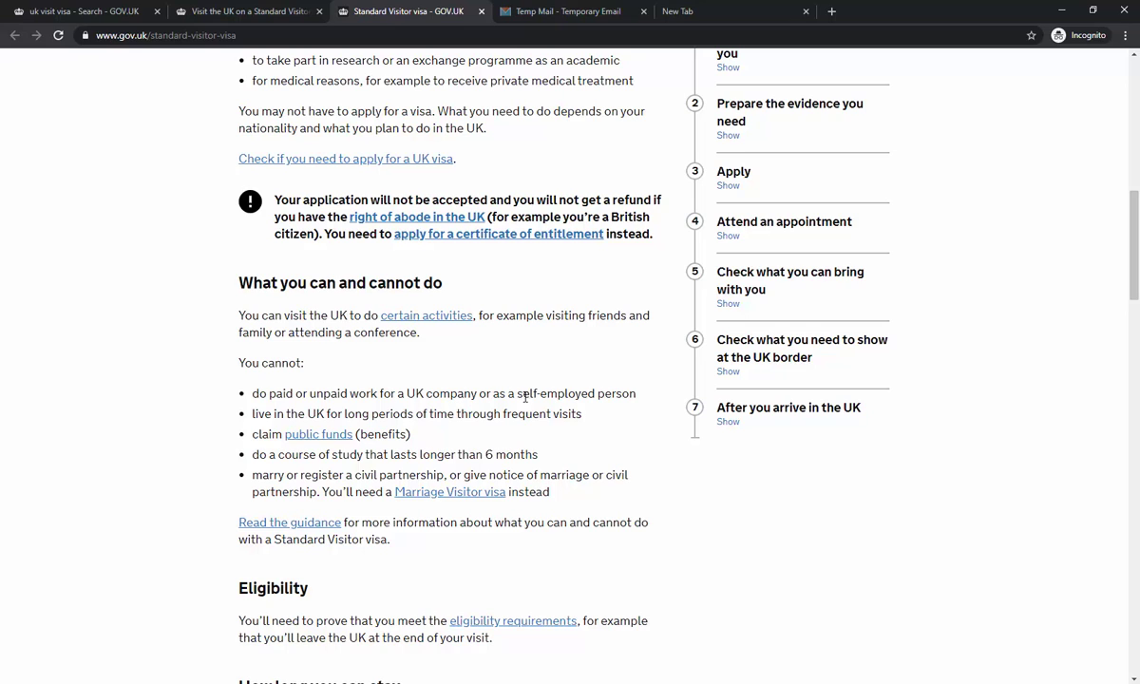
scroll(489, 416, down, 2)
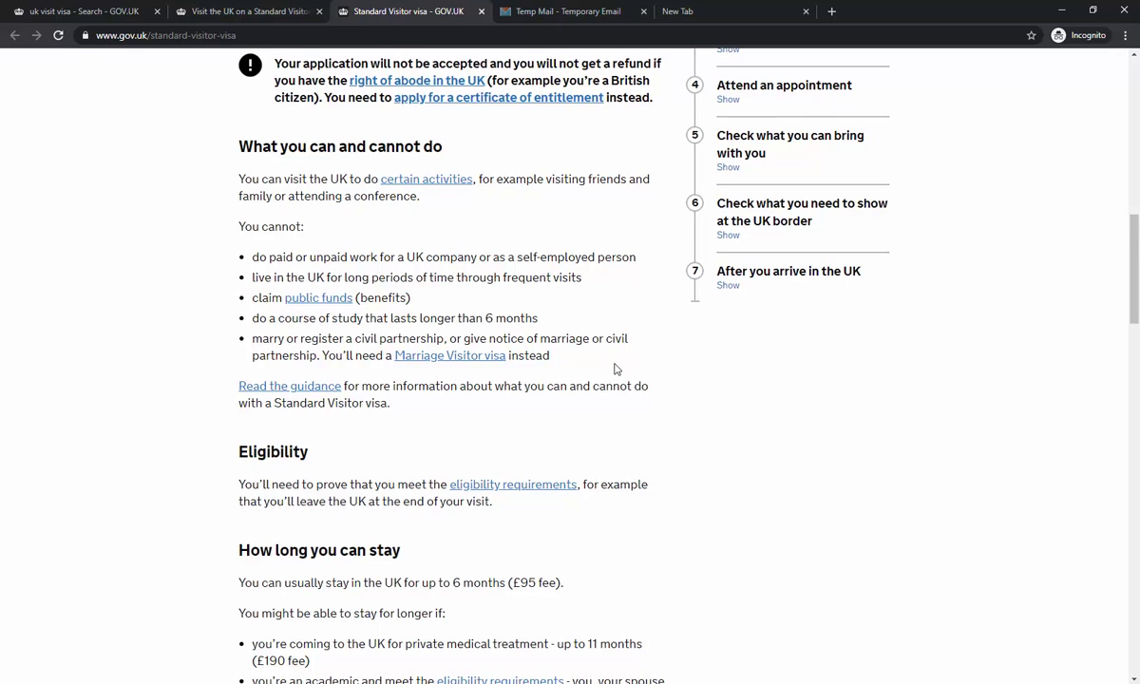
scroll(613, 369, down, 2)
scroll(403, 306, down, 5)
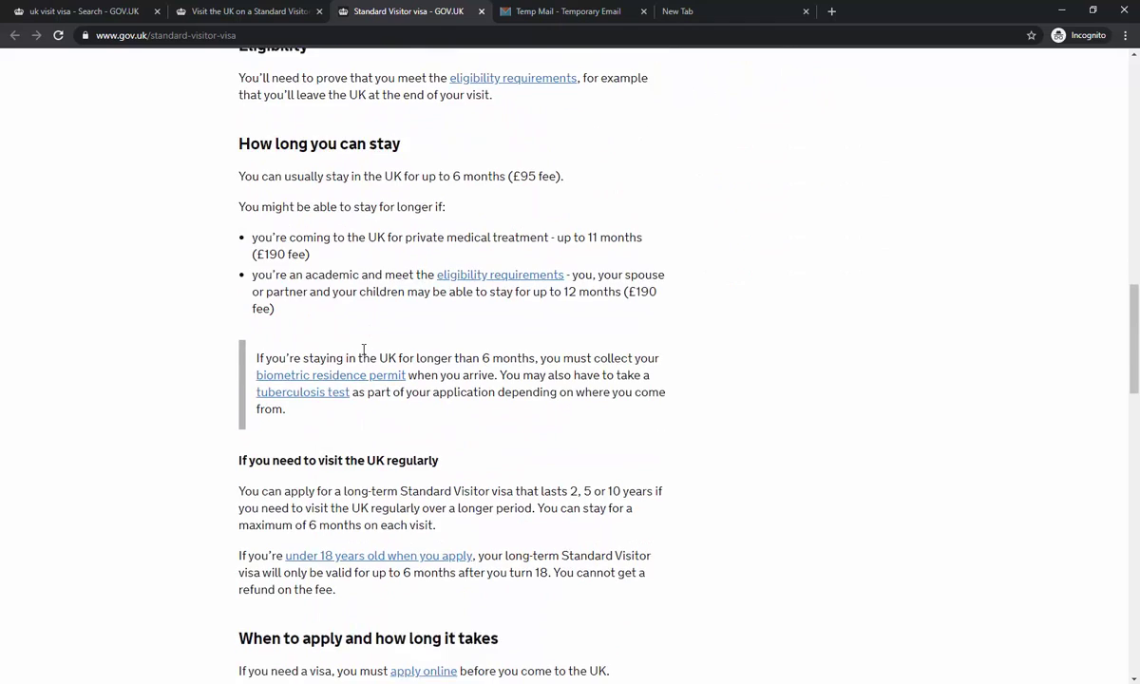
- Start the online application via 'apply online' and 'Apply now', then show the Temp Mail inbox
click(418, 331)
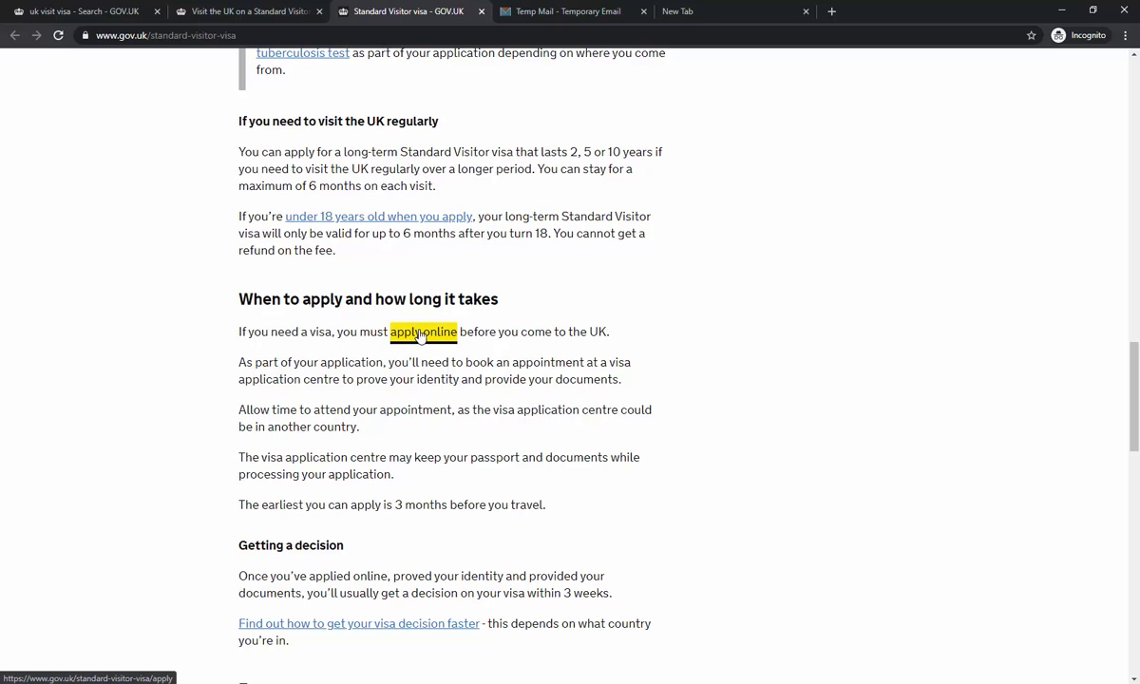
scroll(424, 432, down, 3)
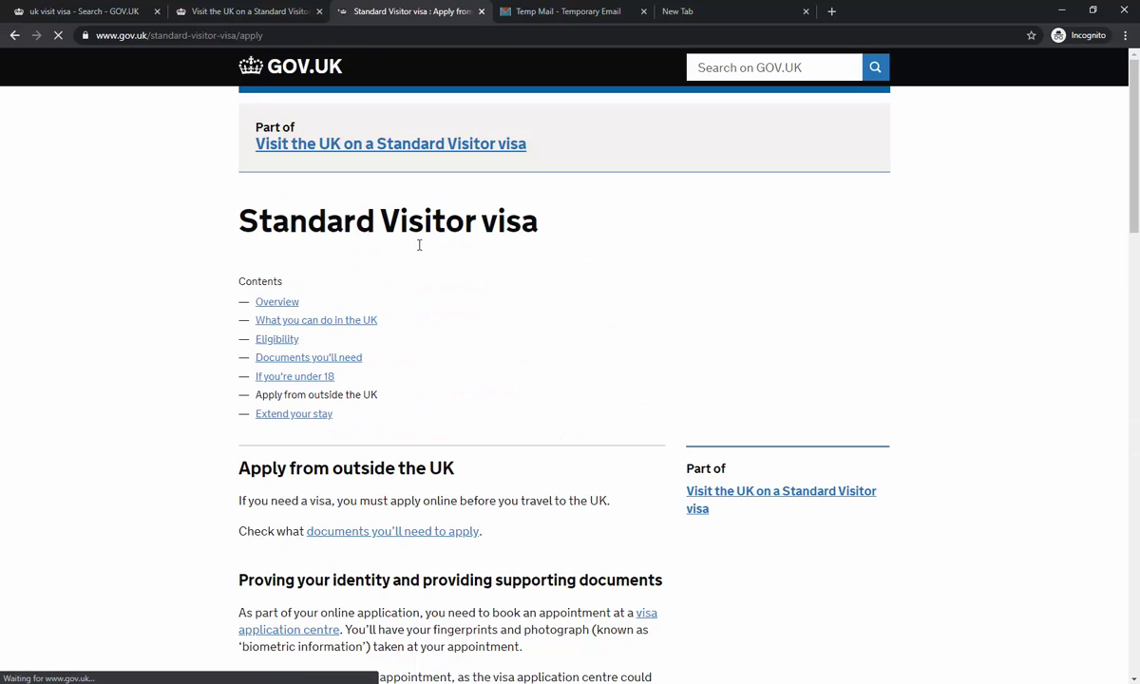
scroll(589, 361, down, 4)
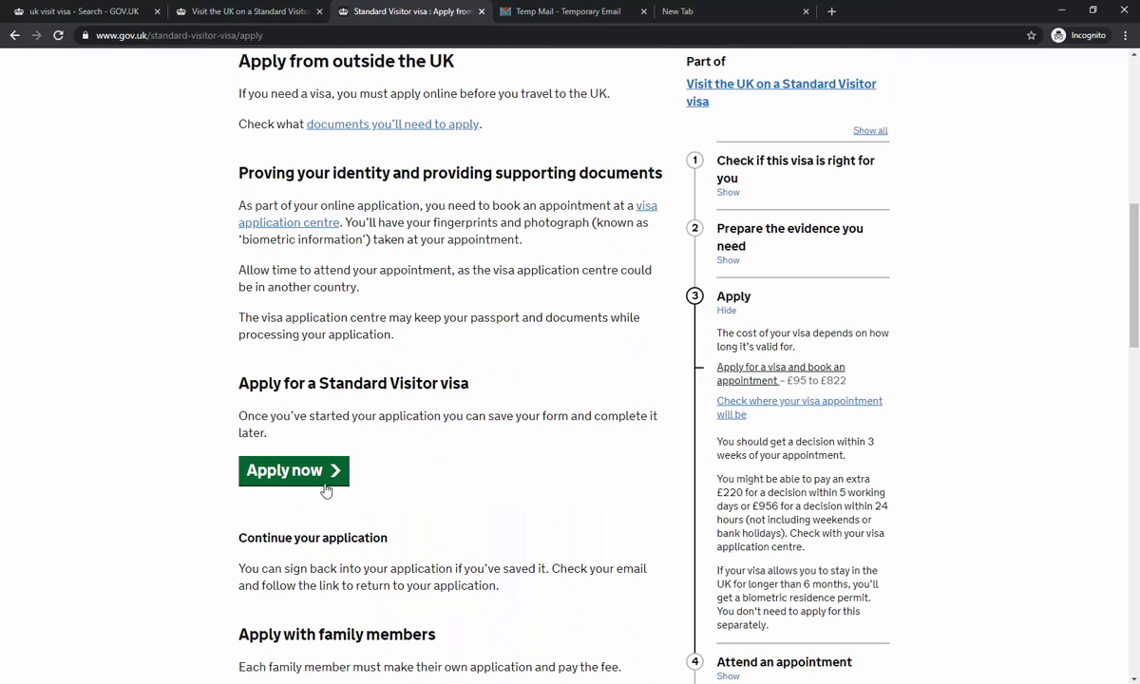
click(294, 478)
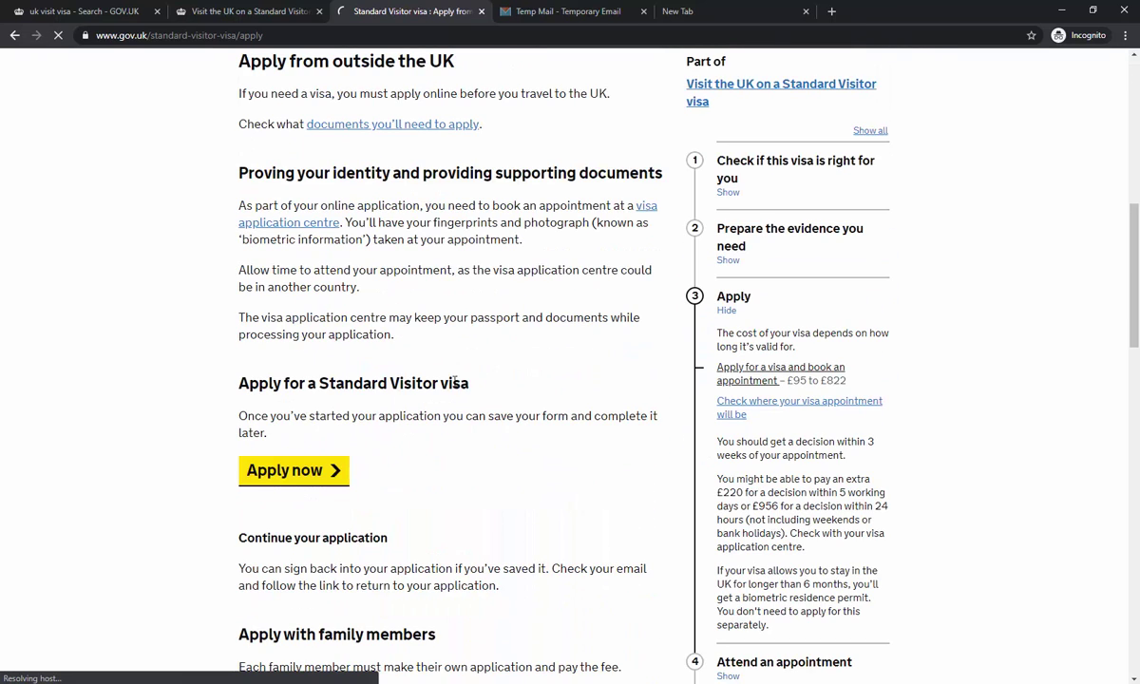
click(524, 11)
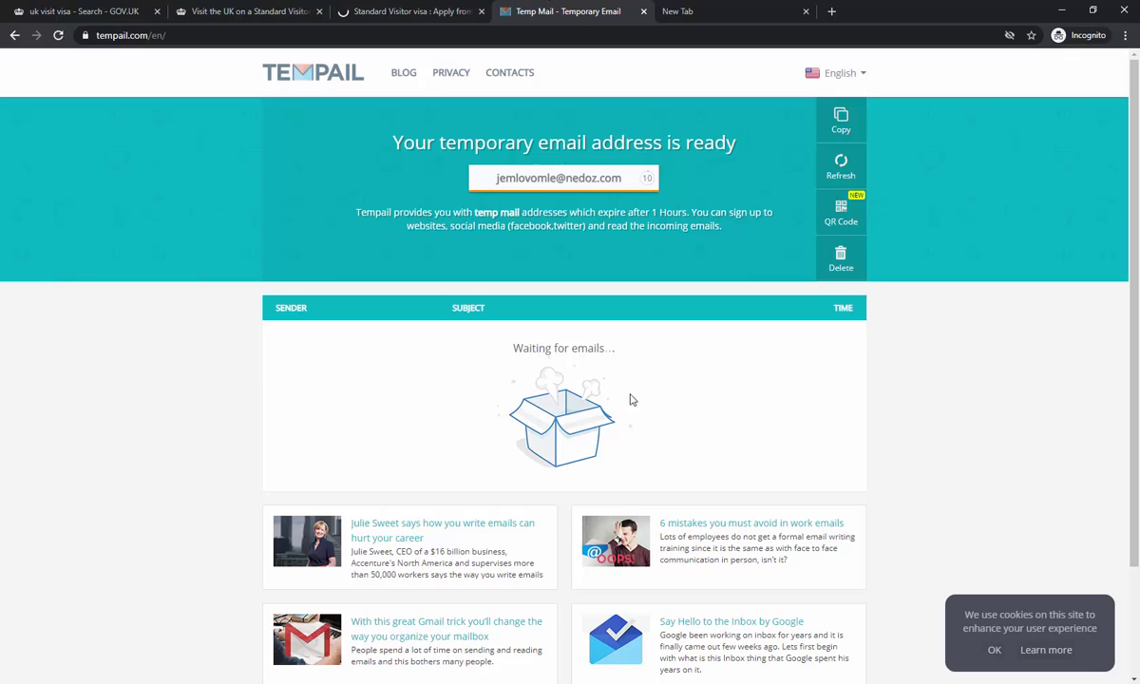
- Copy the Tempail temporary email address and return to the Select your language page
click(609, 181)
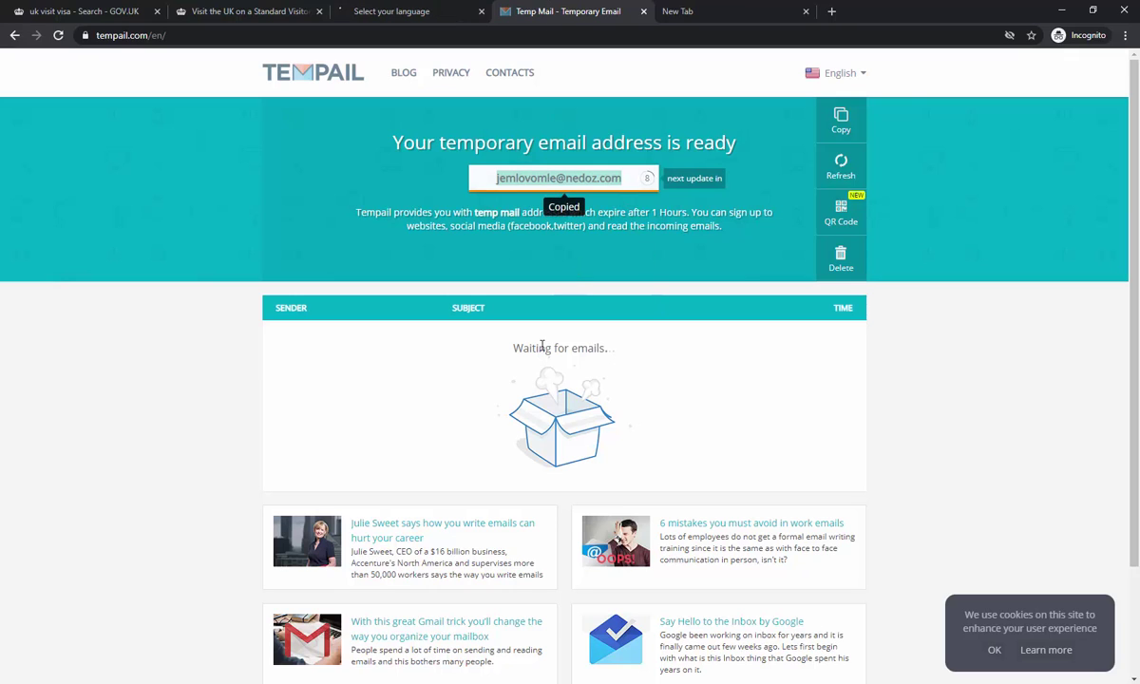
click(363, 8)
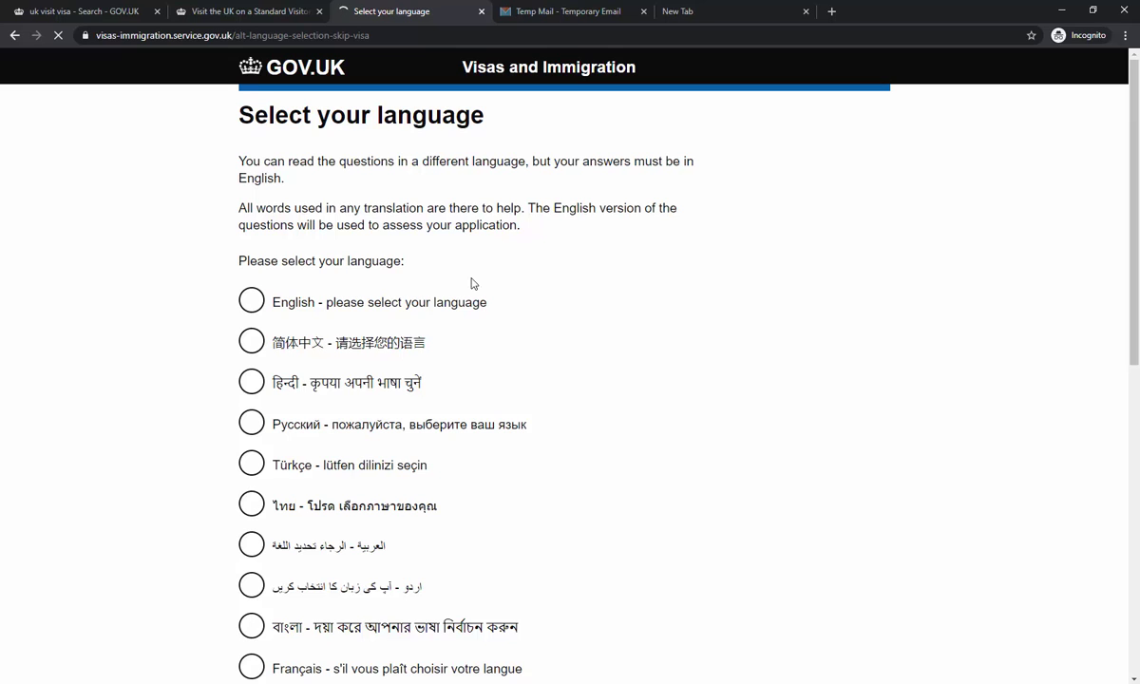
- Choose English as the application language
click(389, 300)
scroll(494, 304, down, 3)
scroll(547, 311, down, 5)
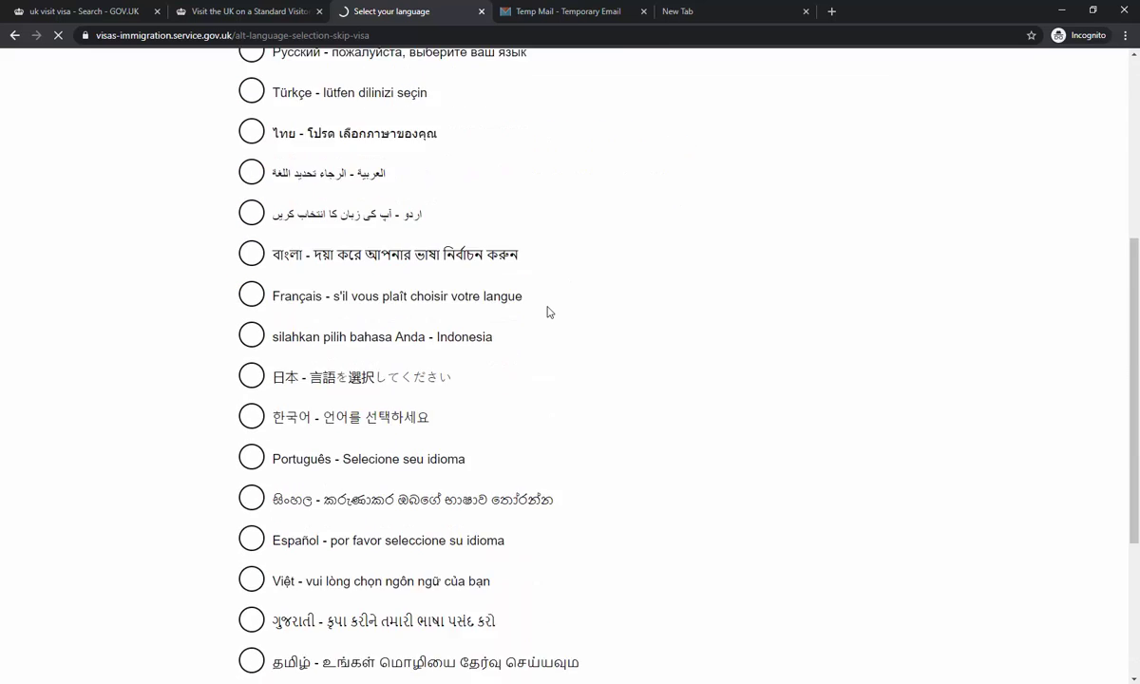
click(244, 460)
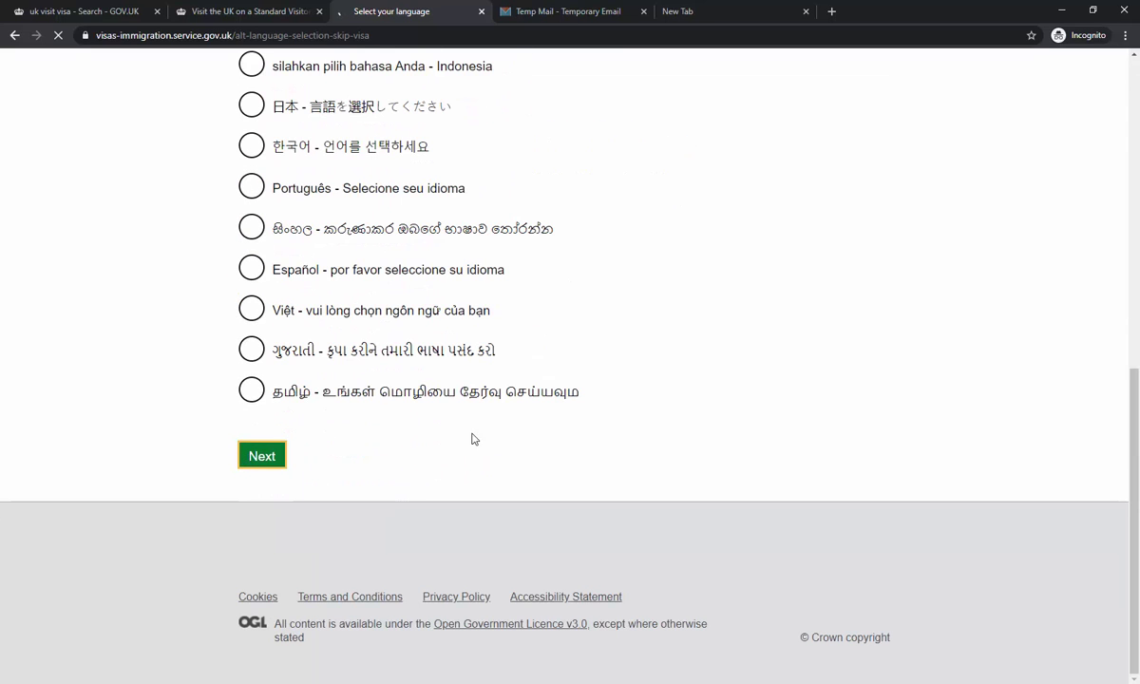
scroll(583, 381, up, 1)
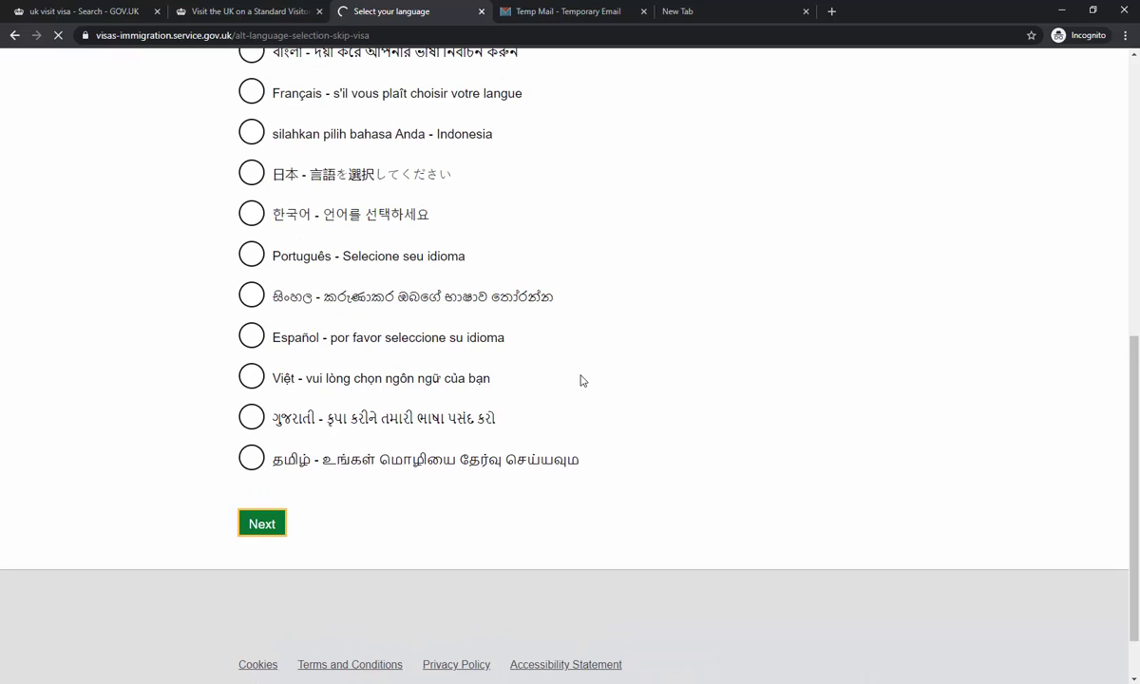
scroll(582, 381, up, 3)
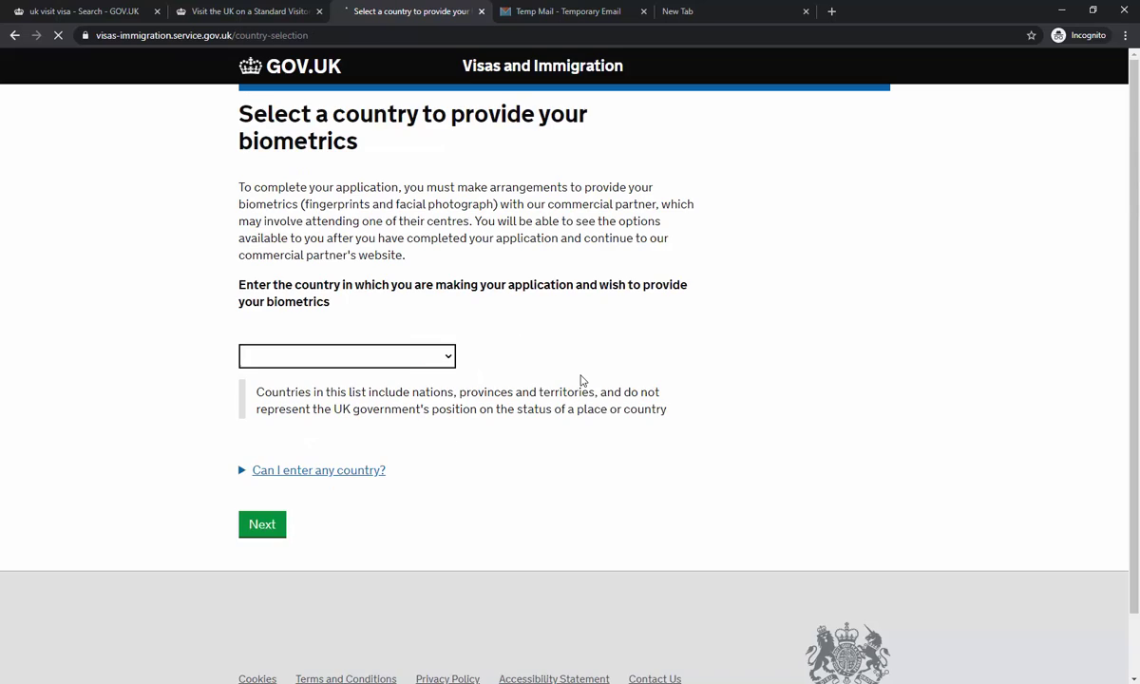
- Select Pakistan as the country for providing biometrics
click(441, 360)
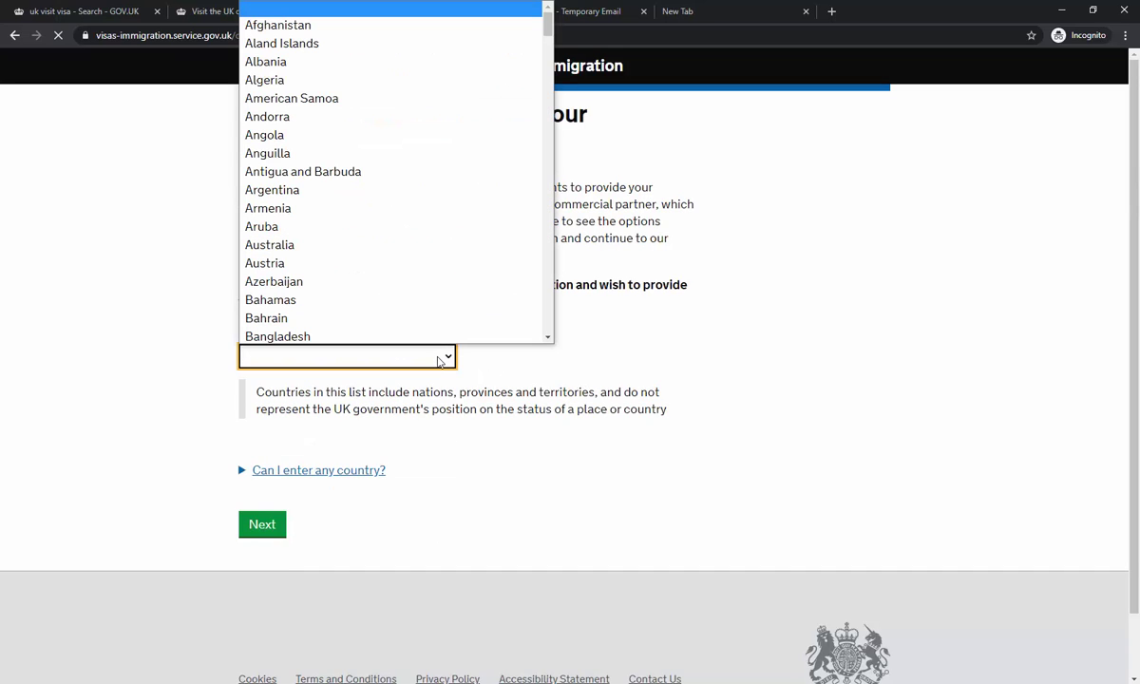
text(pak)
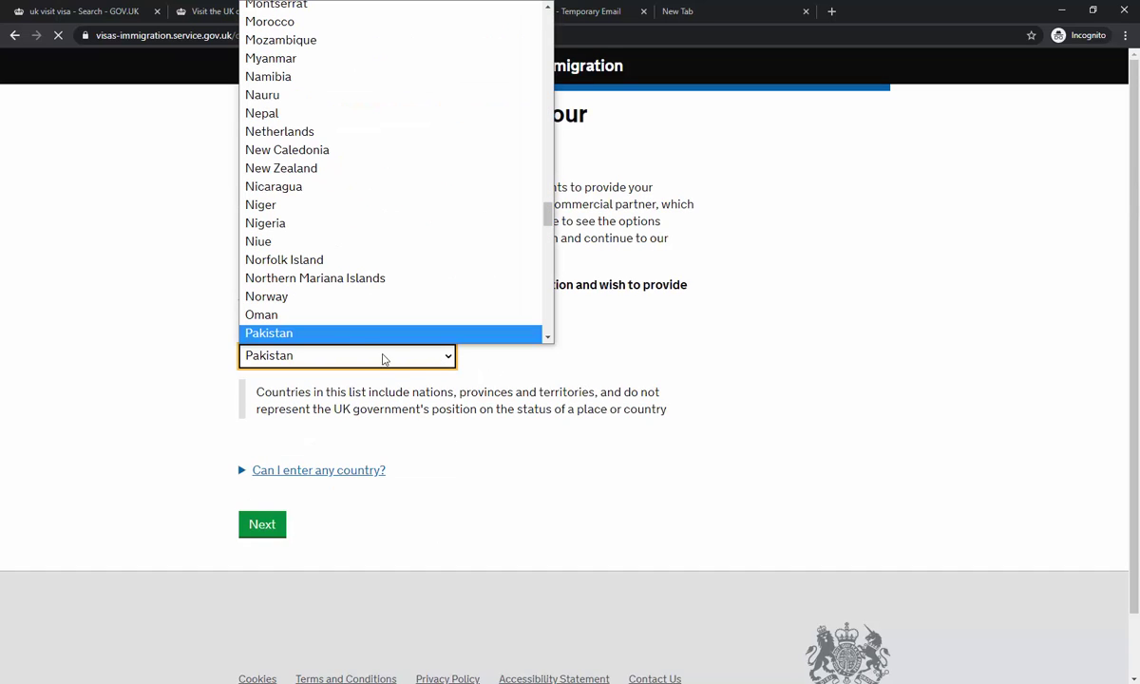
click(341, 339)
click(340, 347)
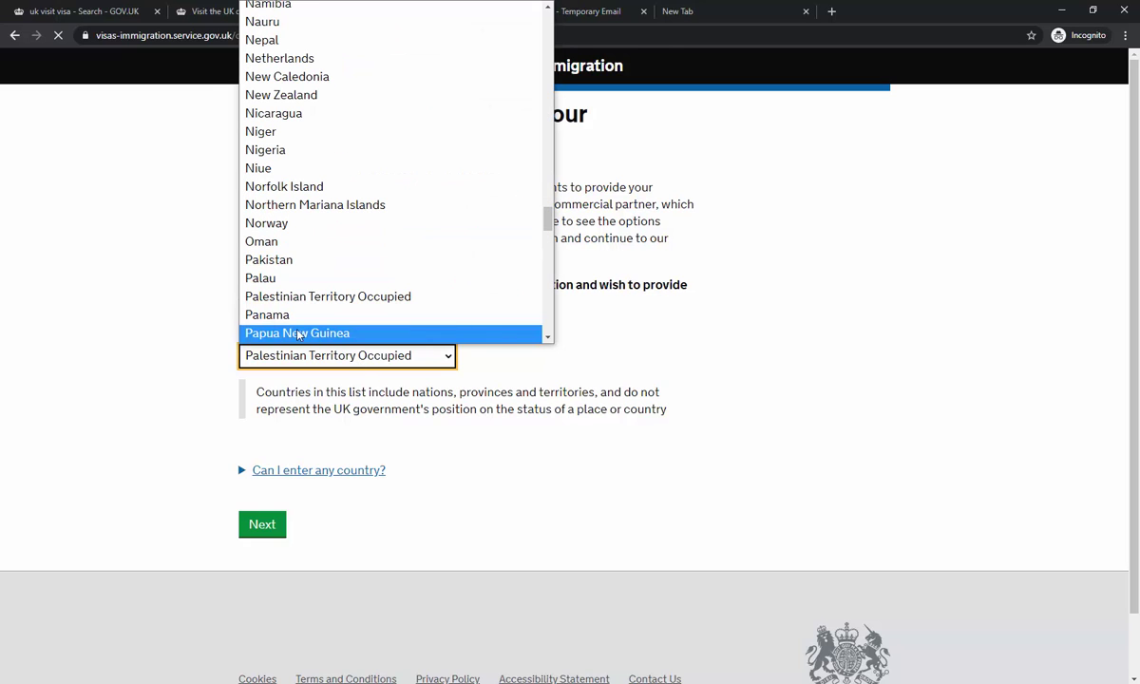
click(283, 262)
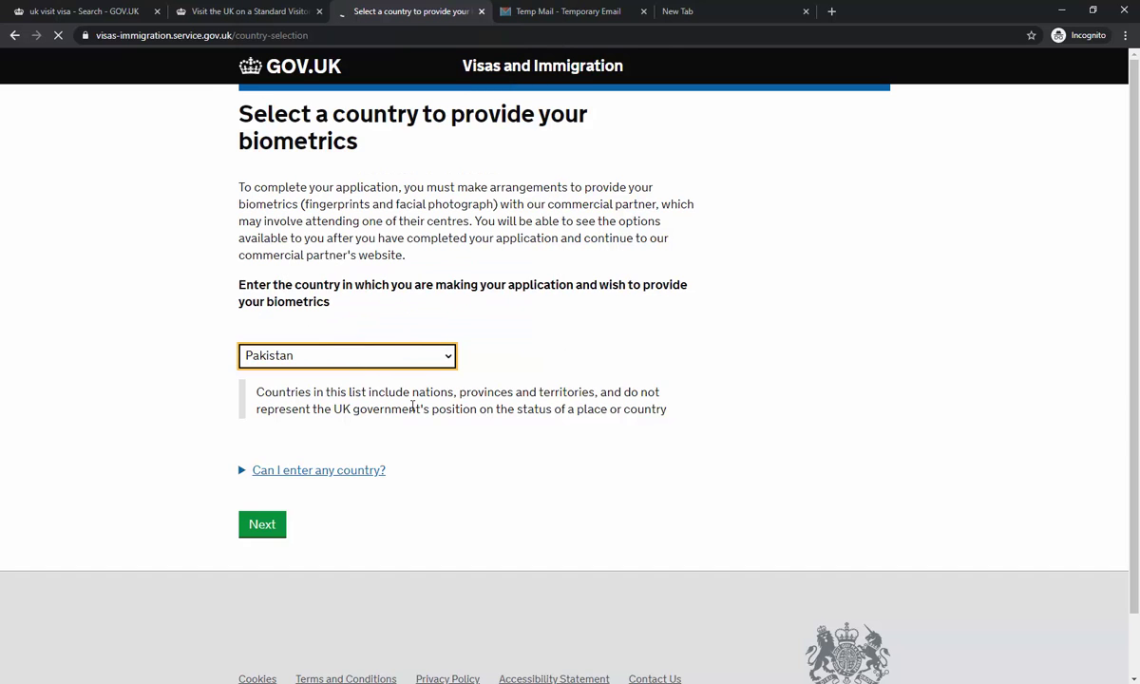
click(270, 530)
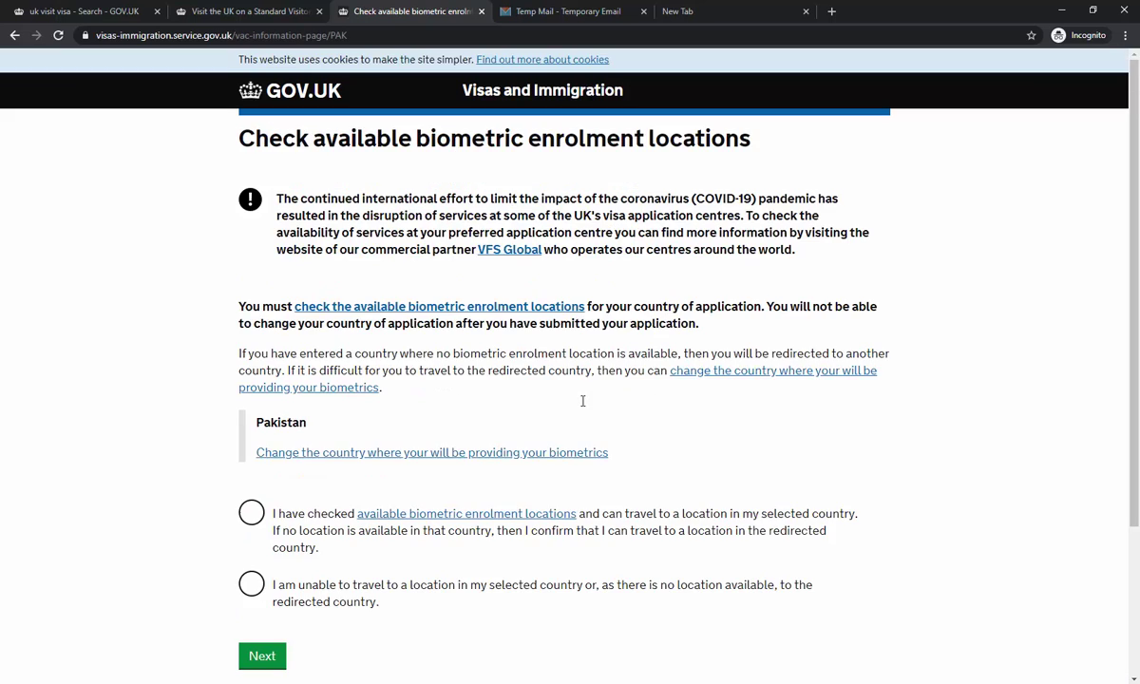
- Confirm you have checked the available biometric enrolment locations
scroll(333, 465, down, 2)
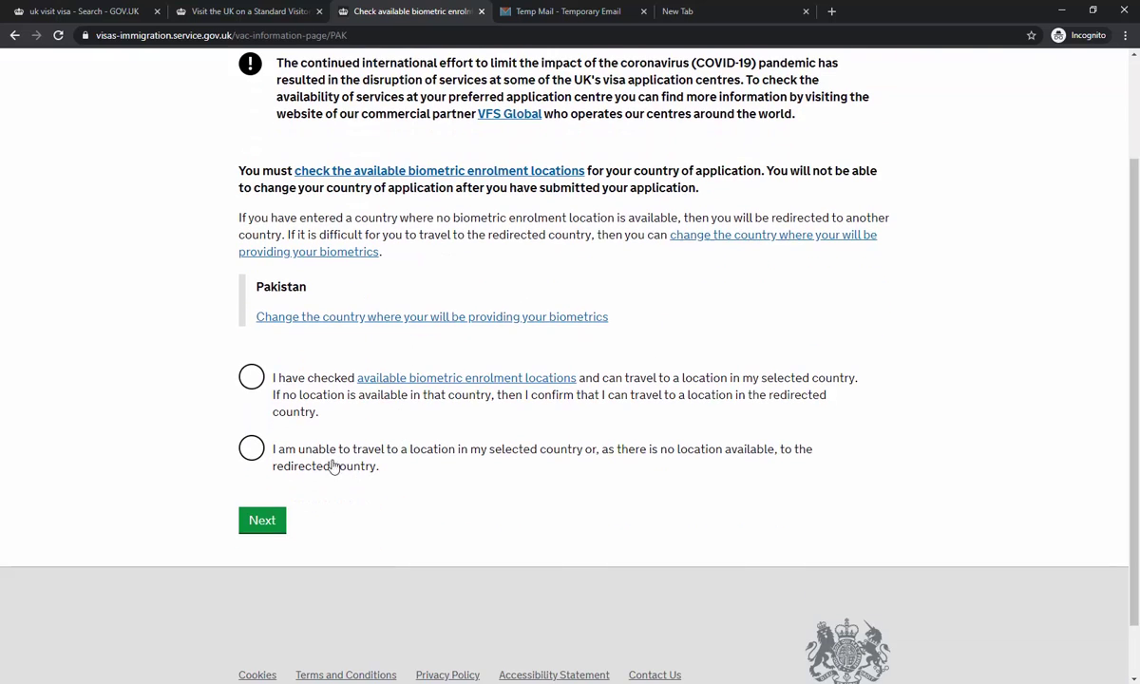
click(251, 377)
click(262, 522)
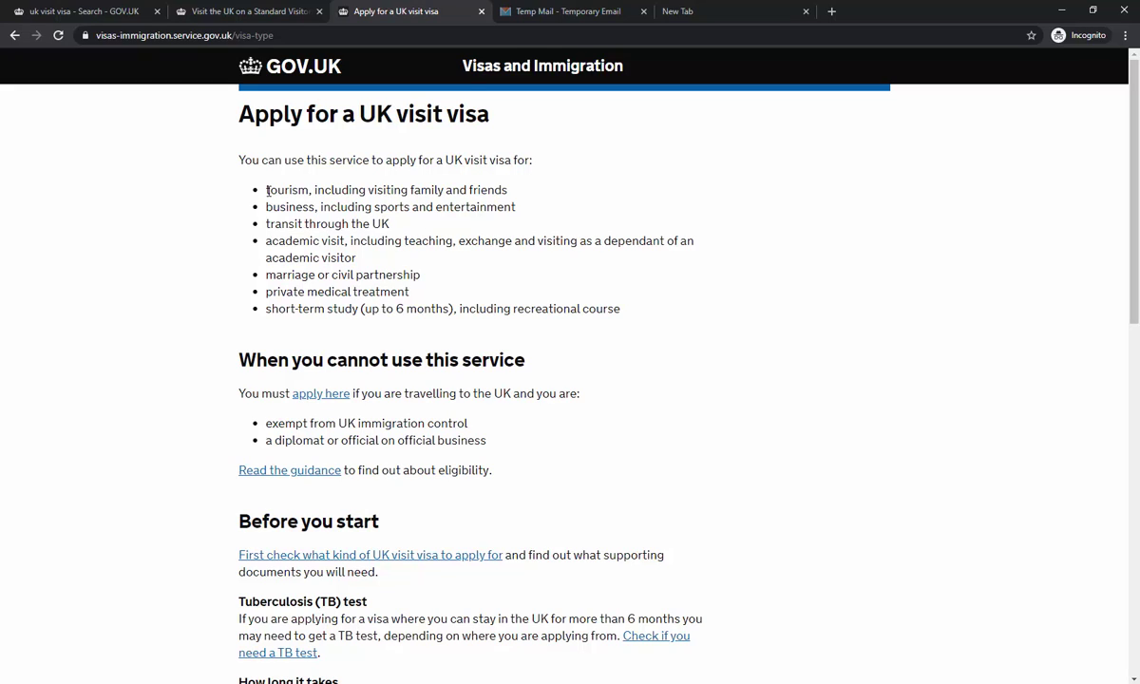
- Read the visit visa information and begin the application with Start now
drag(316, 190, 405, 190)
scroll(470, 195, down, 4)
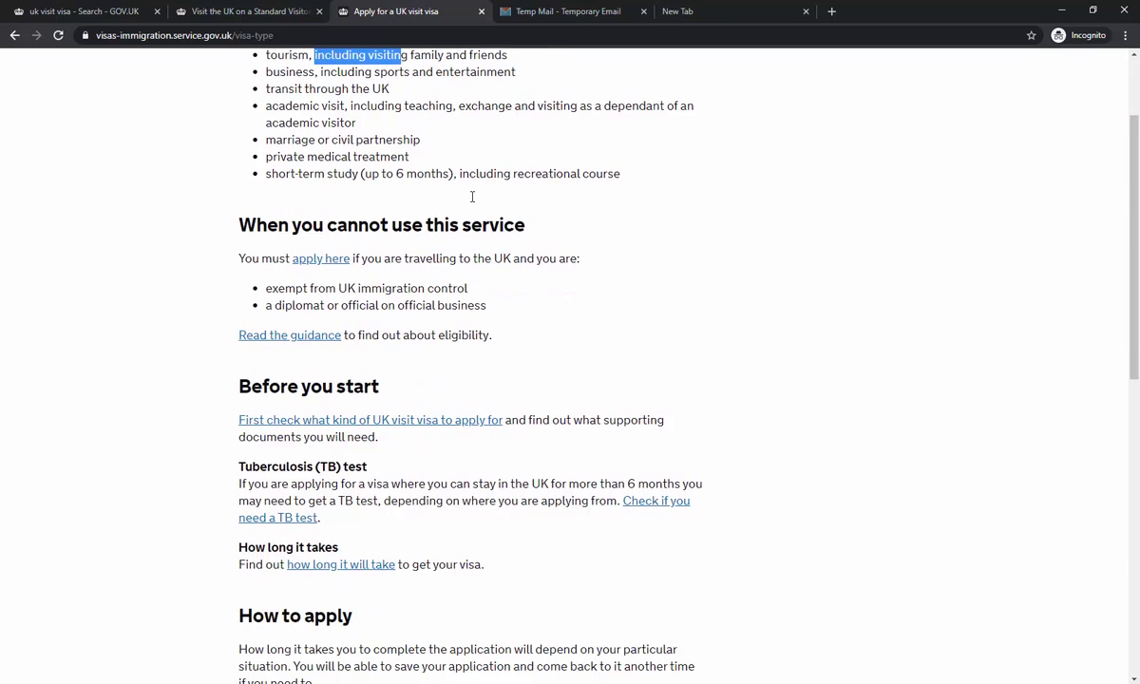
scroll(642, 324, down, 5)
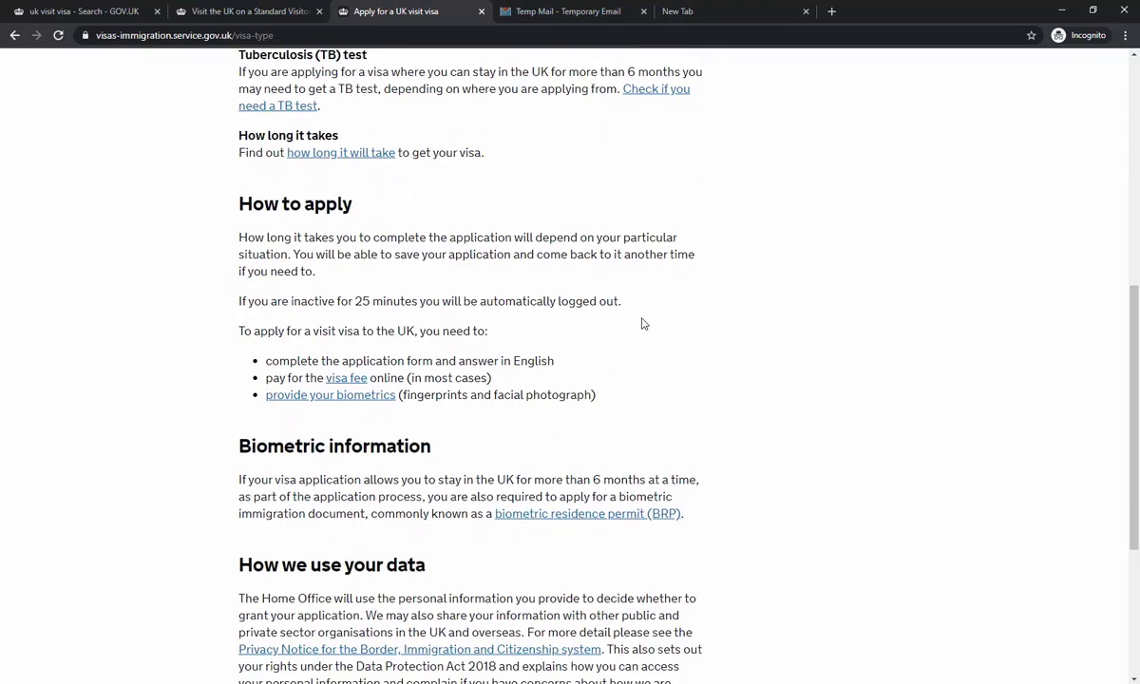
click(275, 485)
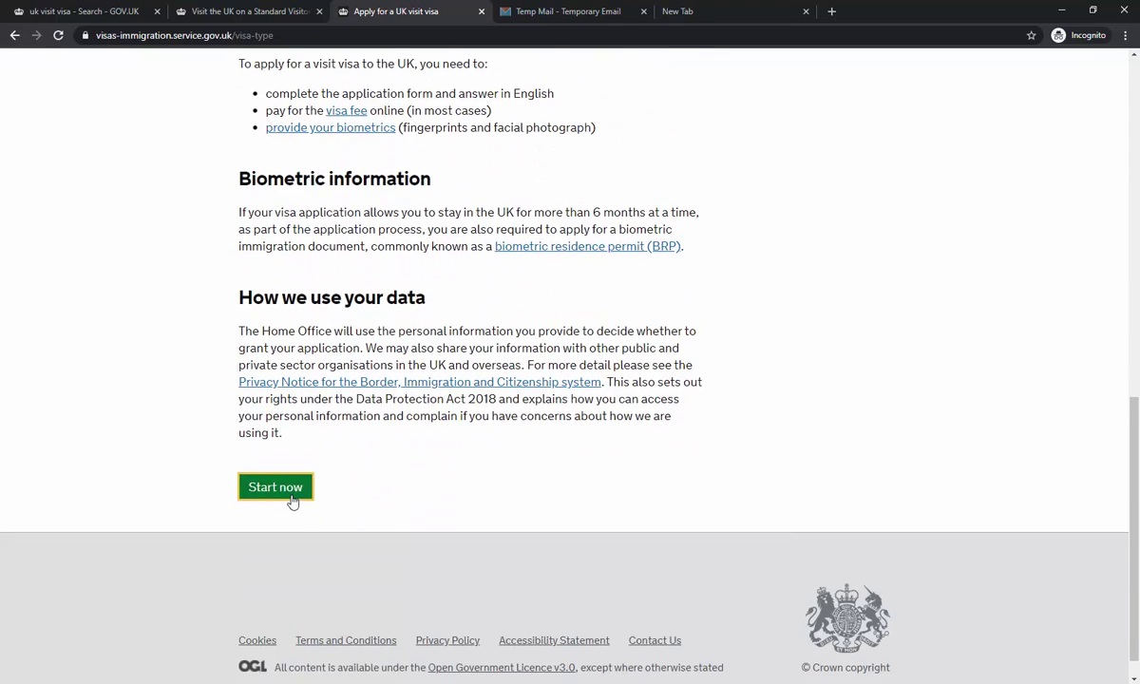
scroll(415, 384, up, 3)
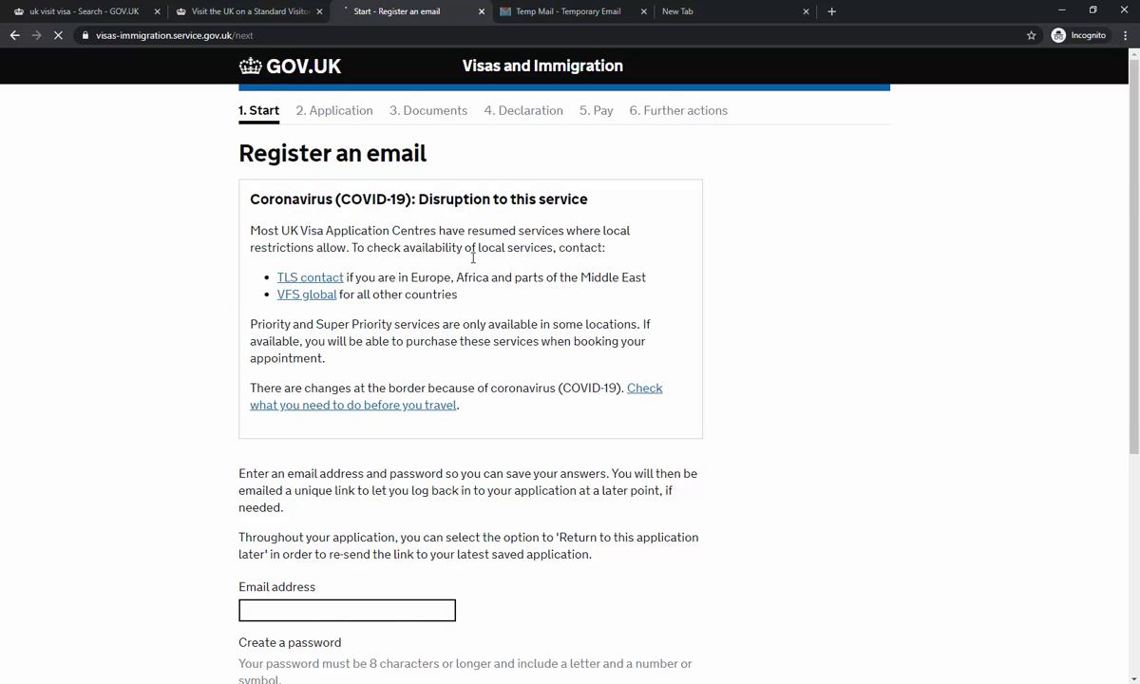
- Paste the temporary email address, enter the account password twice, and save and continue
scroll(506, 301, down, 3)
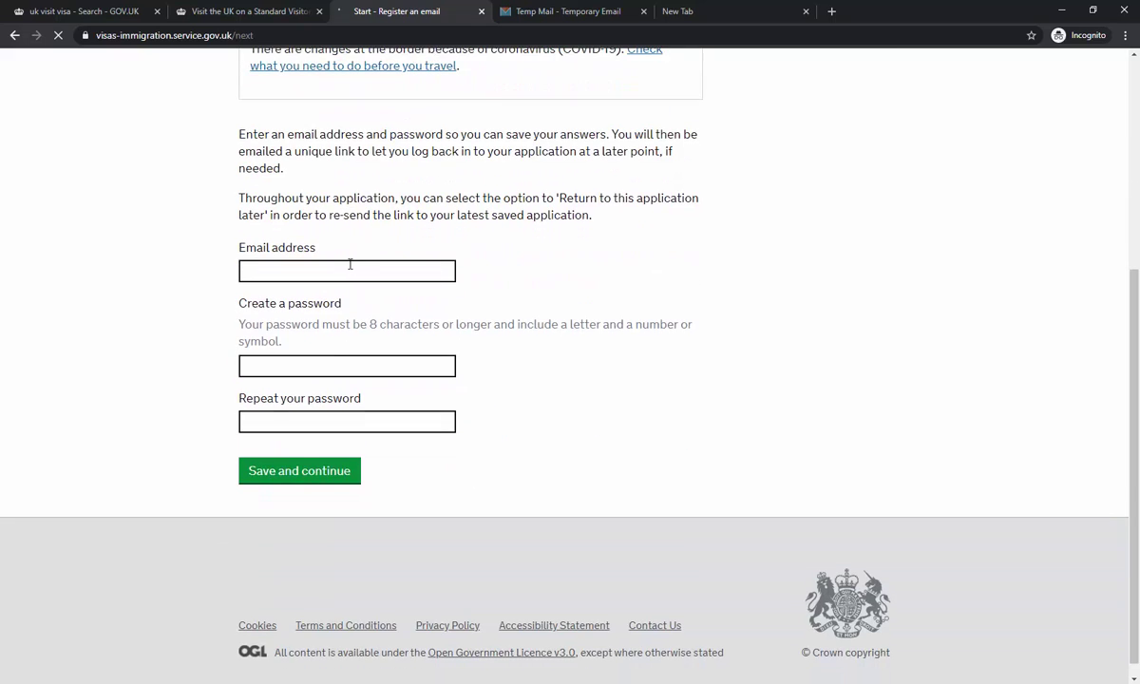
click(350, 266)
key(ctrl+v)
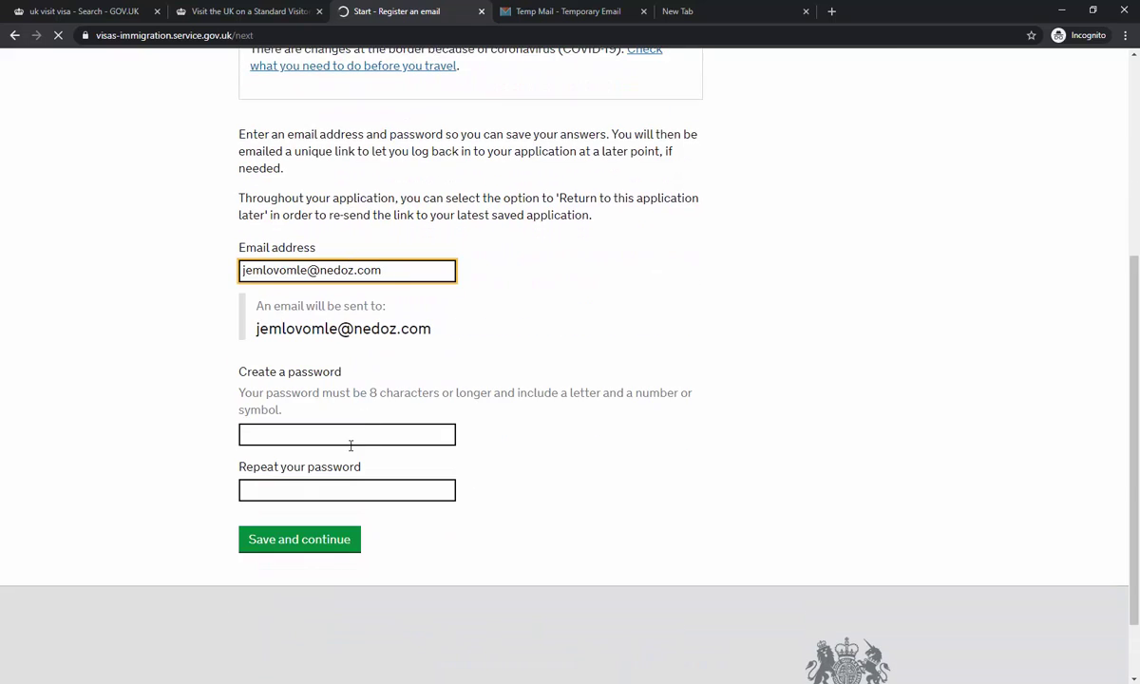
click(349, 434)
key(ctrl+v)
click(351, 490)
key(ctrl+v)
click(336, 541)
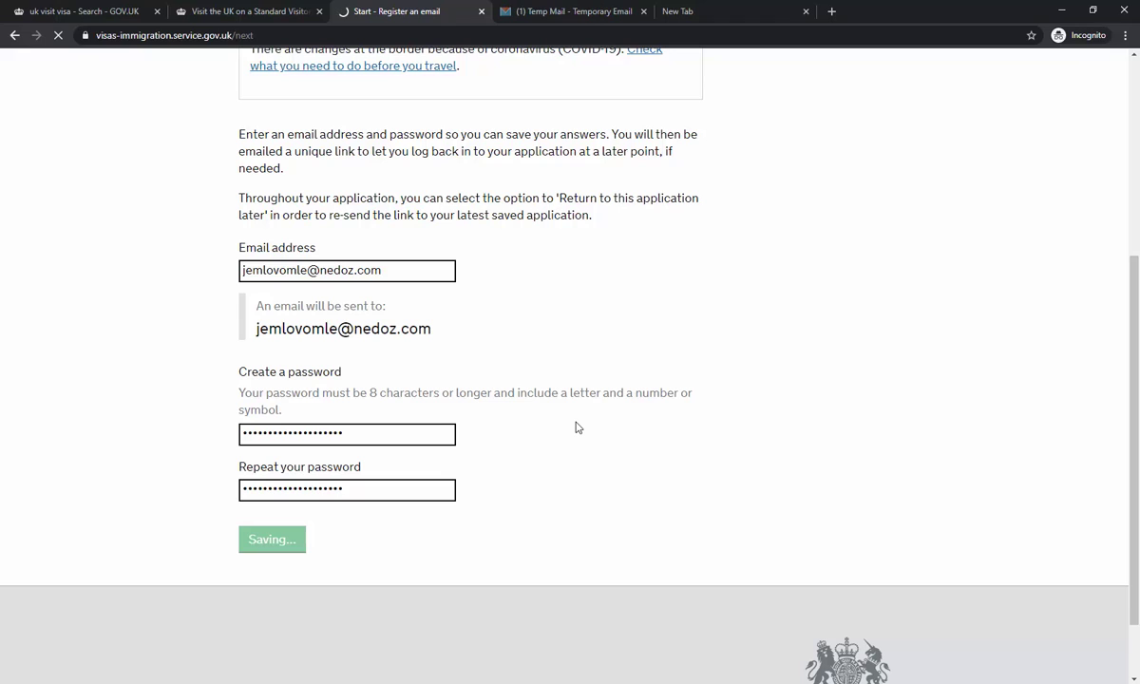
- Open the 'UK visa application: sign in details' email in Tempail and follow its Visitor visa link
click(513, 12)
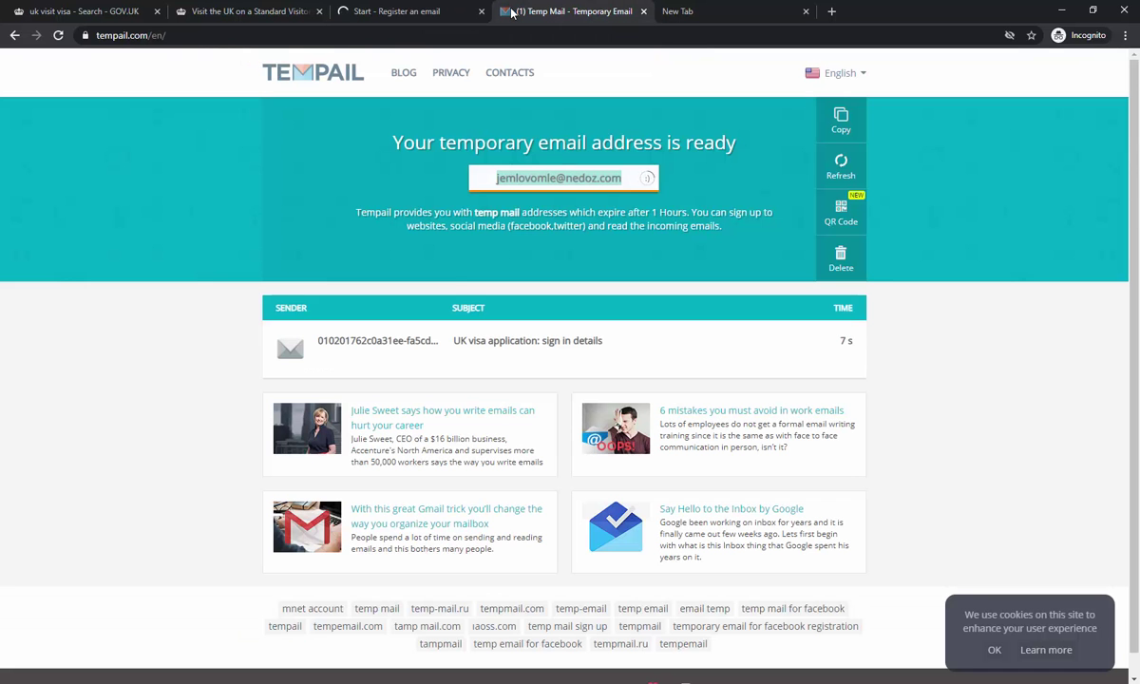
click(483, 342)
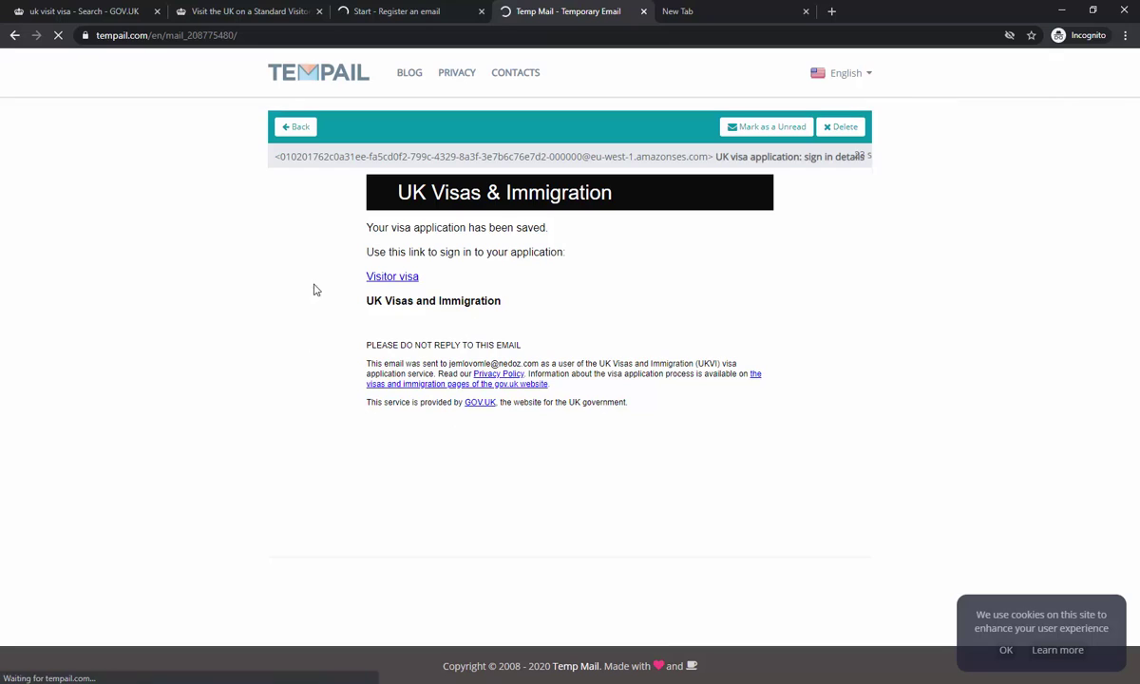
click(399, 277)
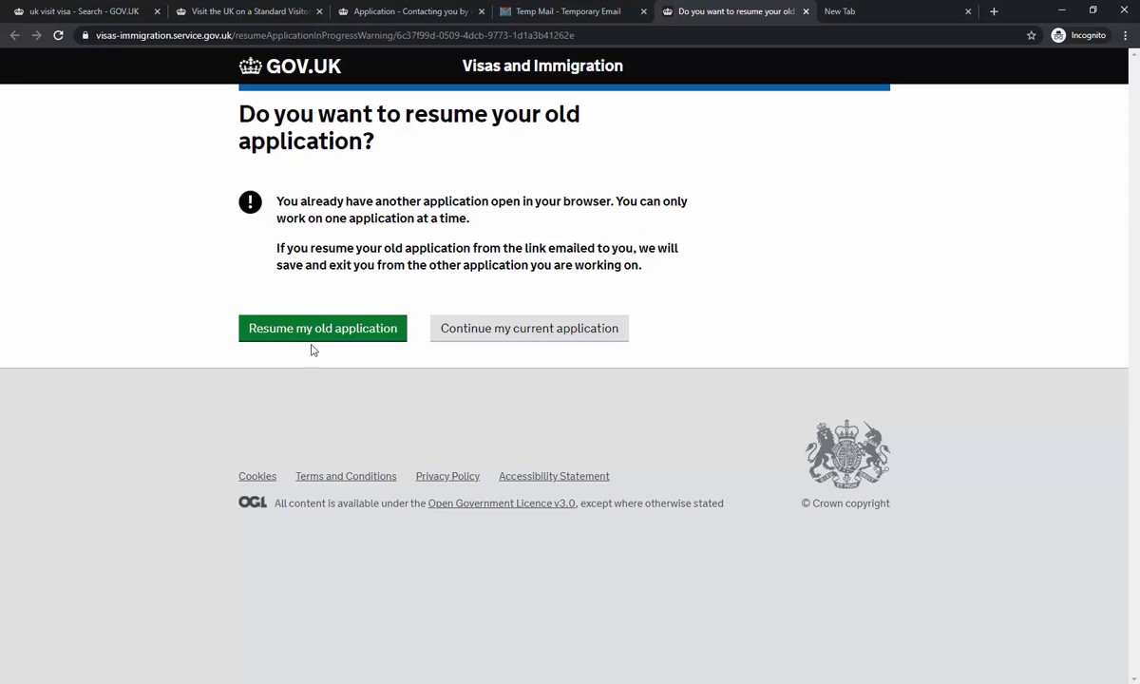
- Answer 'You' as the owner of the contact email address and save
click(408, 11)
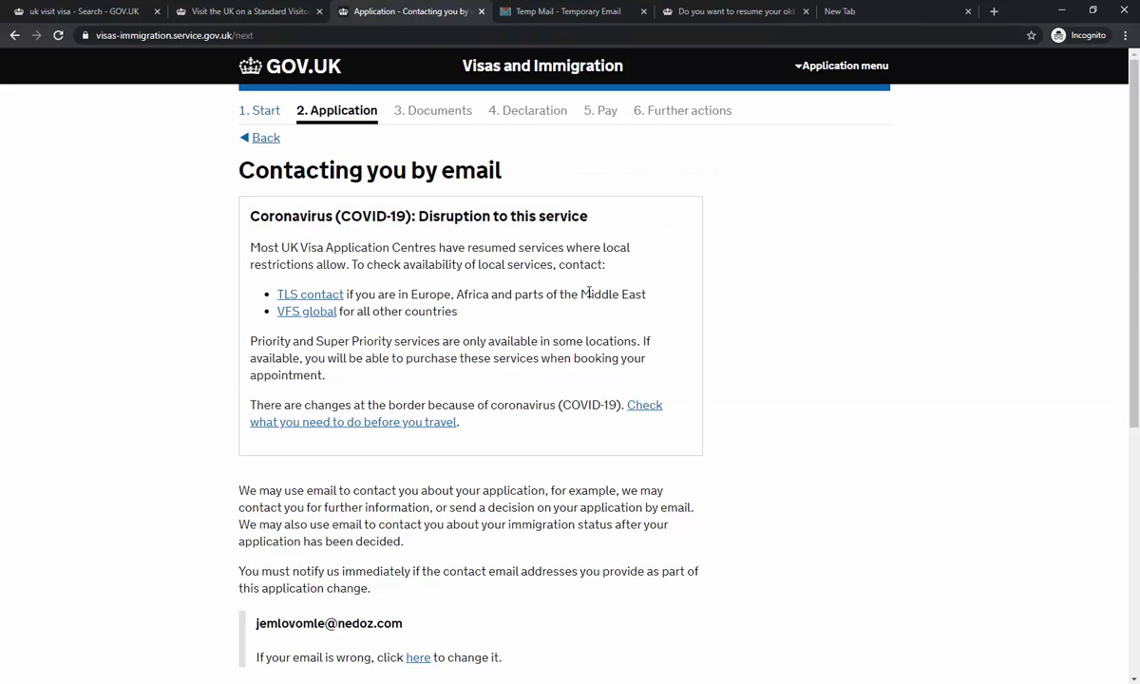
scroll(570, 293, down, 3)
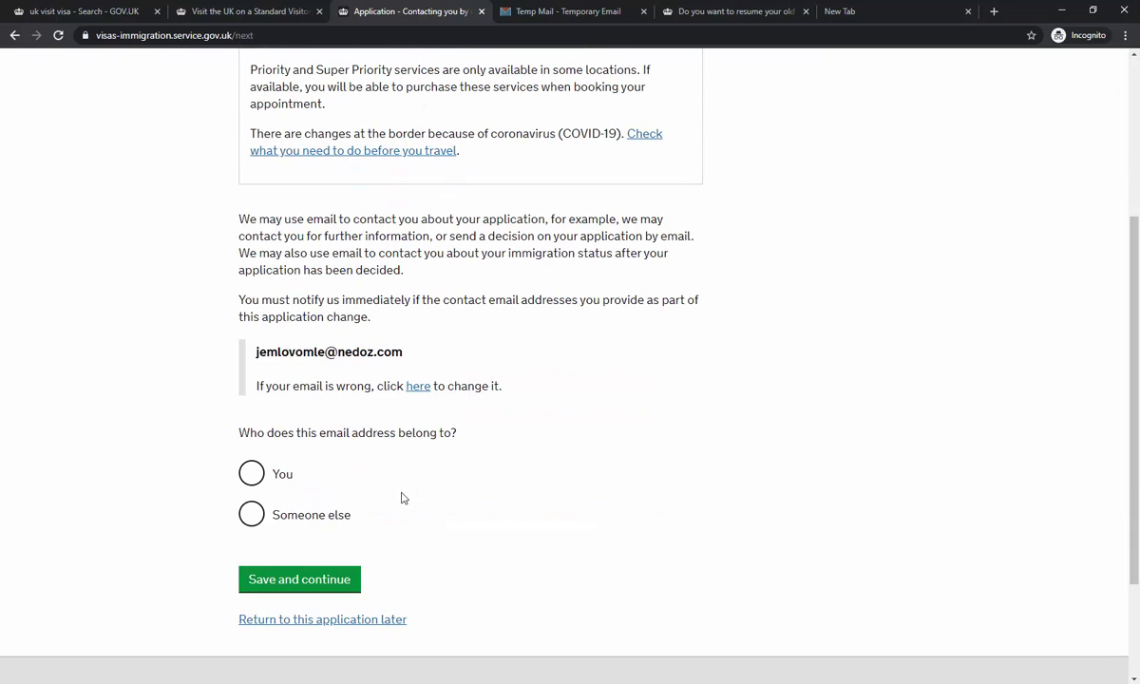
click(296, 476)
click(326, 579)
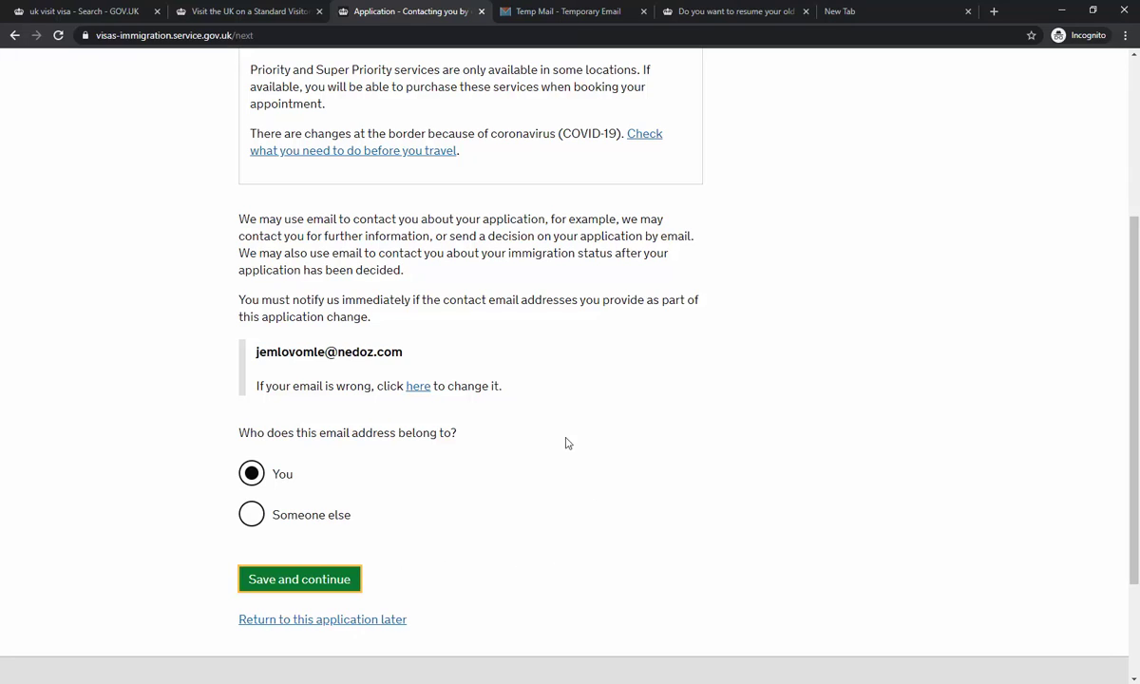
click(292, 583)
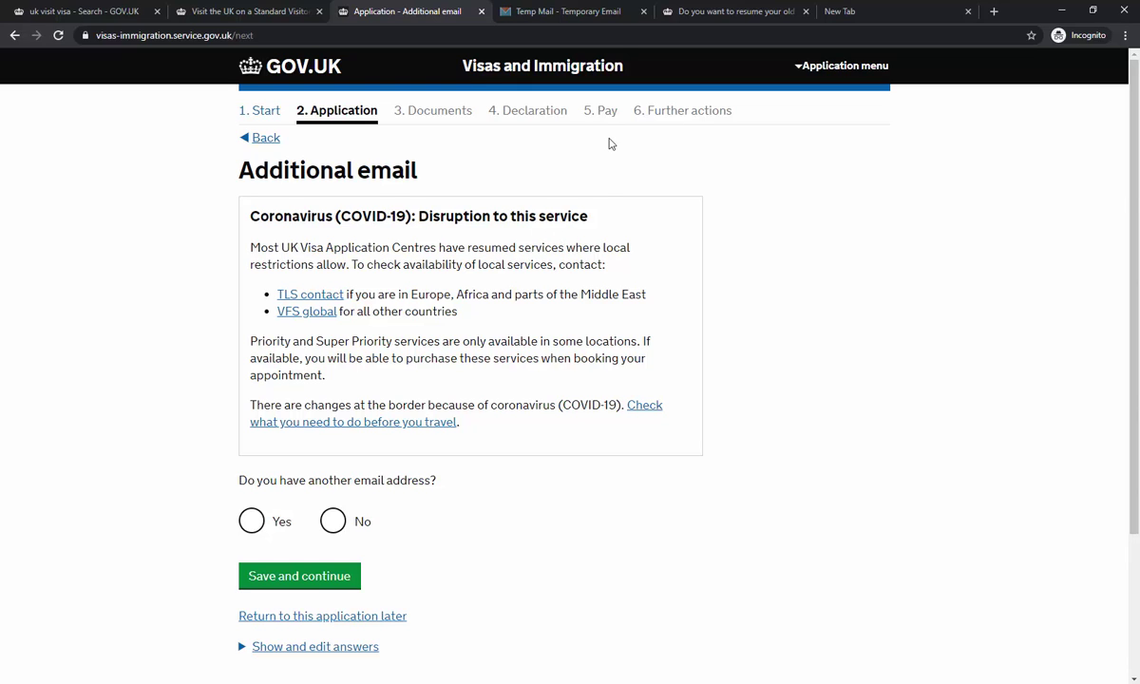
- Answer No to having another email address and save
scroll(611, 144, down, 3)
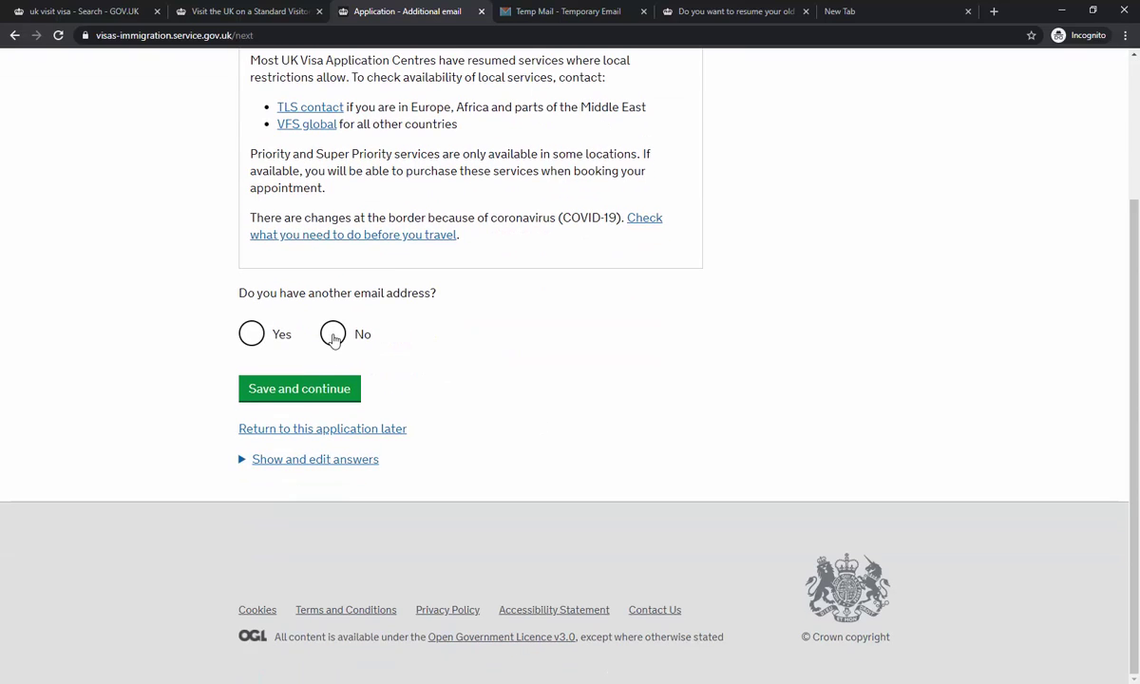
click(333, 335)
click(320, 392)
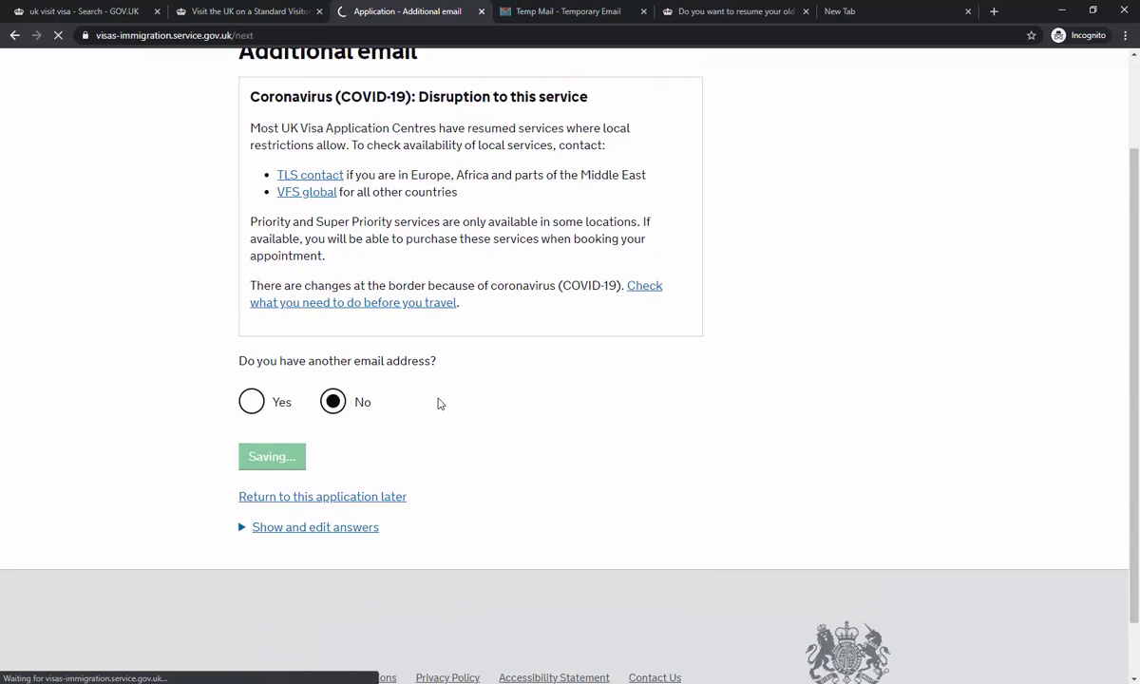
- Enter the applicant's telephone number as a mobile used both in and outside the UK
scroll(438, 363, down, 3)
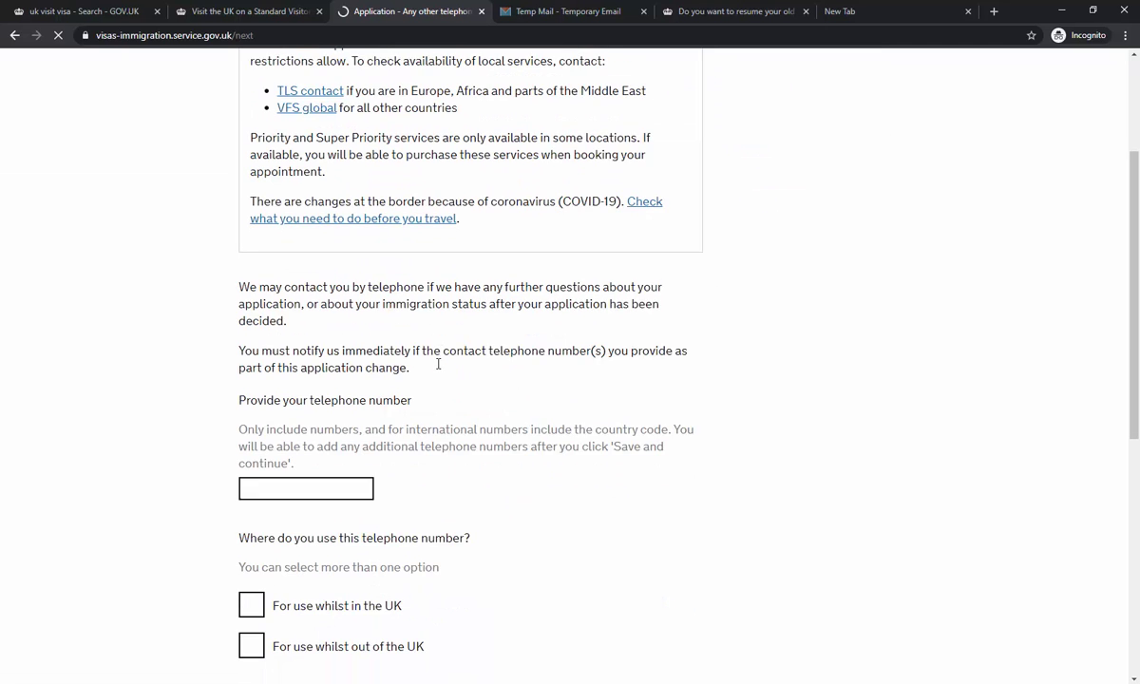
scroll(438, 368, down, 1)
click(327, 355)
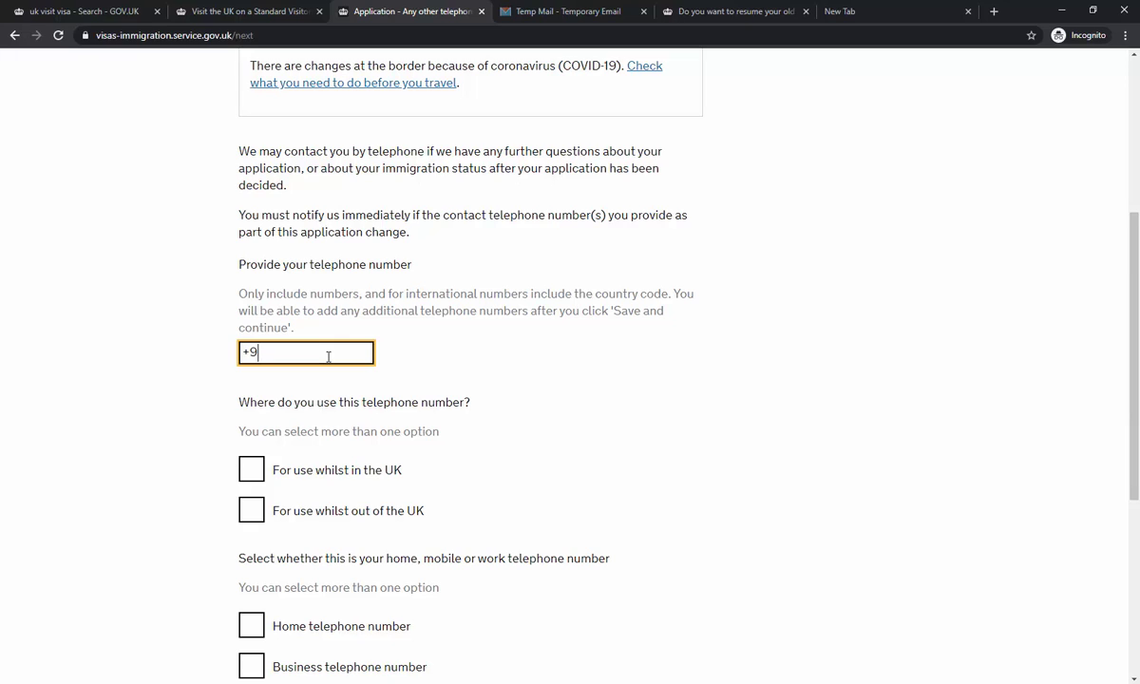
scroll(351, 380, down, 1)
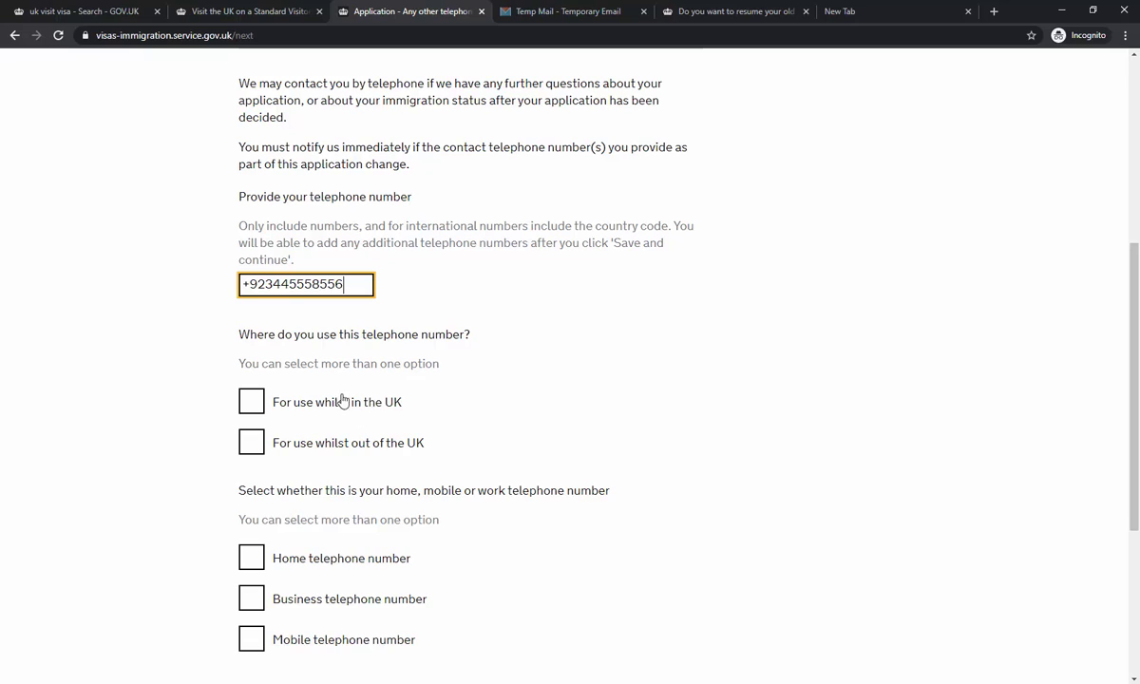
click(254, 406)
click(316, 444)
scroll(485, 367, down, 1)
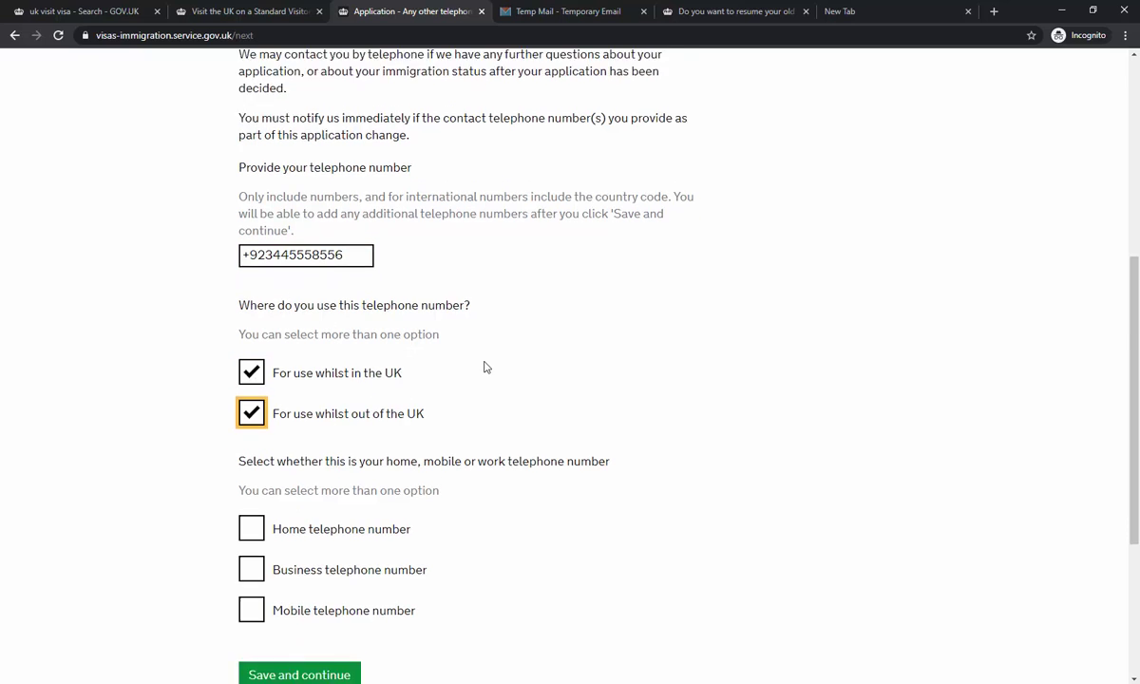
scroll(484, 366, down, 3)
click(380, 356)
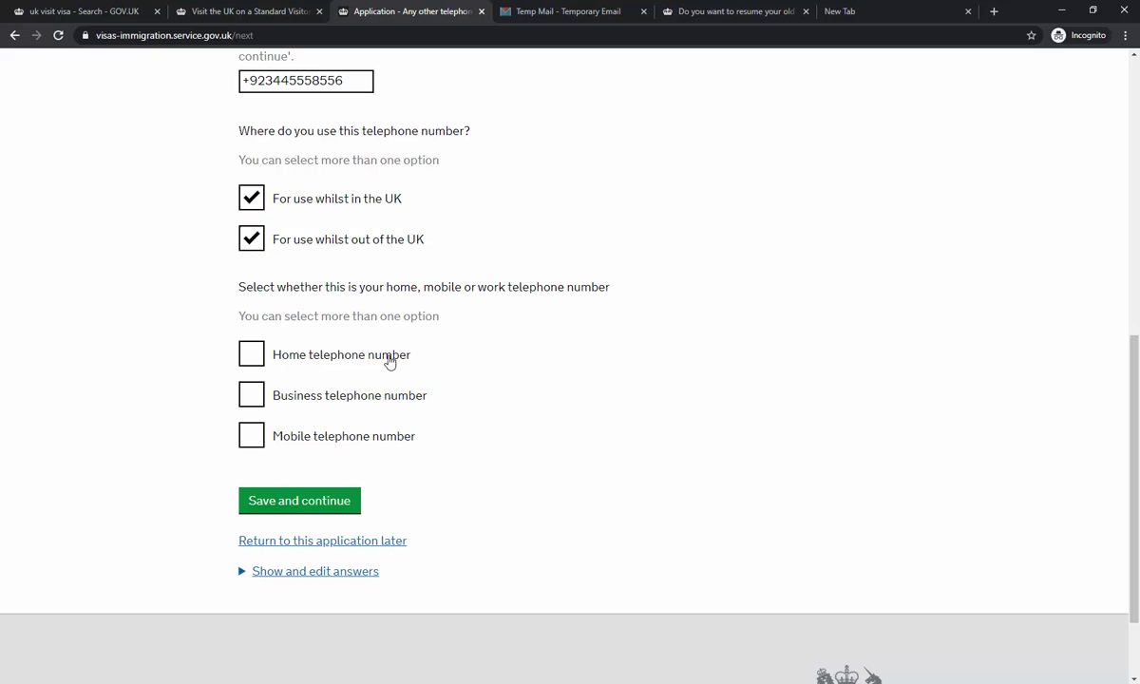
click(348, 437)
click(331, 353)
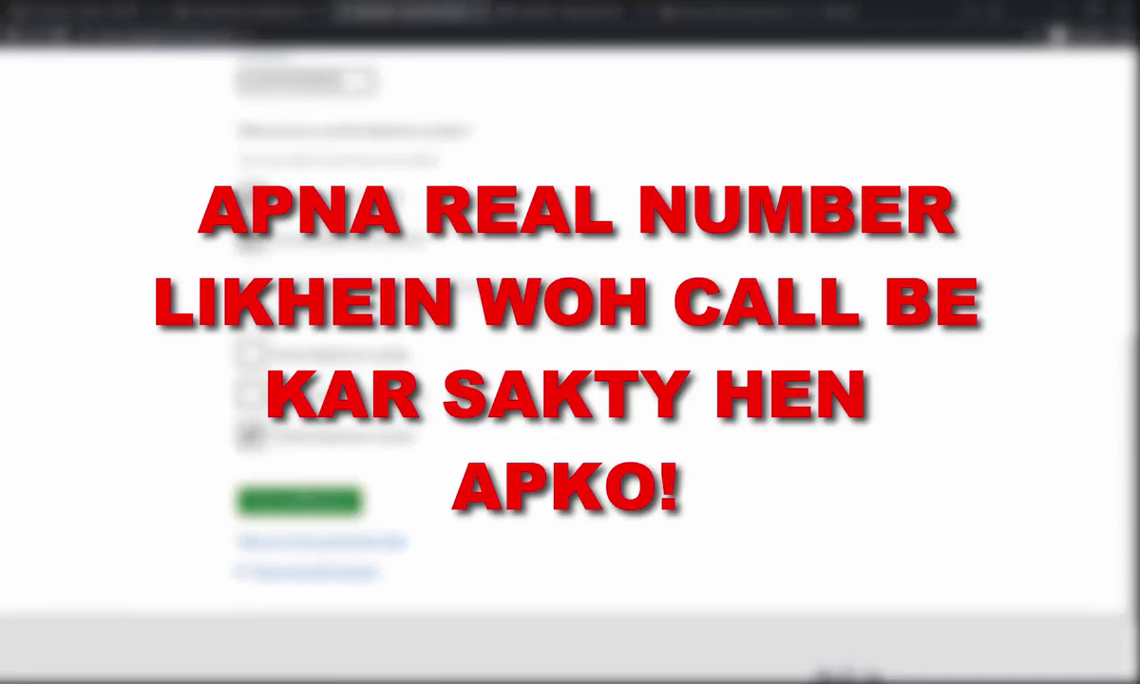
click(302, 500)
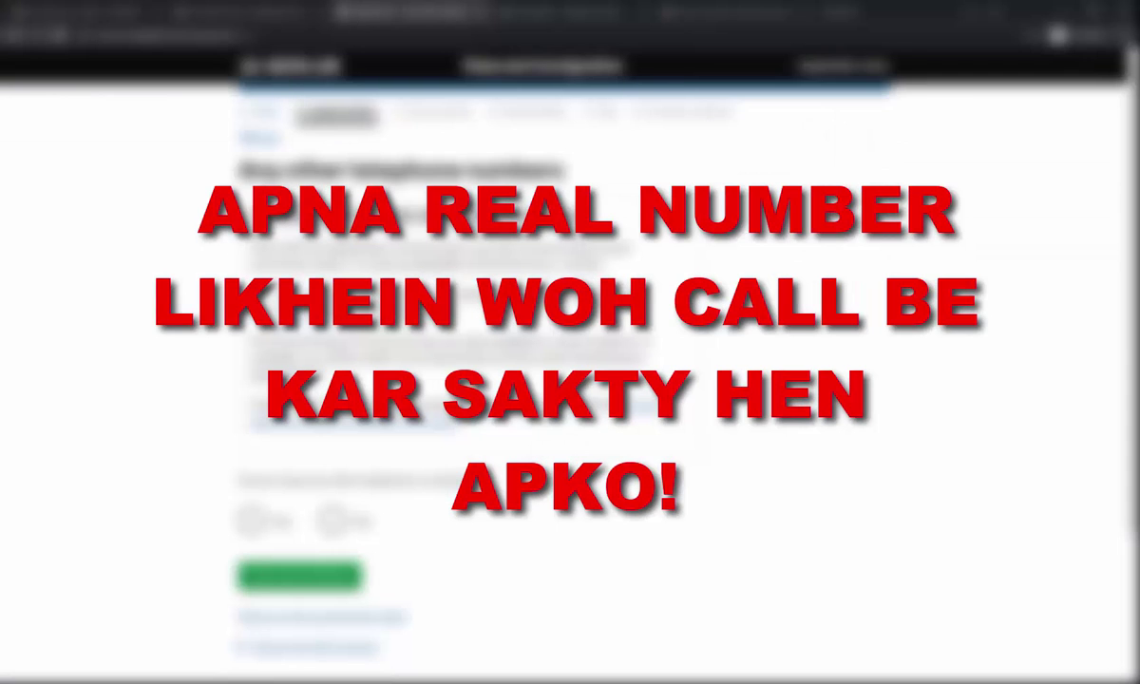
- Answer No to other telephone numbers and allow contact by call and text message
scroll(544, 402, down, 2)
click(333, 334)
click(312, 392)
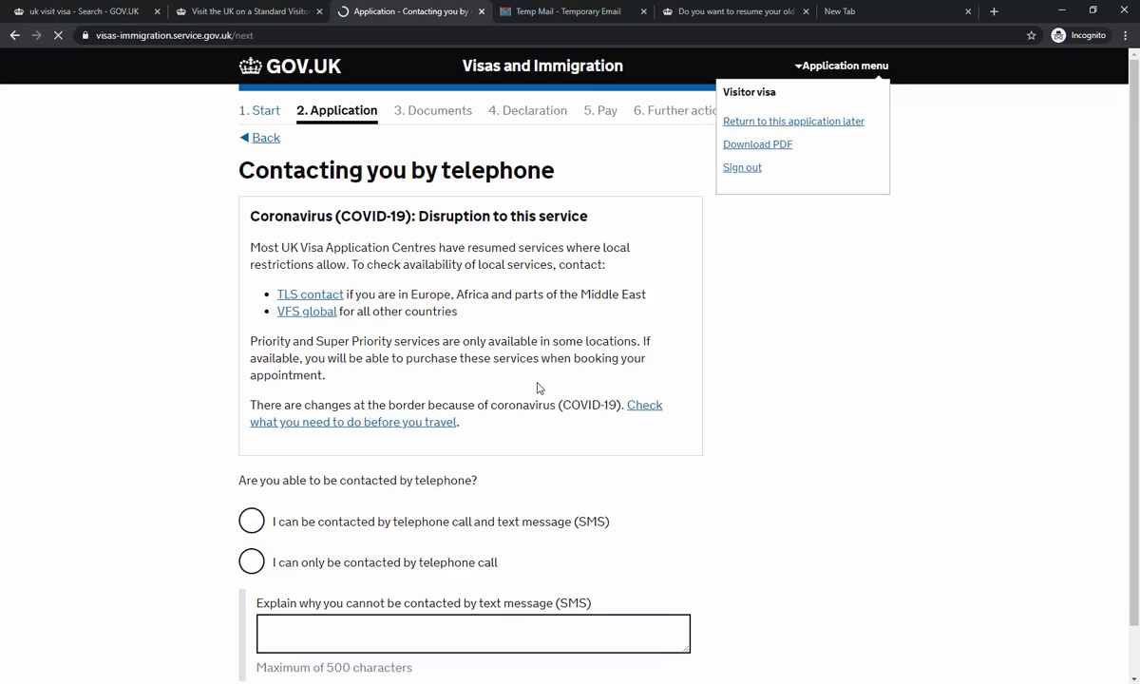
scroll(491, 364, down, 2)
scroll(519, 397, down, 1)
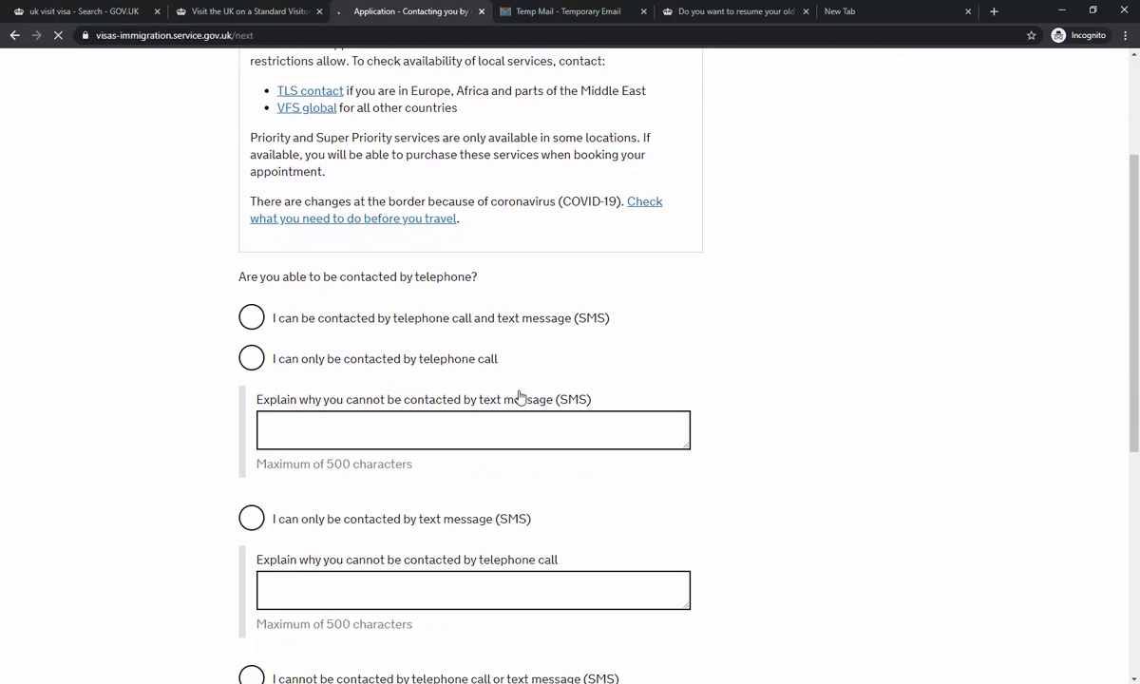
click(413, 323)
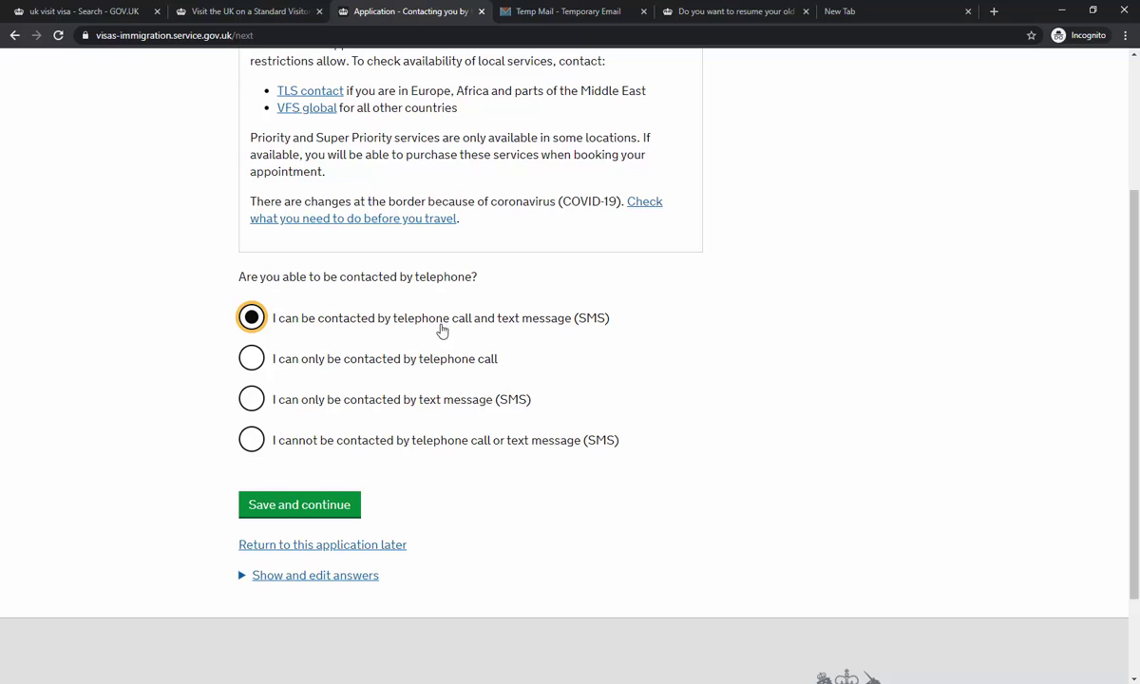
click(331, 507)
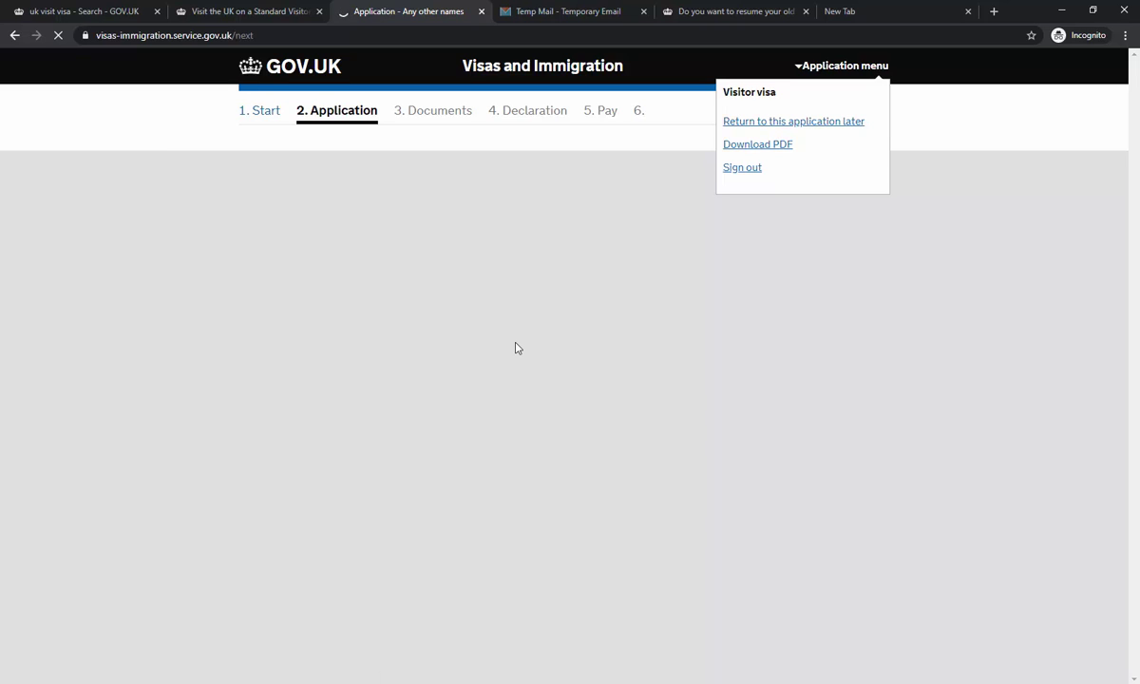
- Enter the applicant's given and family names and submit them
scroll(517, 347, down, 3)
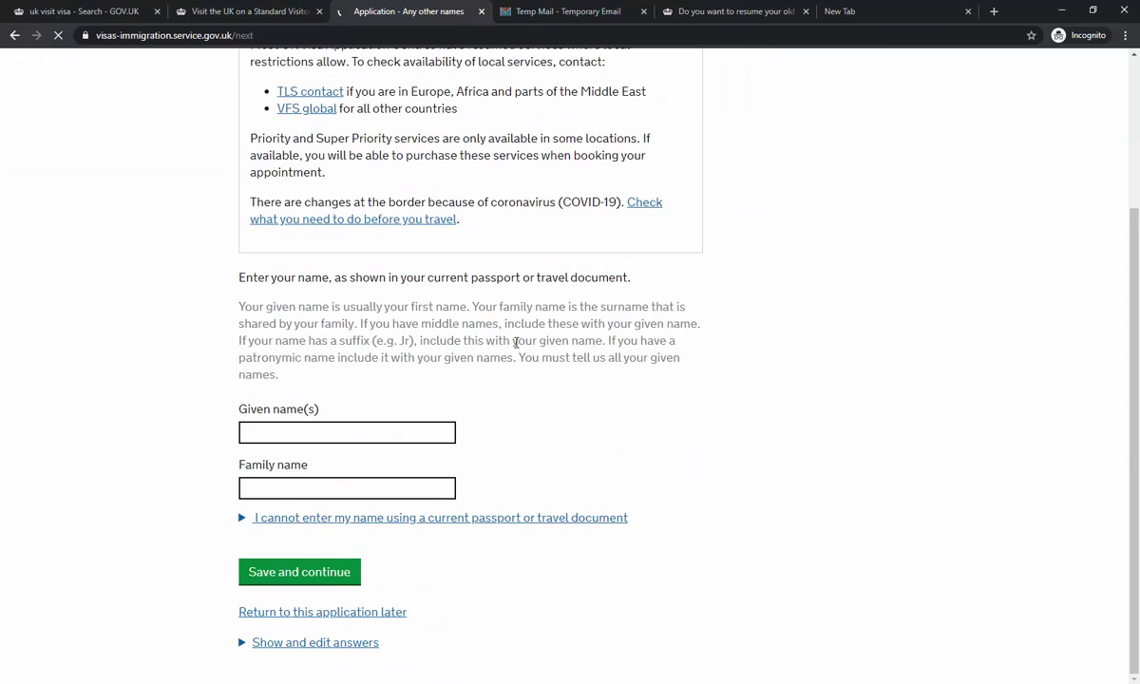
click(323, 432)
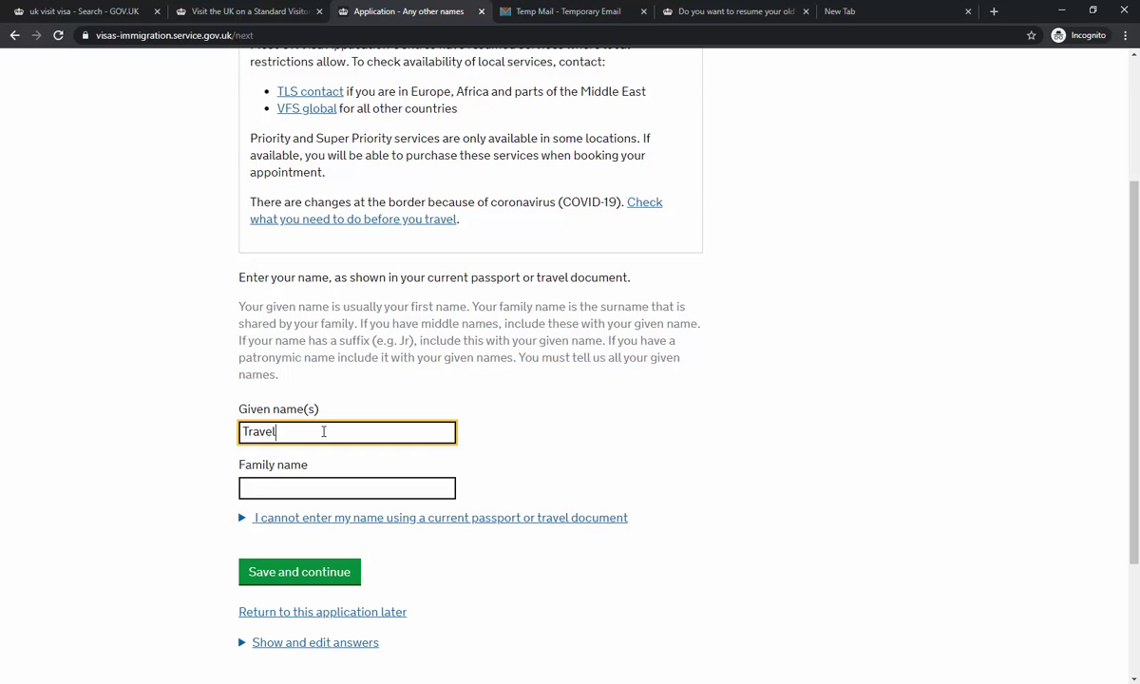
key(Tab)
text(Visas Centre)
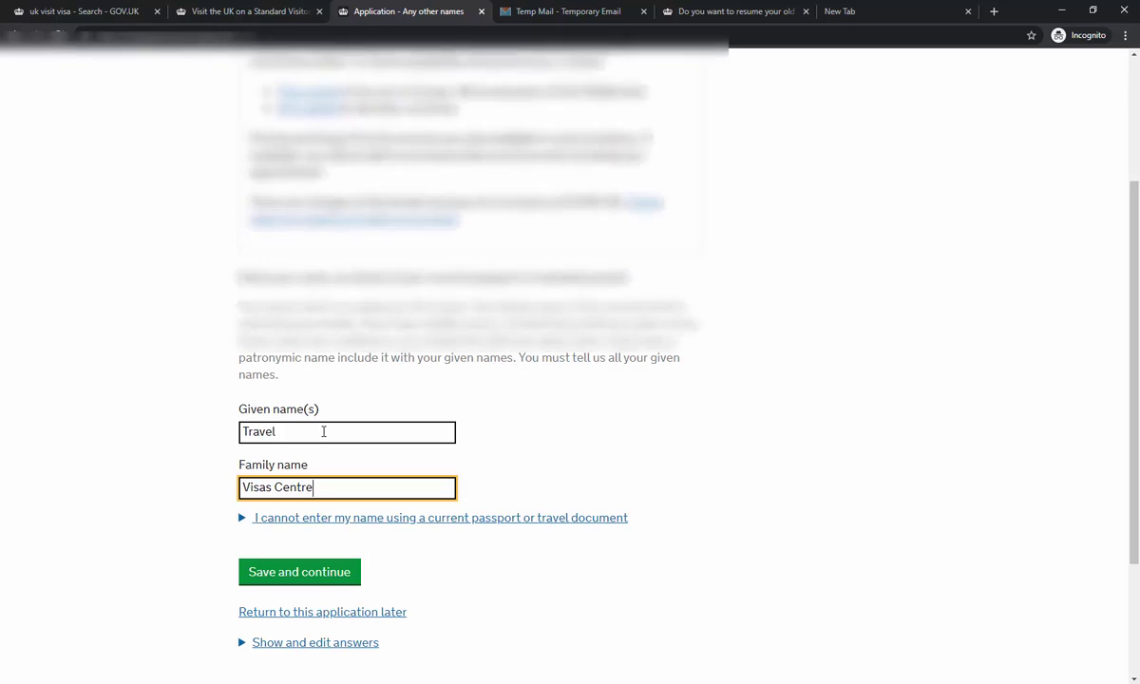
key(Return)
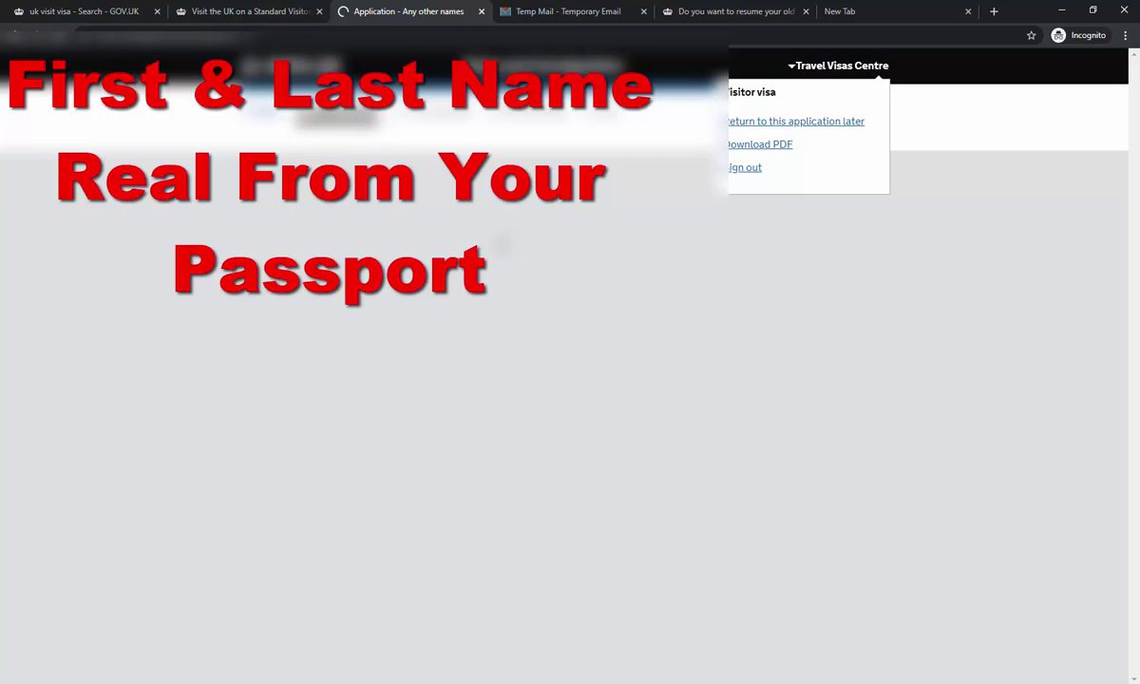
- Declare that the applicant has no other names and save
scroll(517, 252, down, 3)
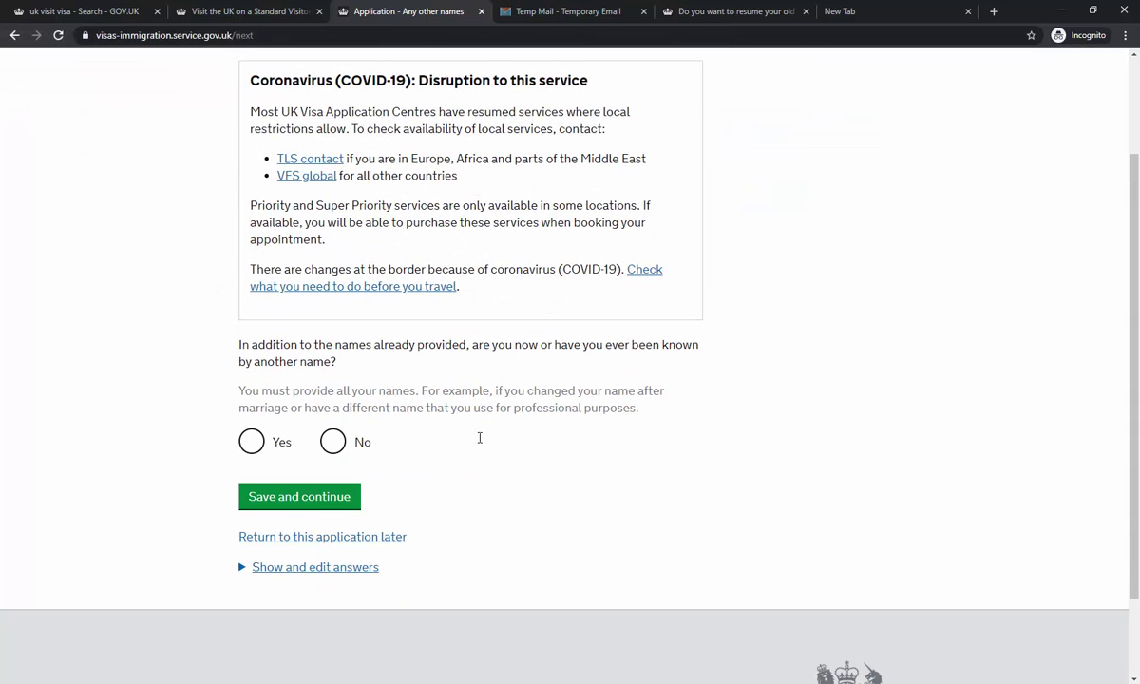
click(333, 442)
click(336, 498)
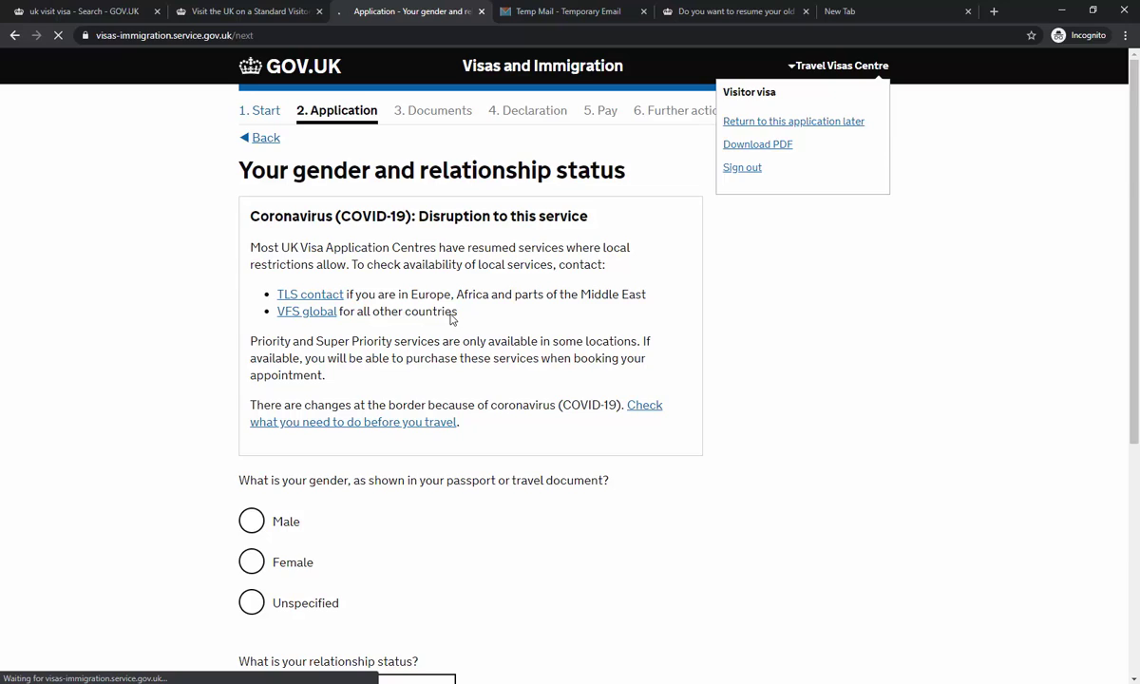
- Set gender to Male and relationship status to Single, then save
scroll(451, 319, down, 2)
click(309, 322)
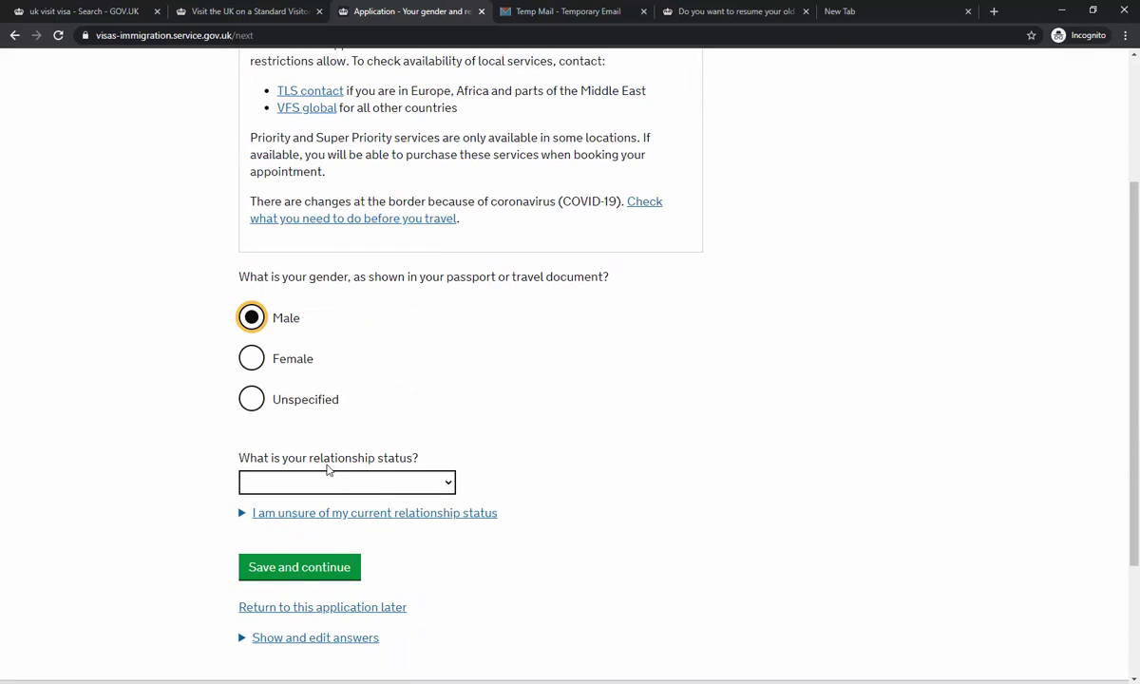
click(334, 482)
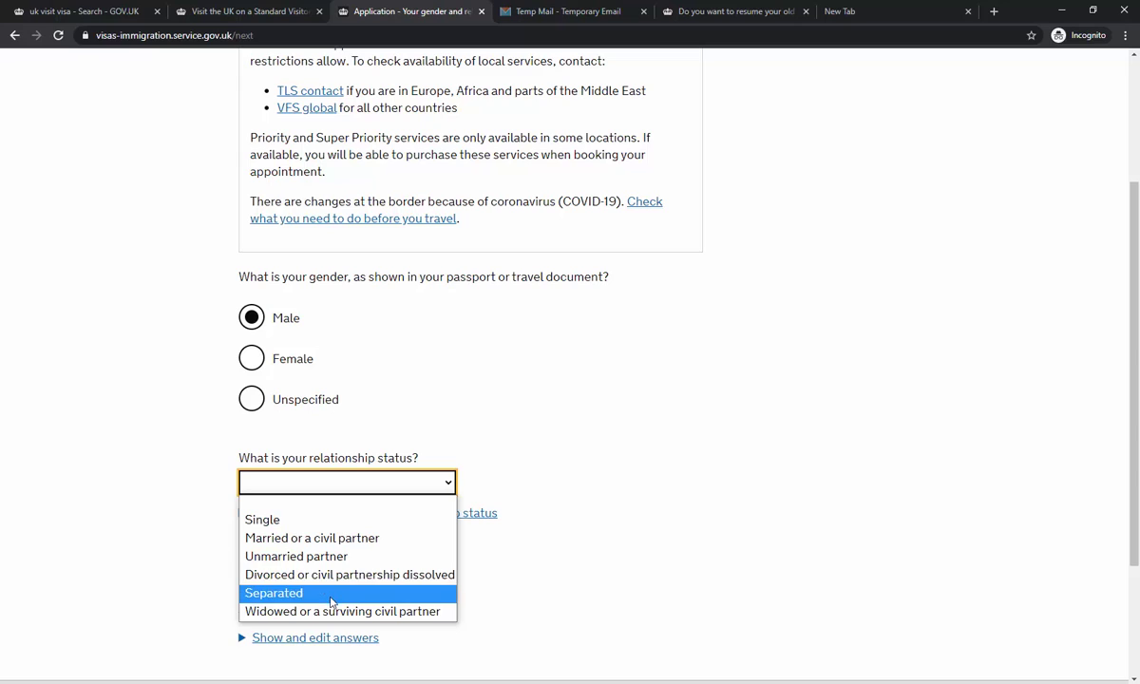
click(331, 539)
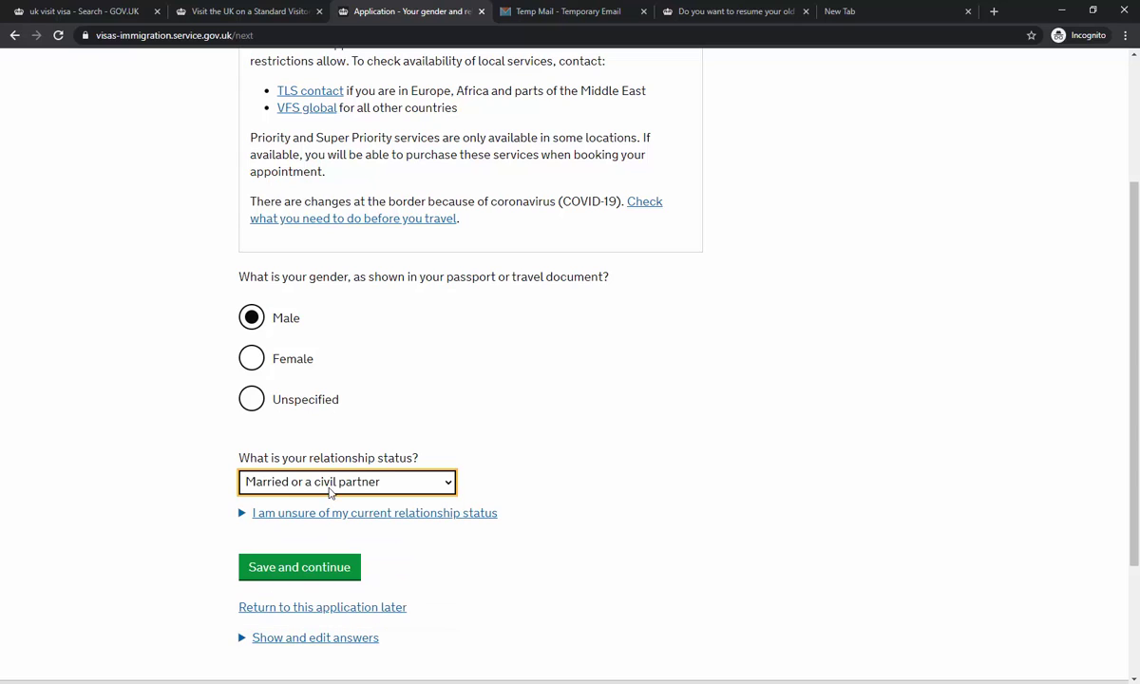
click(312, 482)
click(304, 519)
click(307, 572)
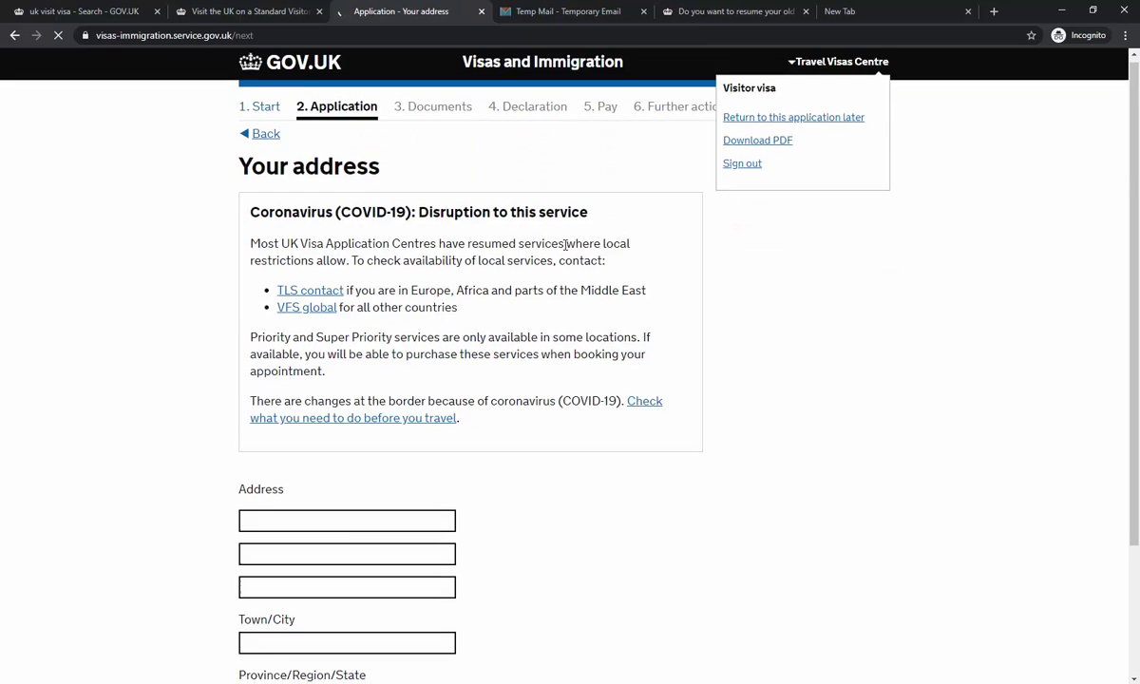
- Fill in the applicant's address lines, town or city, and province
scroll(506, 318, down, 2)
click(369, 352)
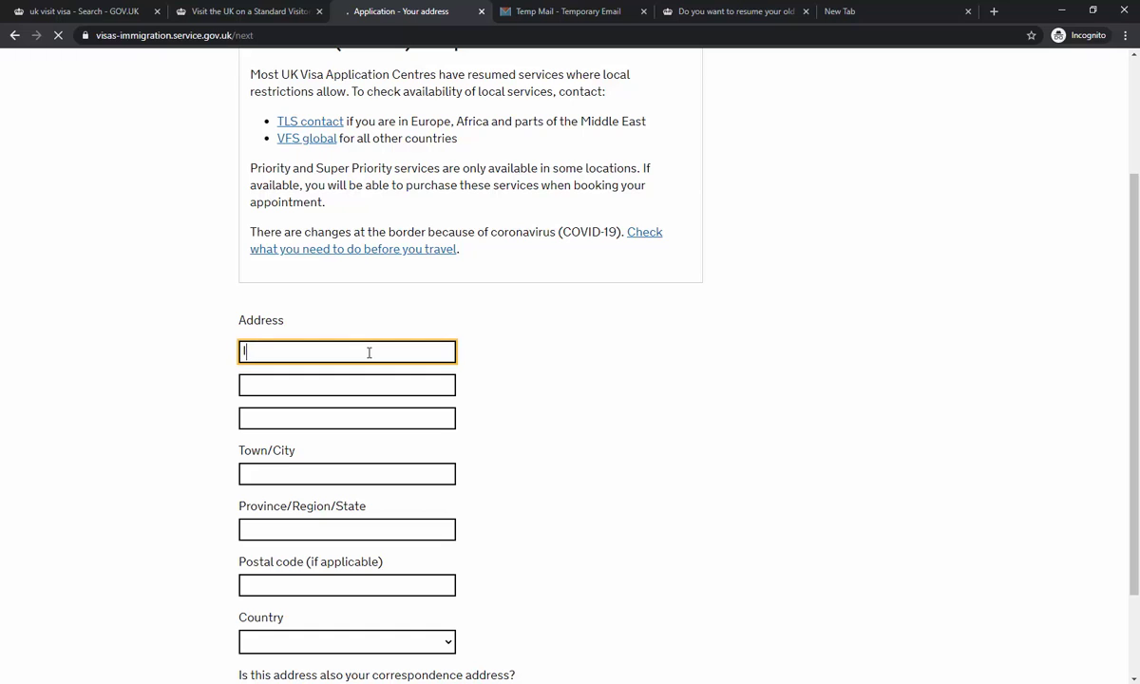
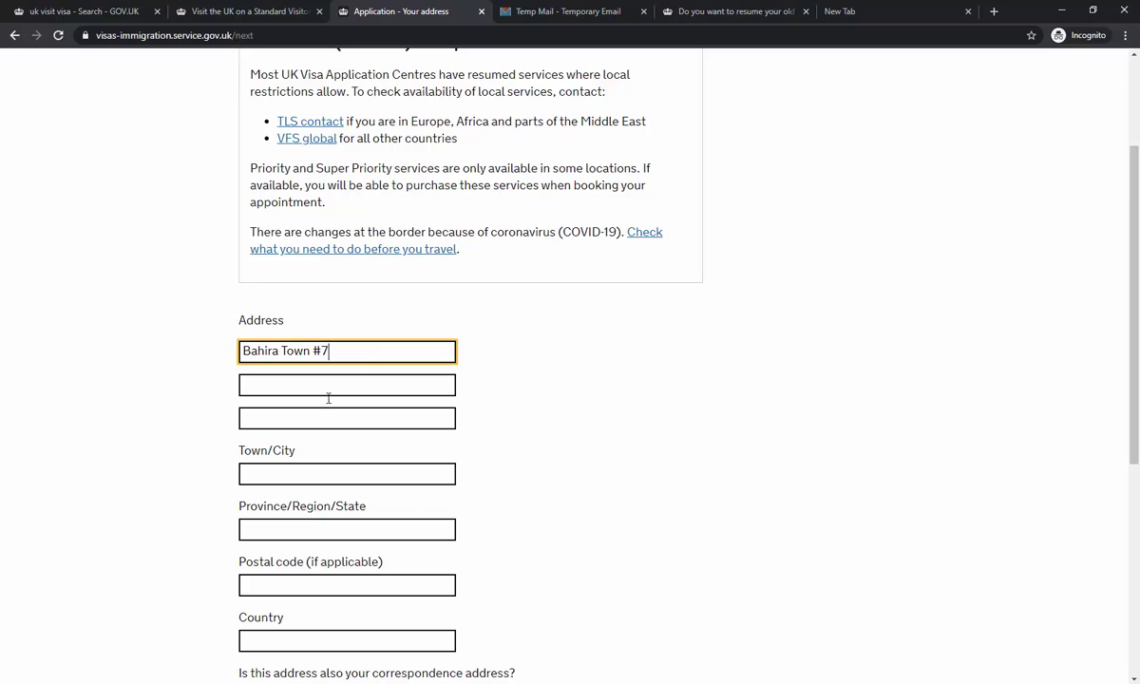
click(290, 424)
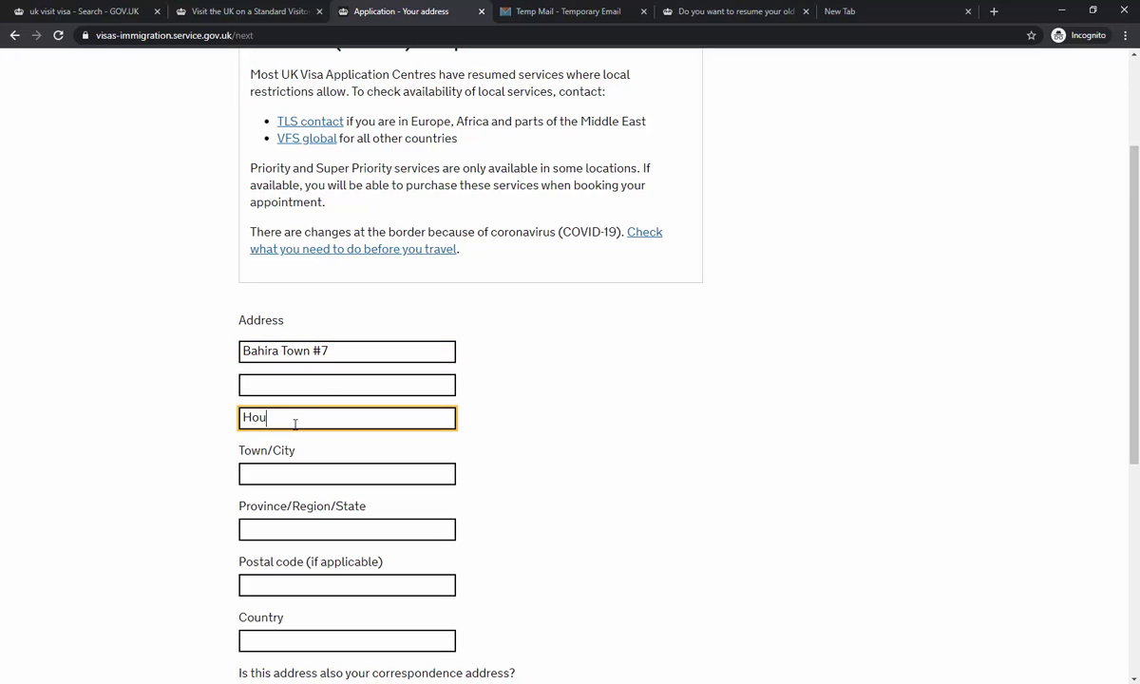
click(311, 476)
text(Islam)
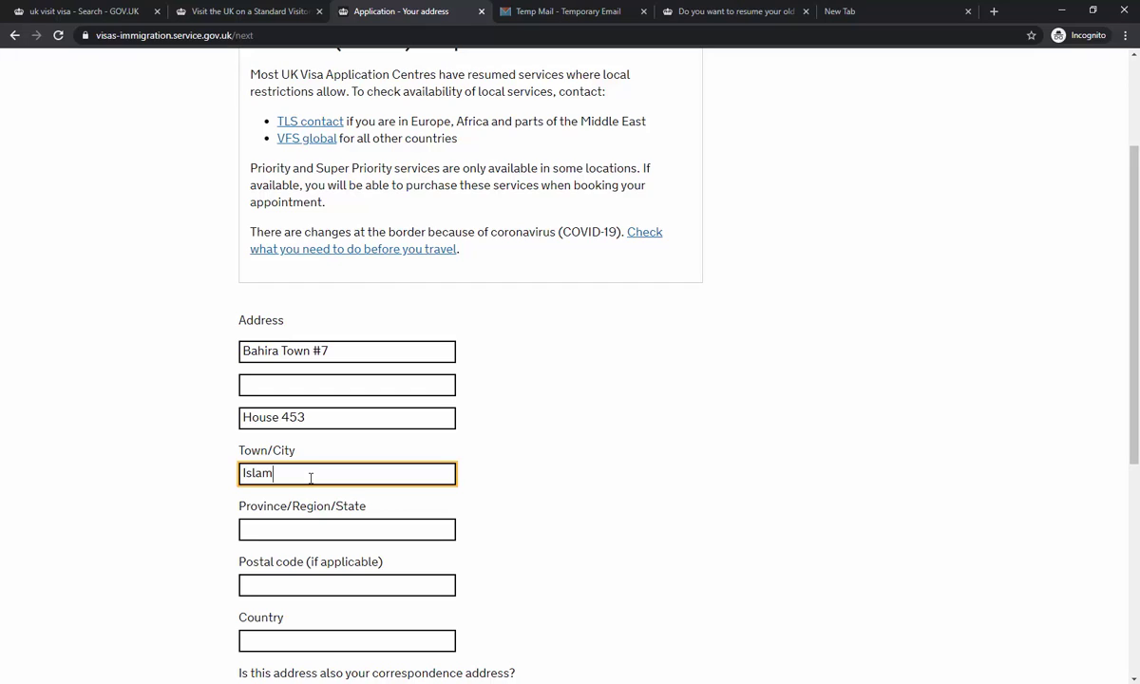
text(abad)
click(310, 531)
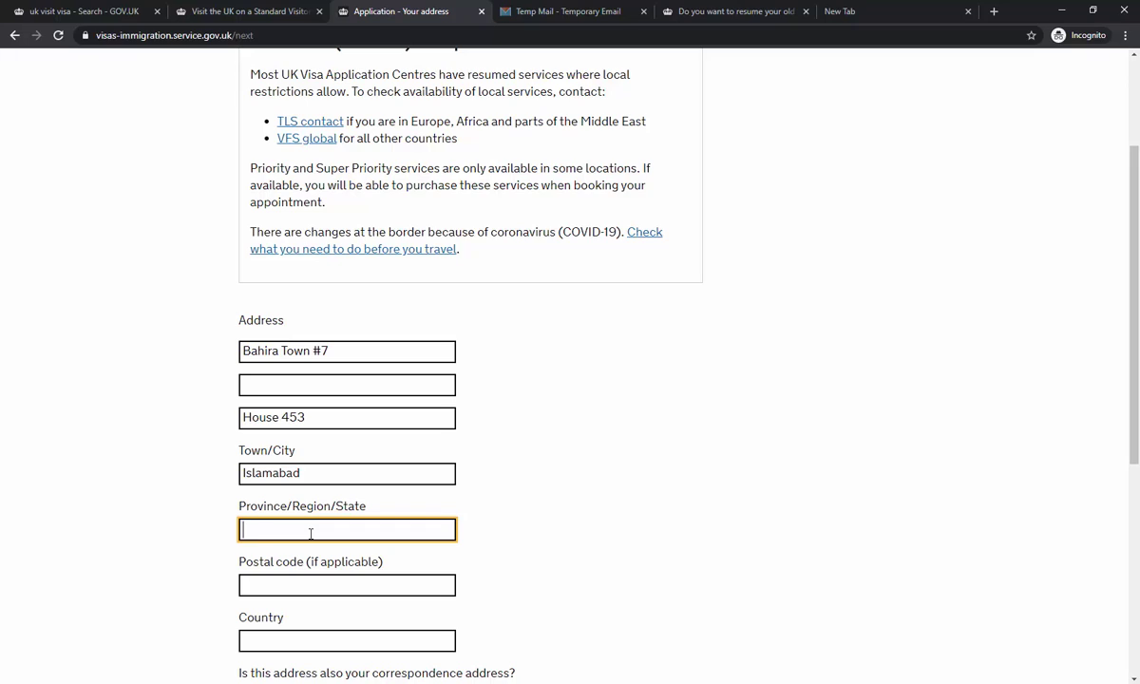
text(Raw)
text(Islamabad)
- Add the postal code and country, mark it as the correspondence address, and save
scroll(310, 533, down, 2)
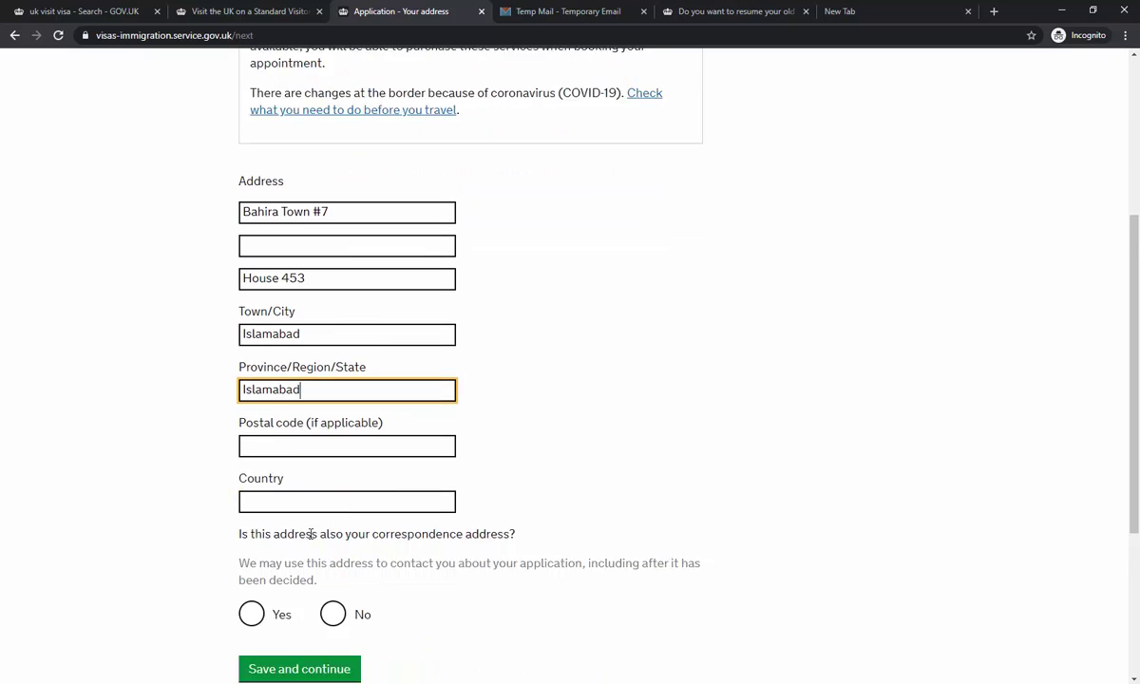
click(309, 388)
text(12415)
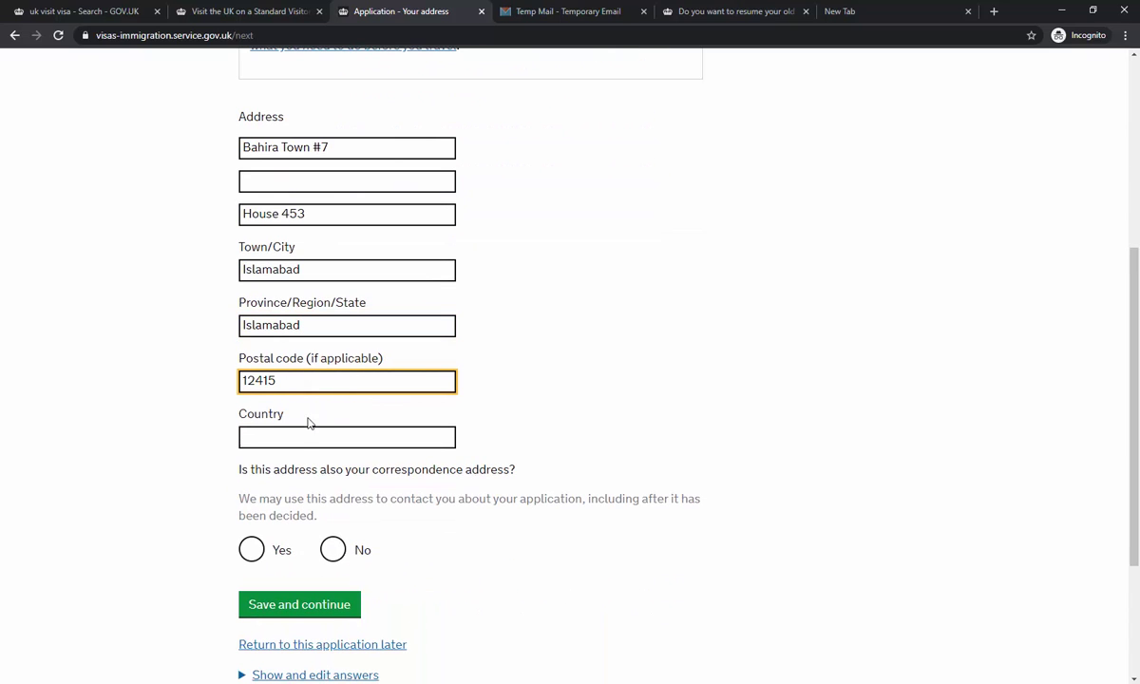
click(305, 440)
text(Pakist)
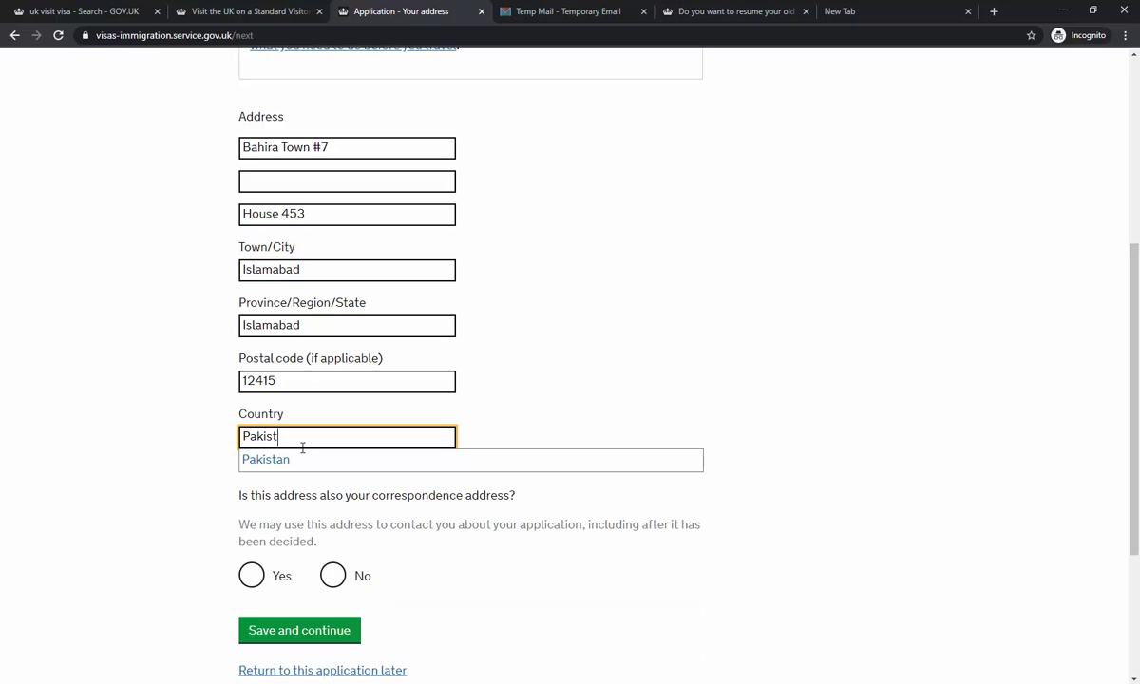
text(an)
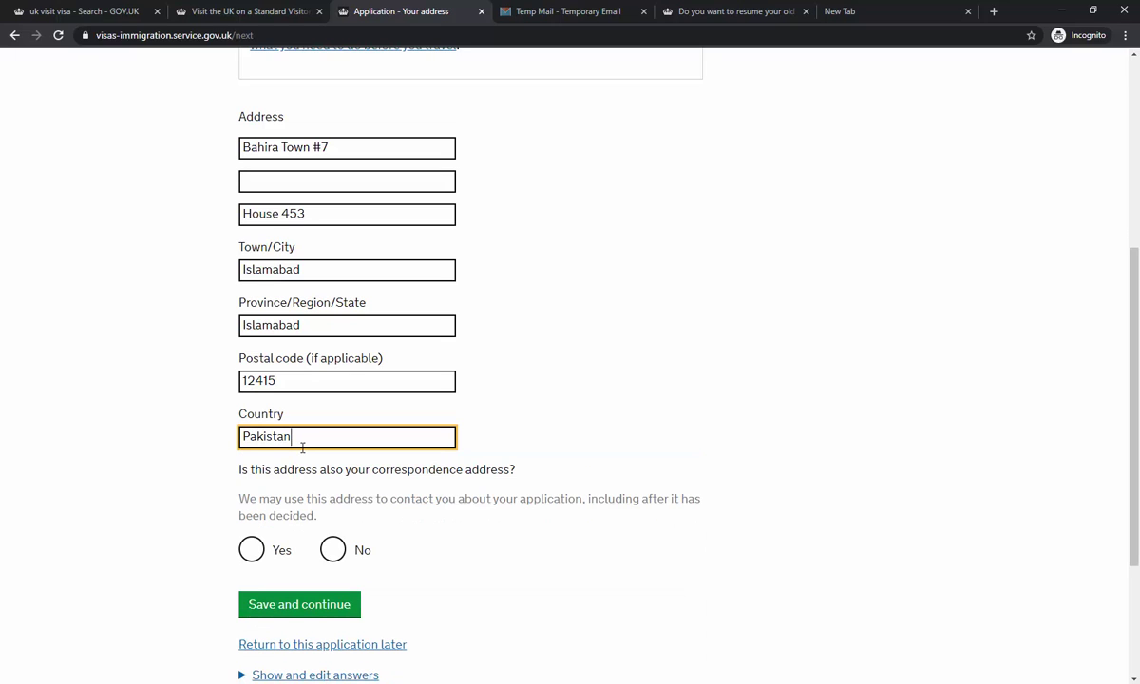
scroll(302, 447, down, 1)
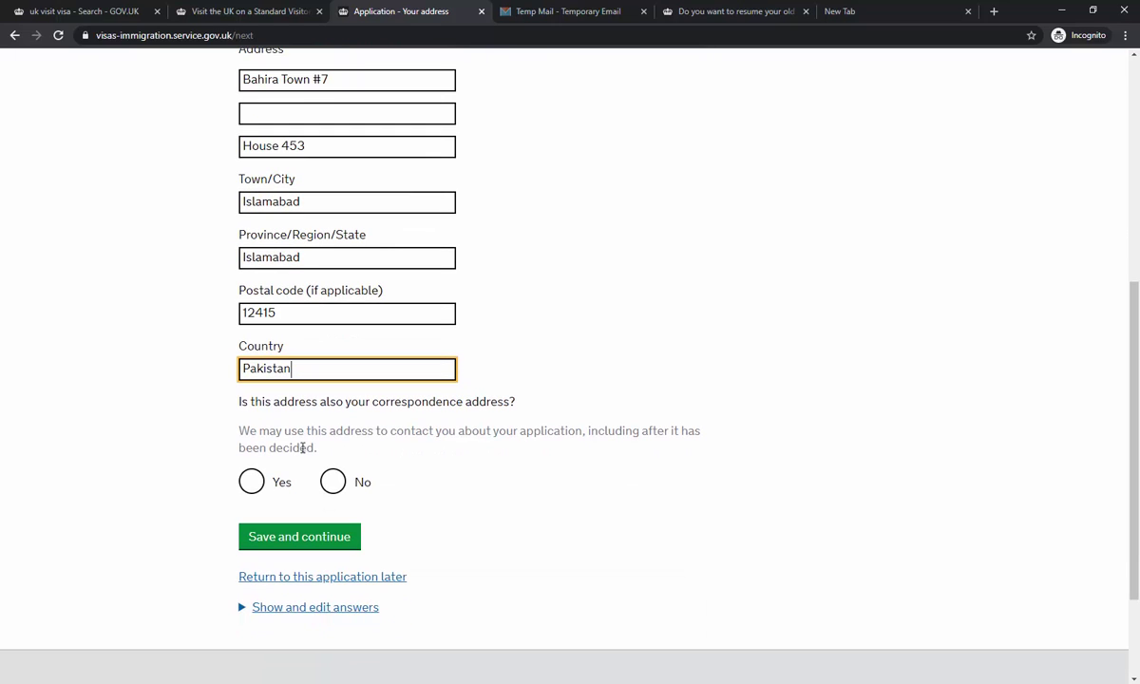
click(250, 481)
click(288, 537)
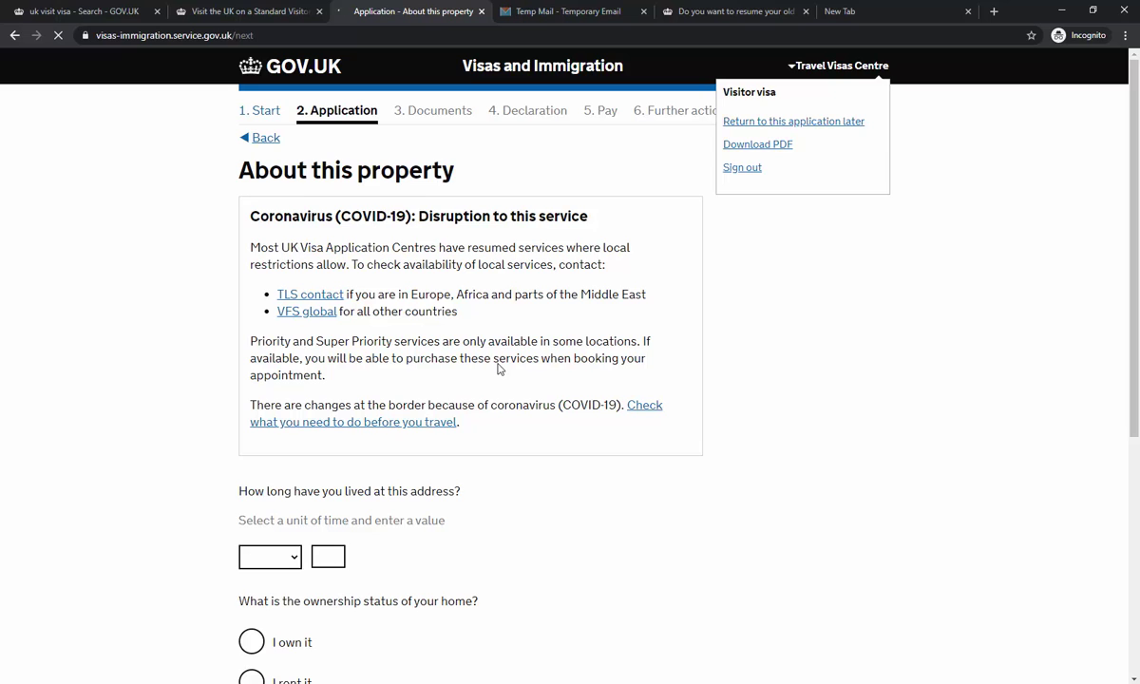
- Record 24 years lived at the address with ownership 'I own it', and save
scroll(498, 370, down, 3)
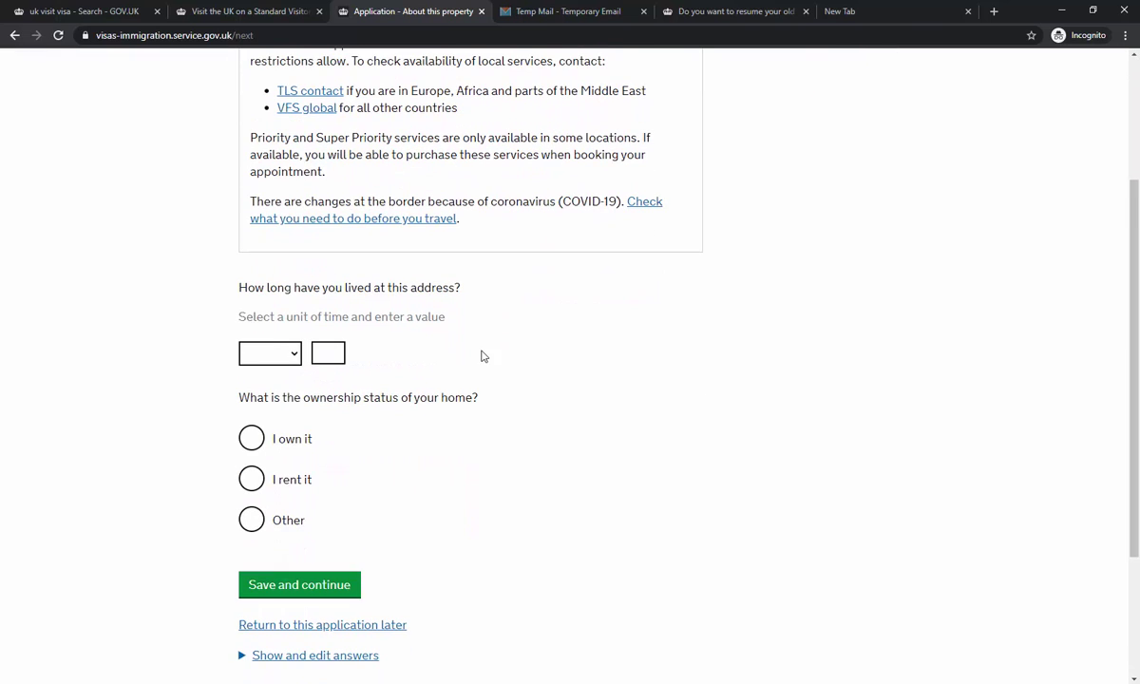
click(271, 350)
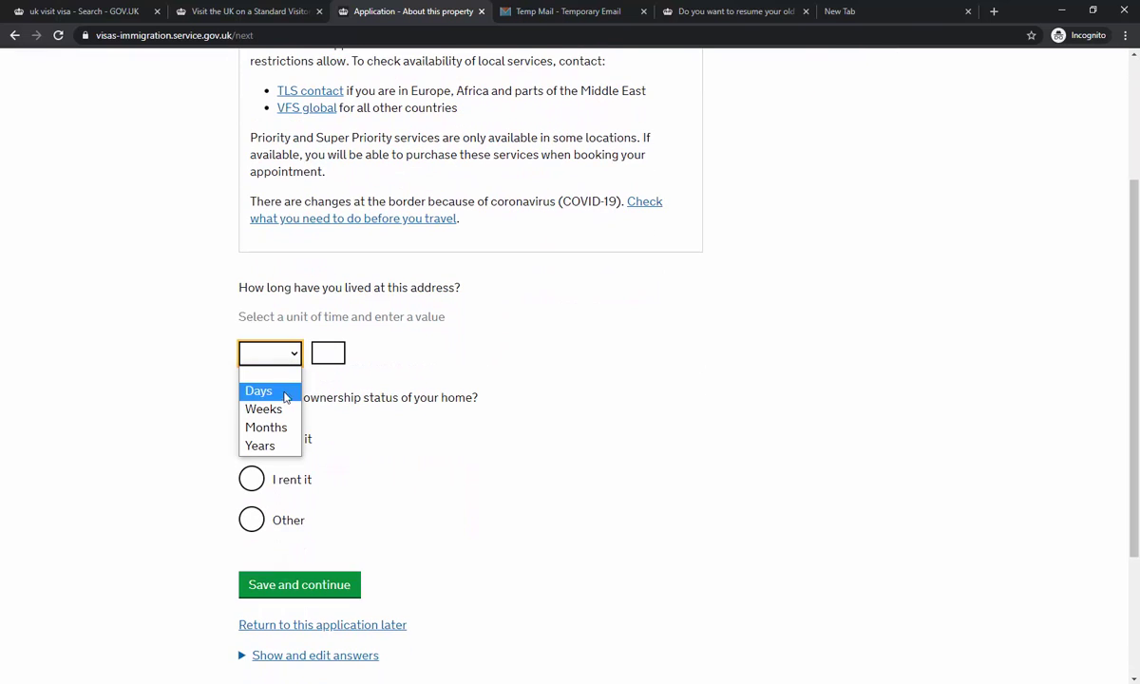
click(284, 447)
click(336, 350)
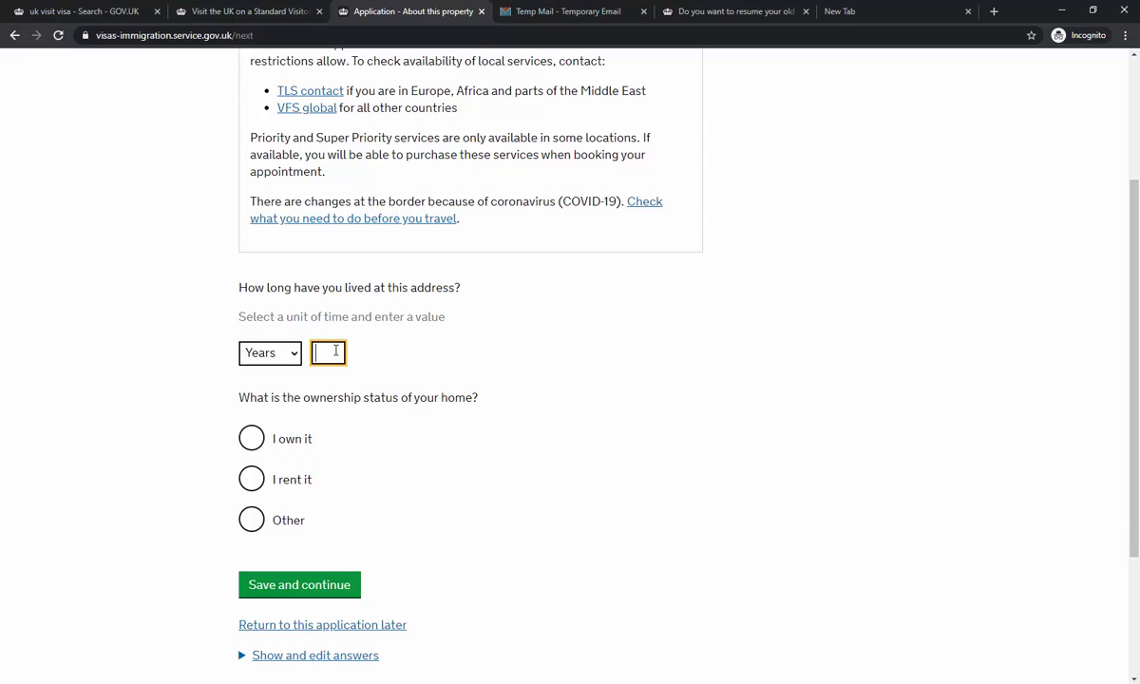
text(24)
click(262, 452)
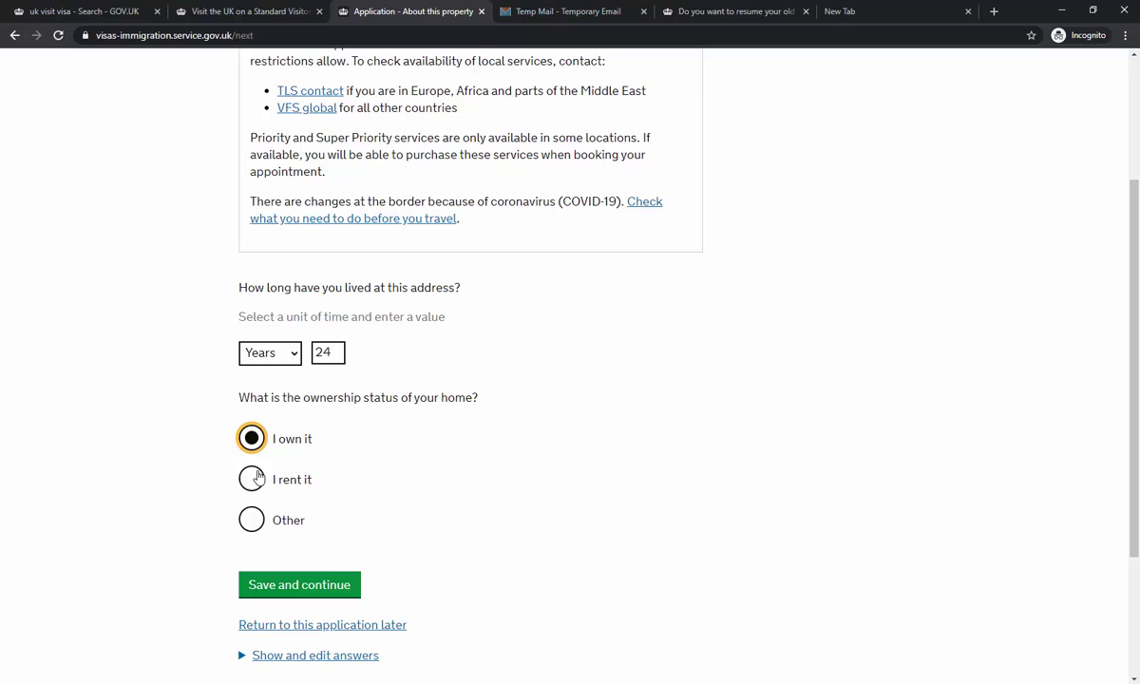
click(291, 525)
click(296, 636)
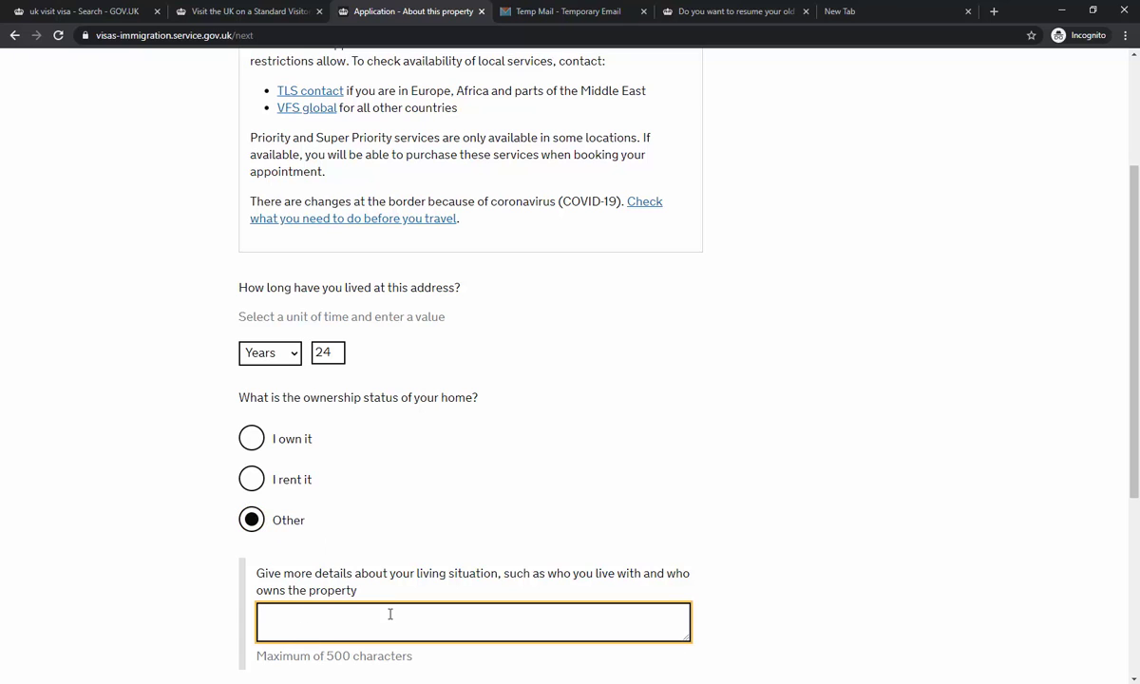
click(250, 437)
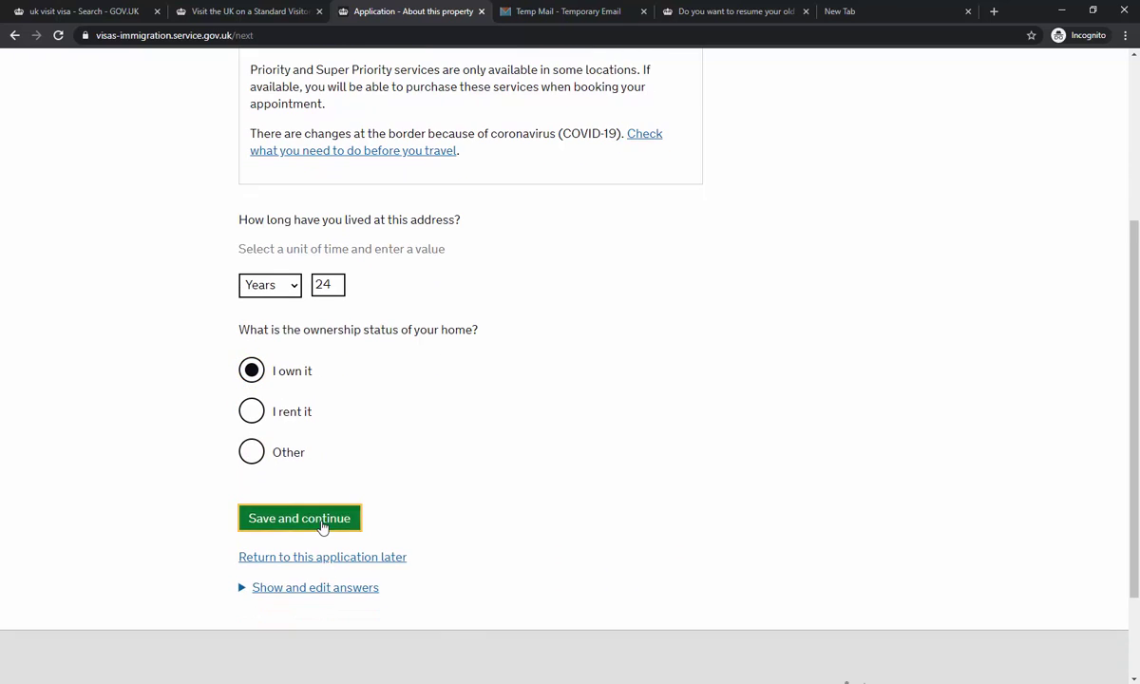
click(322, 520)
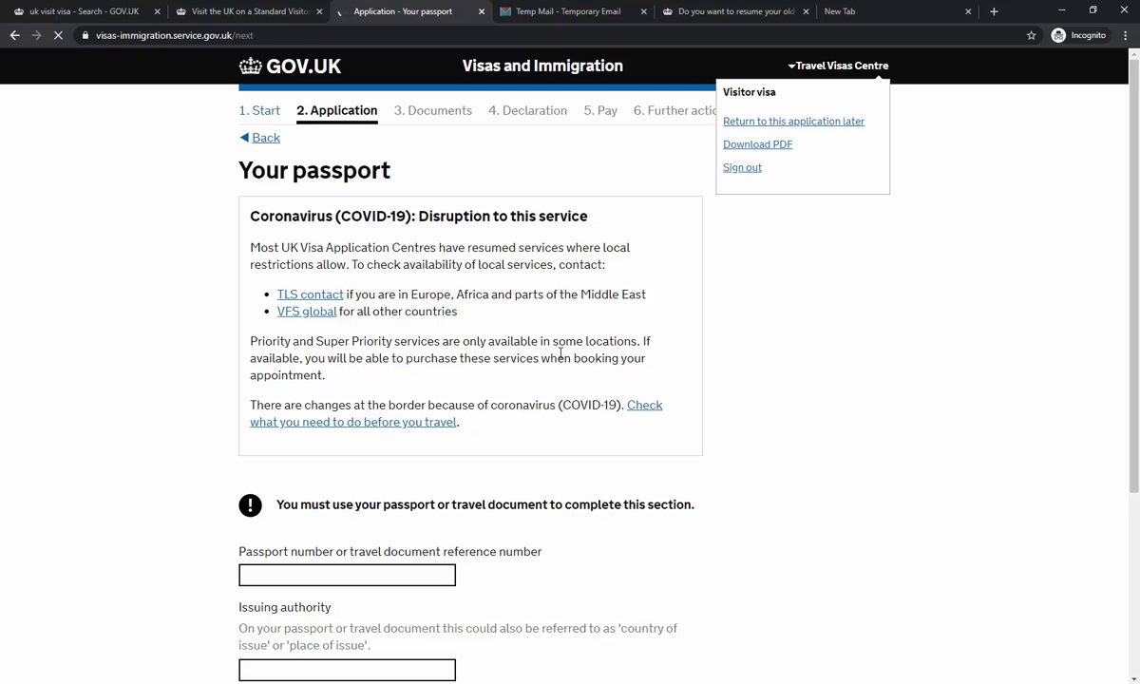
- Enter the passport number and Islamabad as the issuing authority
scroll(560, 356, down, 3)
click(374, 371)
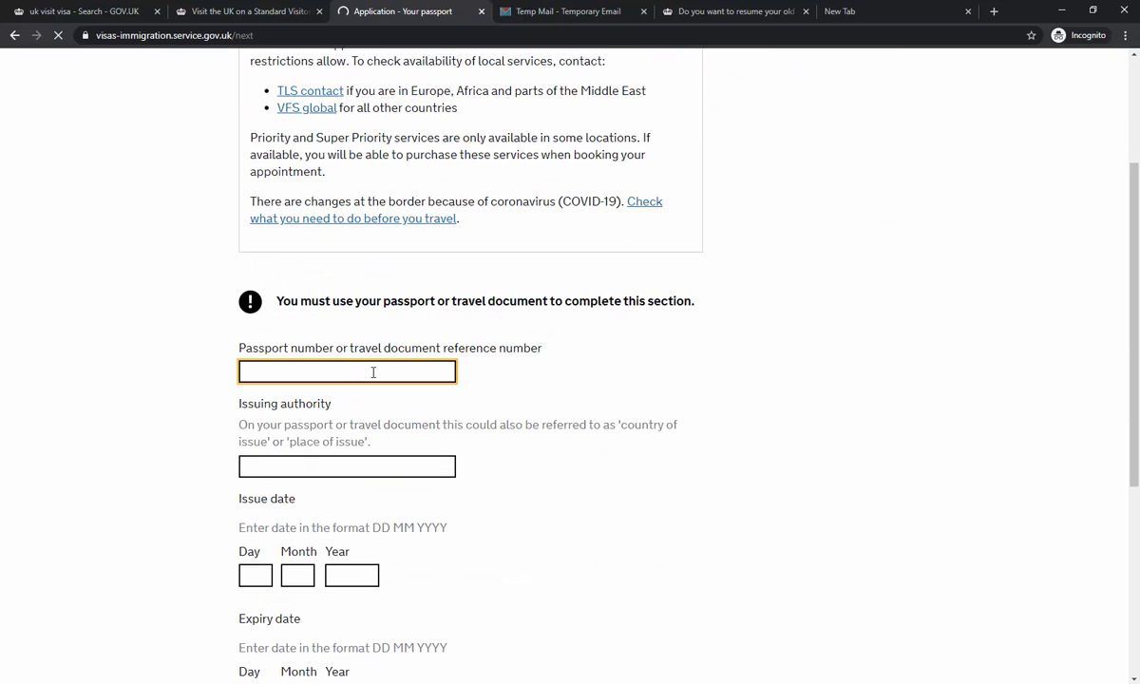
click(366, 484)
click(367, 468)
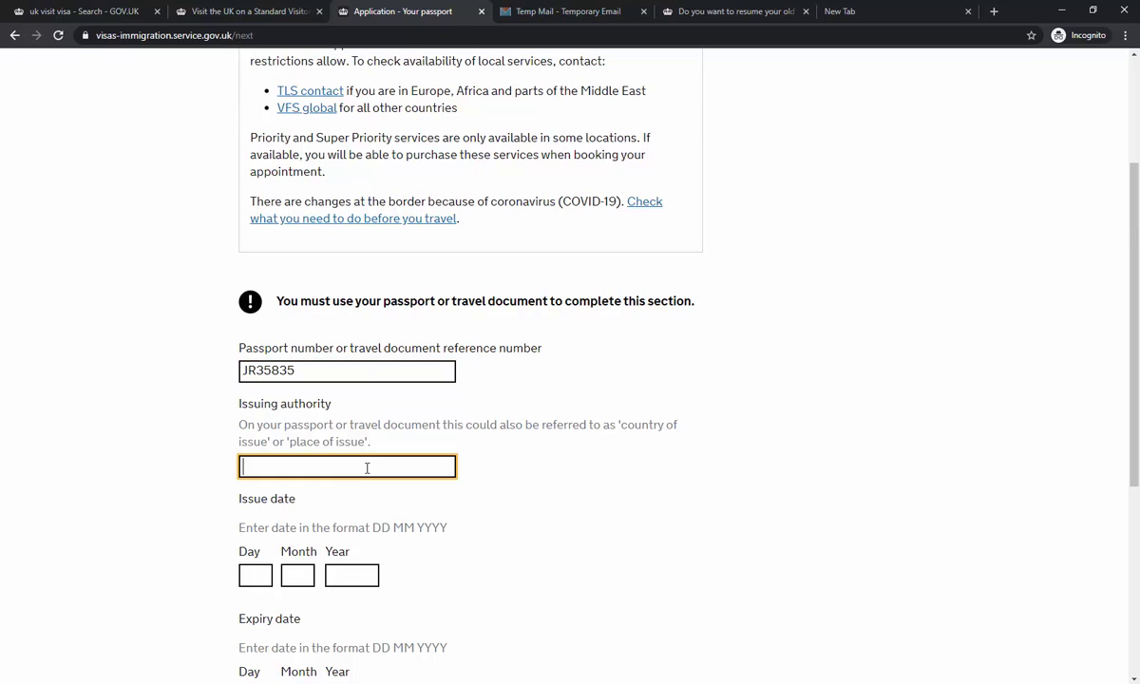
text(Islamabad)
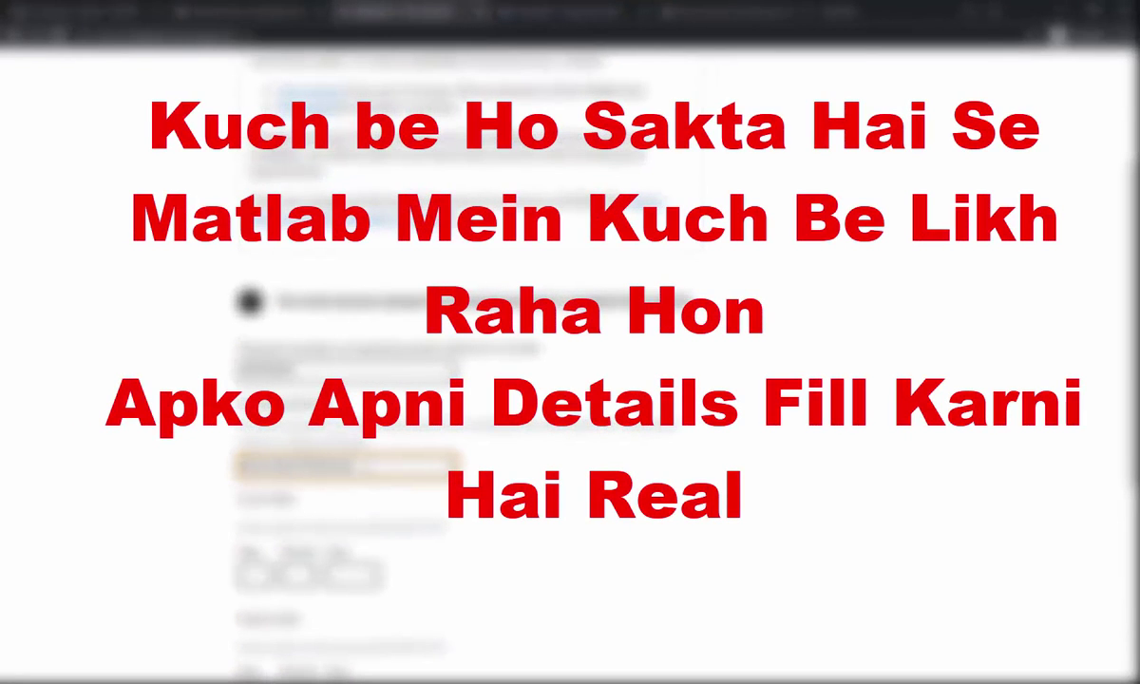
- Enter passport issue date 20 12 2019 and expiry date 20 12 2024, then save
scroll(338, 462, down, 3)
click(258, 370)
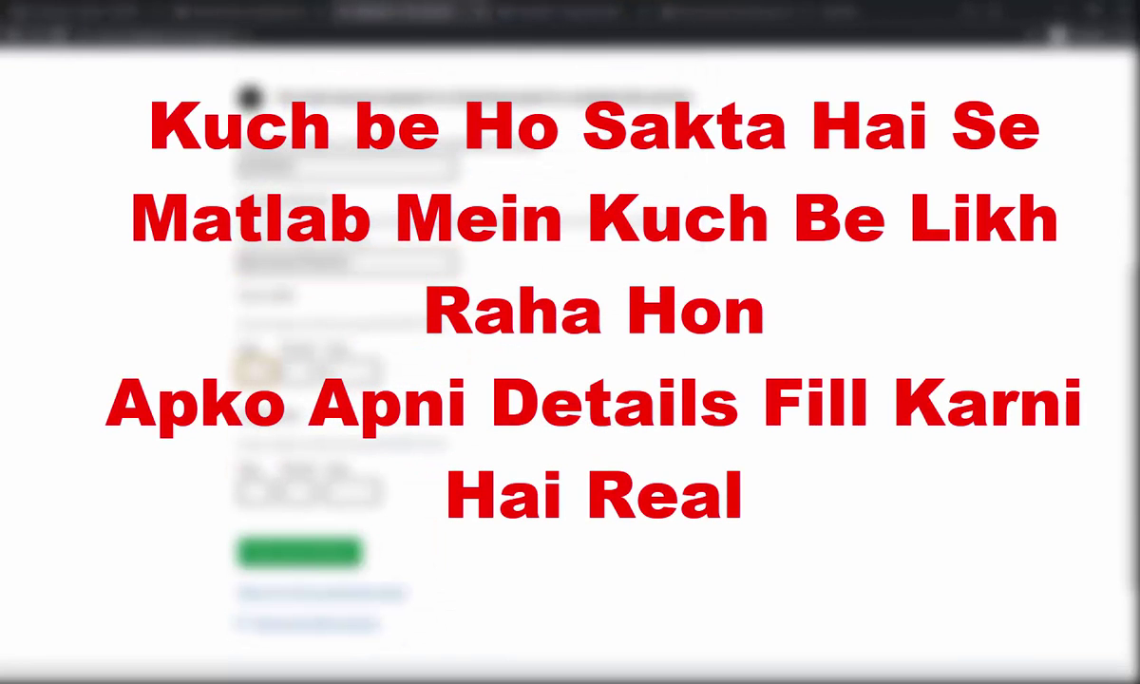
text(10)
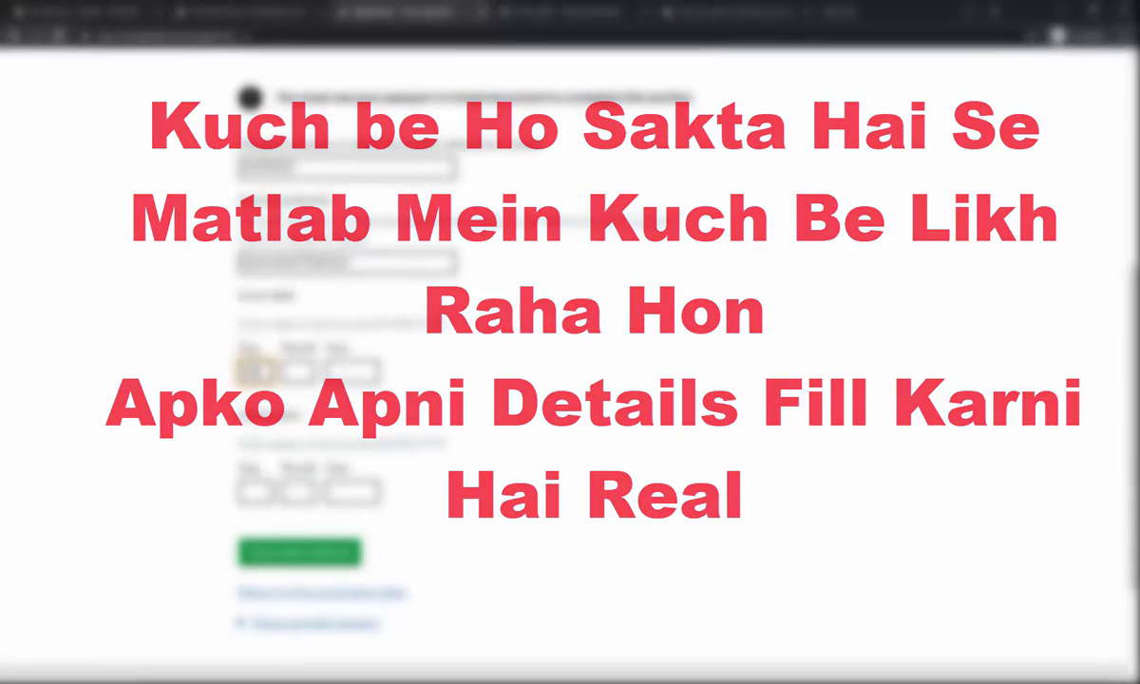
key(Tab)
text(12)
key(Tab)
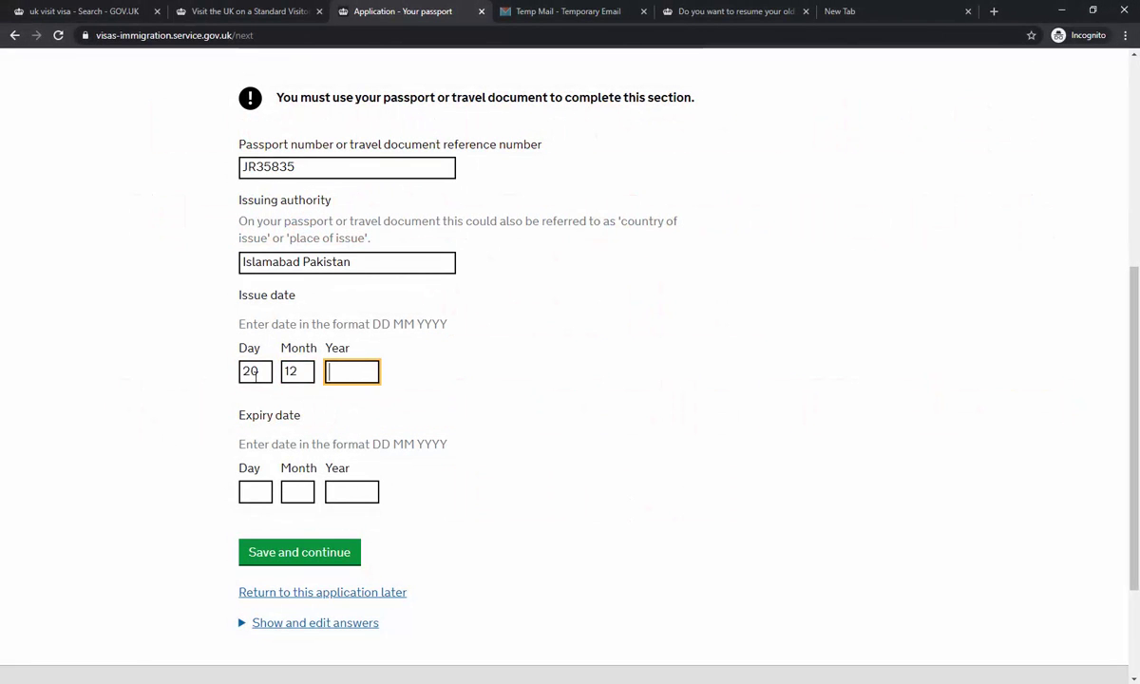
text(2019)
click(260, 496)
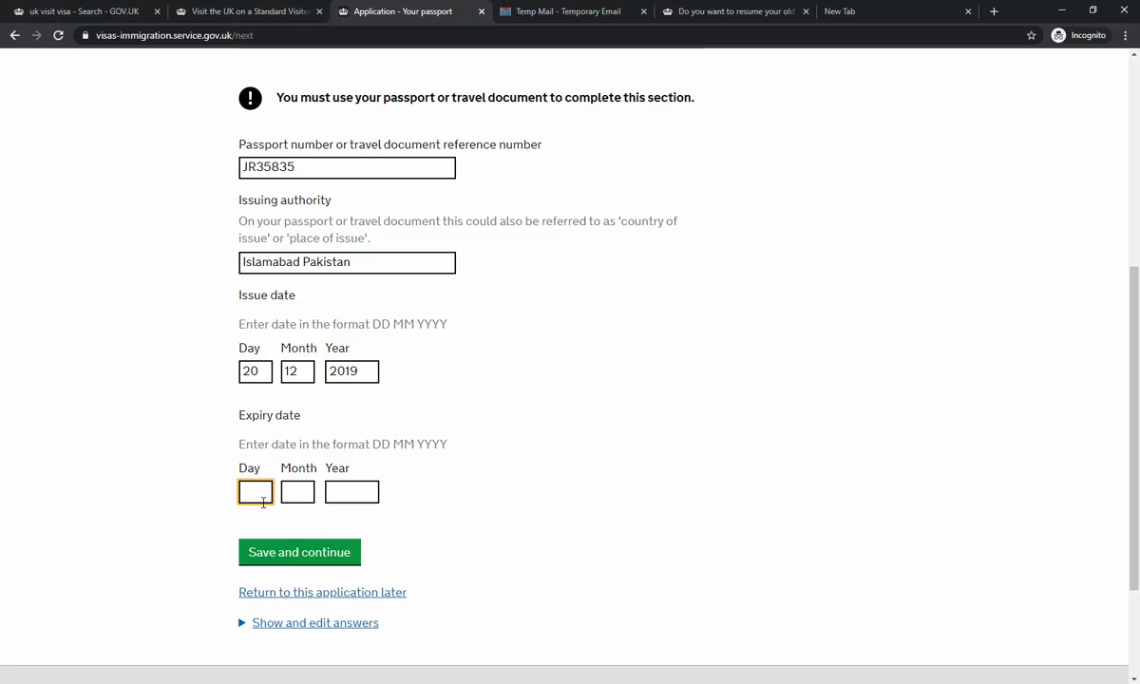
text(20)
key(Tab)
text(12)
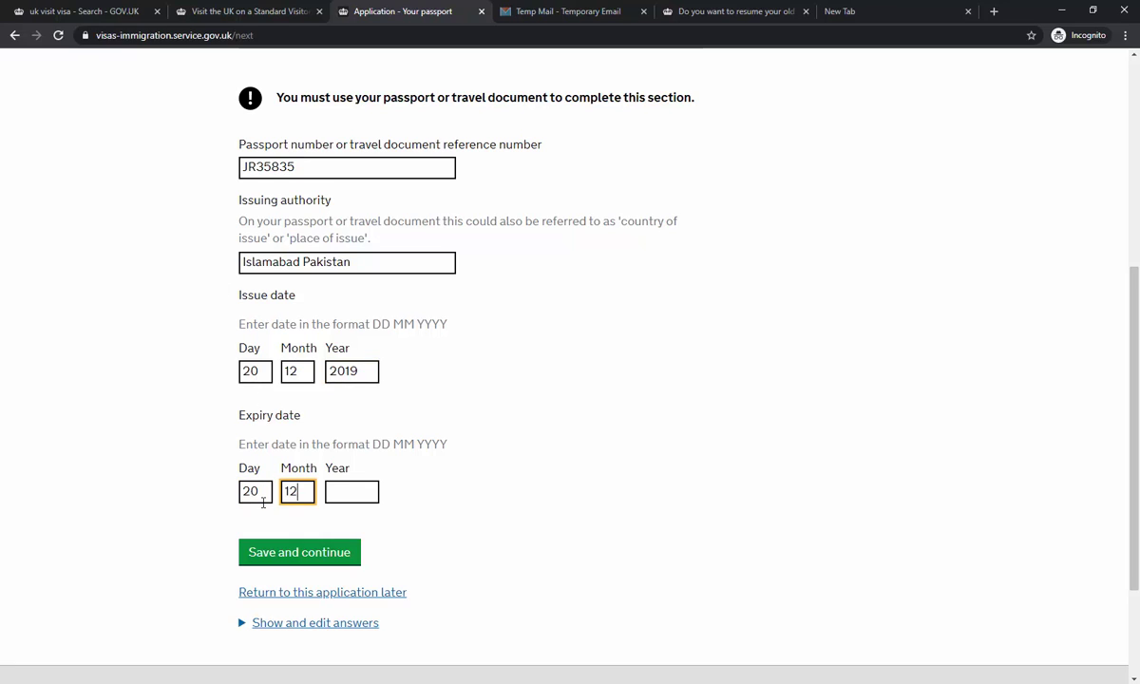
key(Tab)
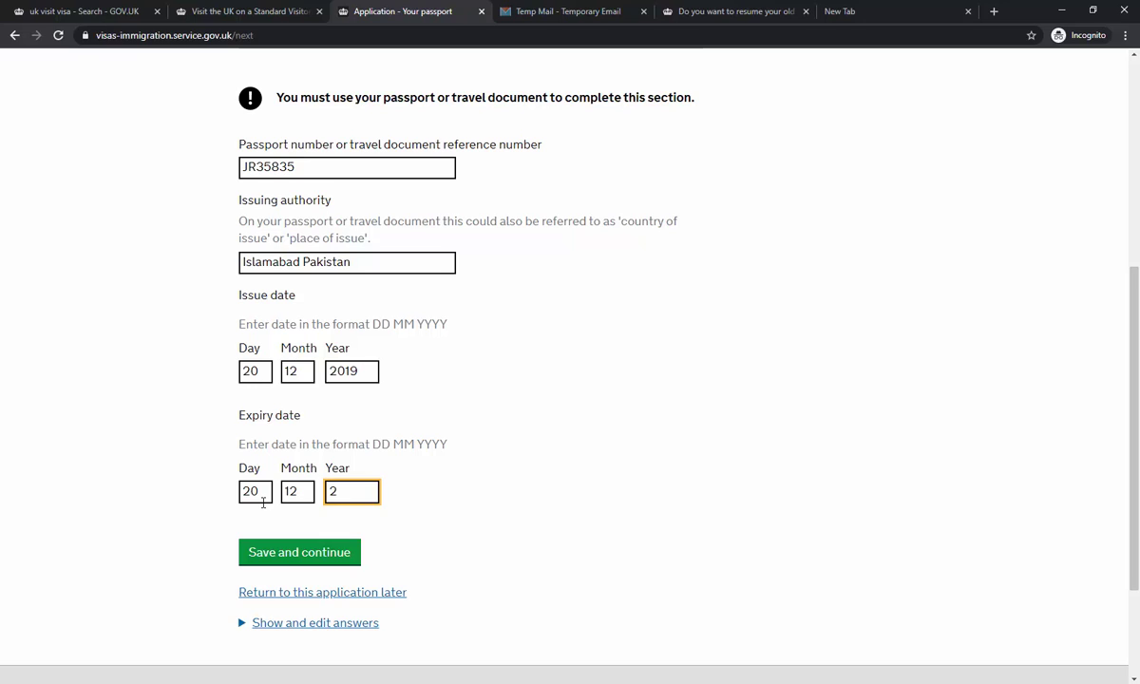
text(2024)
click(288, 544)
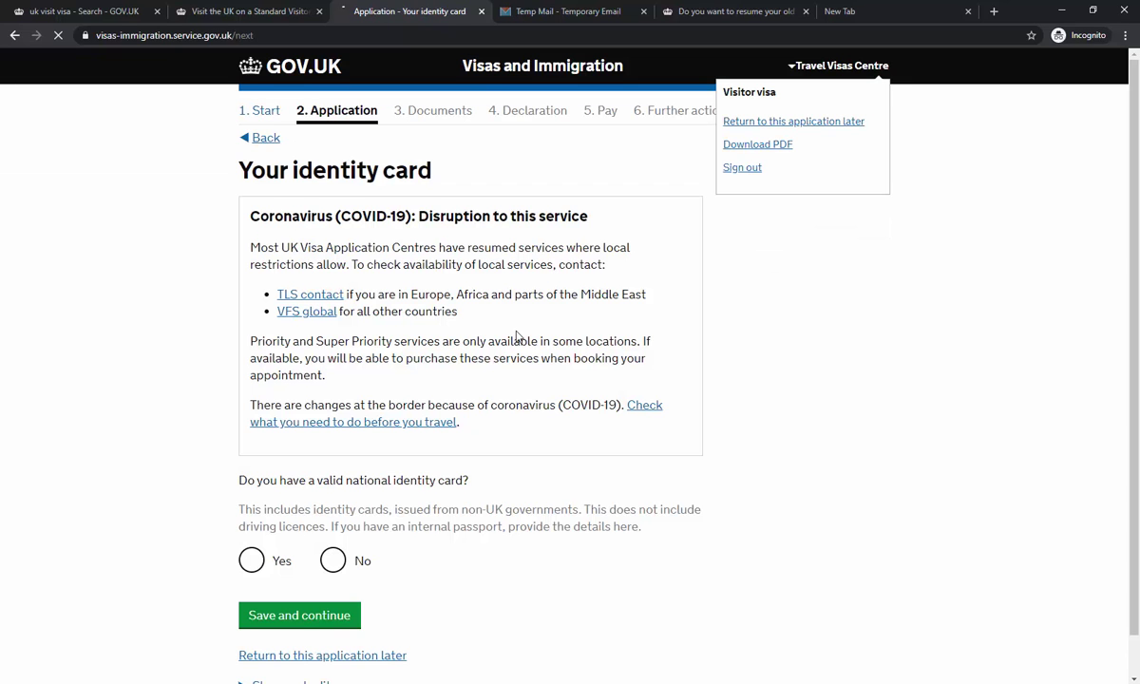
- Answer No to holding a valid national identity card and save
scroll(515, 342, down, 1)
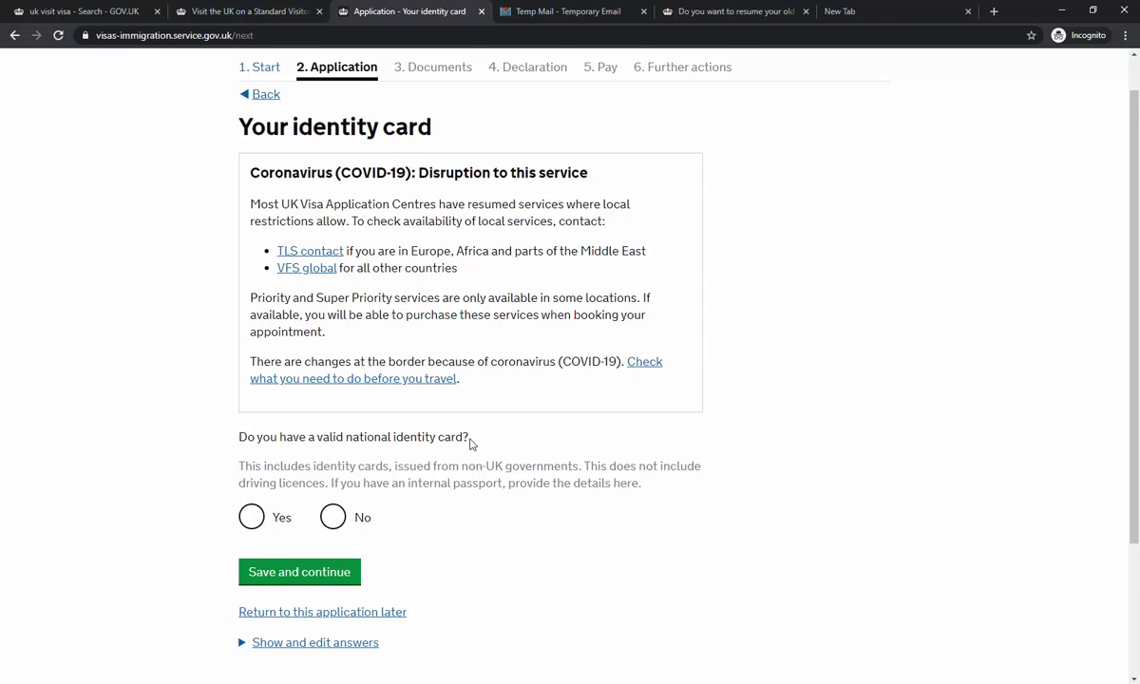
scroll(436, 445, down, 3)
click(272, 387)
scroll(503, 432, down, 4)
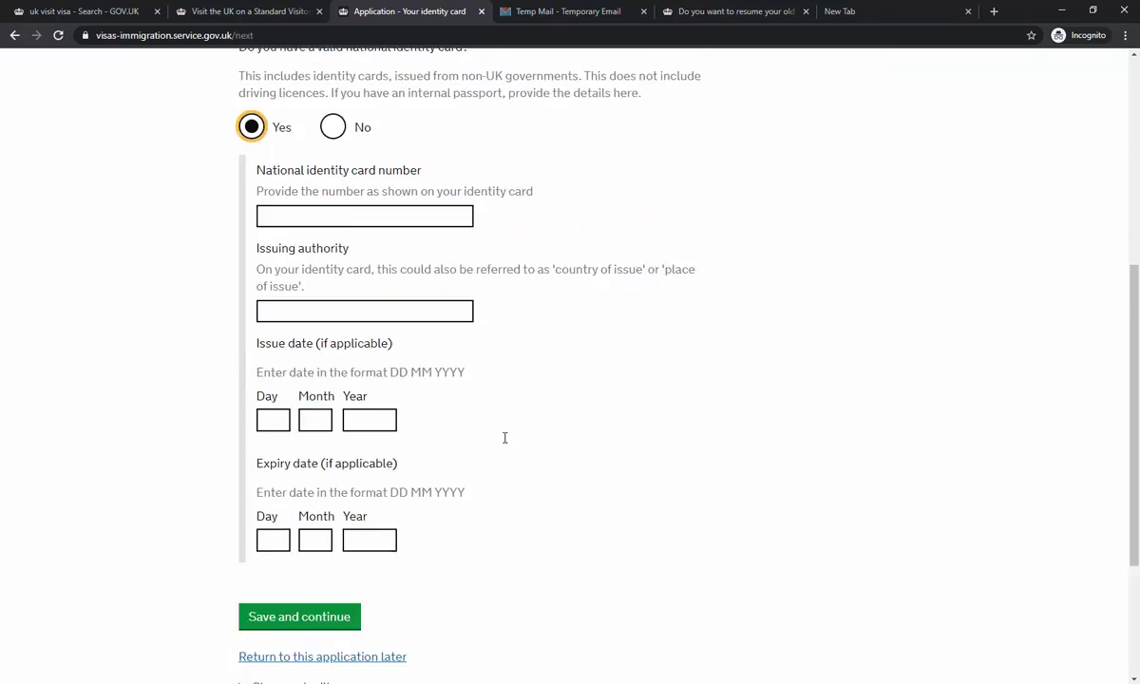
scroll(503, 423, up, 3)
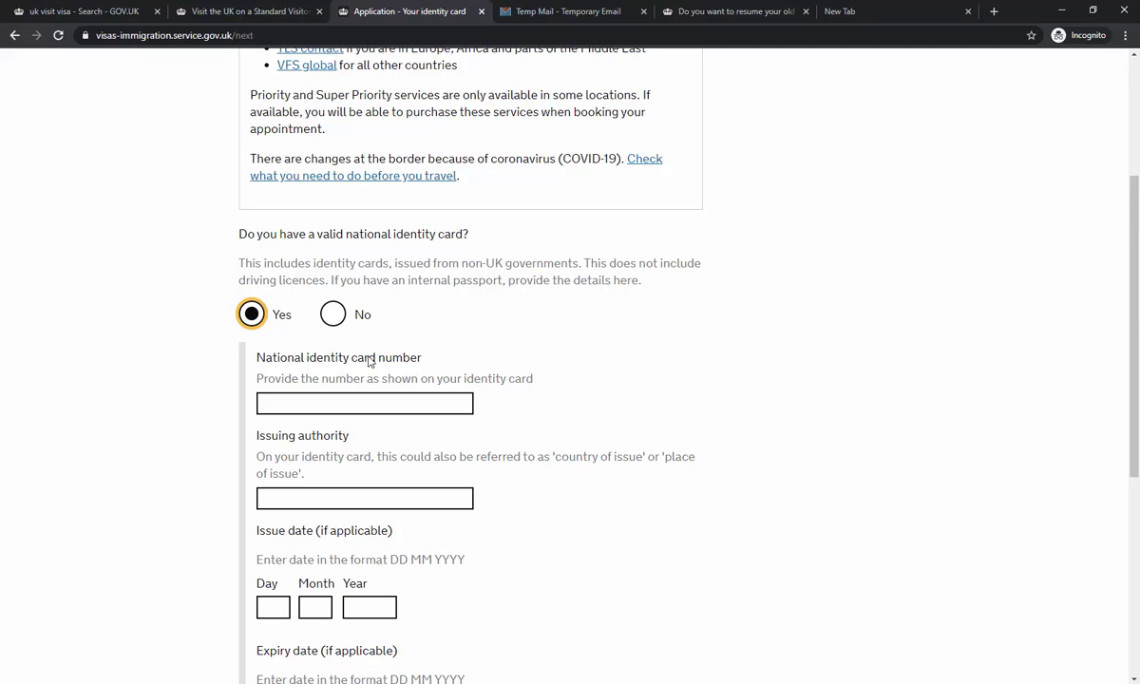
click(328, 310)
click(318, 391)
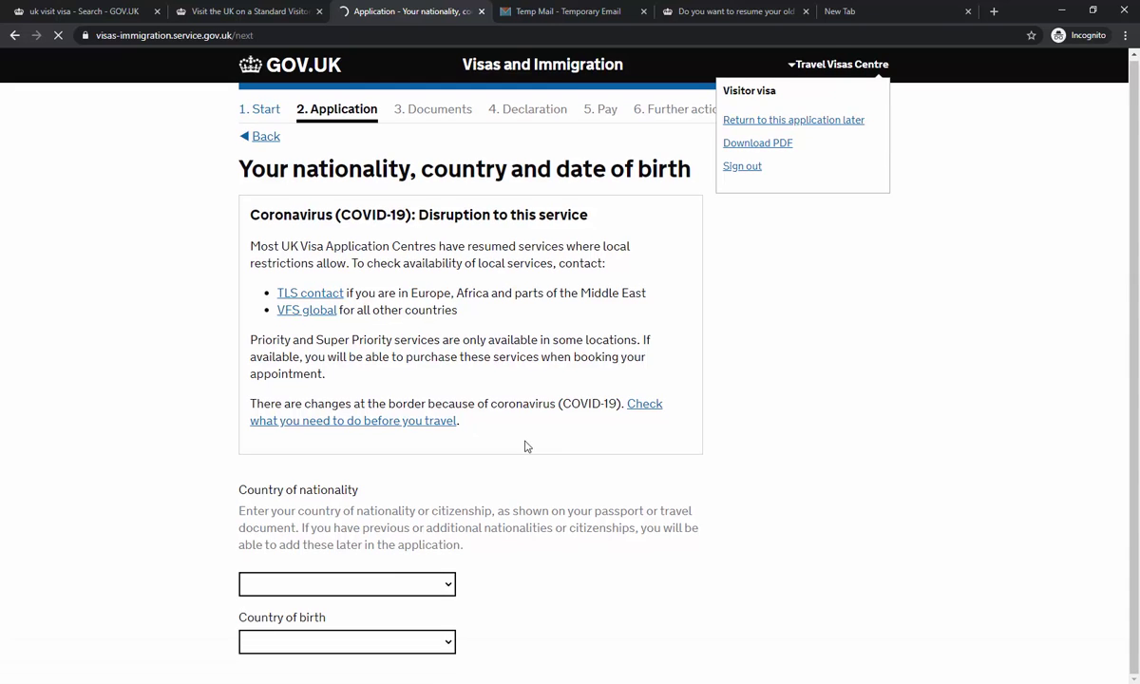
- Set Pakistan as both nationality and country of birth
scroll(636, 415, down, 4)
click(361, 349)
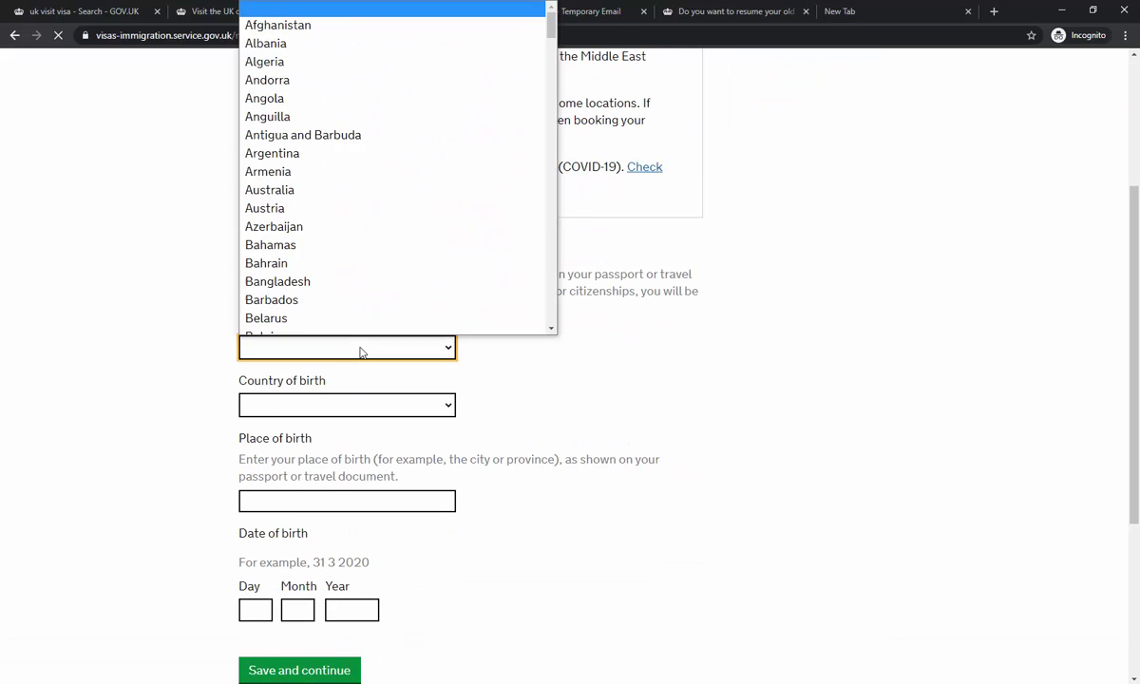
key(p)
key(Return)
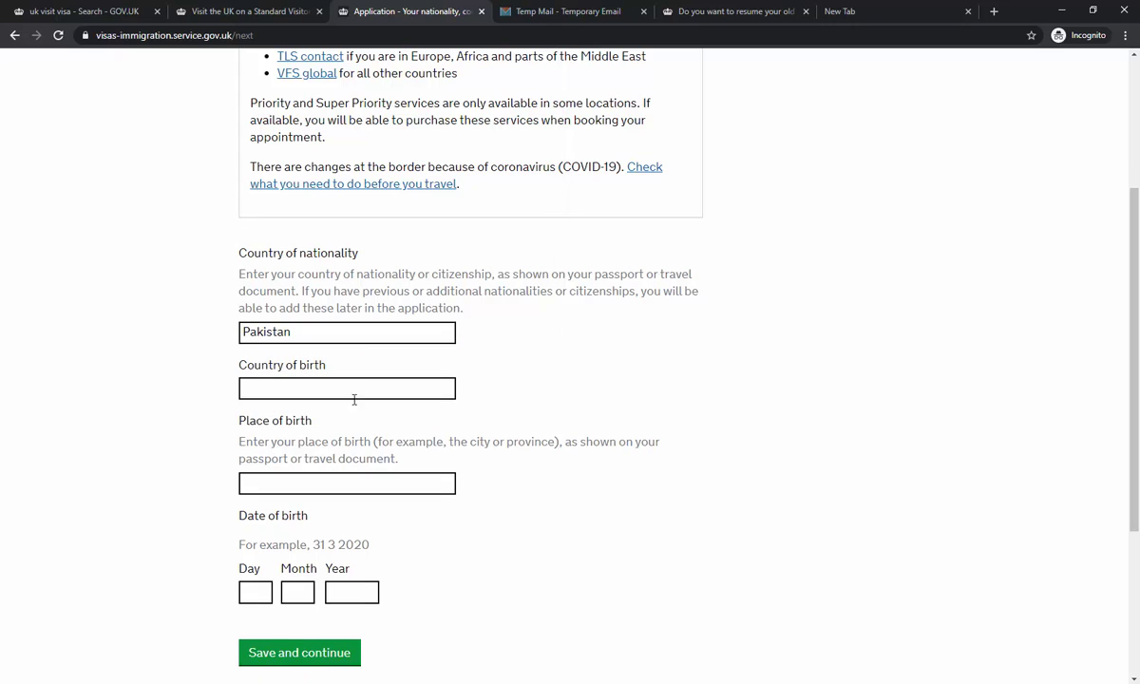
click(358, 387)
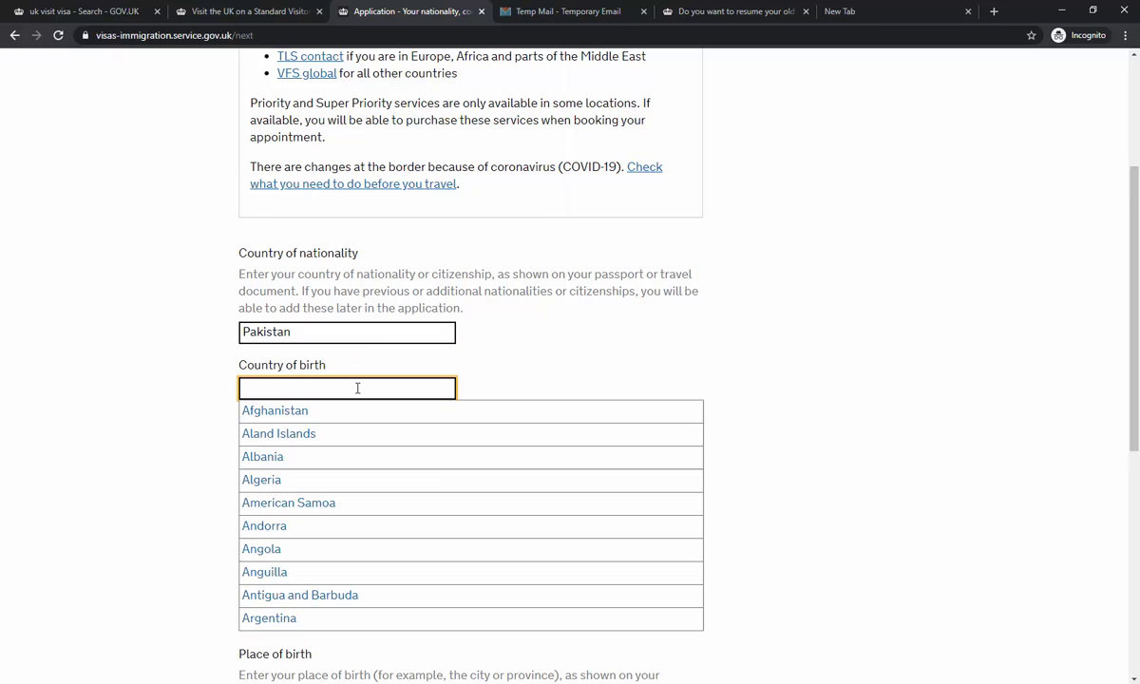
text(Pakistan)
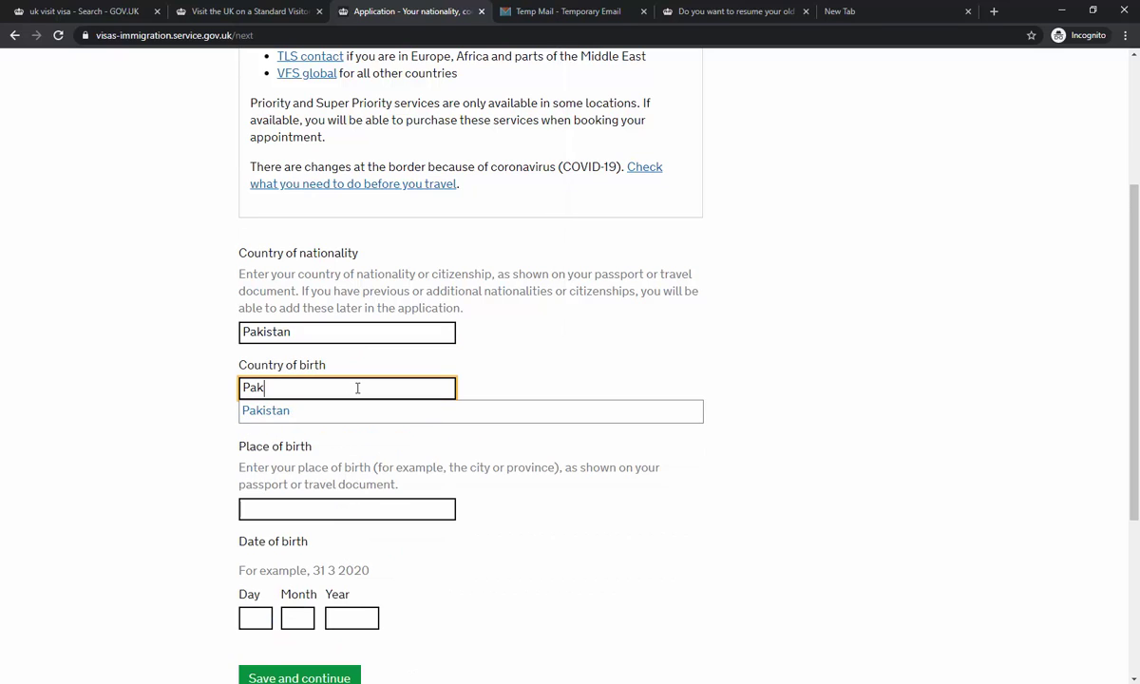
key(Return)
scroll(354, 404, down, 2)
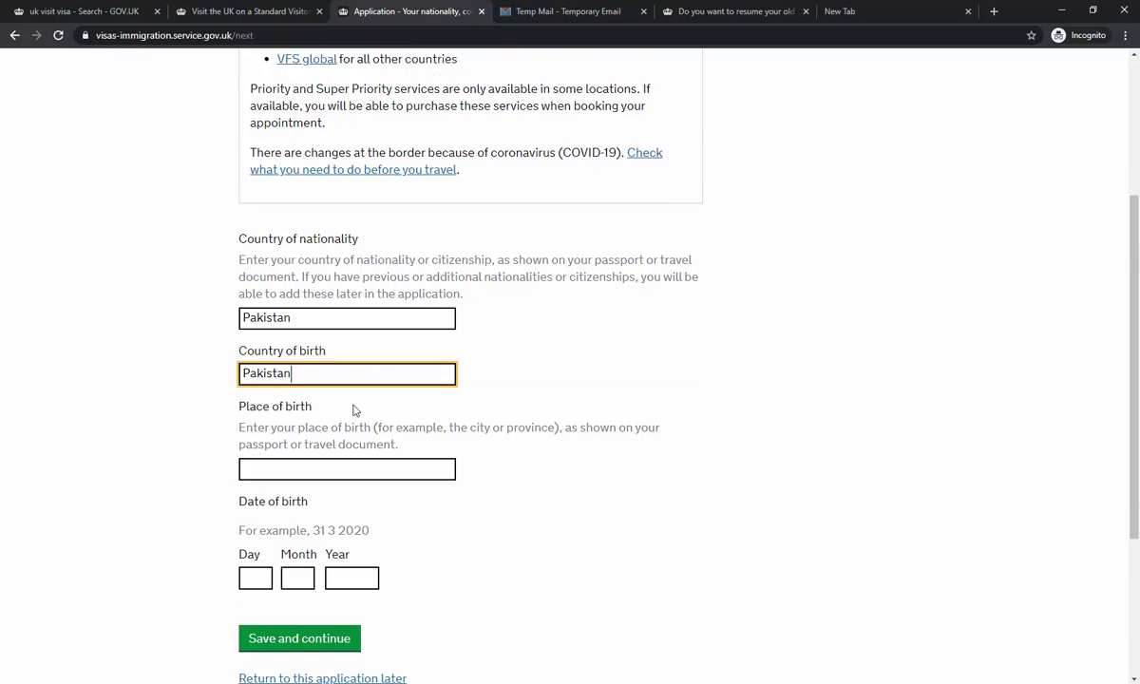
click(347, 350)
text(Islamabad)
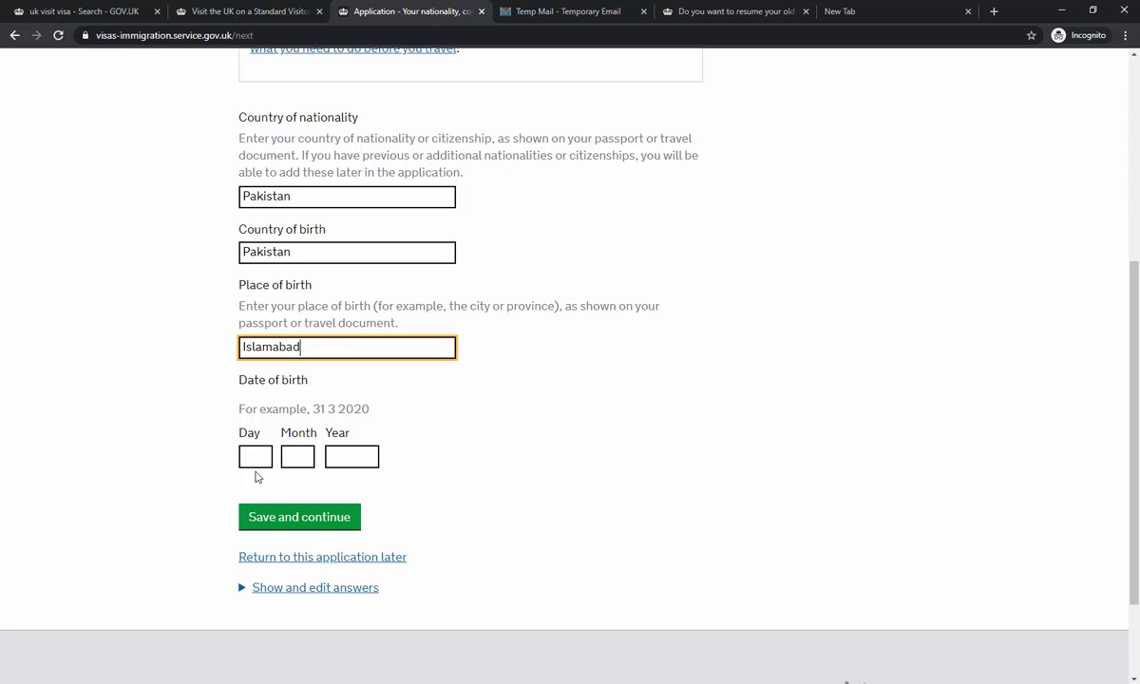
click(256, 460)
text(25)
key(Tab)
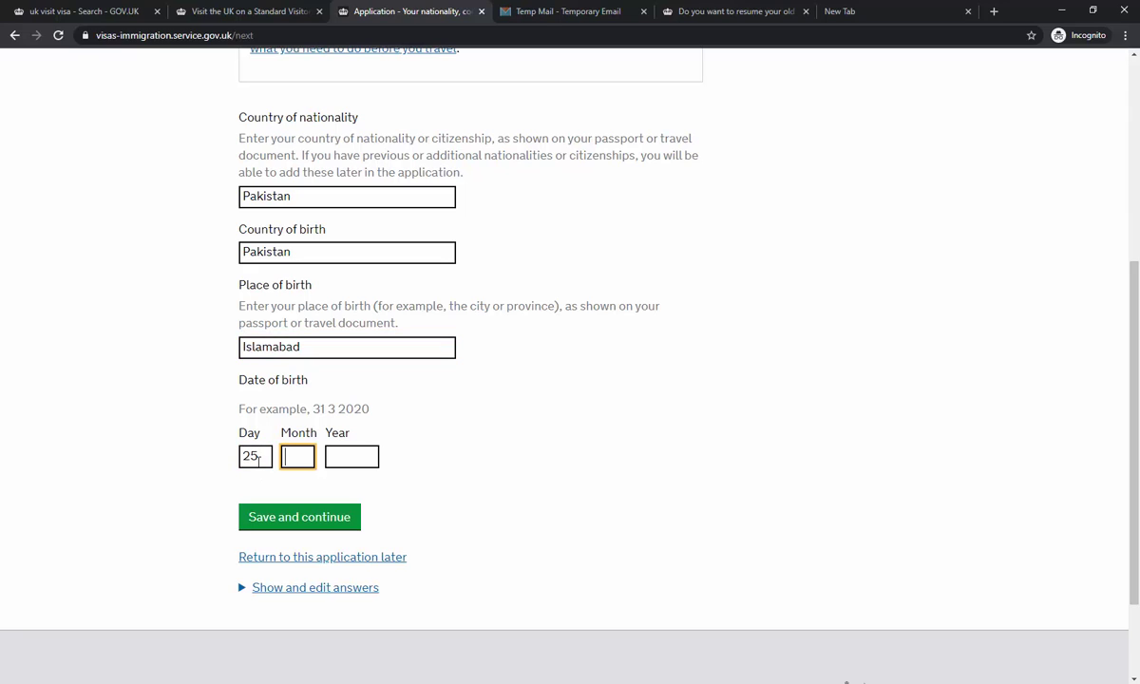
text(22)
key(Tab)
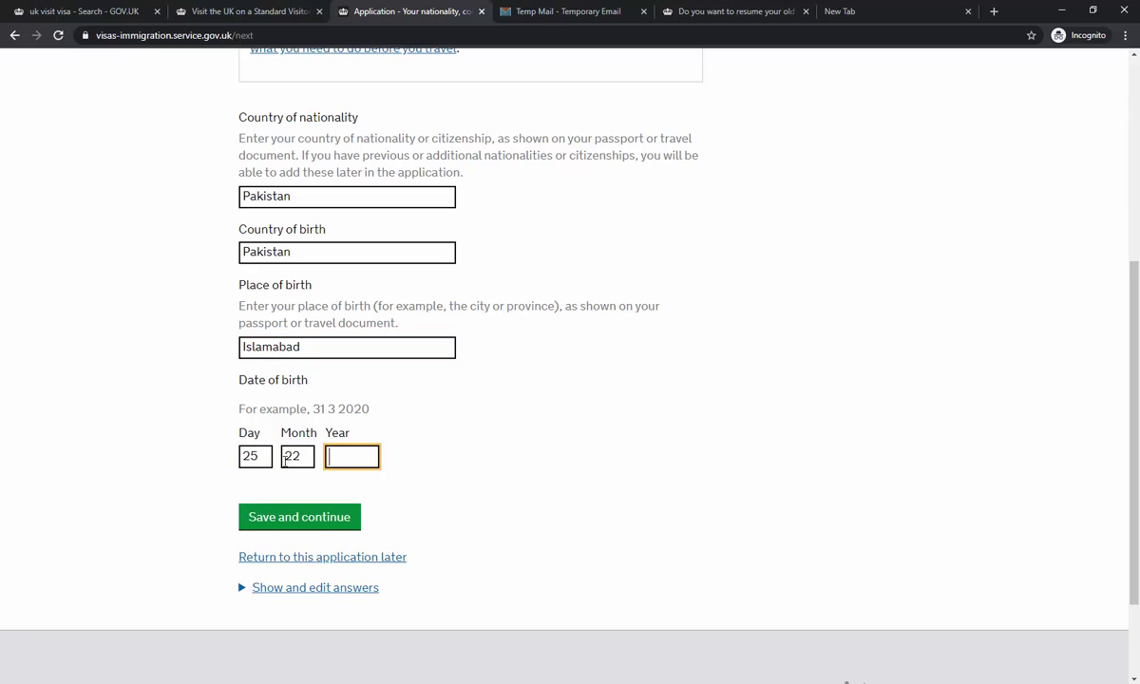
key(shift+Tab)
text(12)
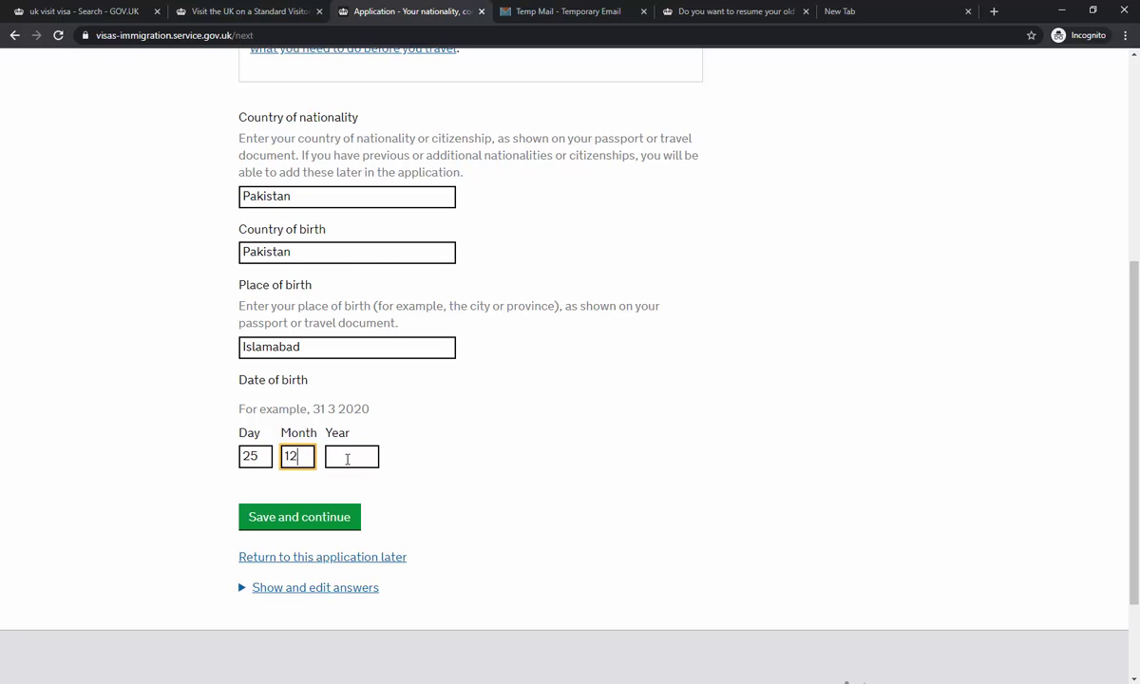
click(335, 457)
text(1995)
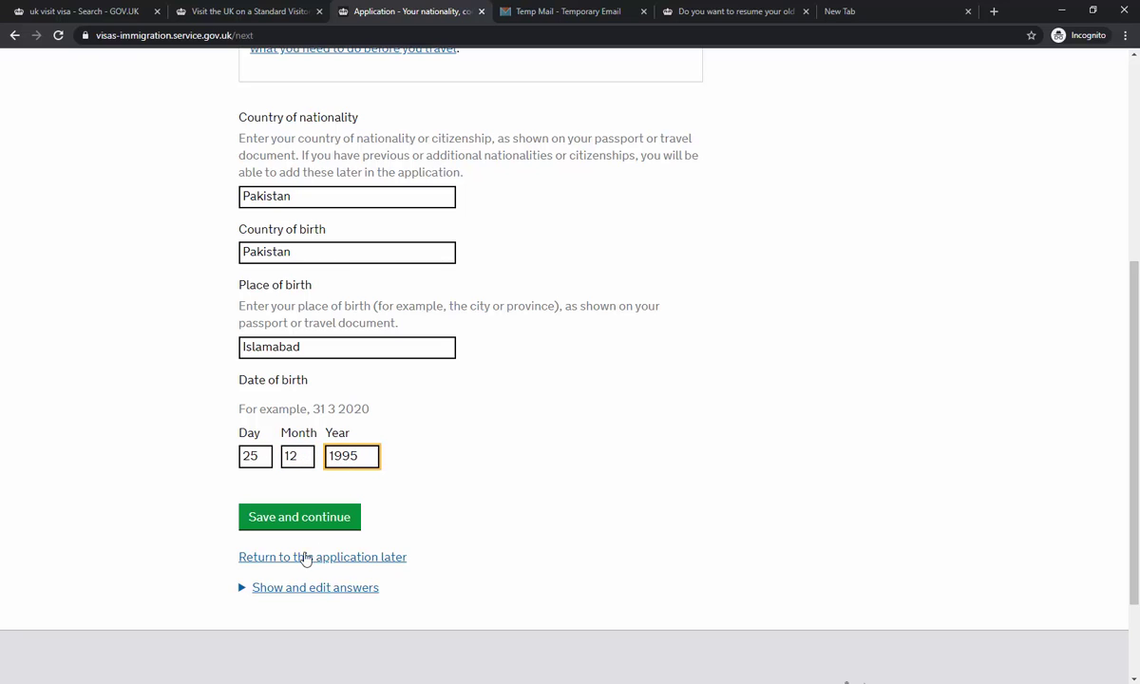
click(315, 522)
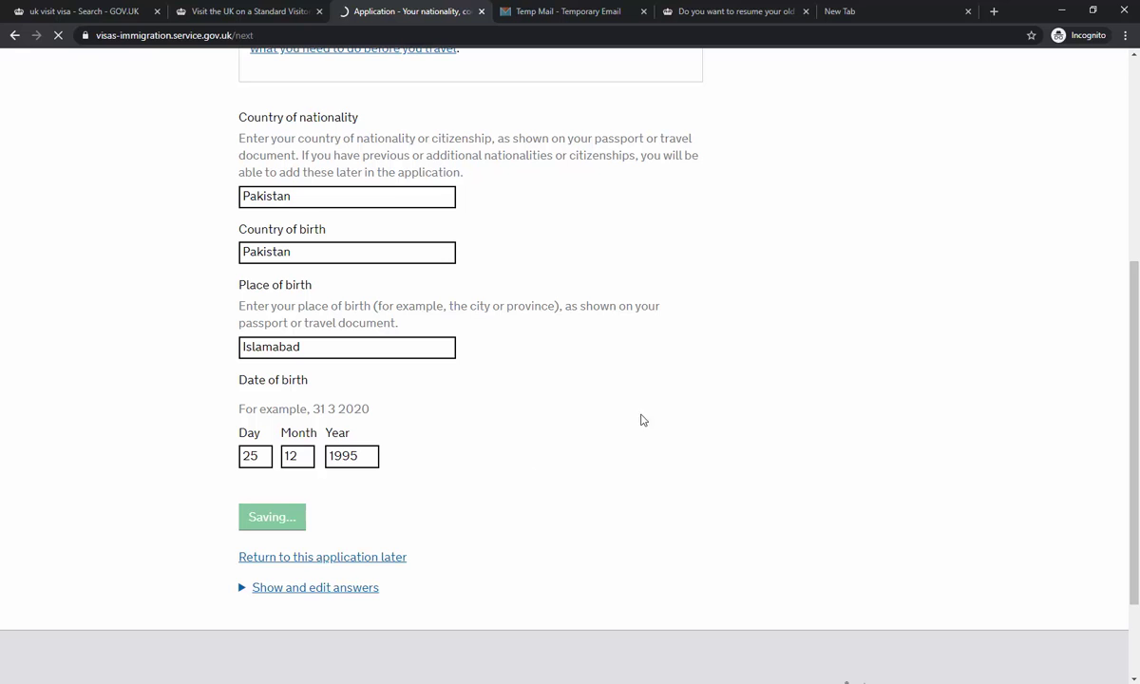
- Answer No to holding other nationalities and submit
scroll(648, 332, up, 3)
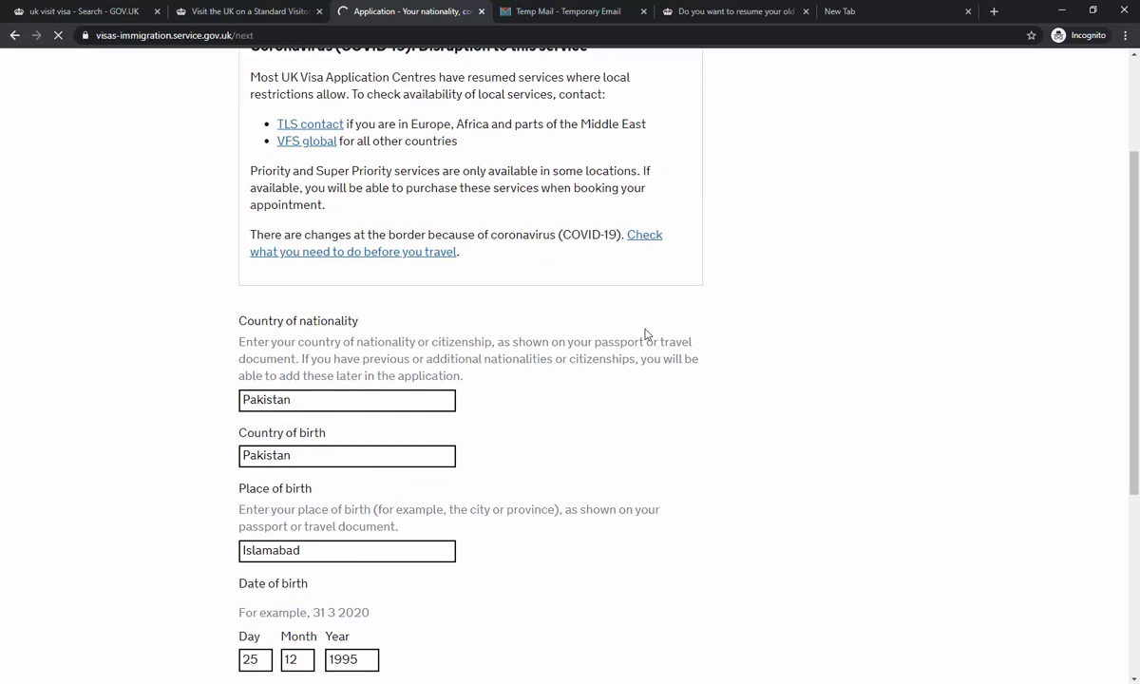
scroll(652, 332, down, 1)
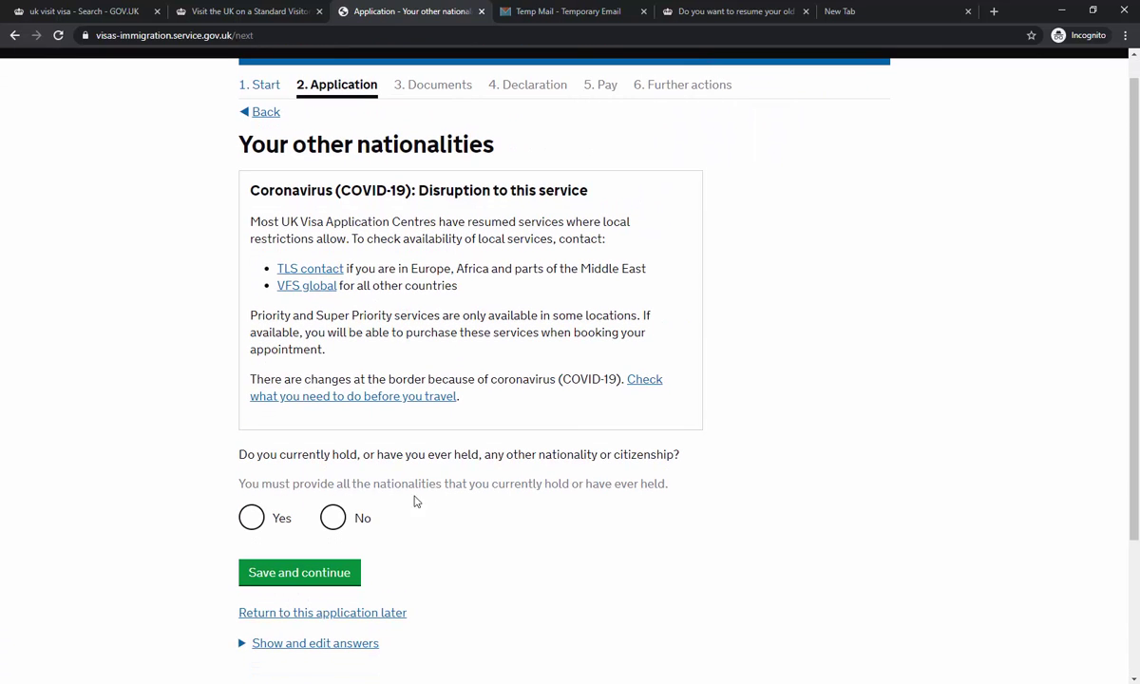
click(332, 518)
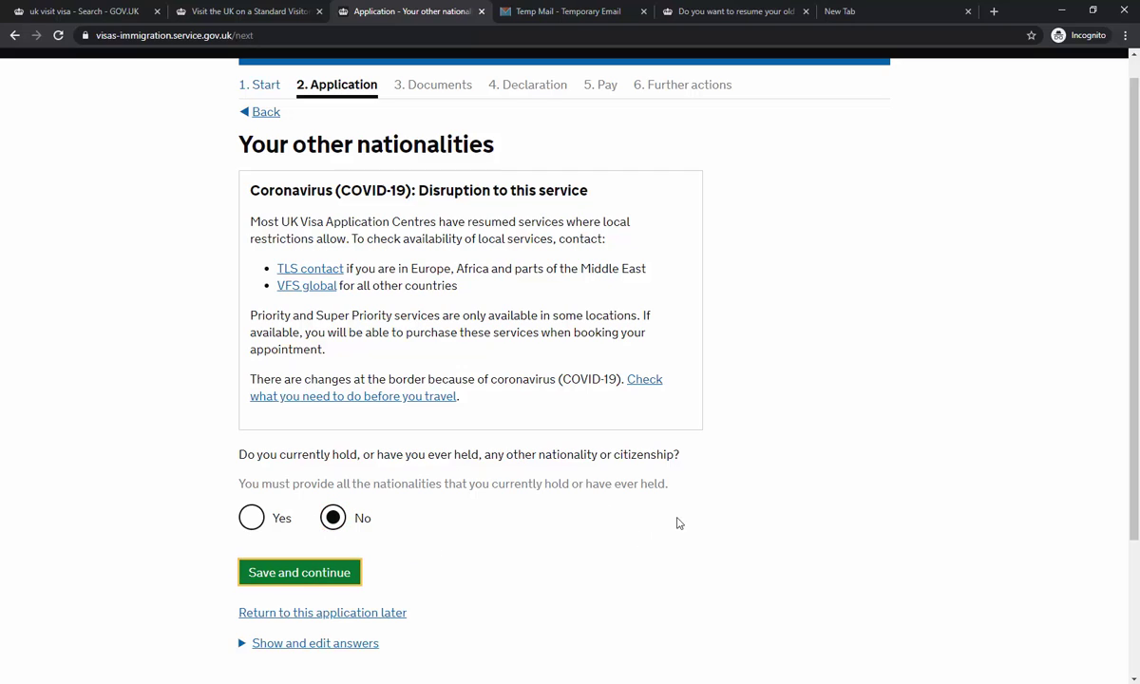
click(318, 572)
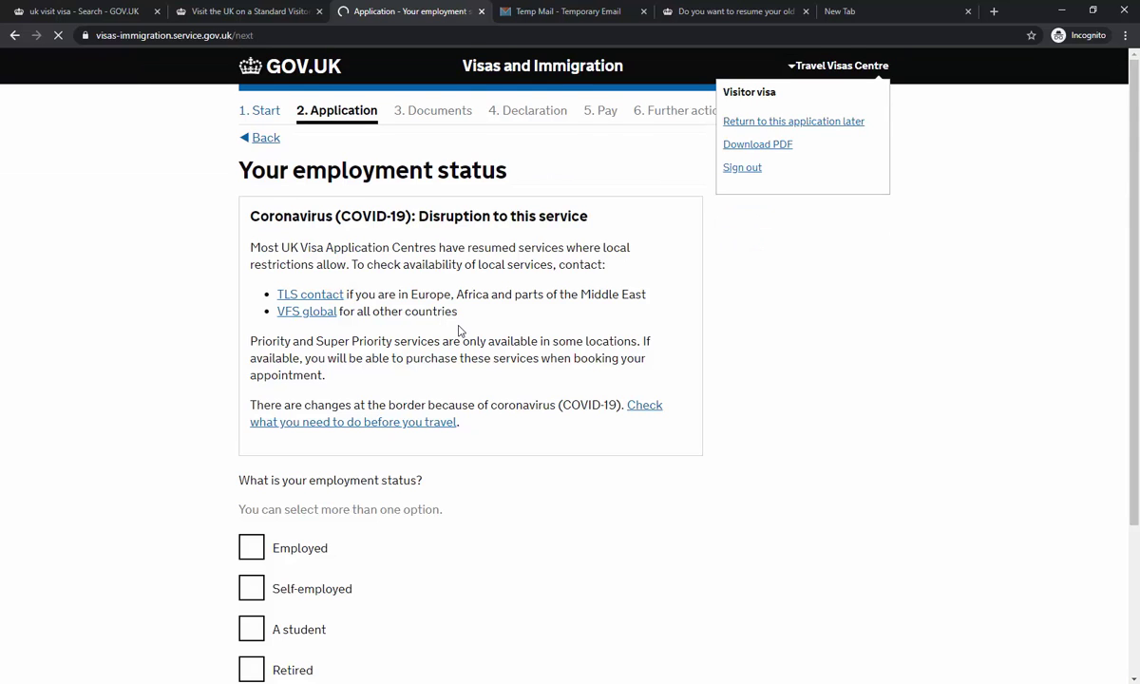
- Tick Self-employed as the employment status and save
scroll(459, 330, down, 3)
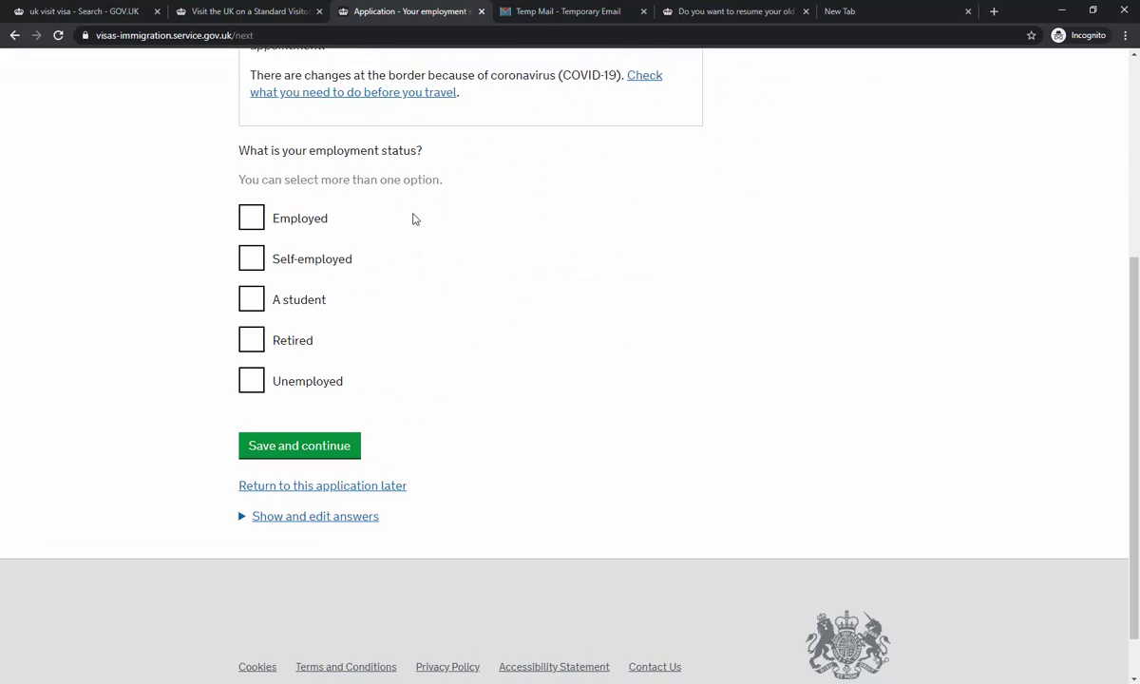
scroll(413, 220, up, 2)
scroll(394, 196, down, 1)
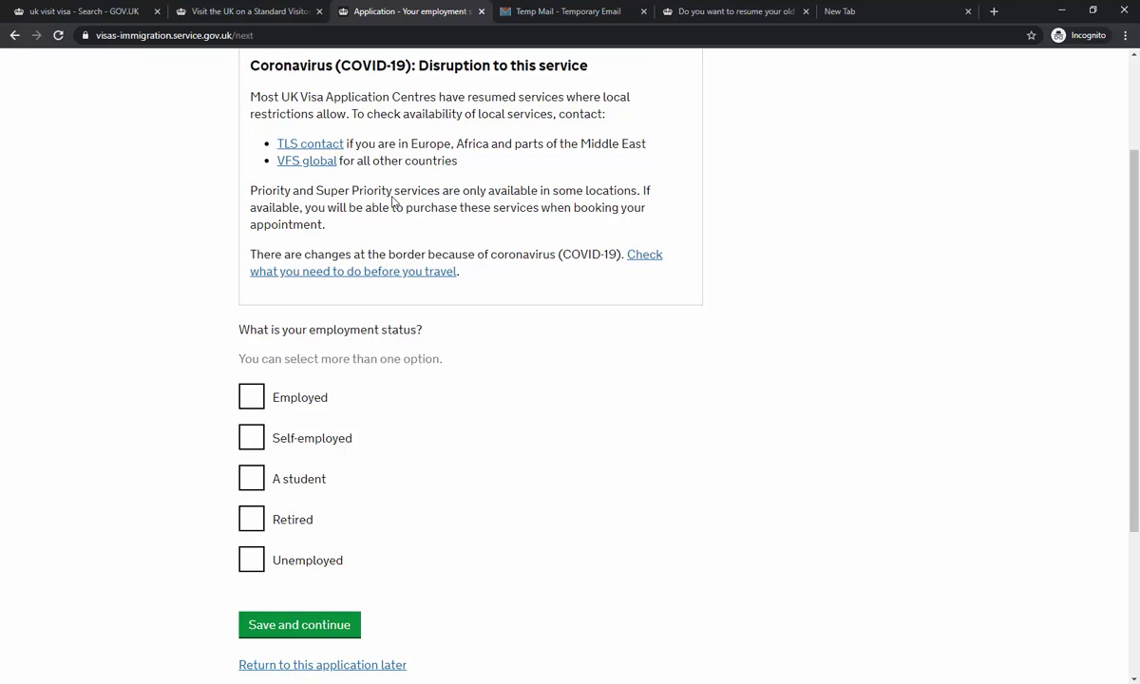
scroll(392, 200, down, 2)
scroll(420, 237, up, 3)
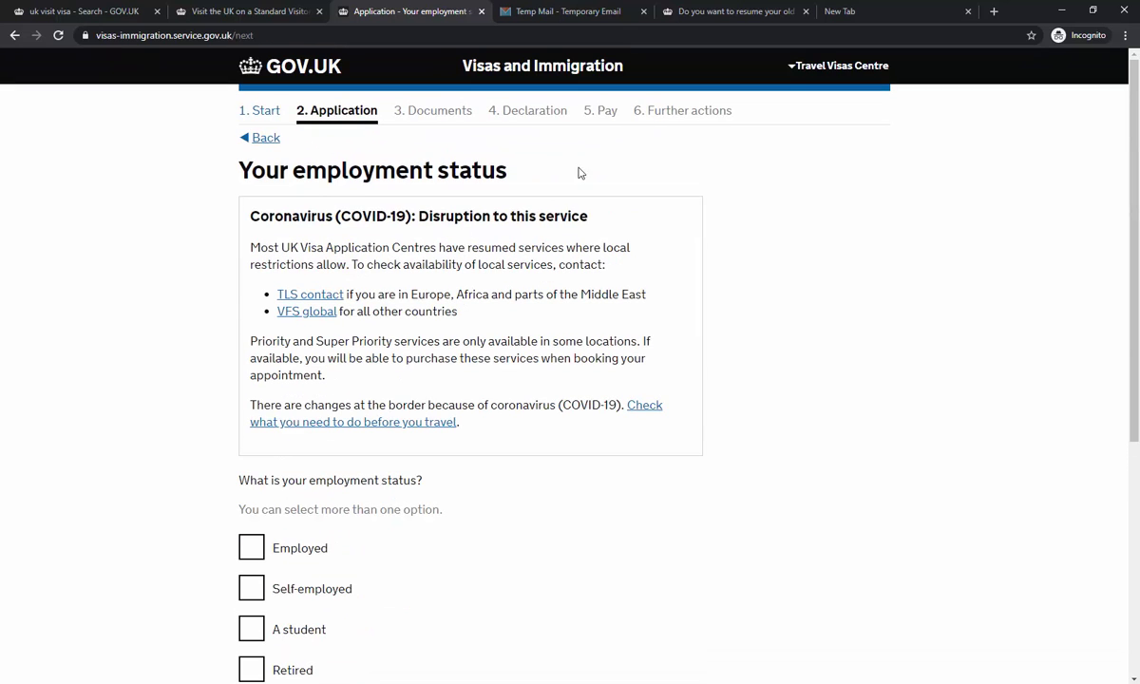
scroll(444, 226, down, 3)
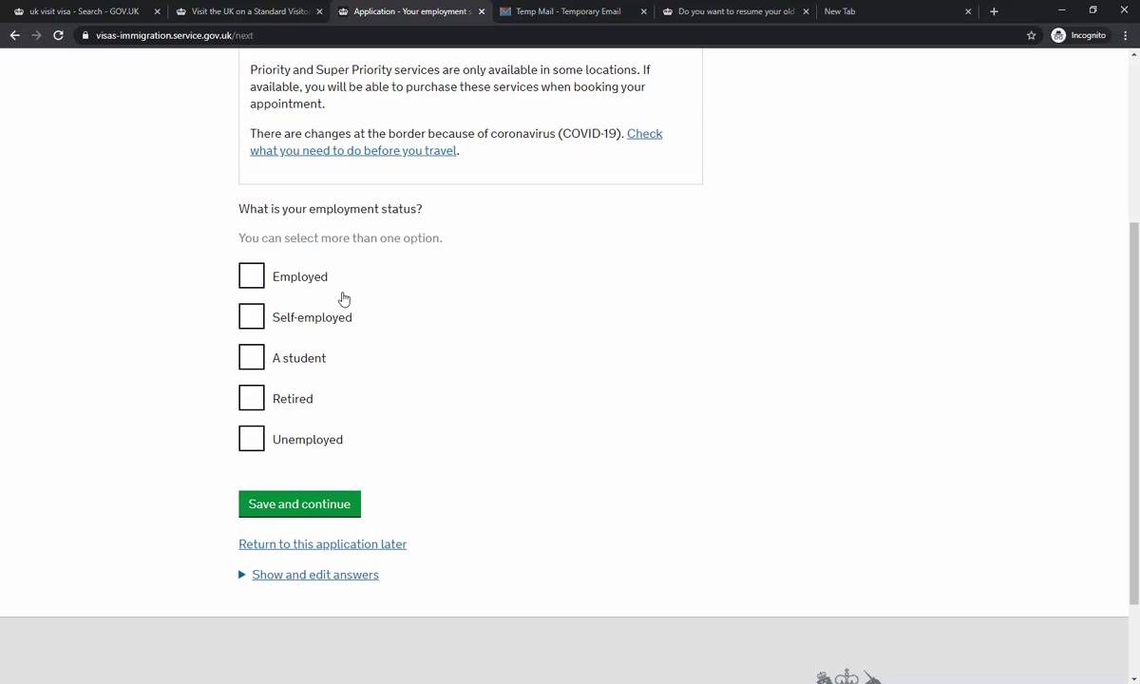
click(249, 320)
click(329, 508)
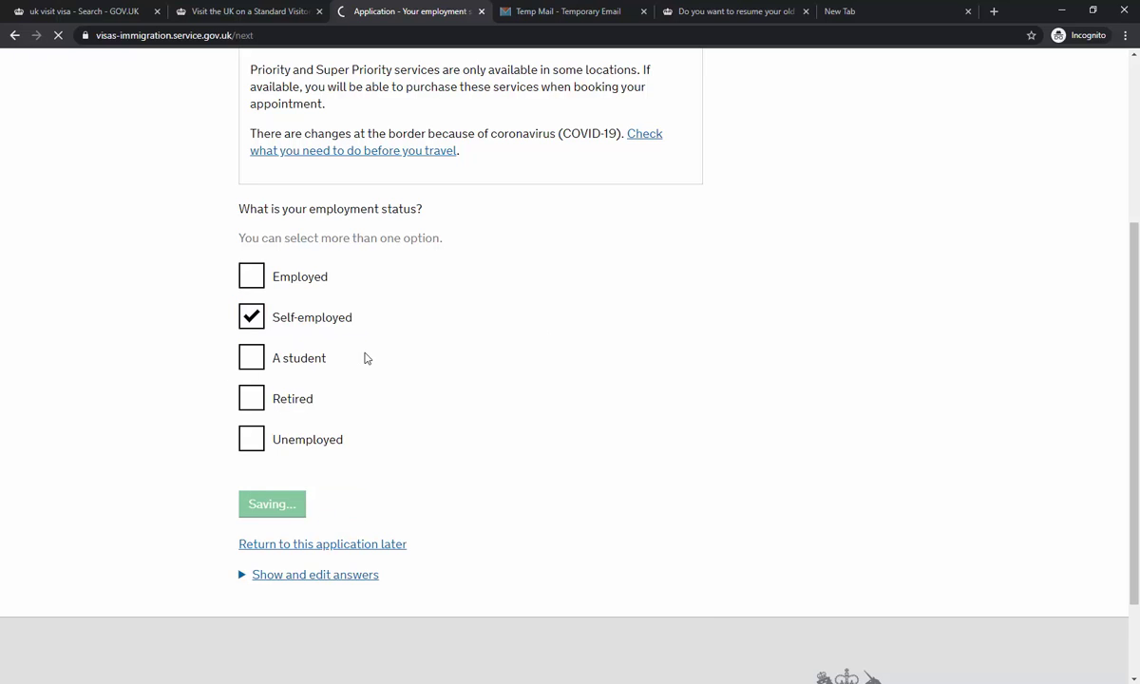
- Set the yearly earnings to 6000 in GBP
scroll(459, 297, down, 2)
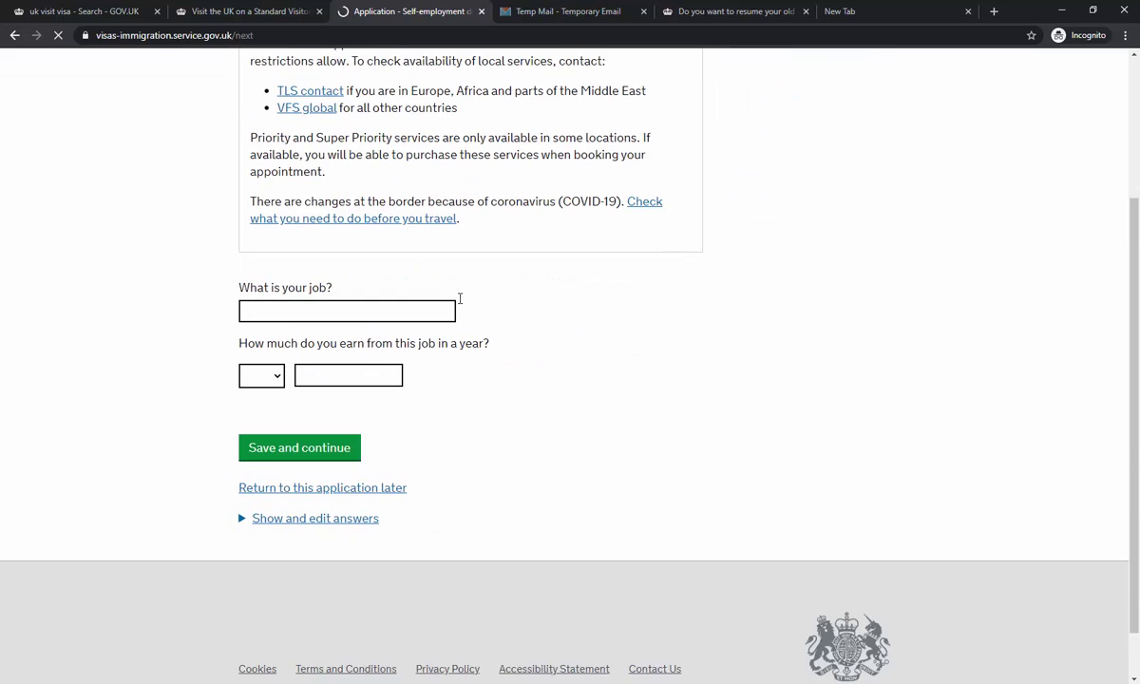
click(329, 311)
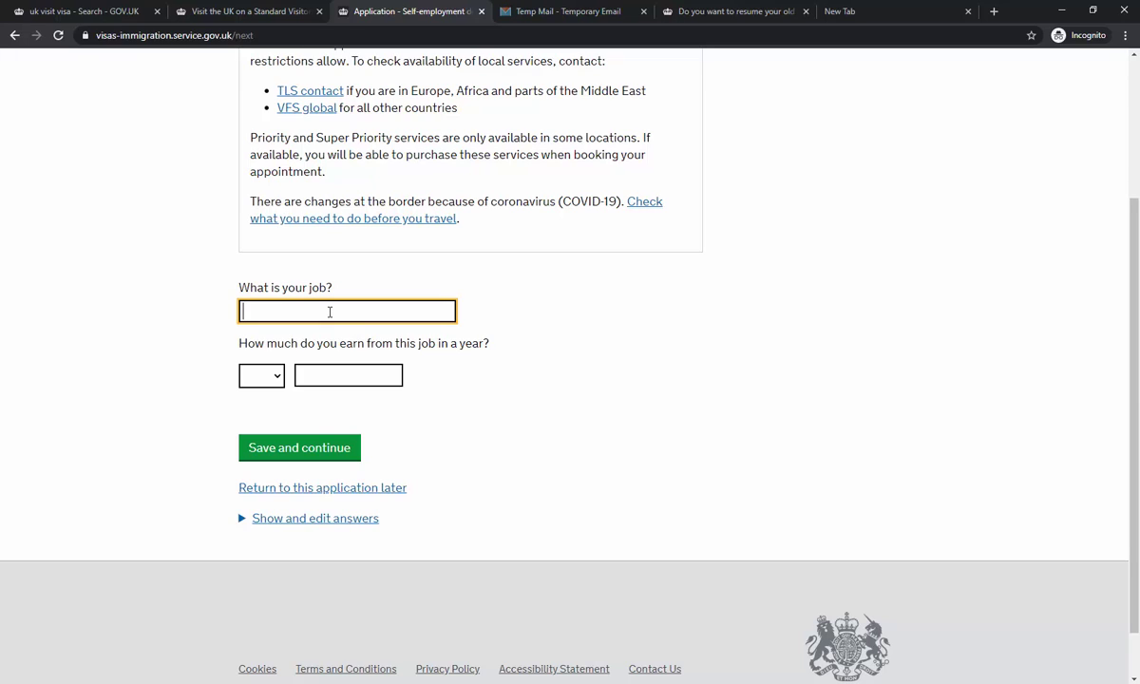
click(274, 376)
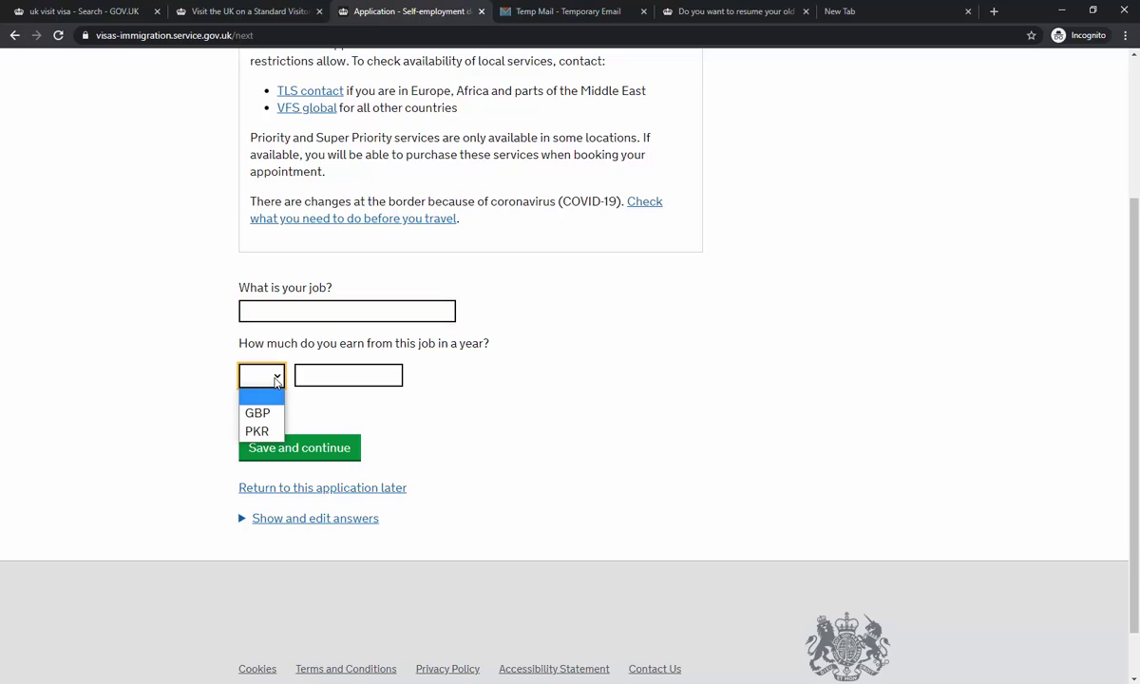
click(267, 416)
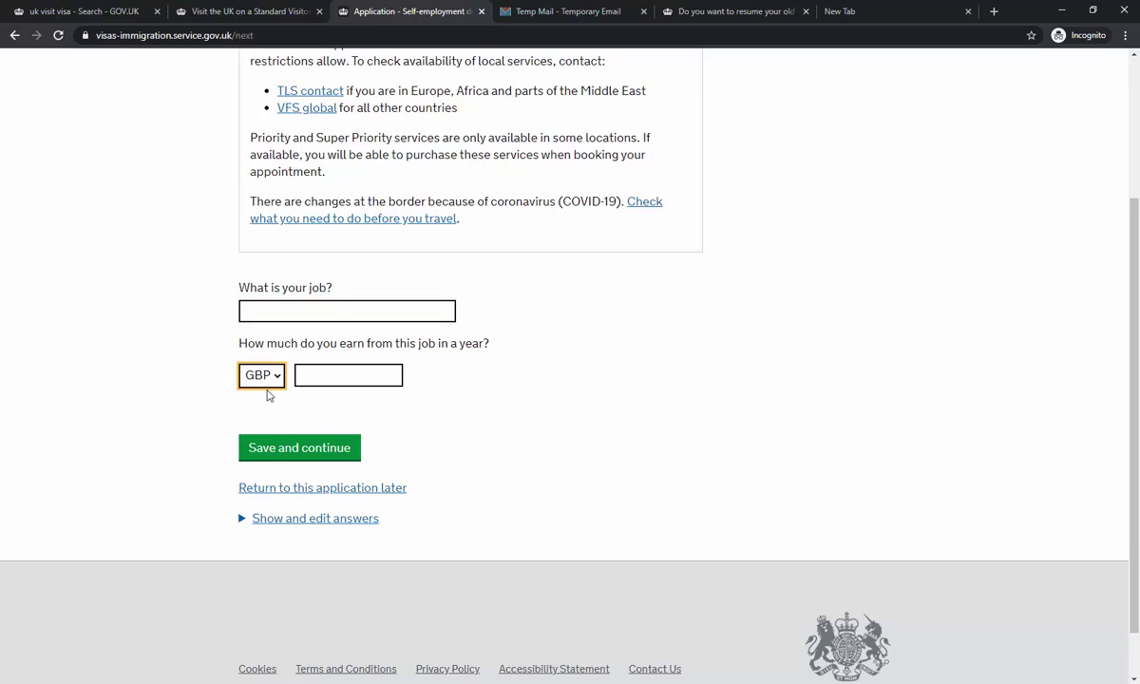
click(266, 384)
click(255, 431)
click(330, 380)
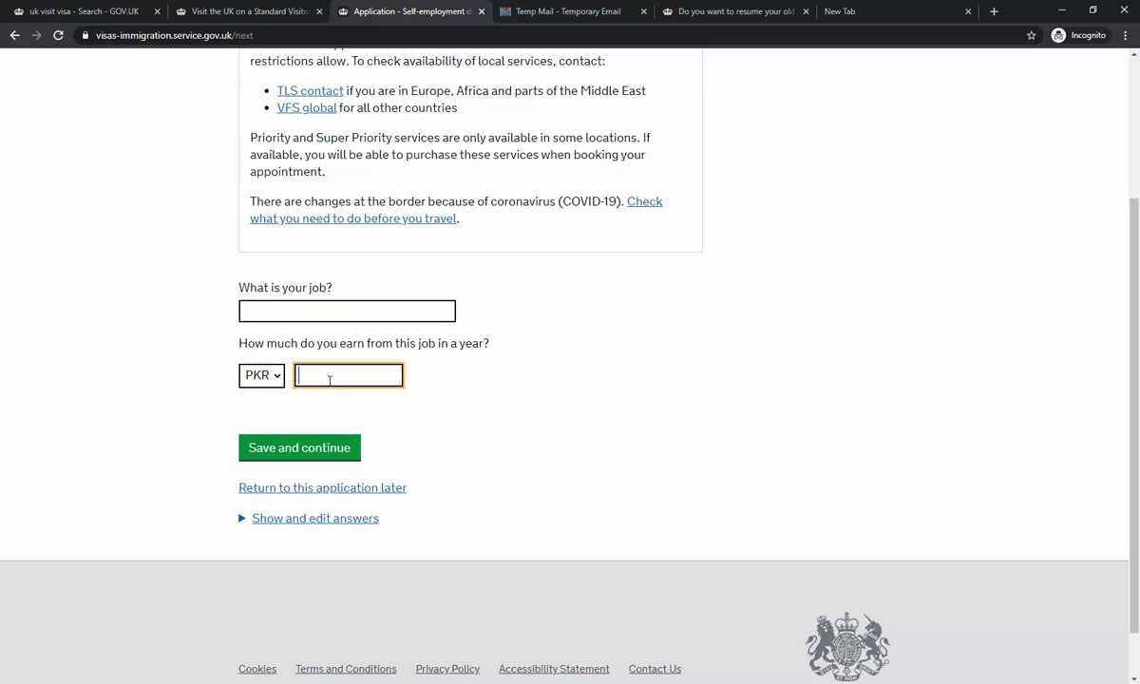
text(120000)
click(259, 375)
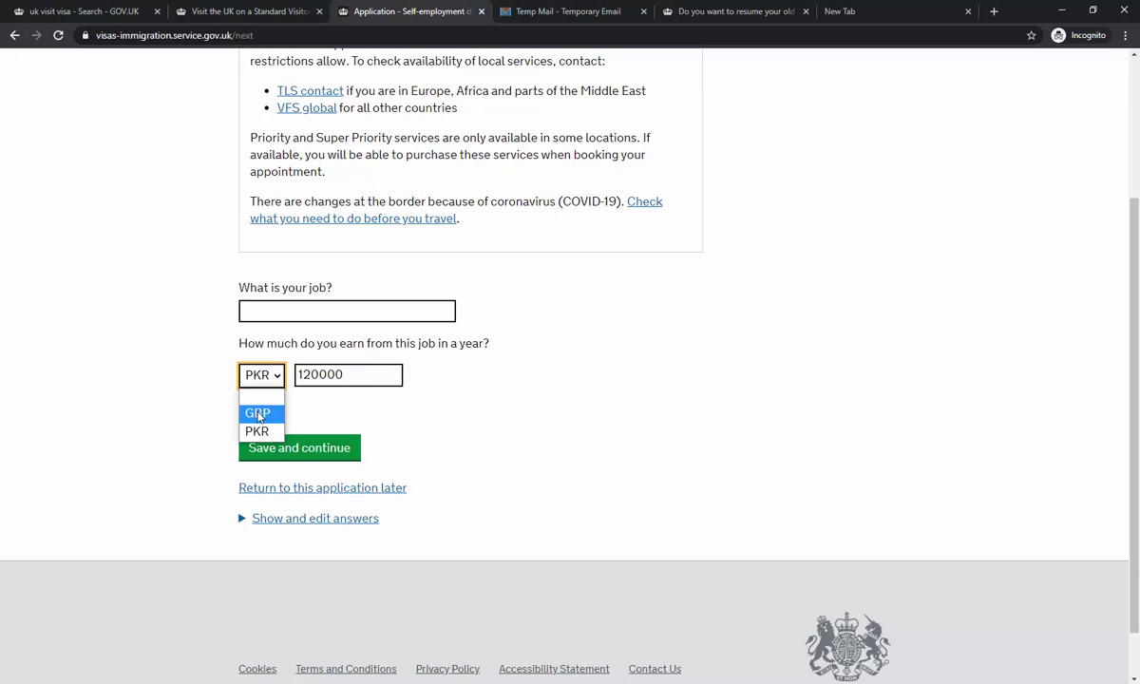
click(257, 413)
key(Tab)
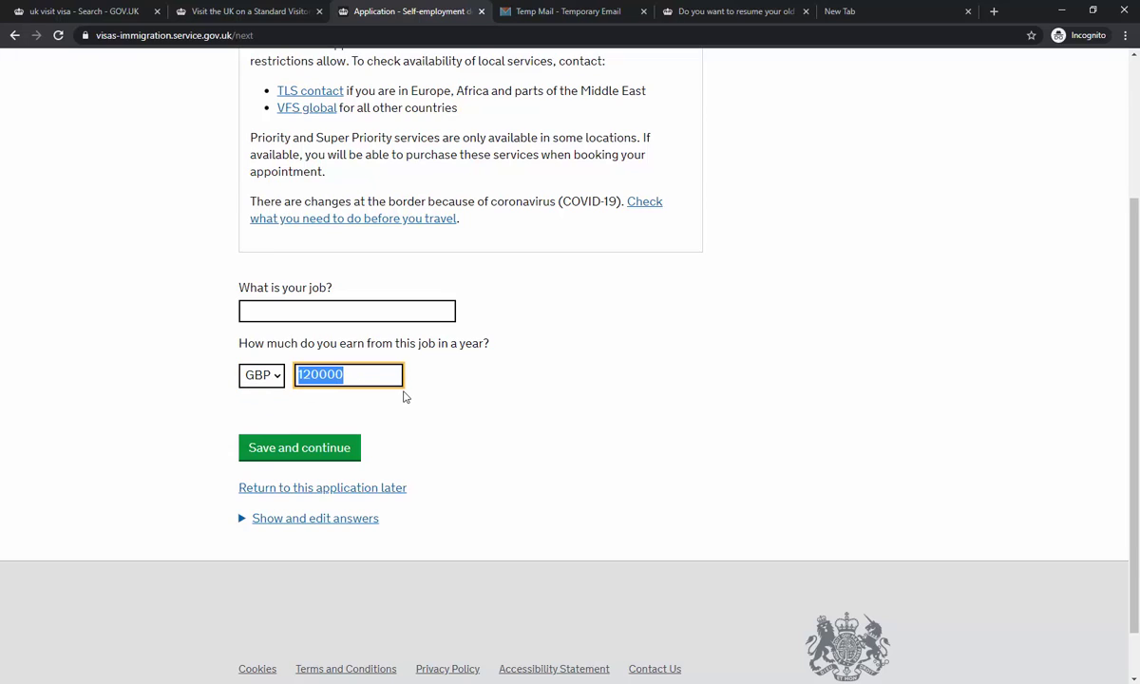
text(600)
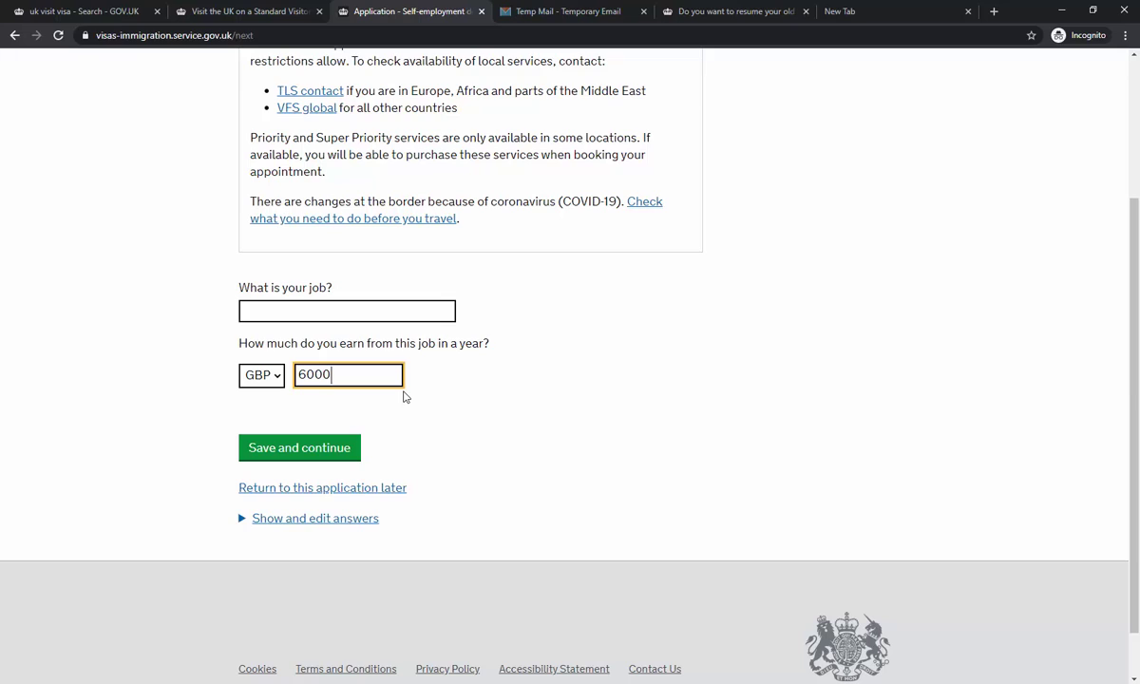
- Enter 'computer centre' as the job and submit the page
click(305, 316)
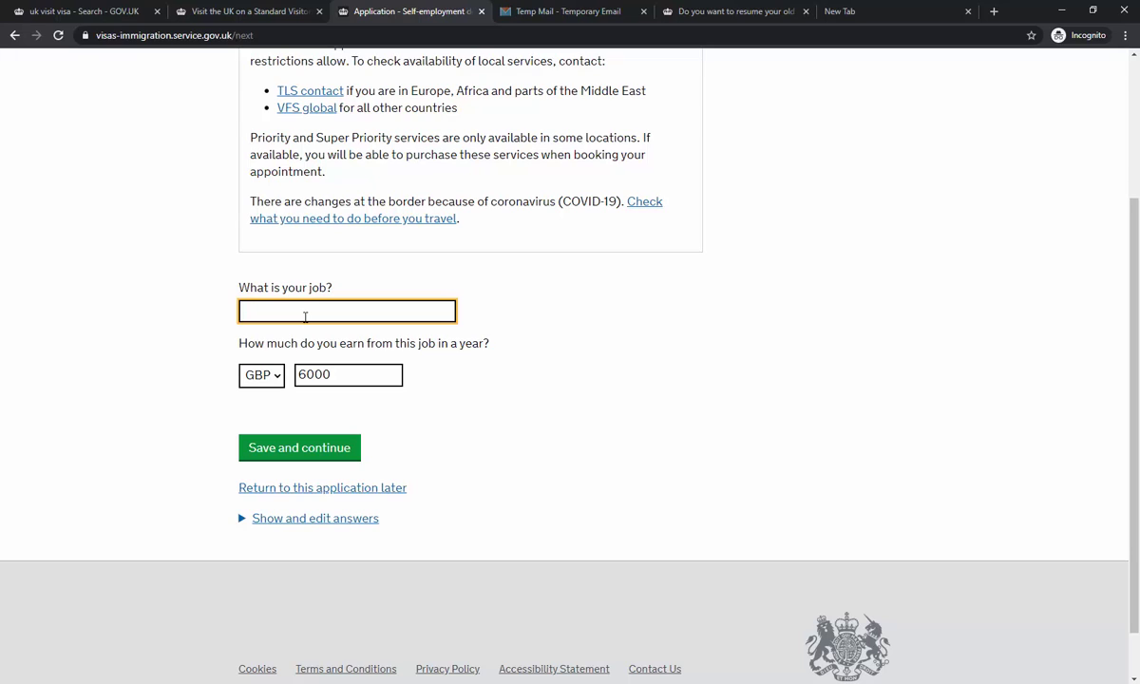
text(computer centre)
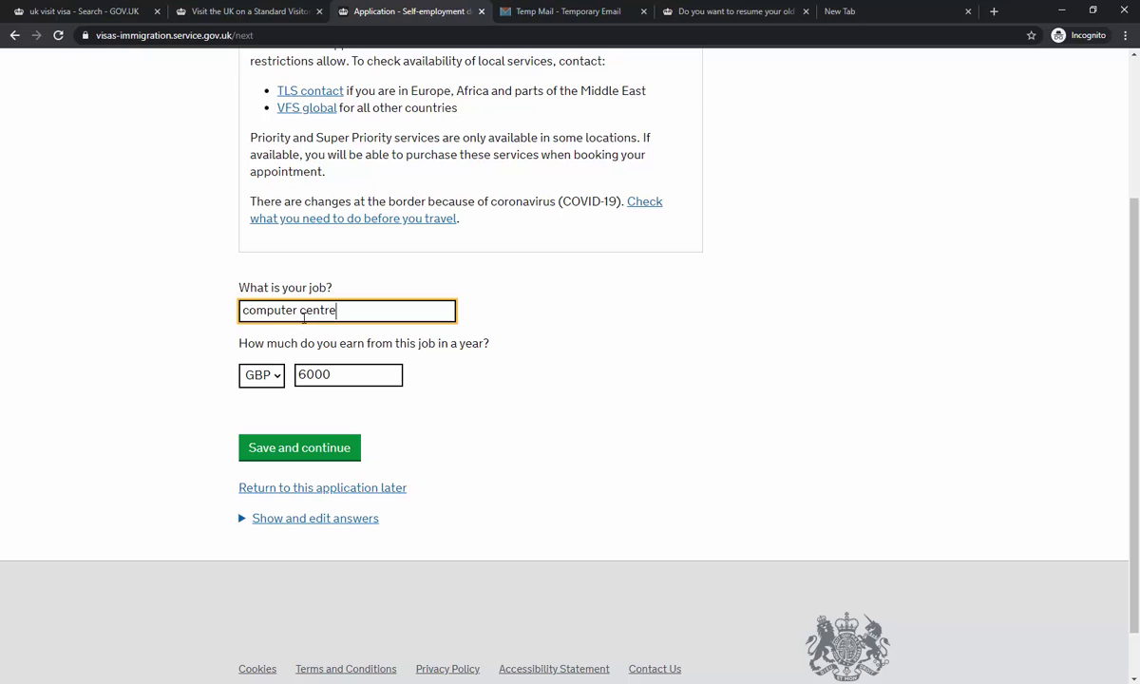
click(318, 450)
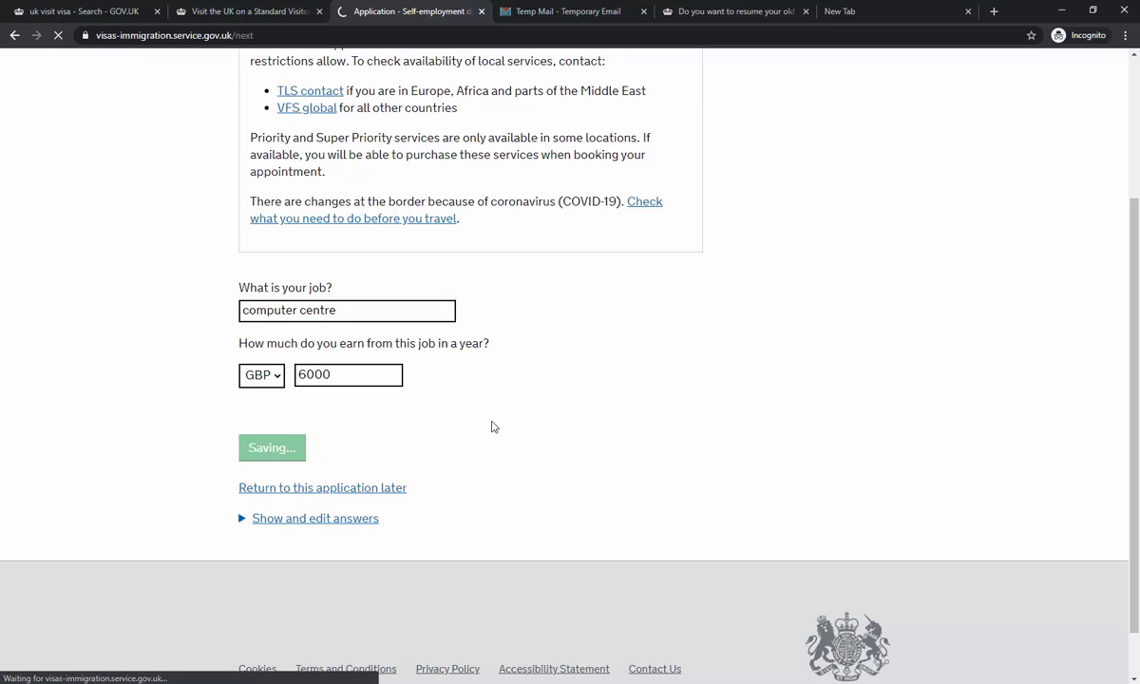
- Tick Savings with an amount of GBP 3500 and save
scroll(491, 428, down, 4)
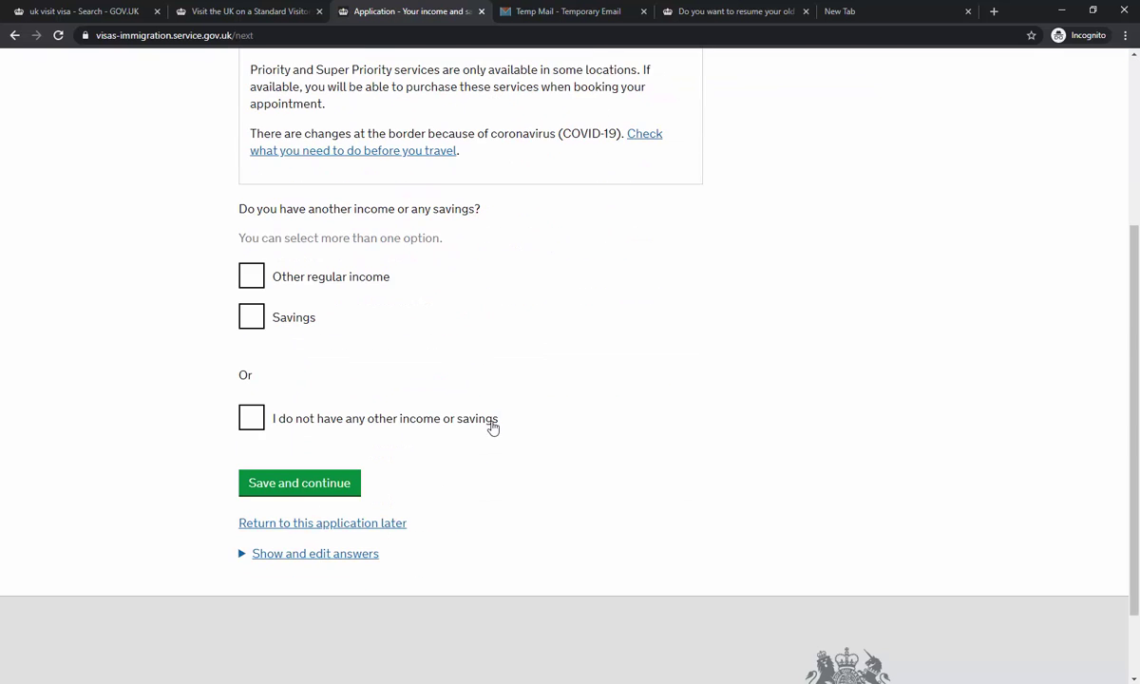
click(251, 318)
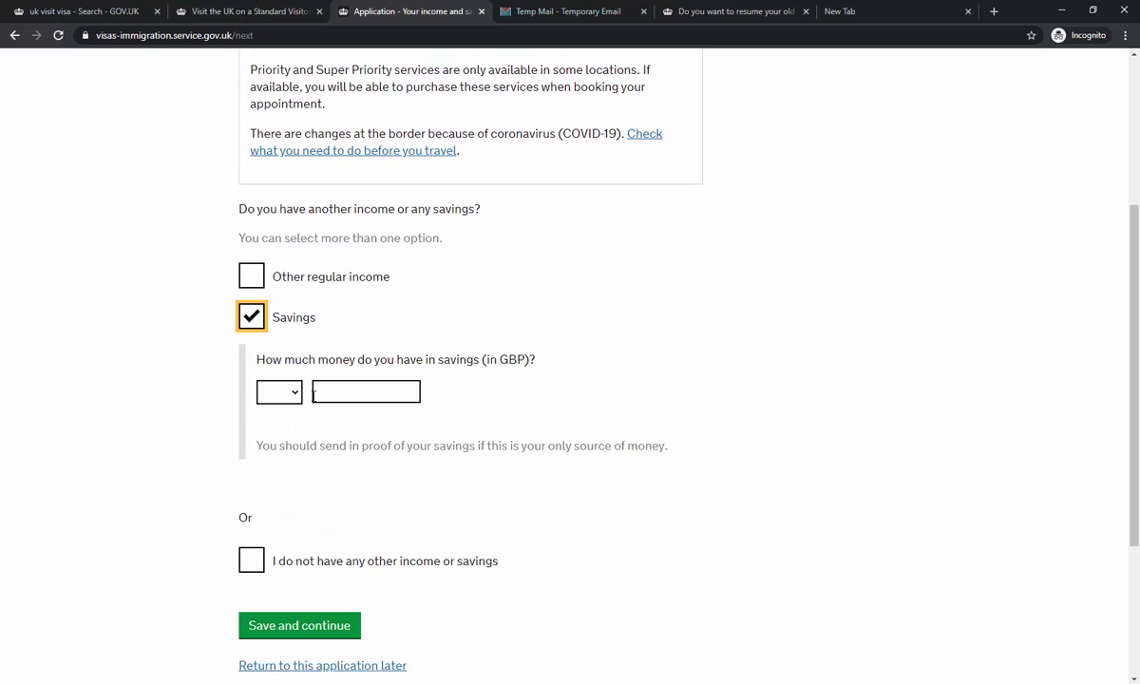
click(281, 392)
click(276, 430)
click(371, 394)
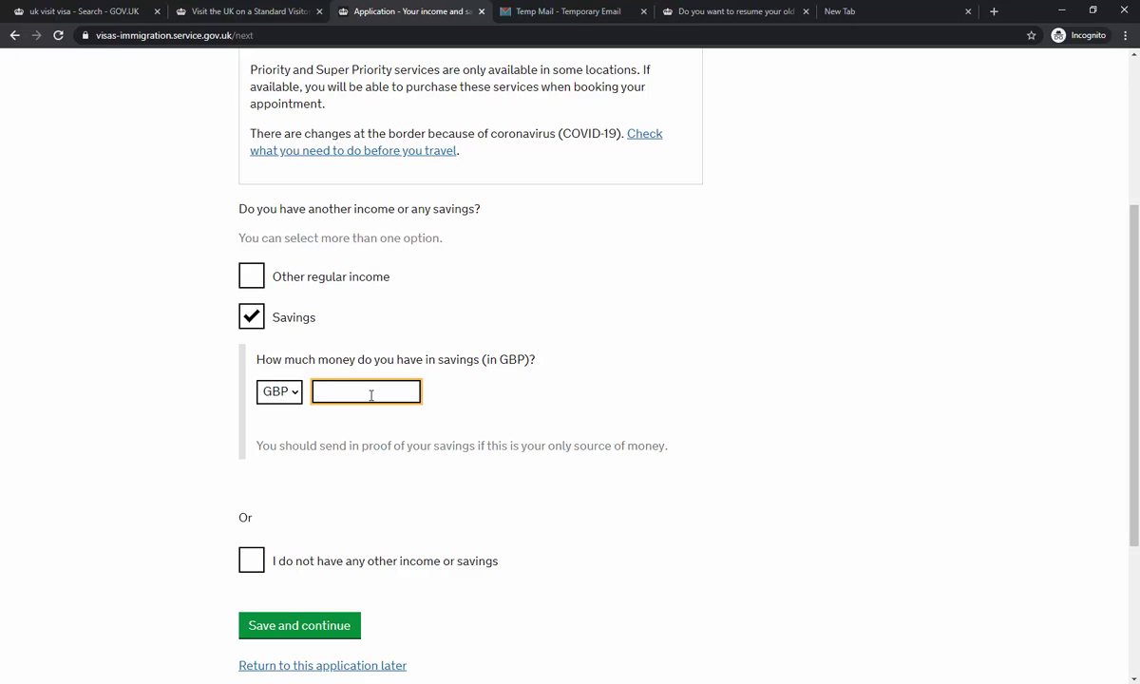
text(3500)
scroll(371, 395, down, 1)
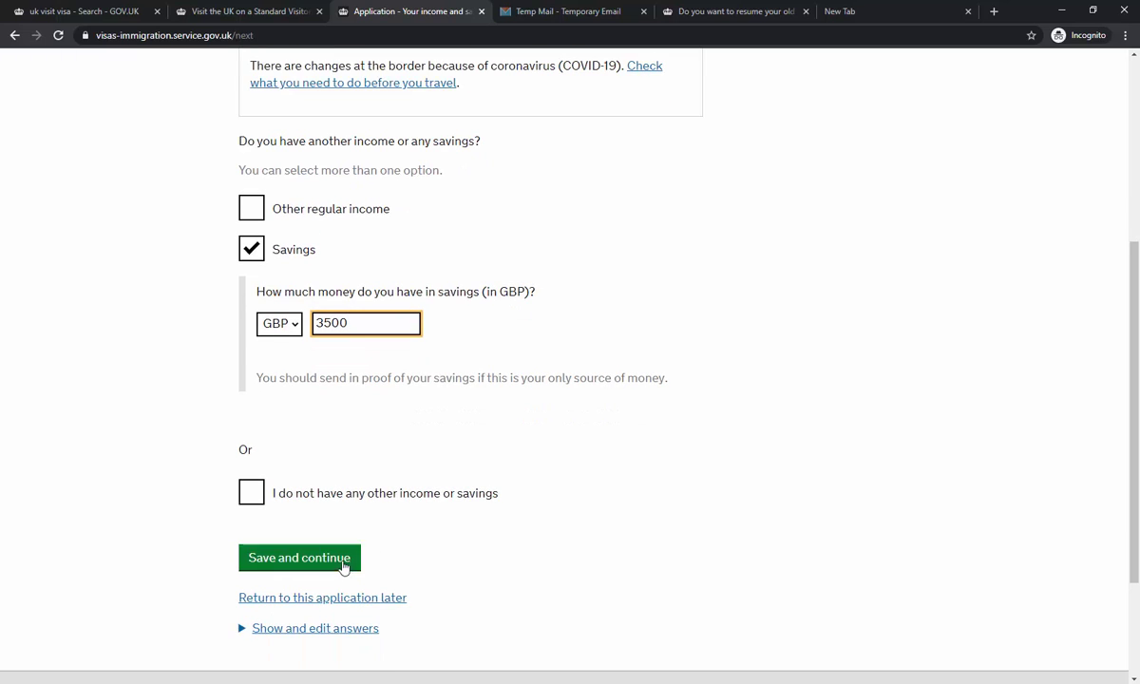
click(346, 564)
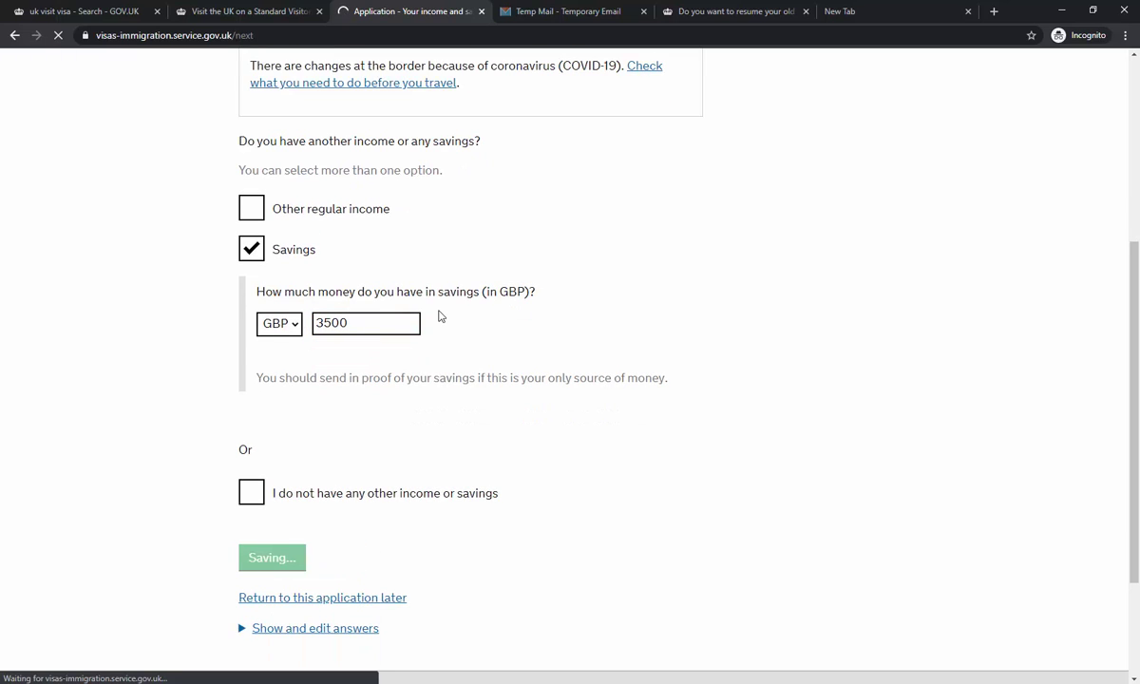
- Enter GBP 750 as the planned spend for the visit and save
scroll(449, 316, down, 5)
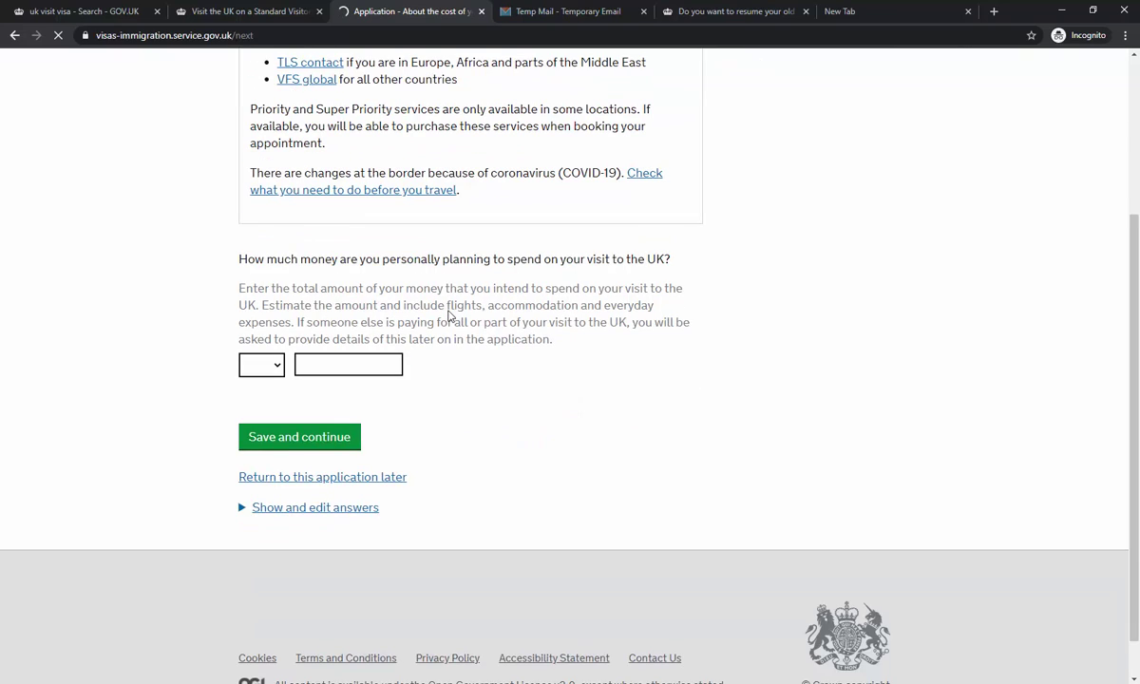
click(267, 377)
click(254, 399)
click(343, 365)
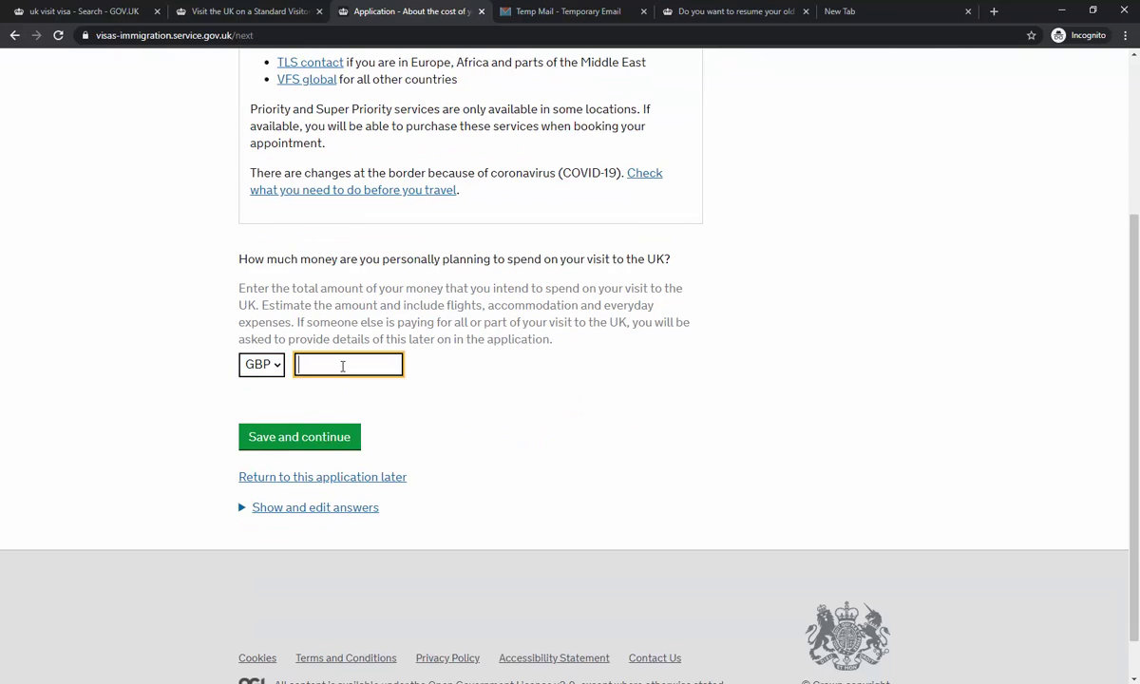
text(750)
click(442, 348)
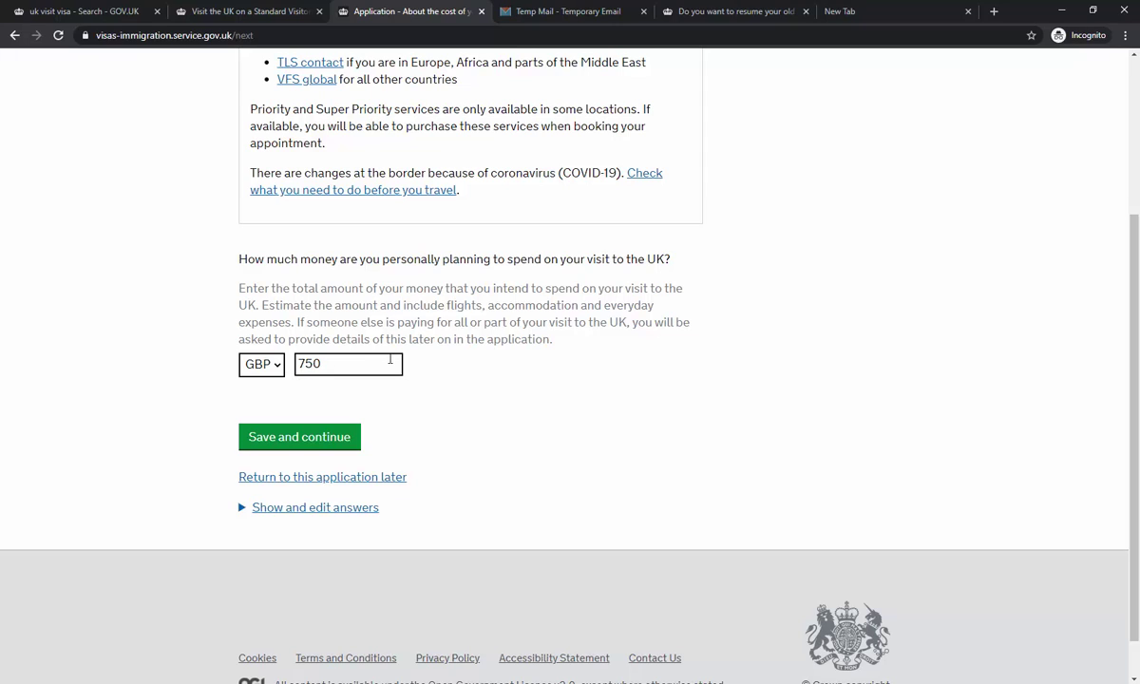
click(333, 444)
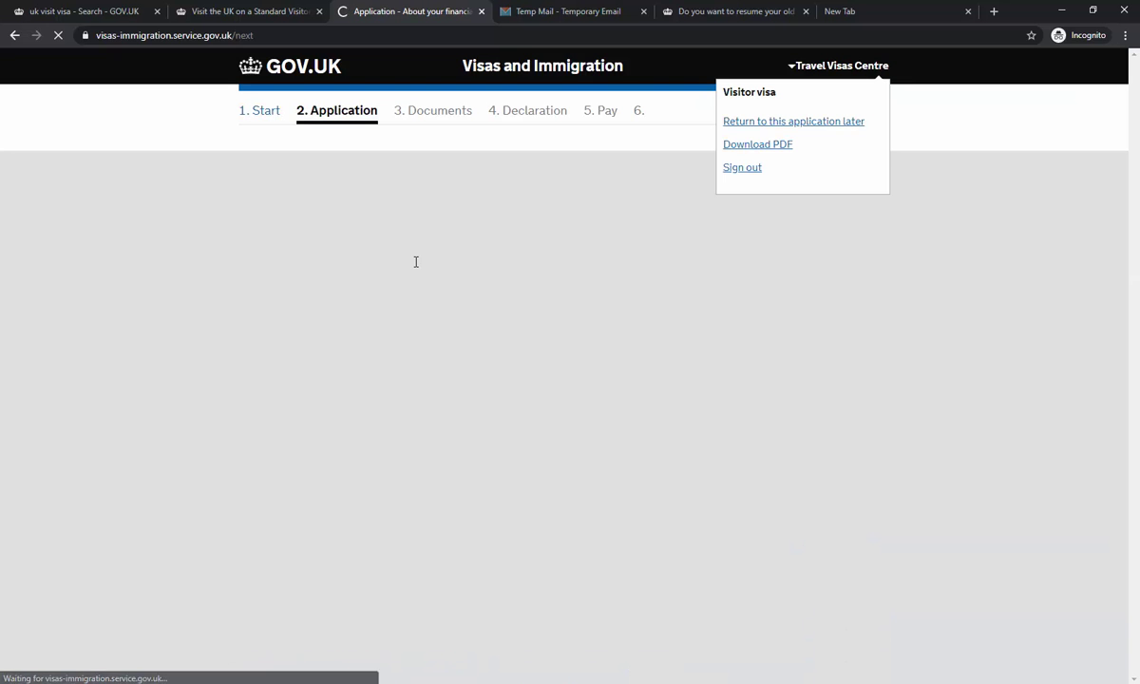
- Record monthly spending of 30000 in PKR and save it
scroll(380, 260, down, 2)
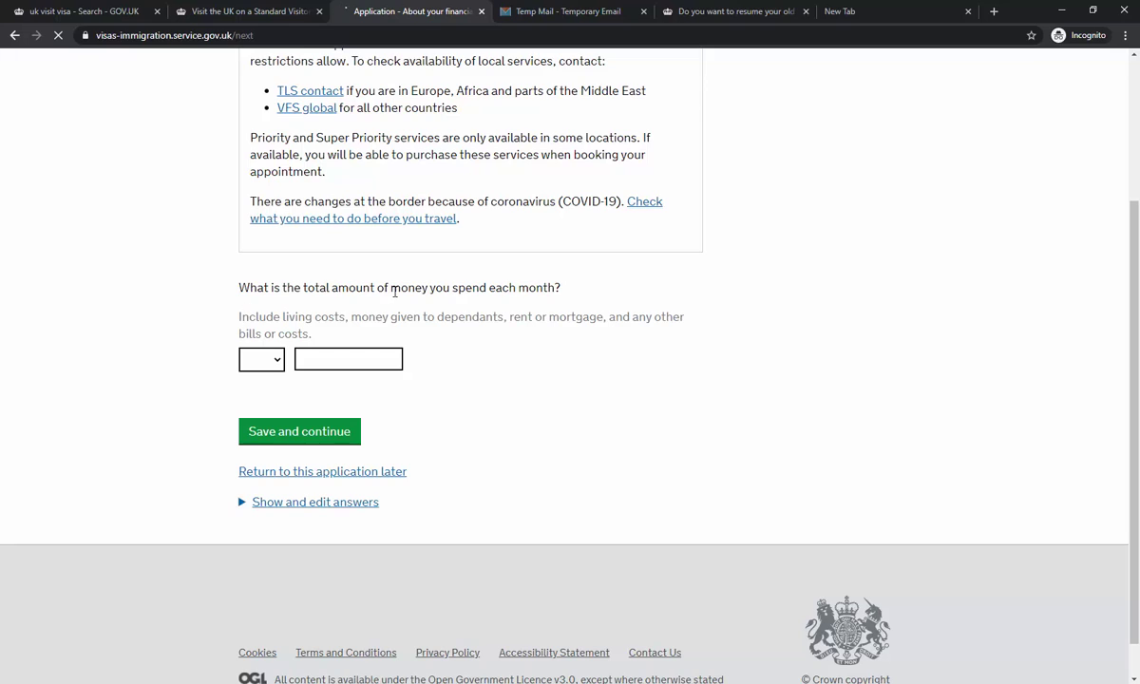
click(275, 361)
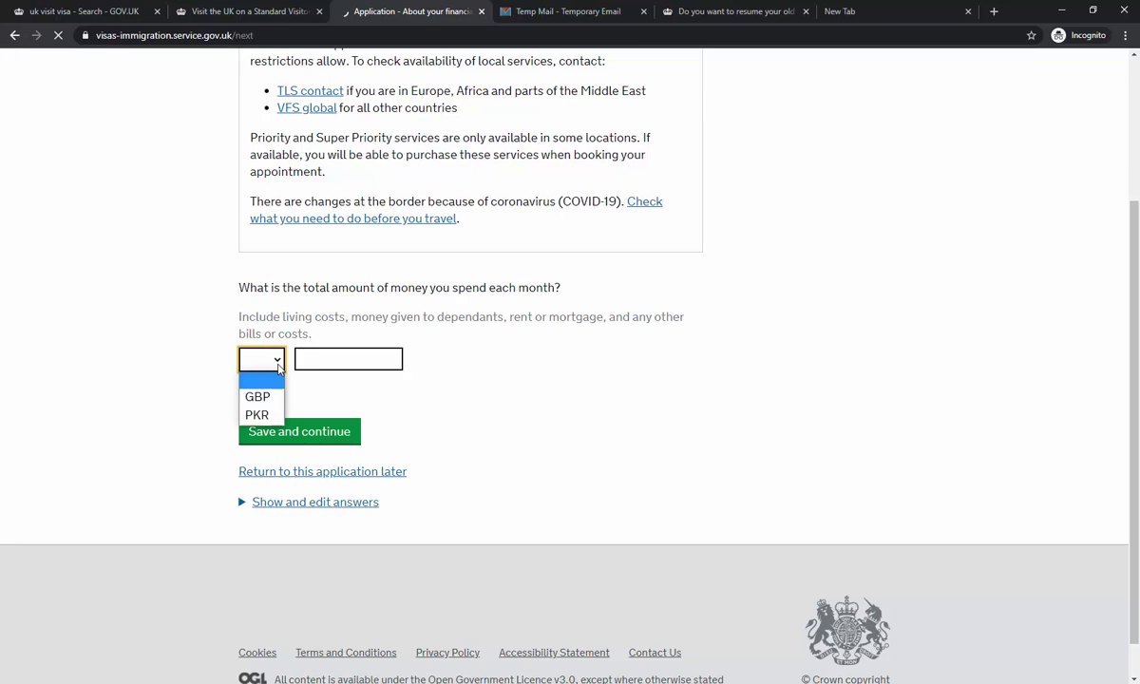
click(256, 414)
click(352, 360)
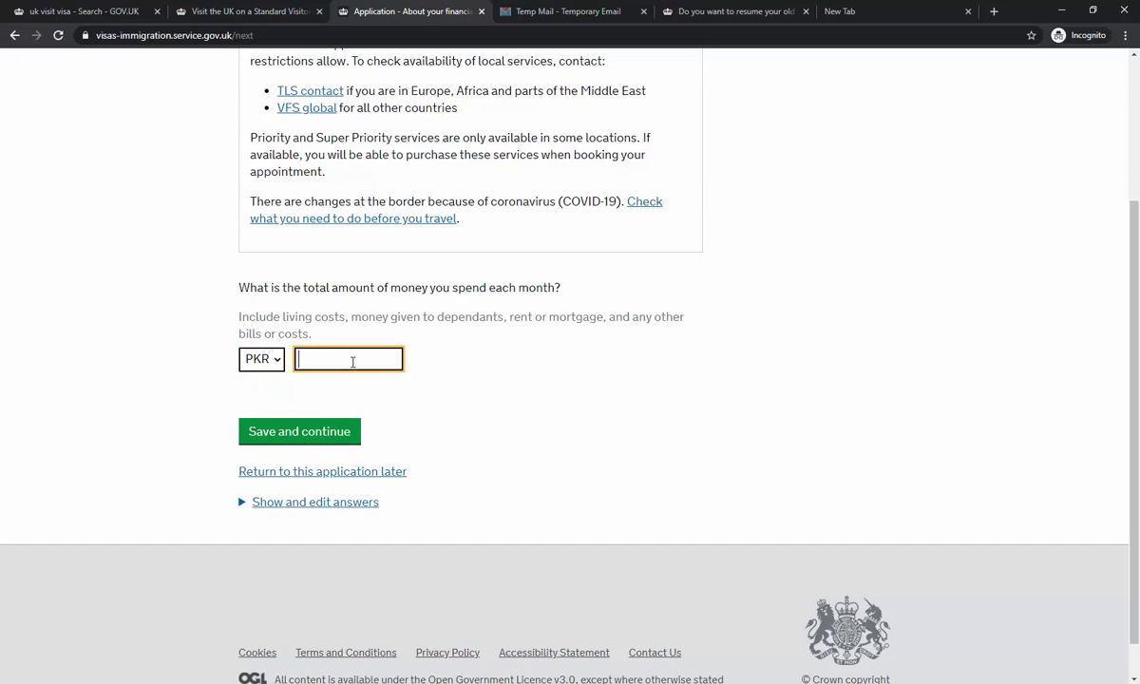
text(30000)
drag(352, 361, 320, 356)
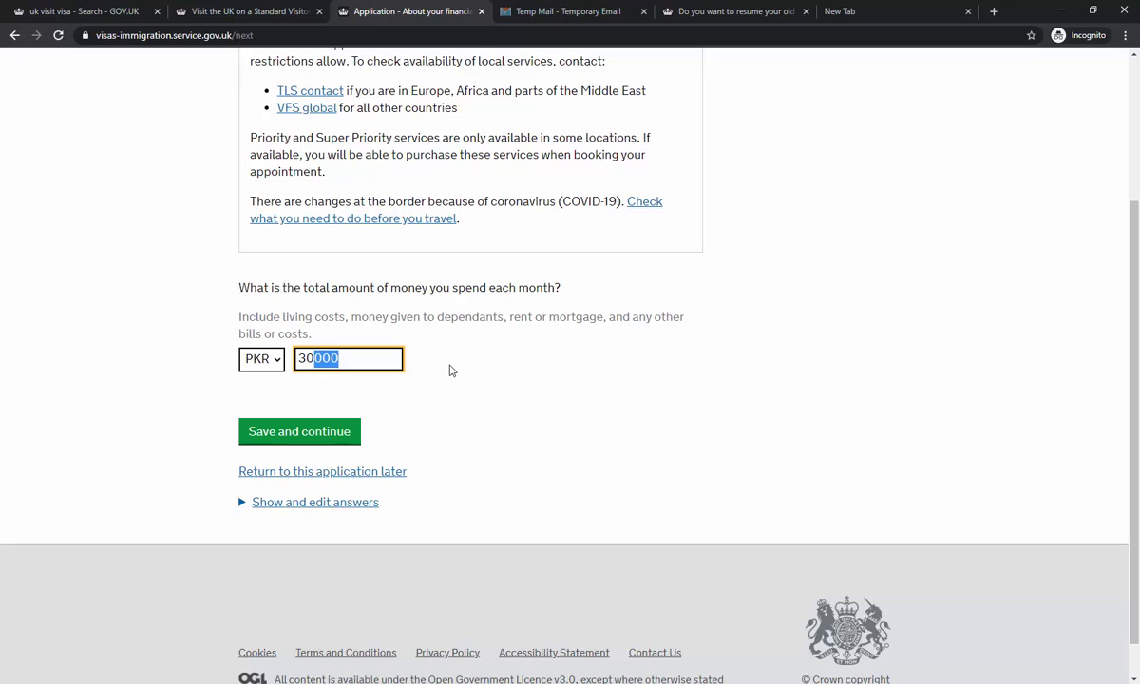
click(511, 371)
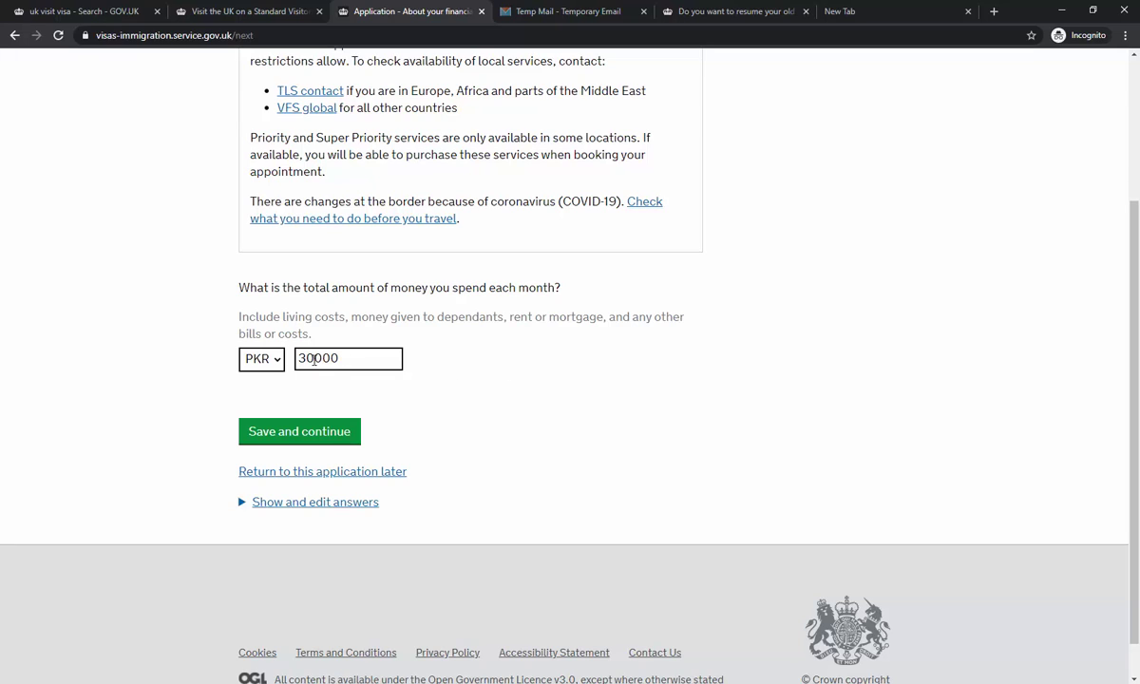
drag(314, 358, 369, 358)
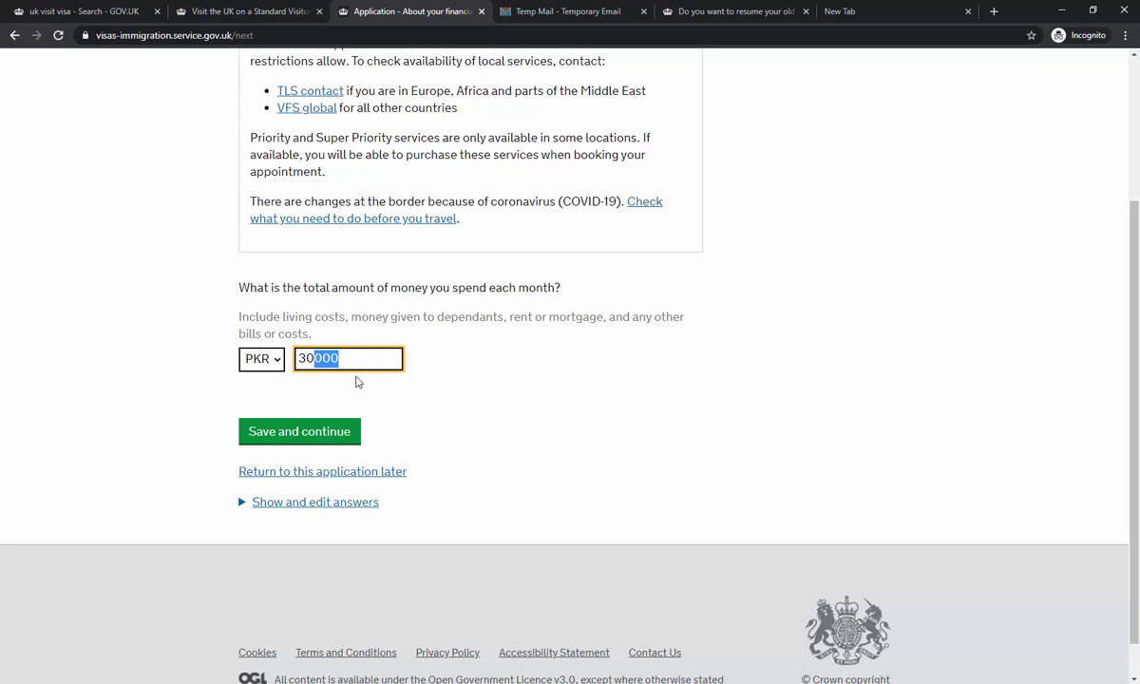
click(309, 360)
drag(310, 358, 282, 389)
click(287, 432)
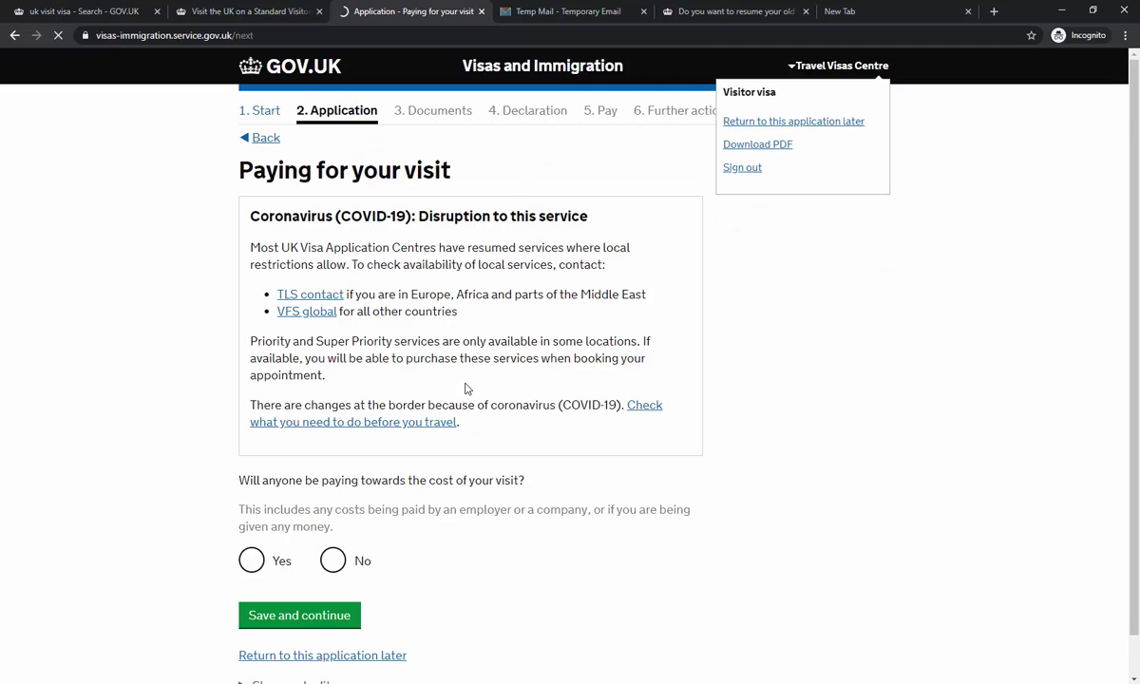
- Answer No to anyone else paying towards the visit and save
scroll(465, 388, down, 3)
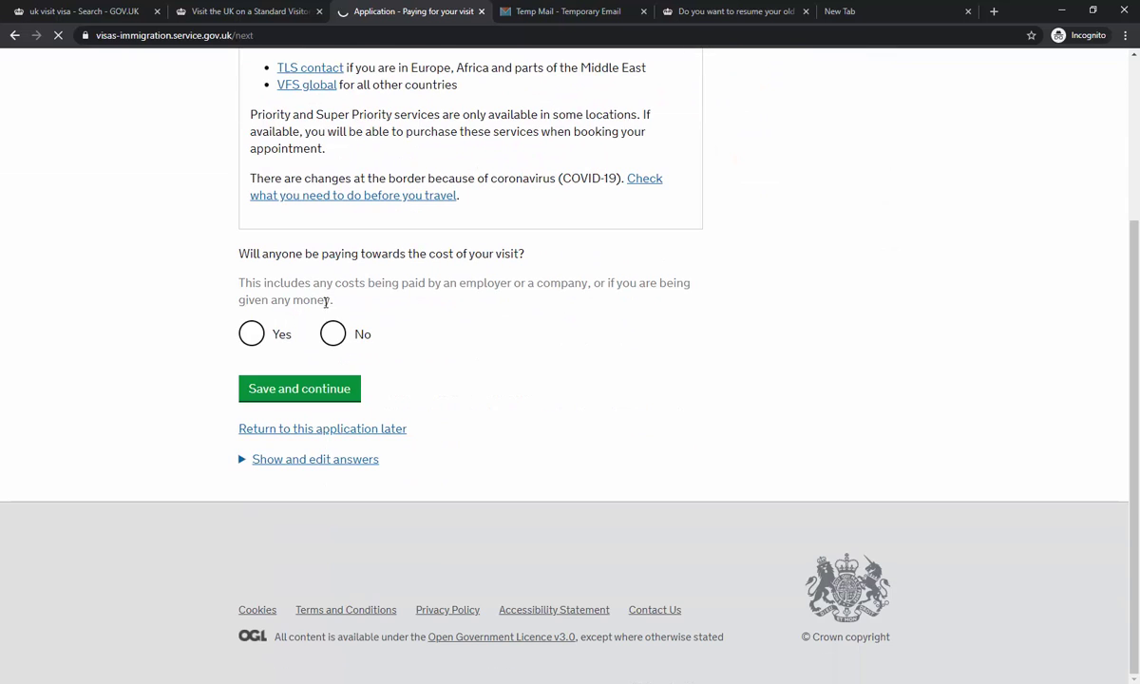
click(335, 340)
click(315, 392)
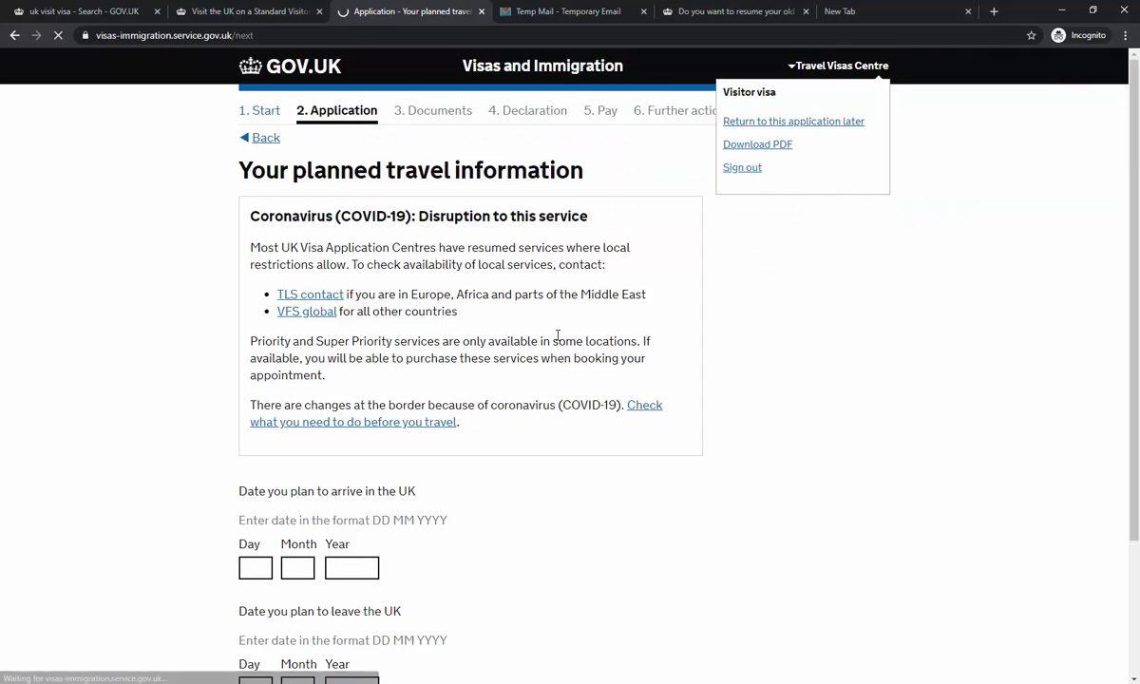
- Enter arrival date 01 01 2021 and leave date 09 01 2021, then save
scroll(557, 334, down, 2)
click(255, 392)
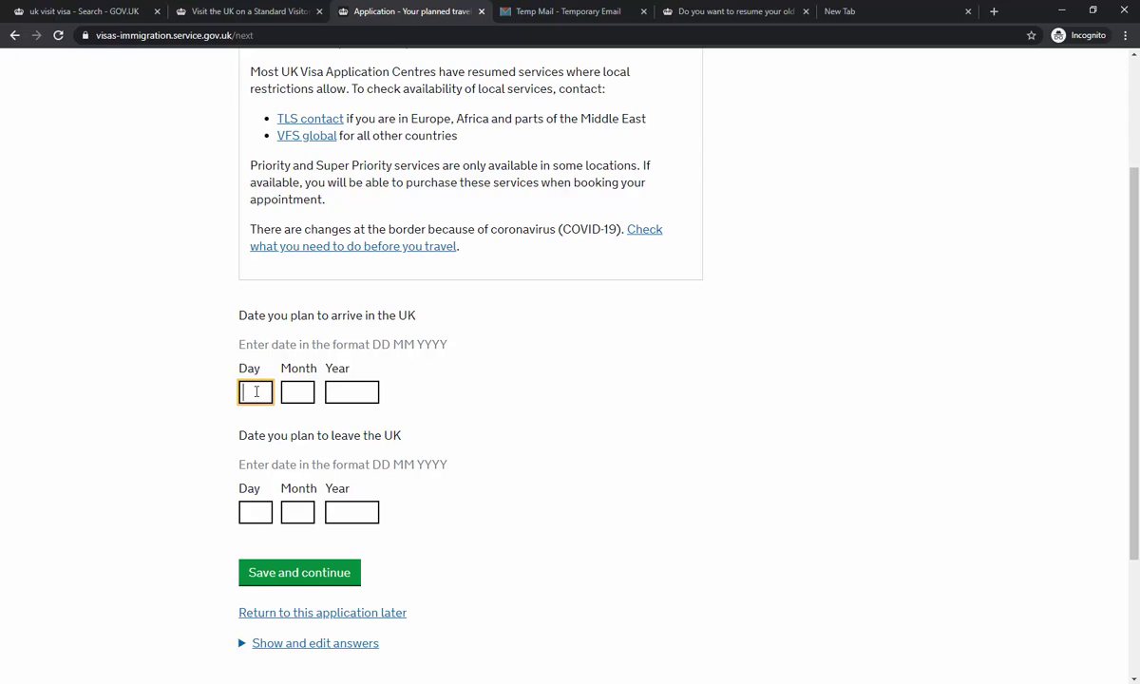
key(Tab)
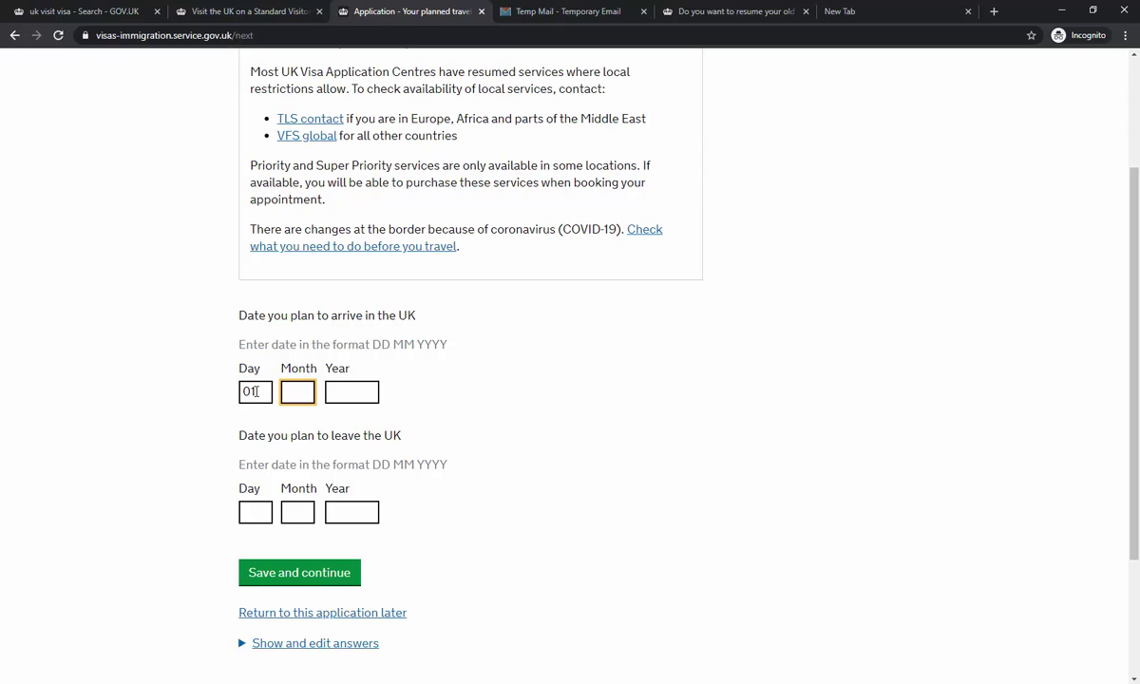
key(Tab)
text(20)
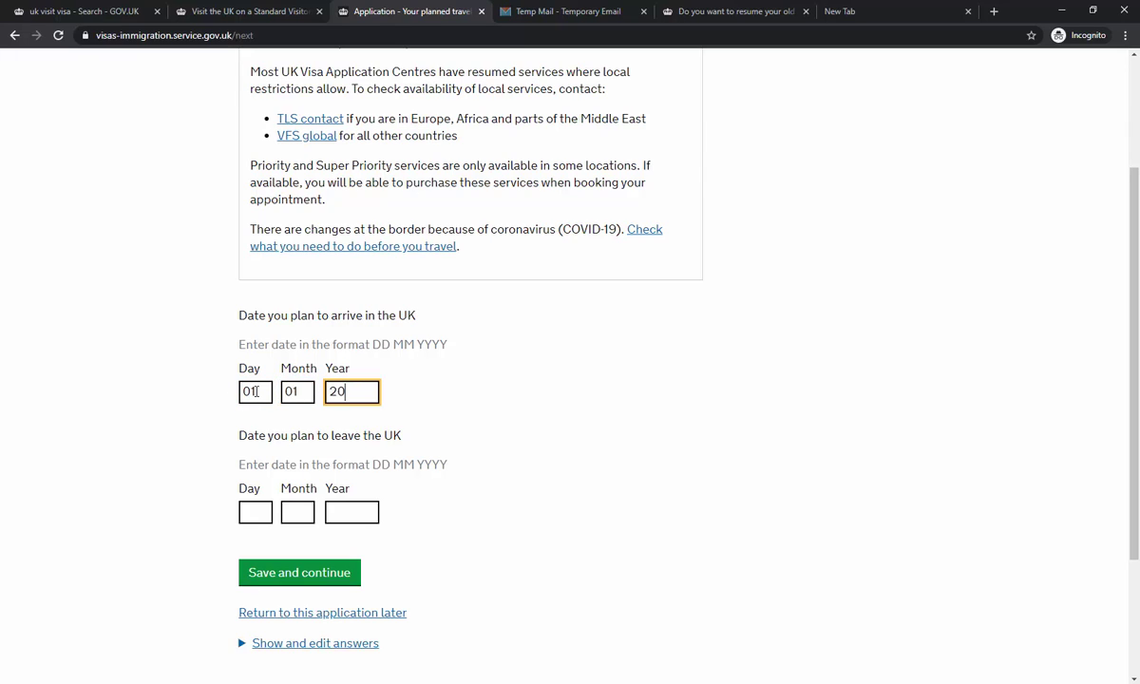
text(21)
key(Tab)
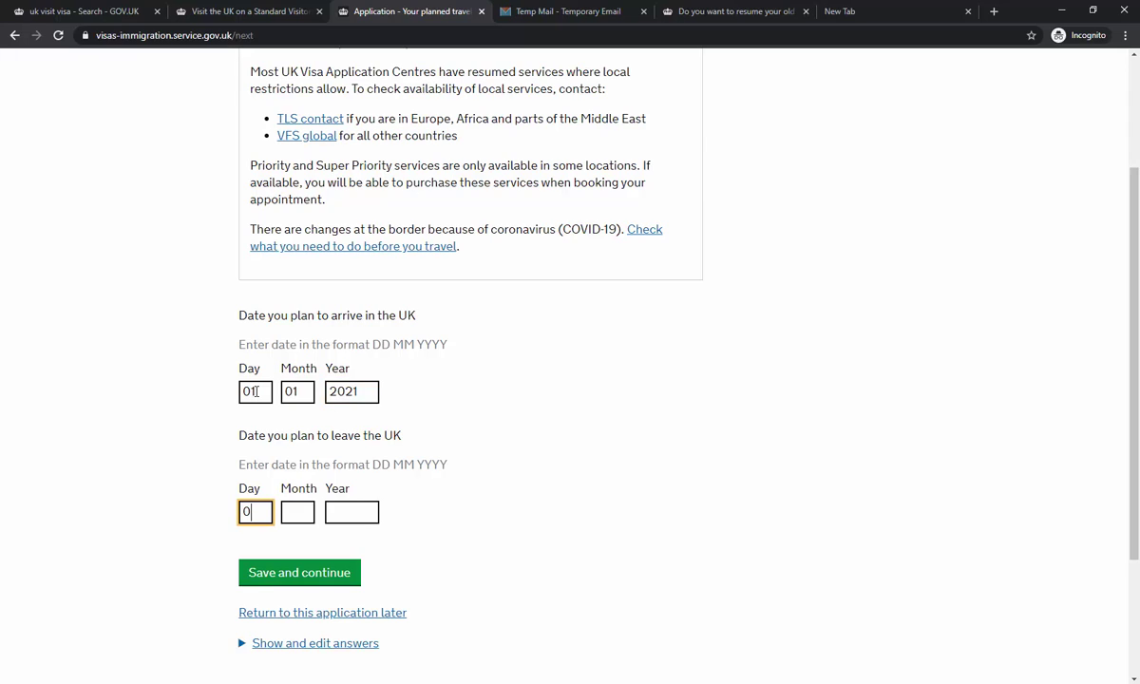
text(09)
key(Tab)
text(01)
key(Tab)
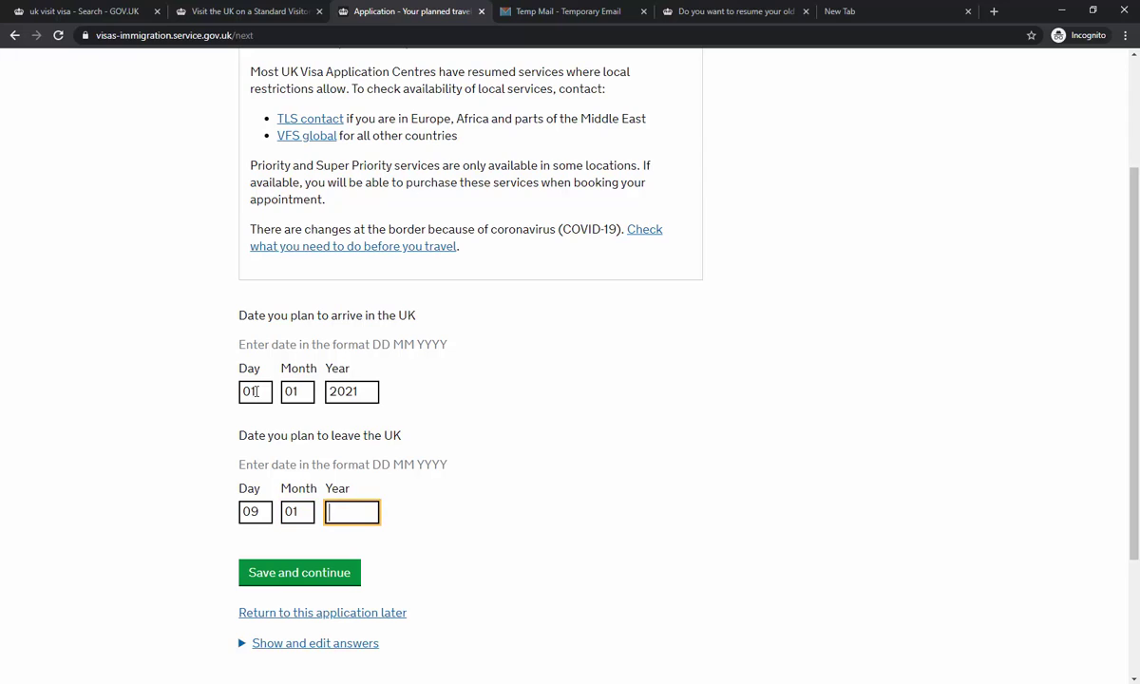
text(2021)
click(317, 574)
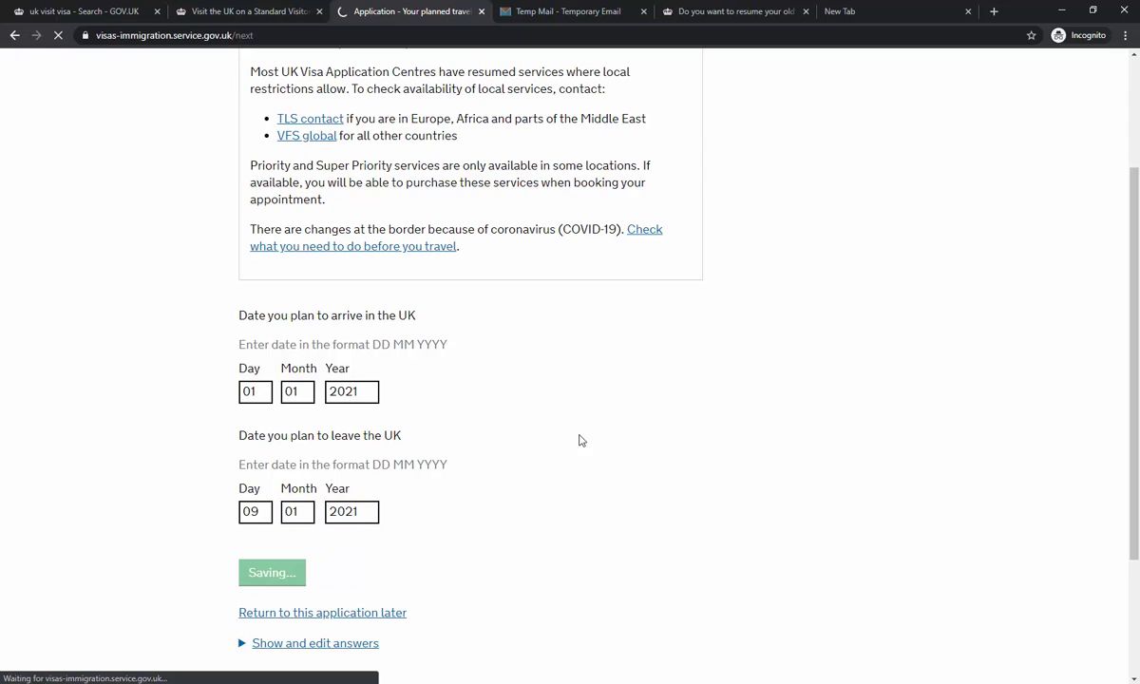
- Discard the URDU entry under Other, pick English as spoken language, and save
scroll(408, 323, down, 1)
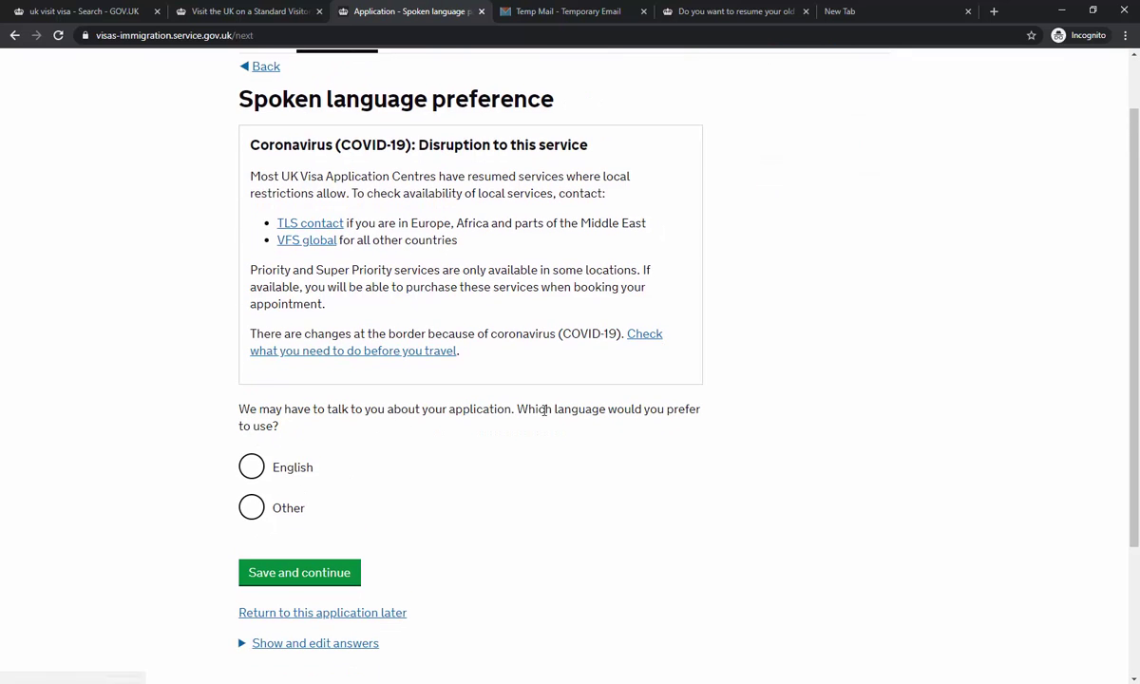
click(289, 509)
click(321, 622)
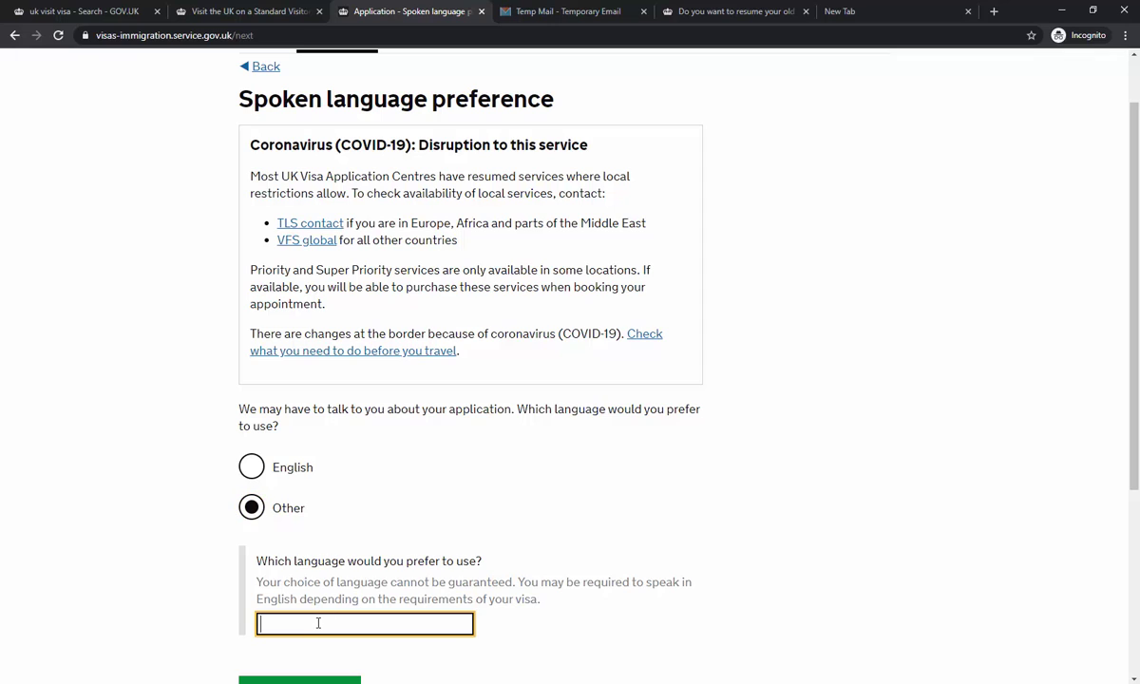
text(URDU)
double_click(326, 622)
key(BackSpace)
click(294, 467)
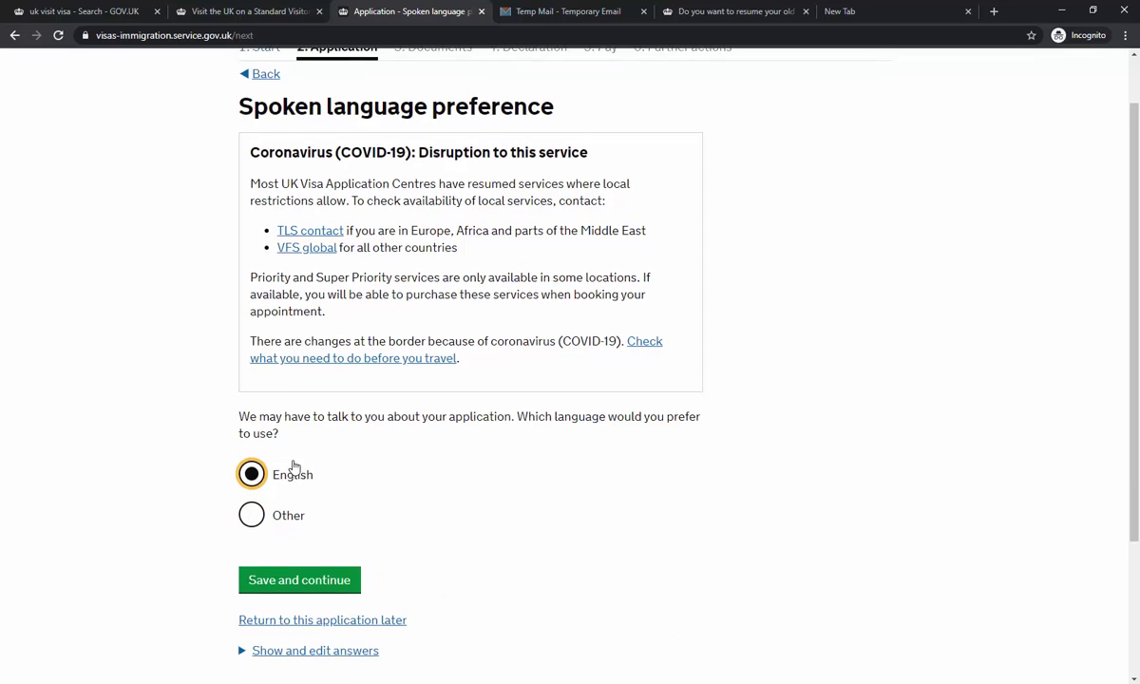
click(312, 573)
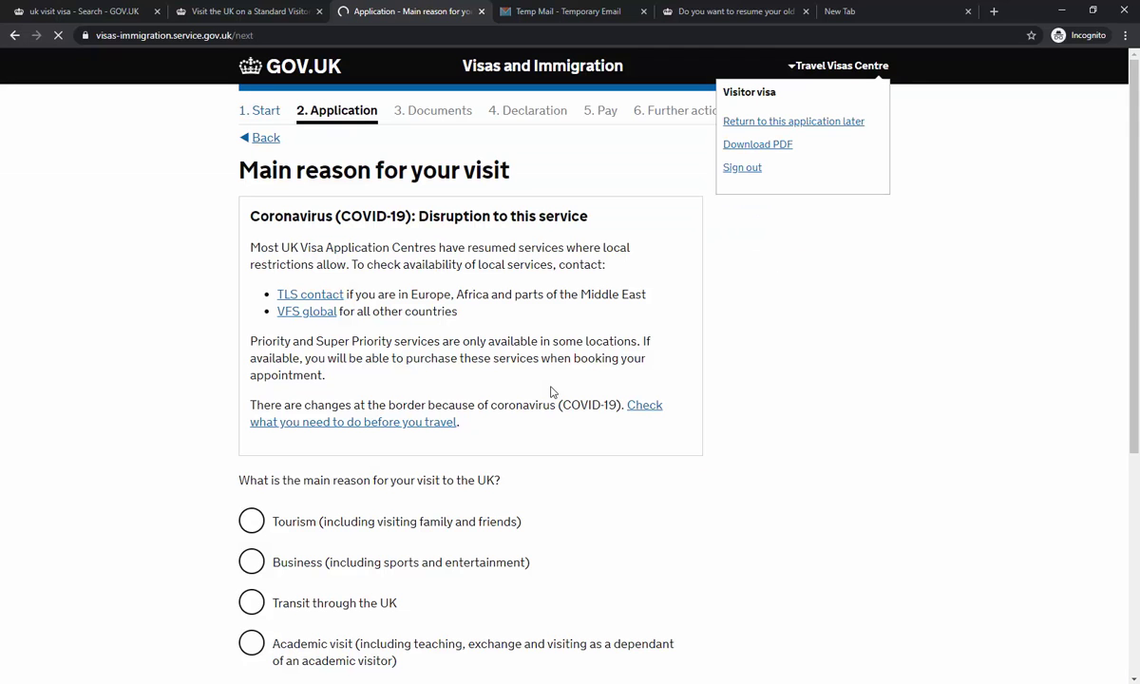
- Select Tourism as the main reason for the visit and save
scroll(551, 391, down, 2)
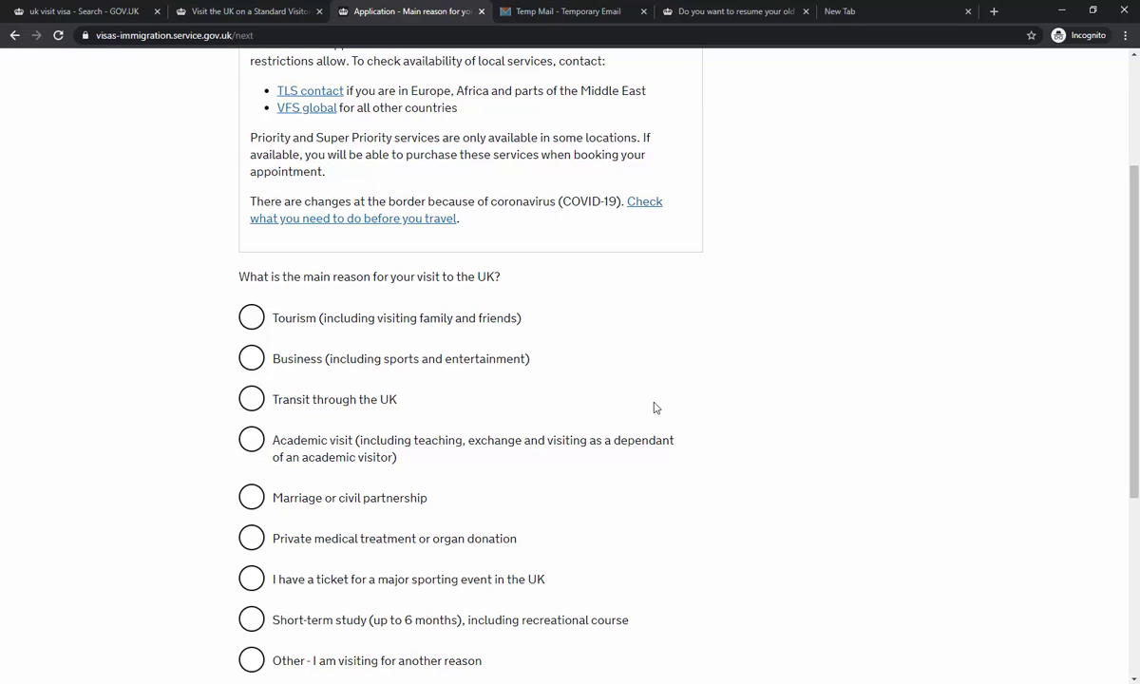
scroll(710, 402, down, 1)
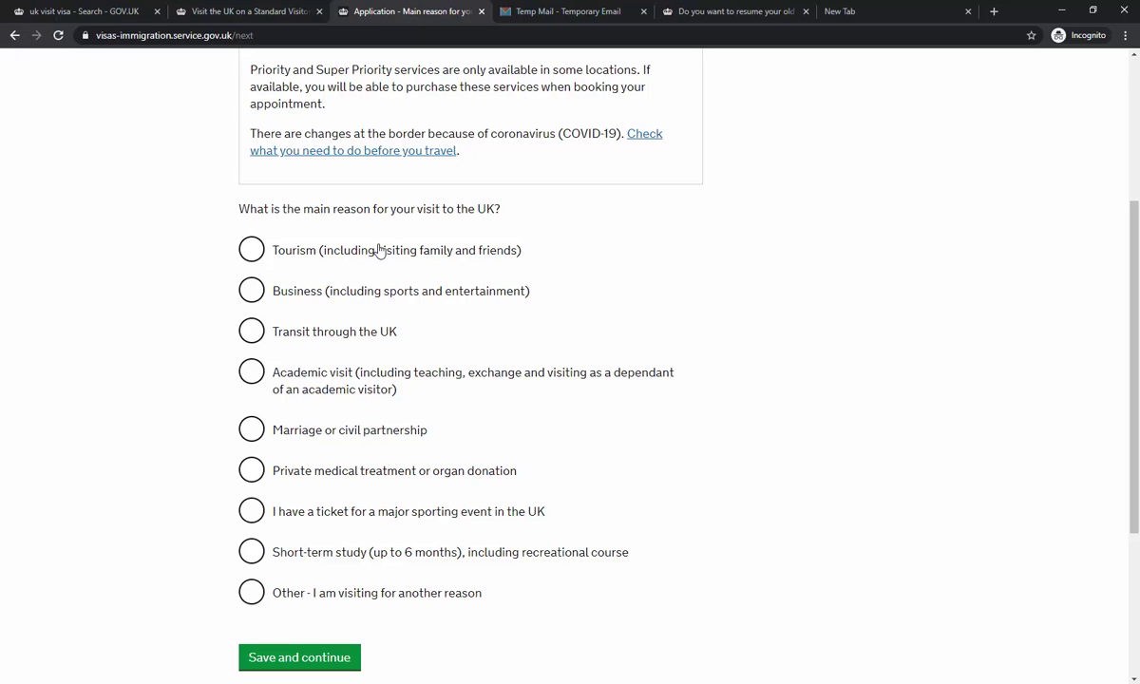
click(249, 251)
scroll(547, 247, down, 3)
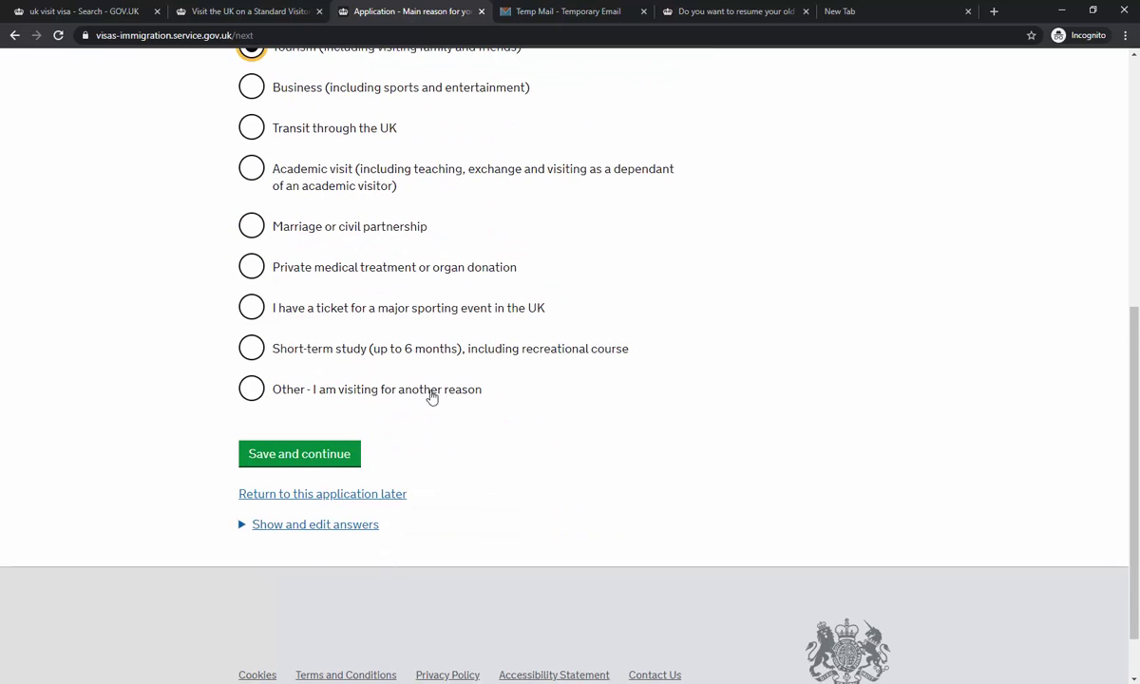
scroll(371, 241, up, 3)
scroll(371, 241, down, 4)
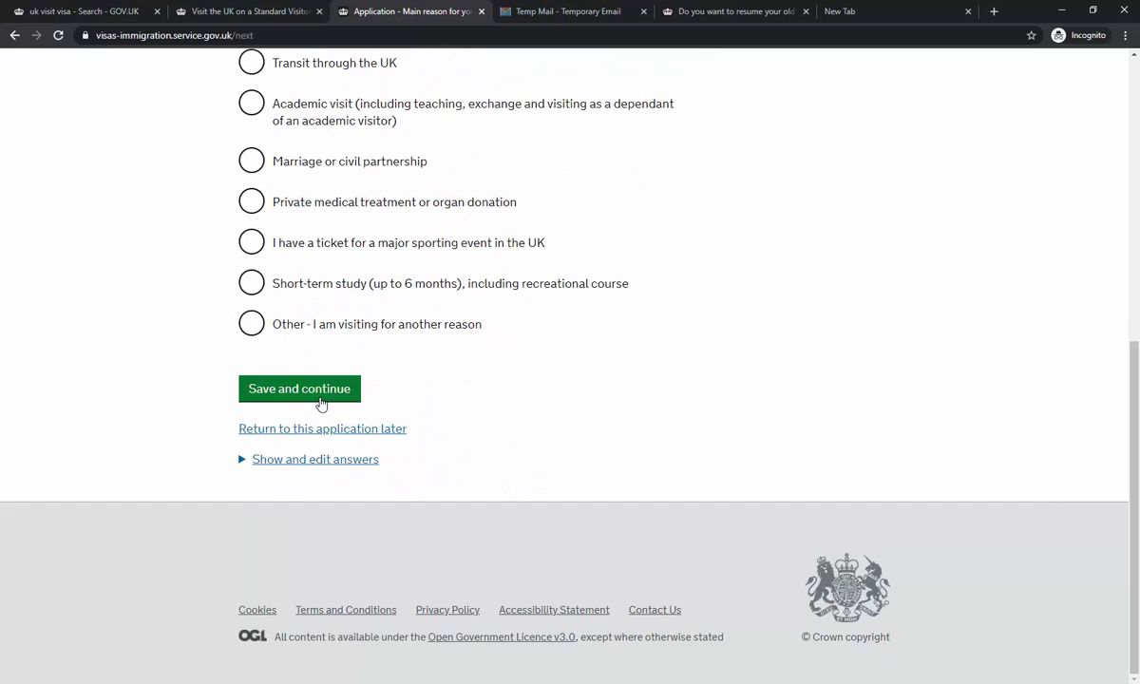
click(320, 397)
- Select Tourist as the holiday reason and save
scroll(455, 391, up, 2)
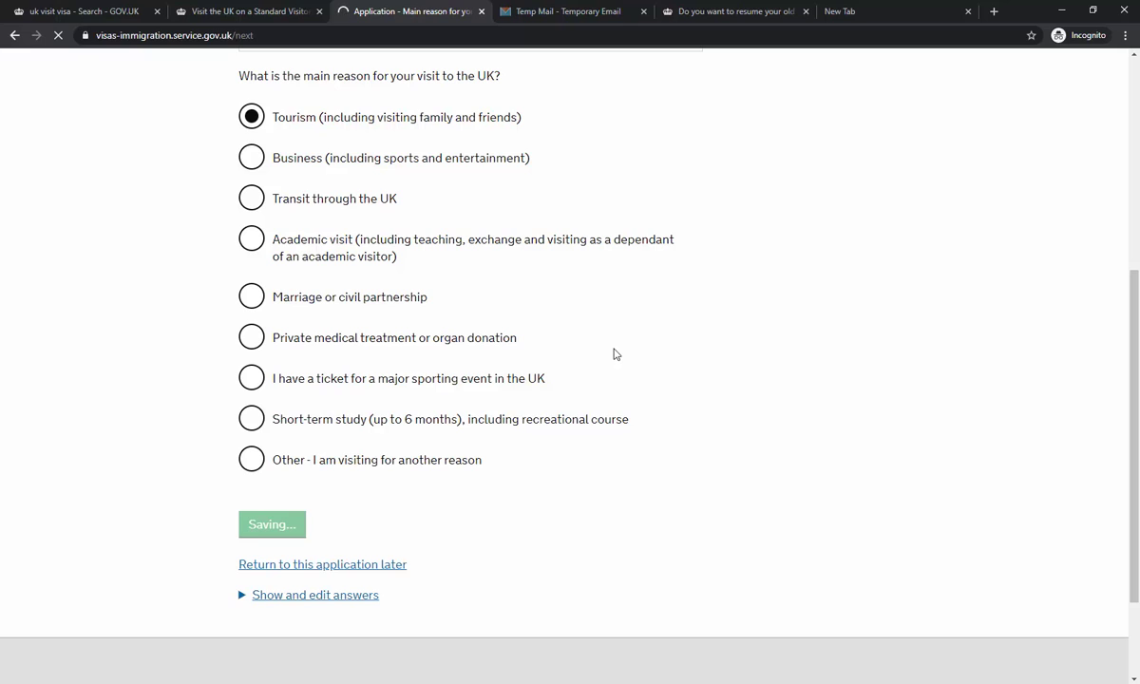
scroll(614, 353, down, 2)
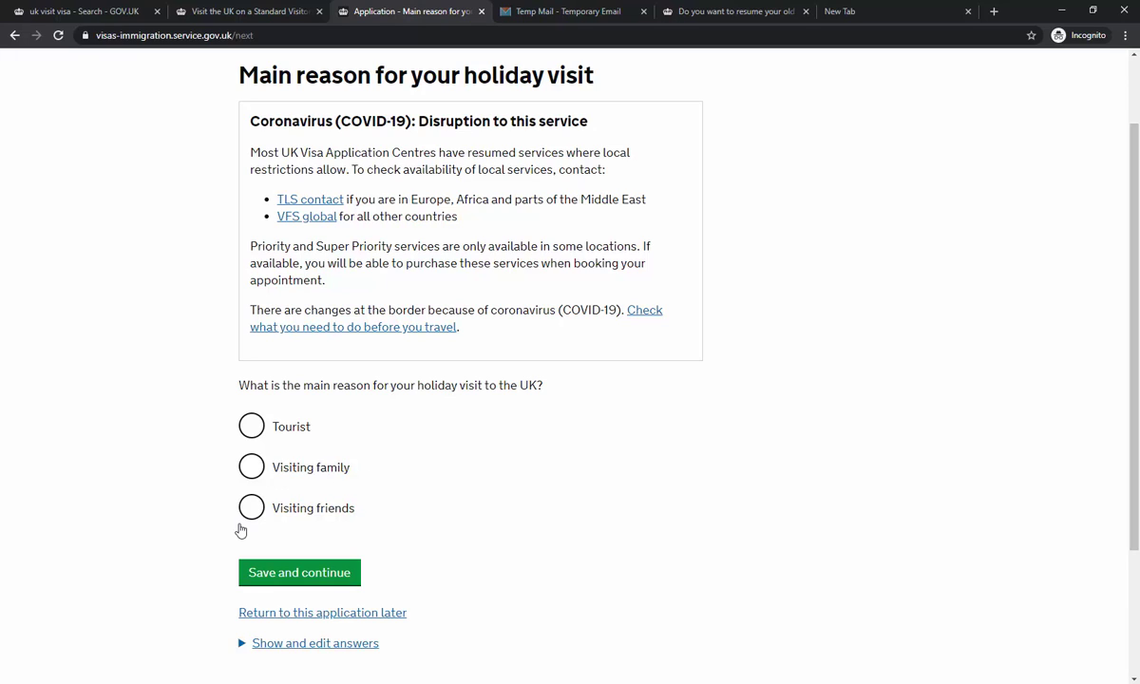
click(267, 429)
click(331, 572)
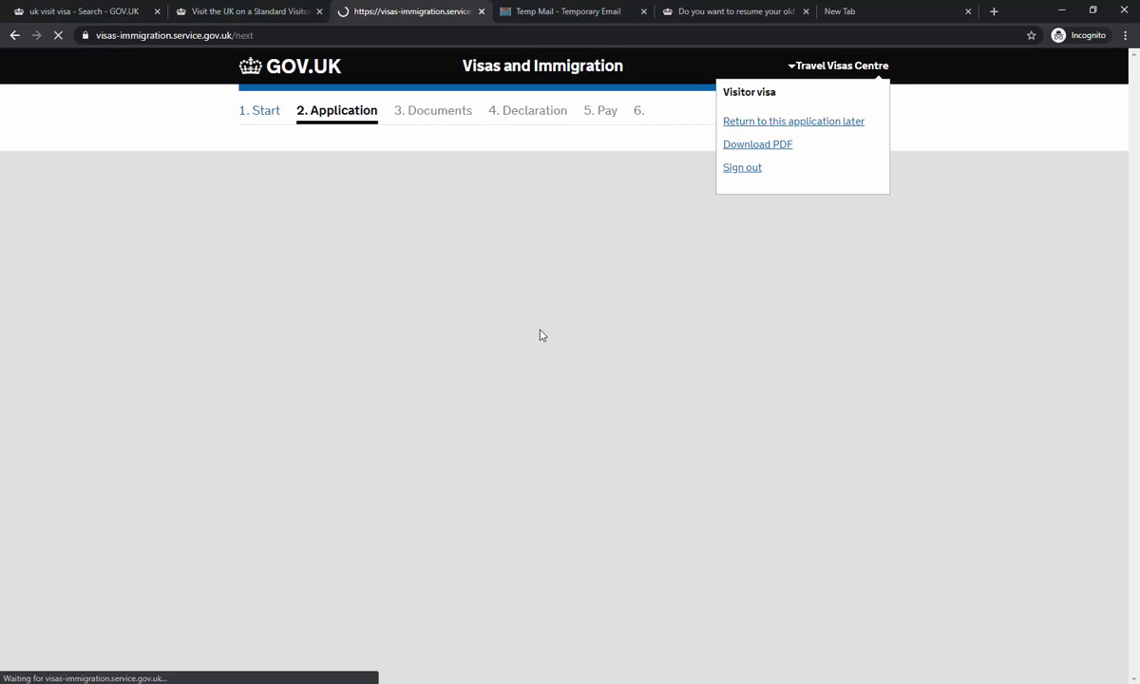
- Enter 'SEE COVER LETTER ENCLOSED' as the main purpose of the visit and save
scroll(464, 352, down, 2)
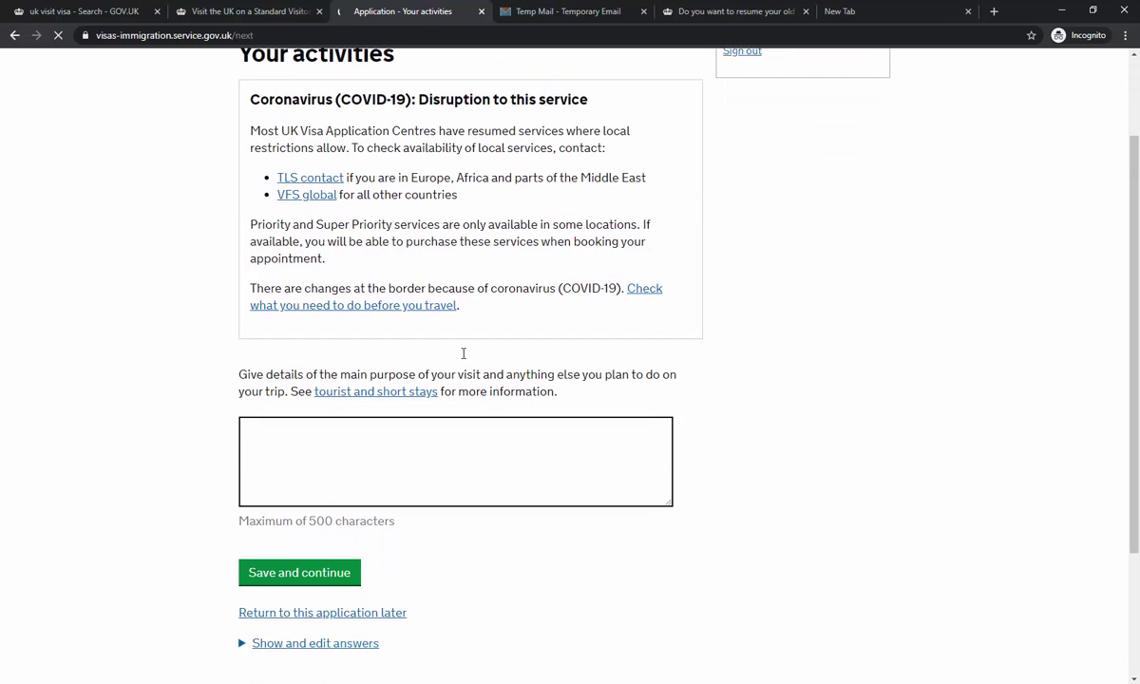
scroll(464, 355, up, 2)
scroll(411, 261, down, 1)
scroll(412, 262, down, 2)
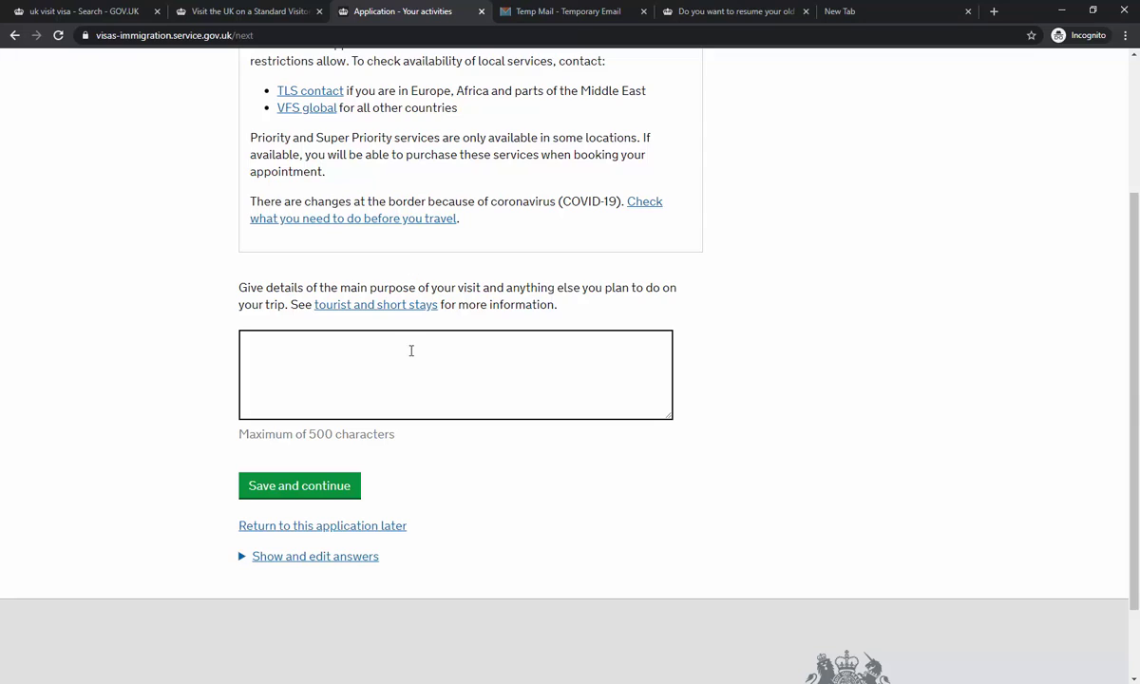
click(440, 381)
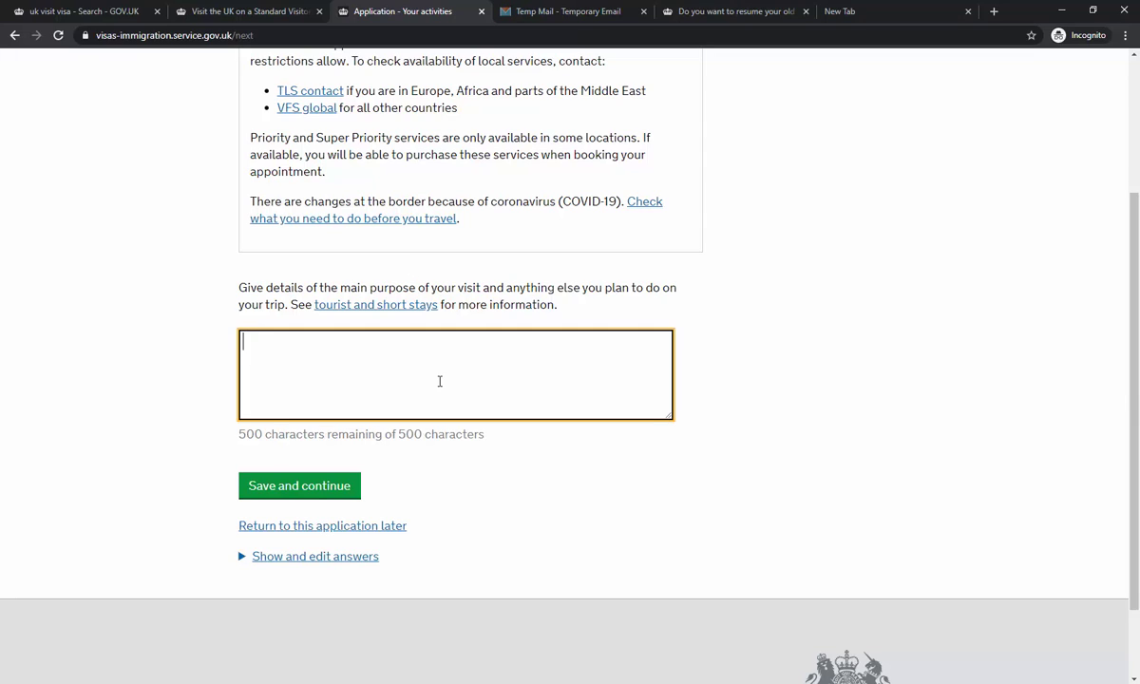
text(SEE COVER L)
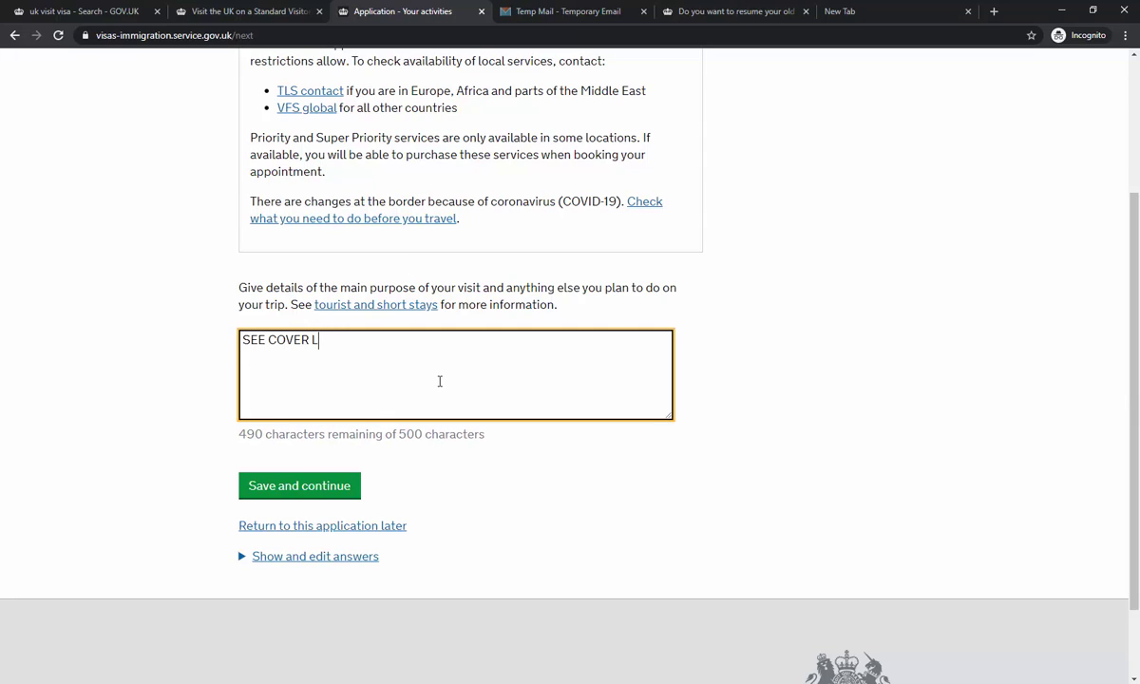
text(ETTER ENCLOSED)
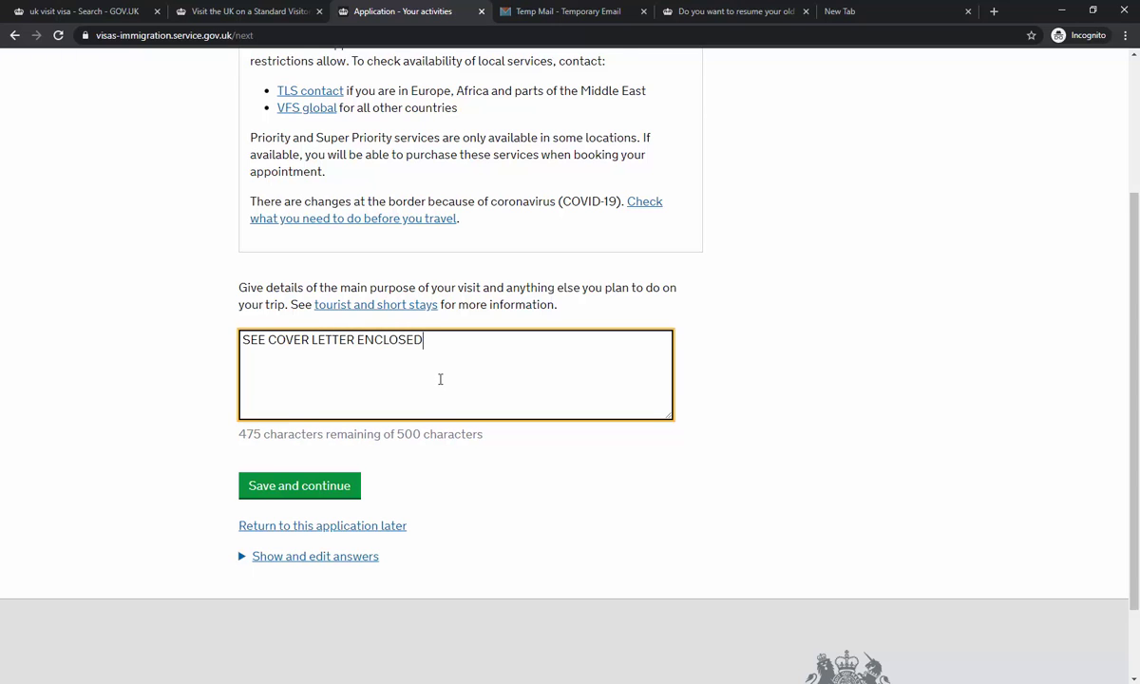
scroll(440, 379, up, 2)
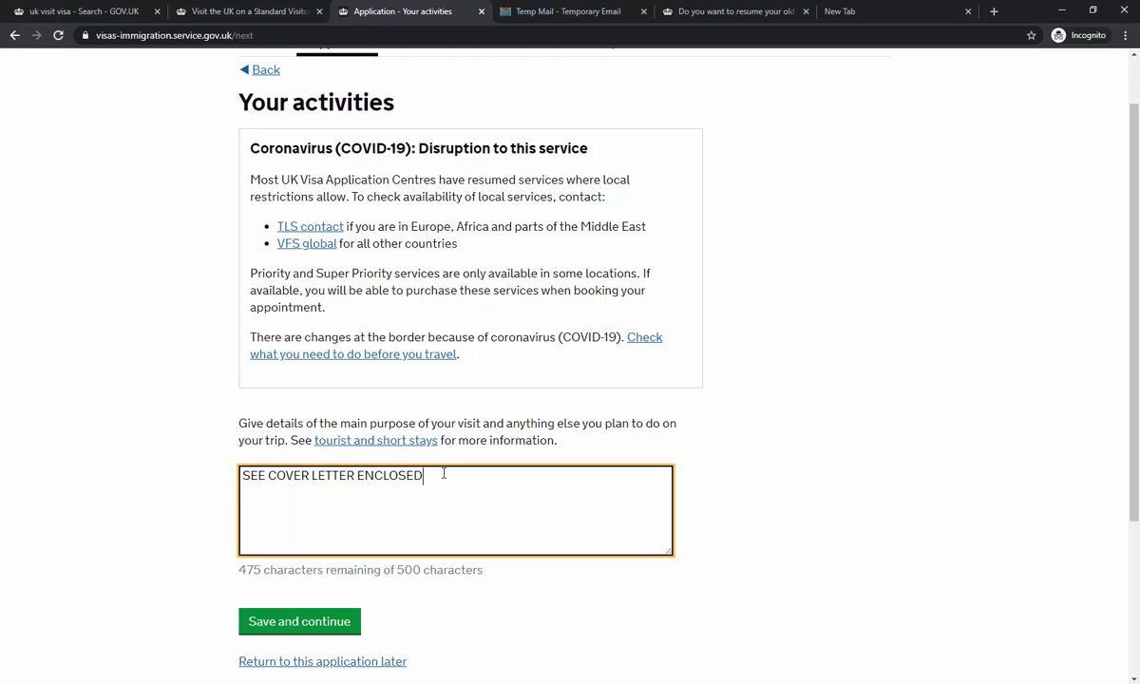
click(325, 623)
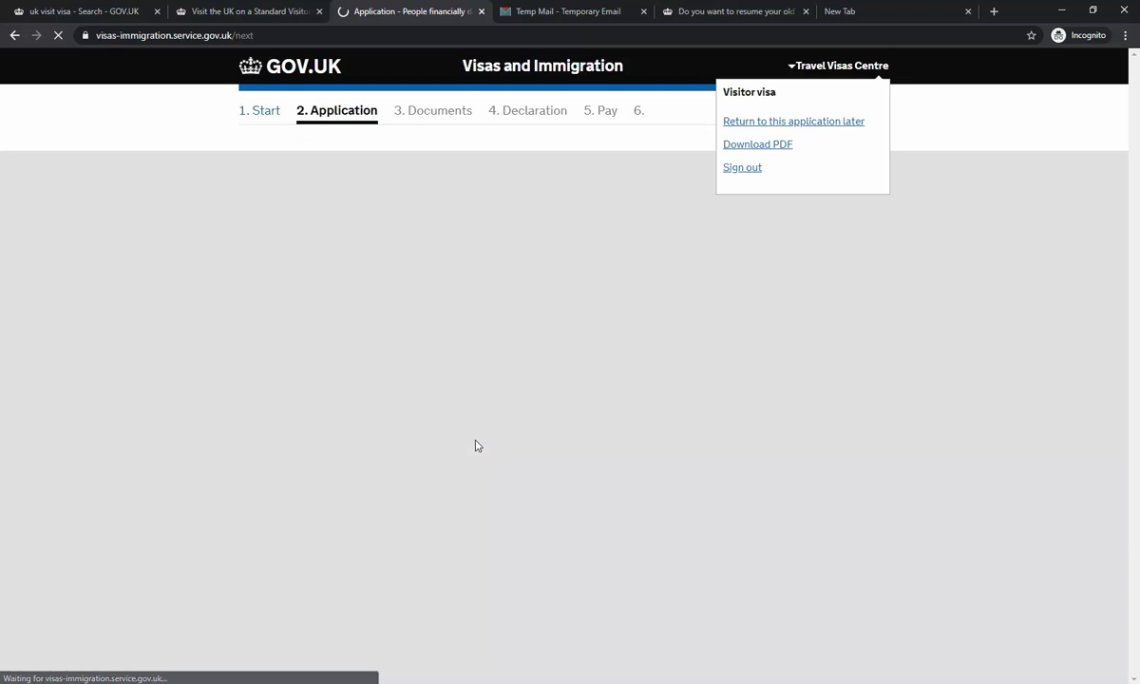
- Answer No to anyone relying on you financially and save
scroll(461, 333, down, 3)
scroll(460, 333, down, 2)
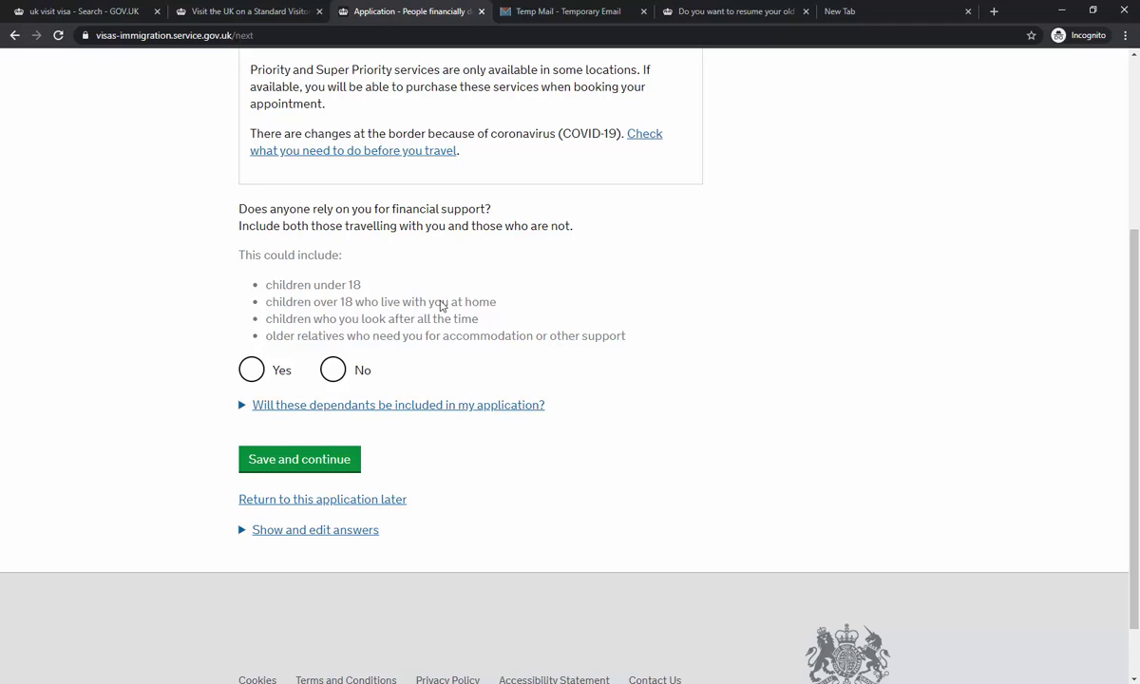
click(332, 369)
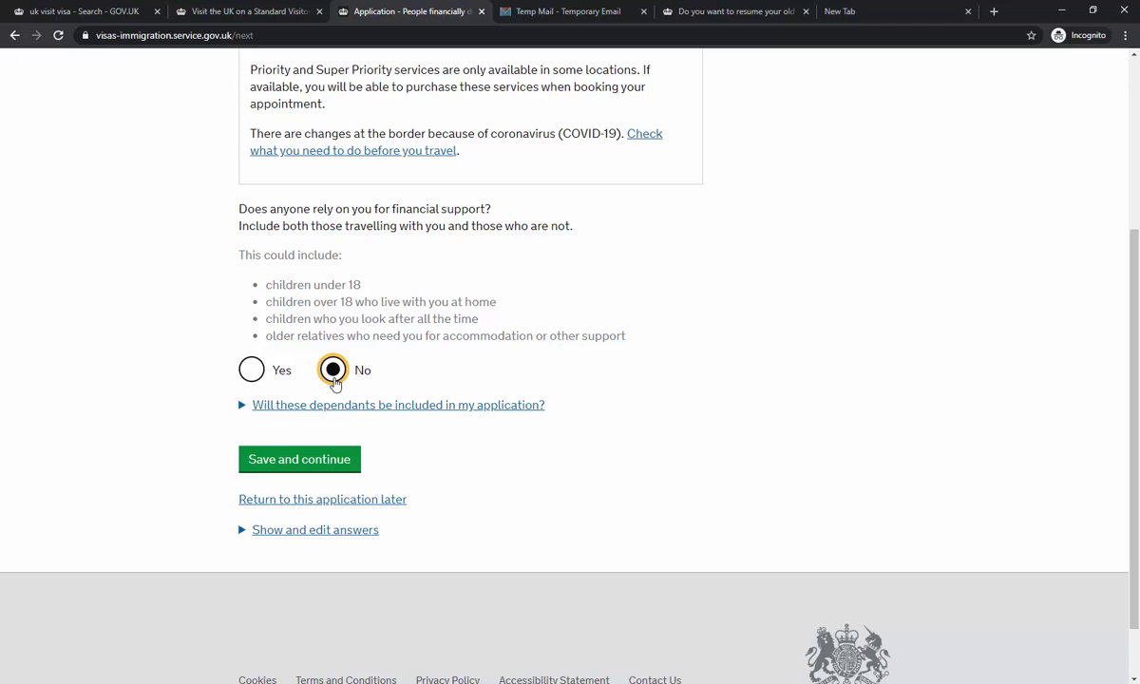
click(328, 459)
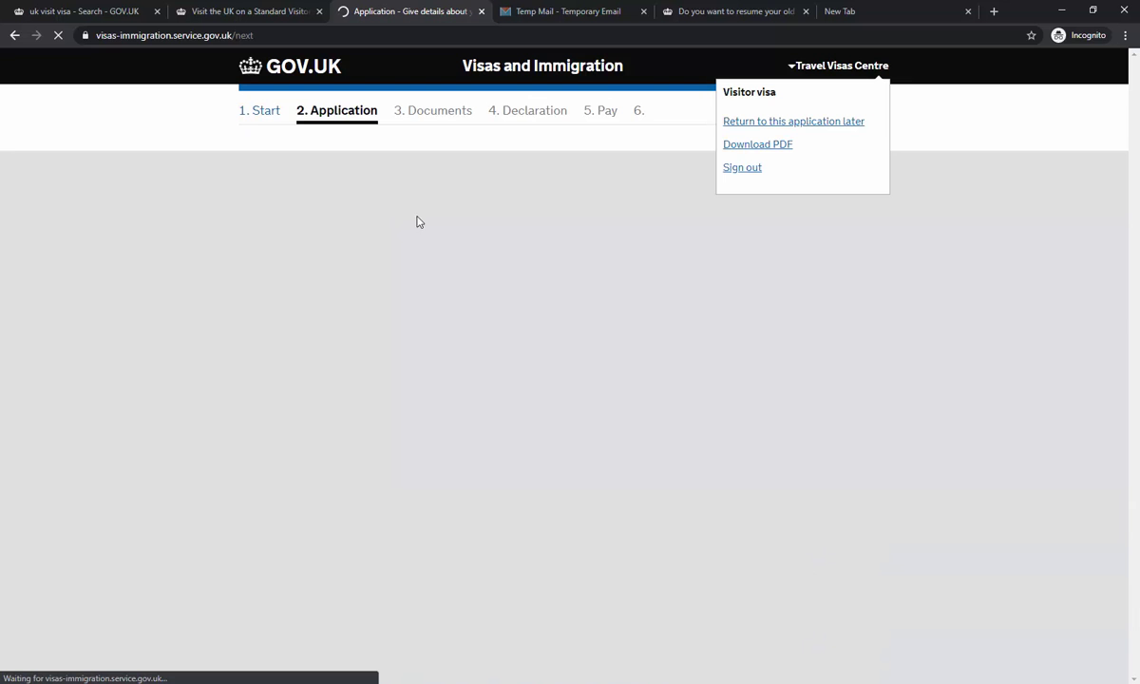
- Submit the first parent's details page
scroll(439, 218, down, 1)
scroll(439, 219, down, 3)
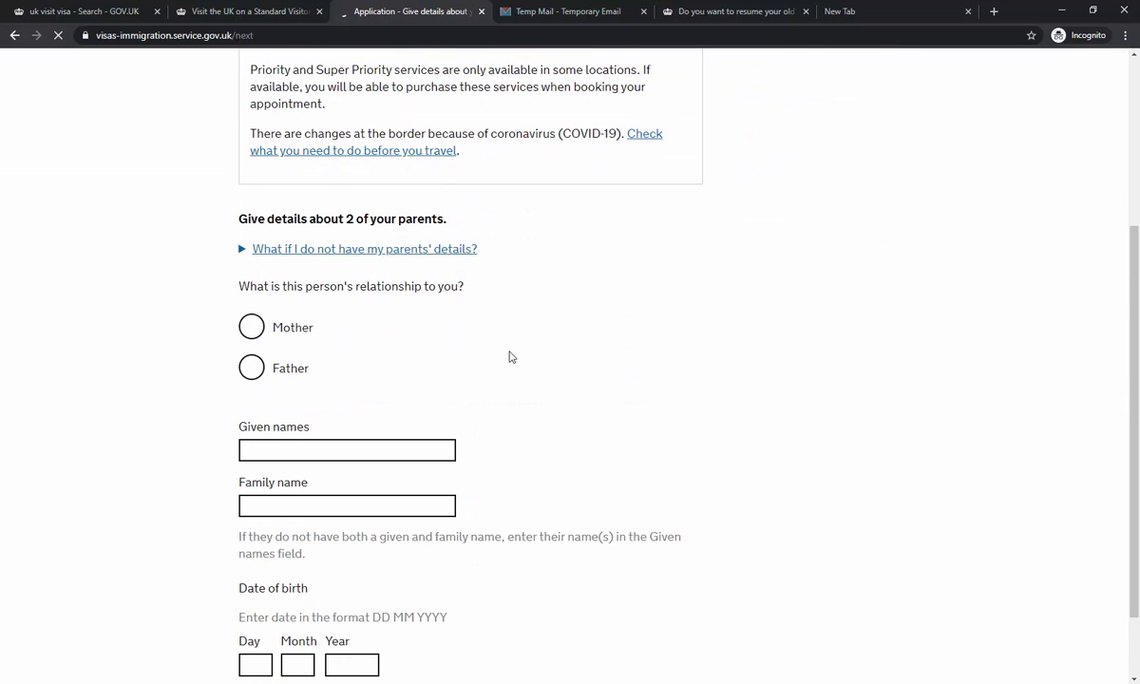
scroll(509, 355, down, 2)
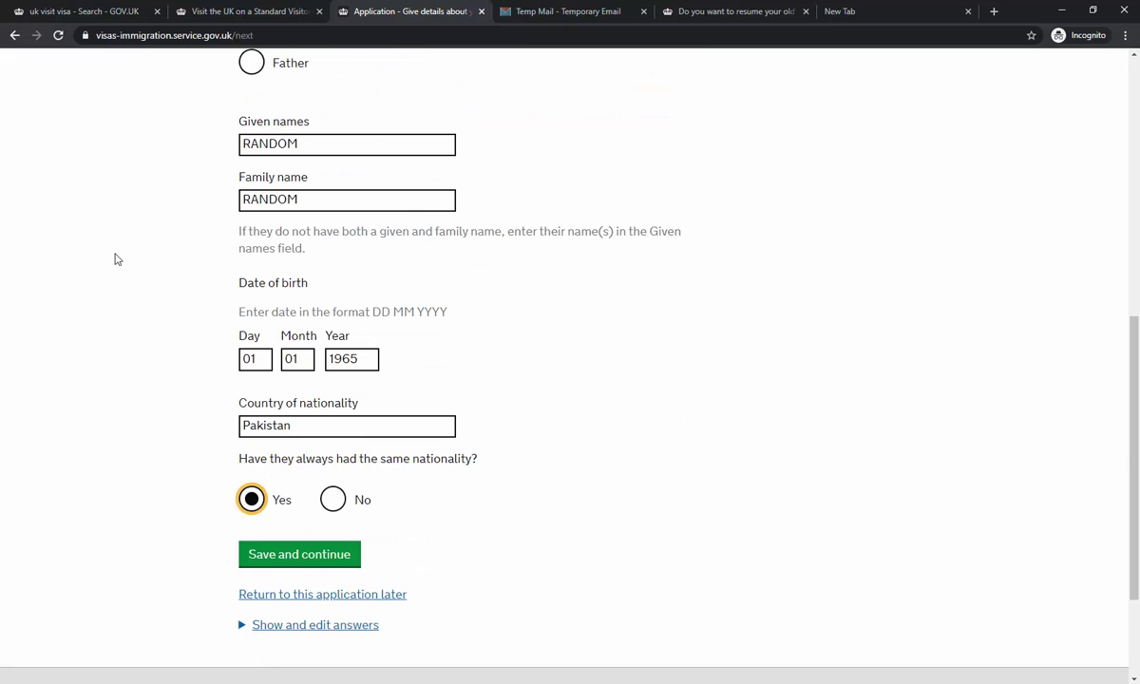
scroll(105, 249, up, 2)
scroll(328, 361, down, 3)
click(331, 419)
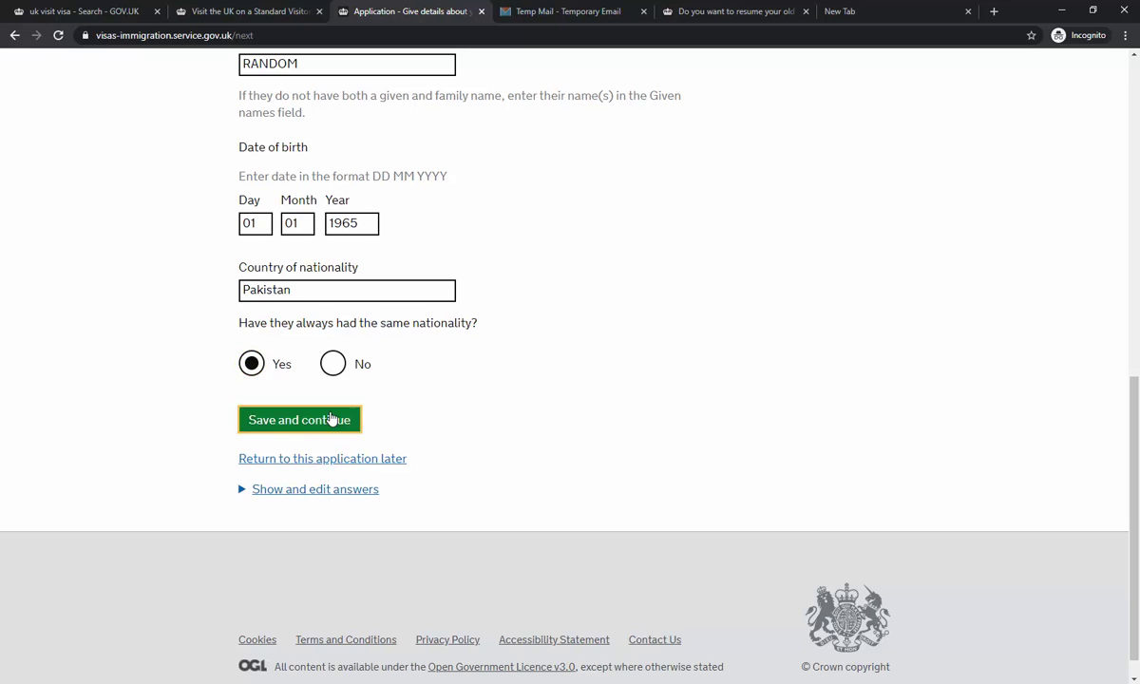
- Mark the next parent as father and enter his given and family names
scroll(367, 388, up, 3)
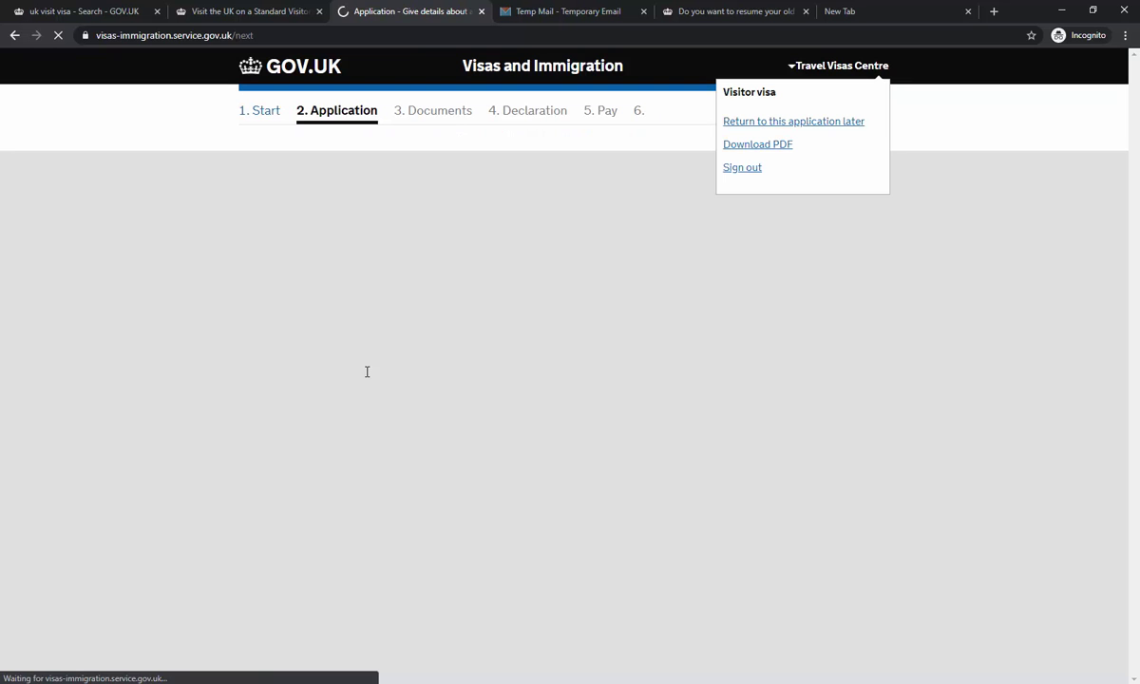
scroll(369, 385, down, 3)
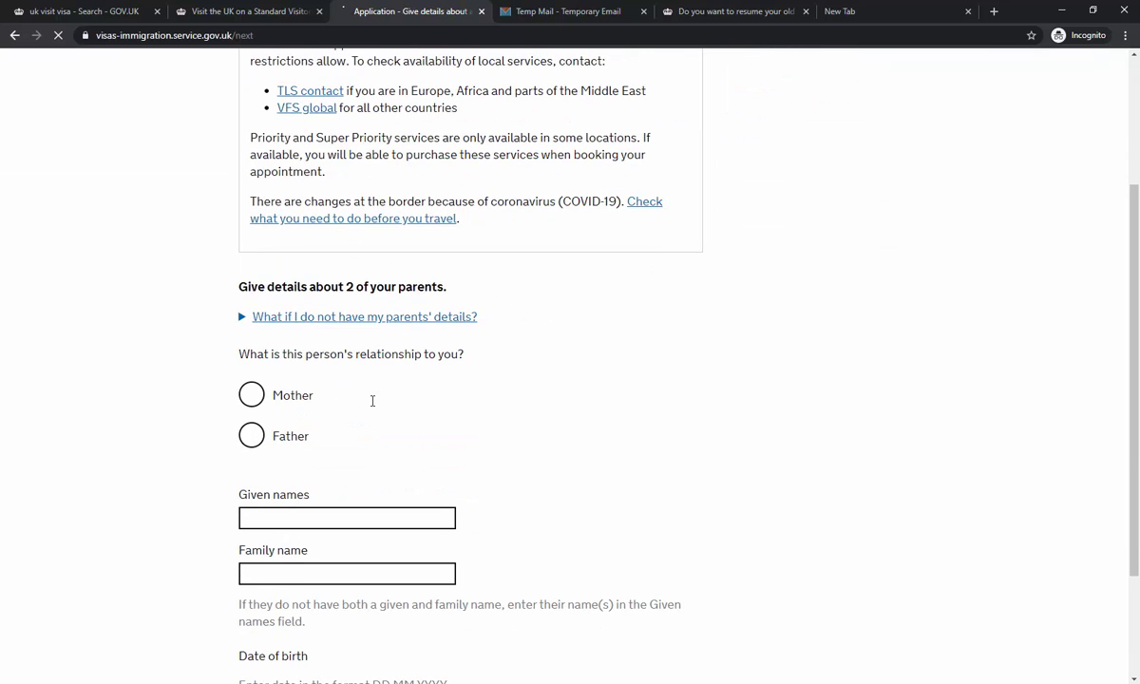
click(289, 441)
scroll(291, 447, down, 2)
click(293, 388)
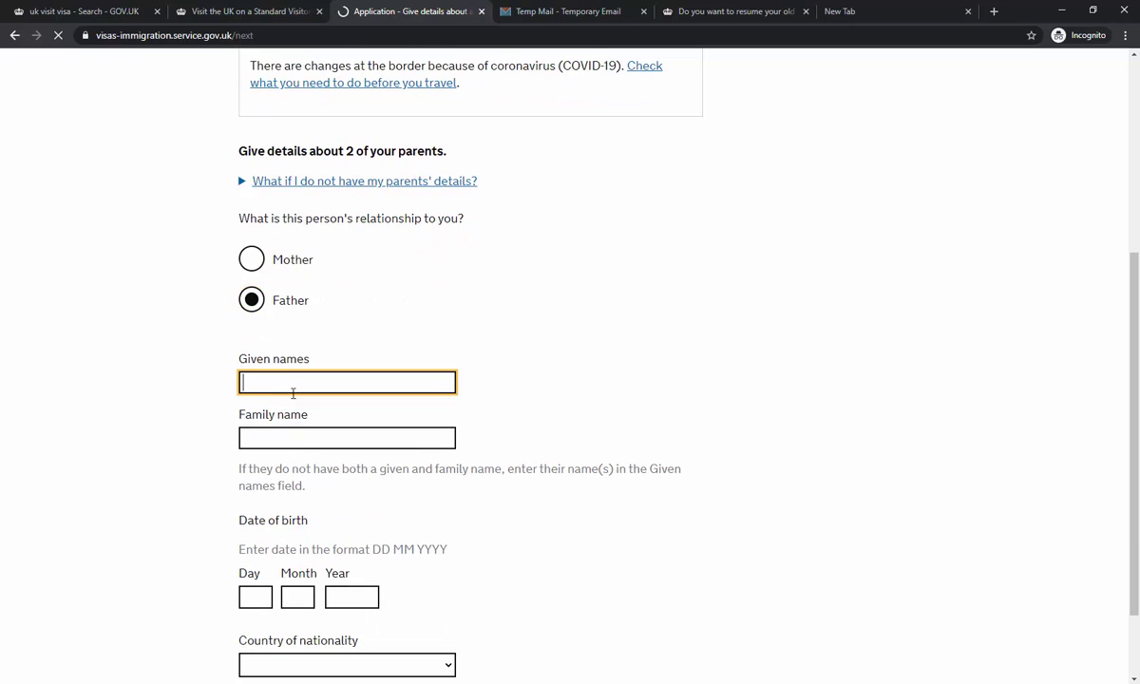
text(random)
key(Tab)
text(random)
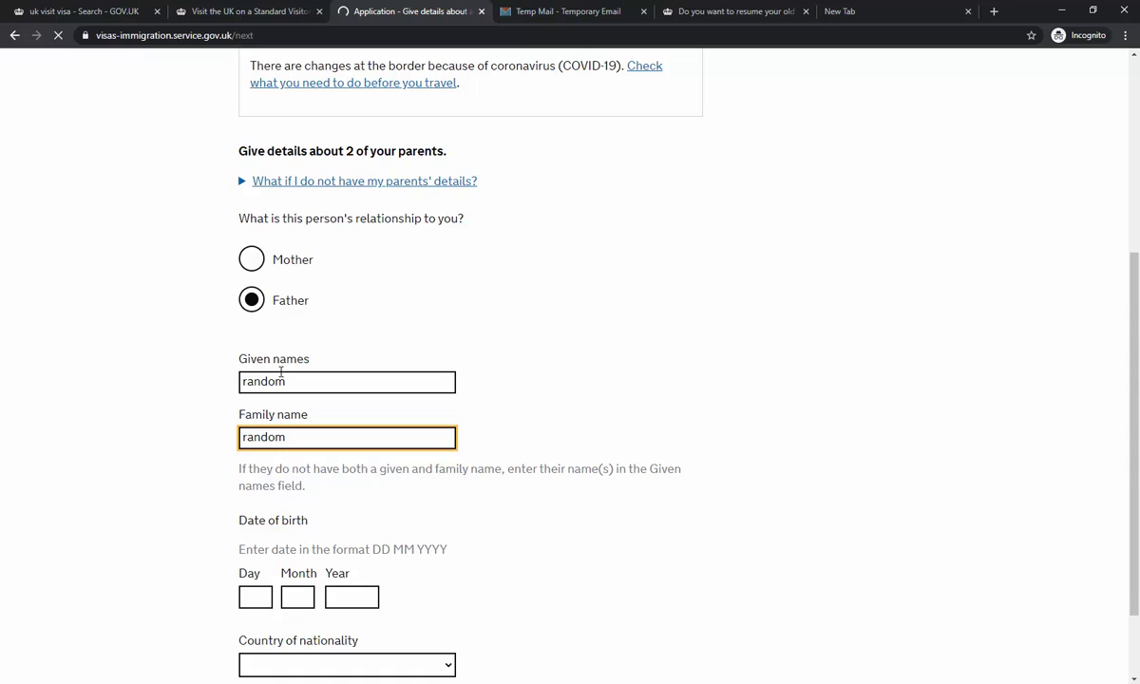
scroll(281, 372, down, 2)
click(252, 396)
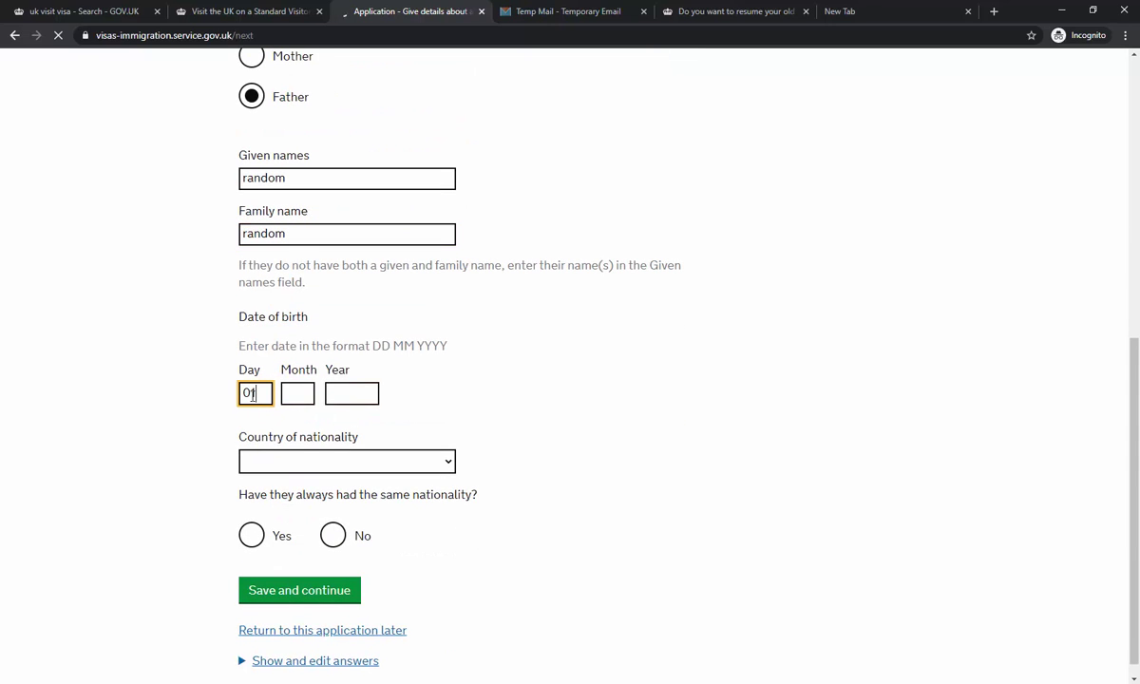
key(Tab)
text(01)
key(Tab)
text(19)
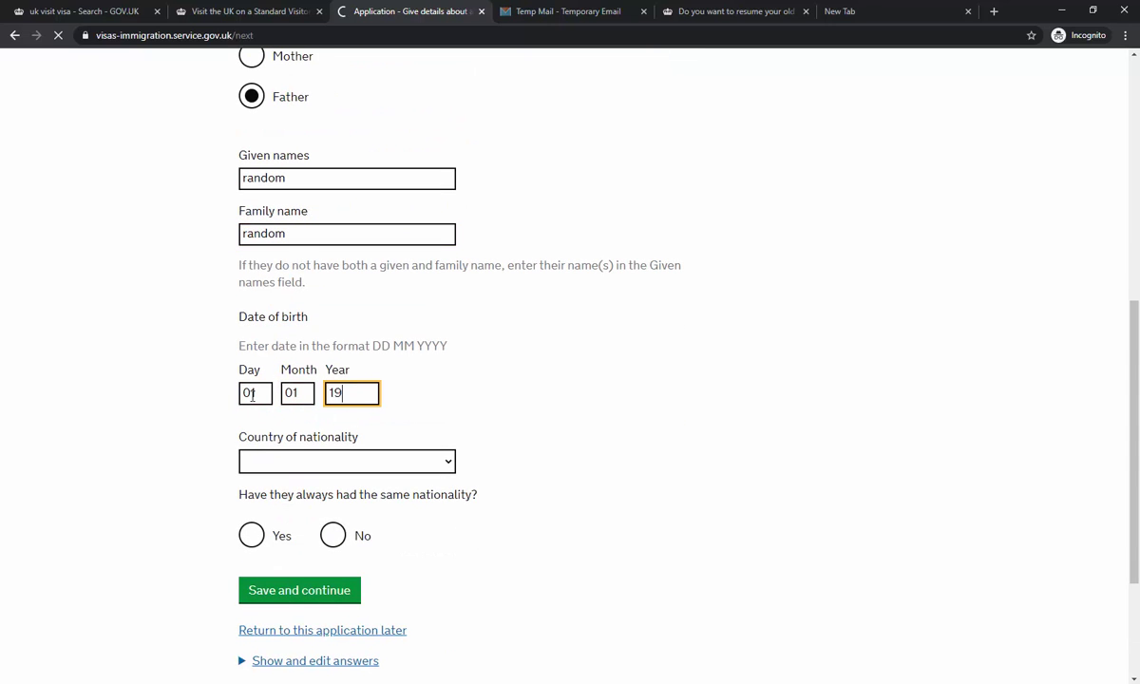
text(65)
click(354, 464)
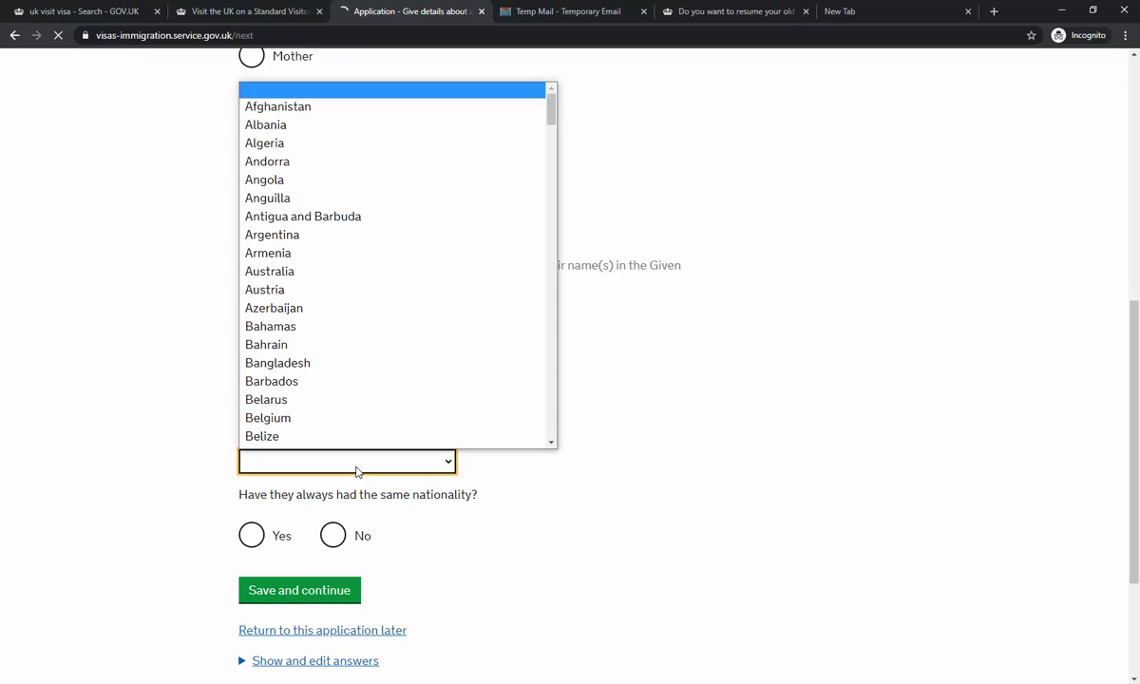
key(p)
key(Return)
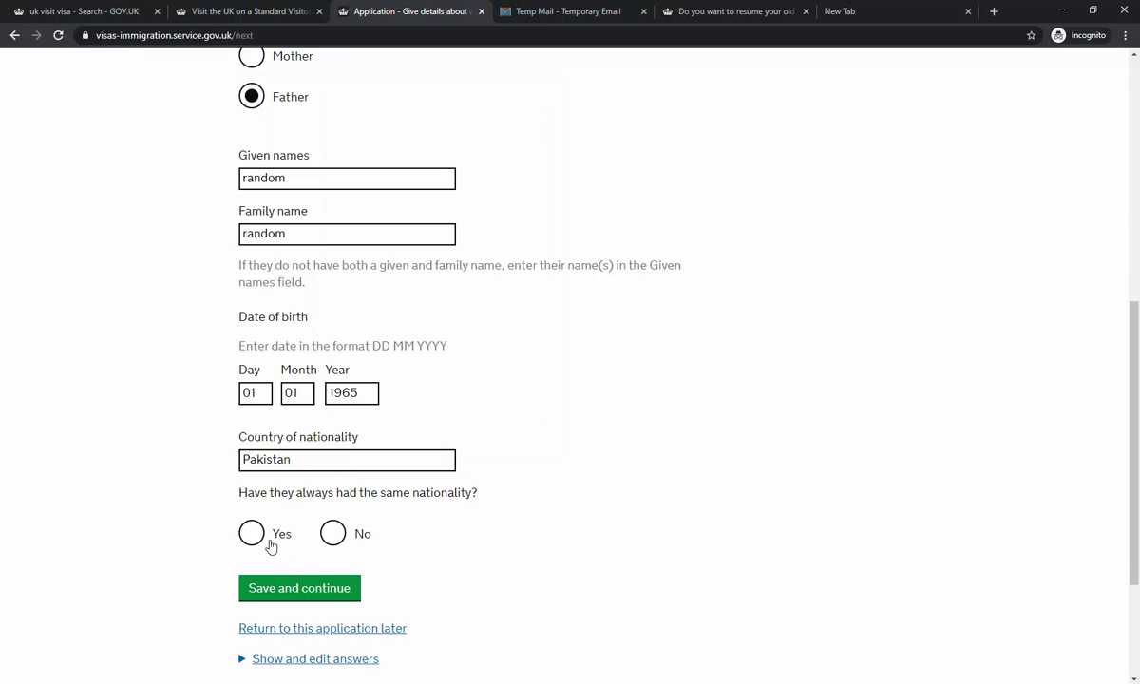
click(272, 540)
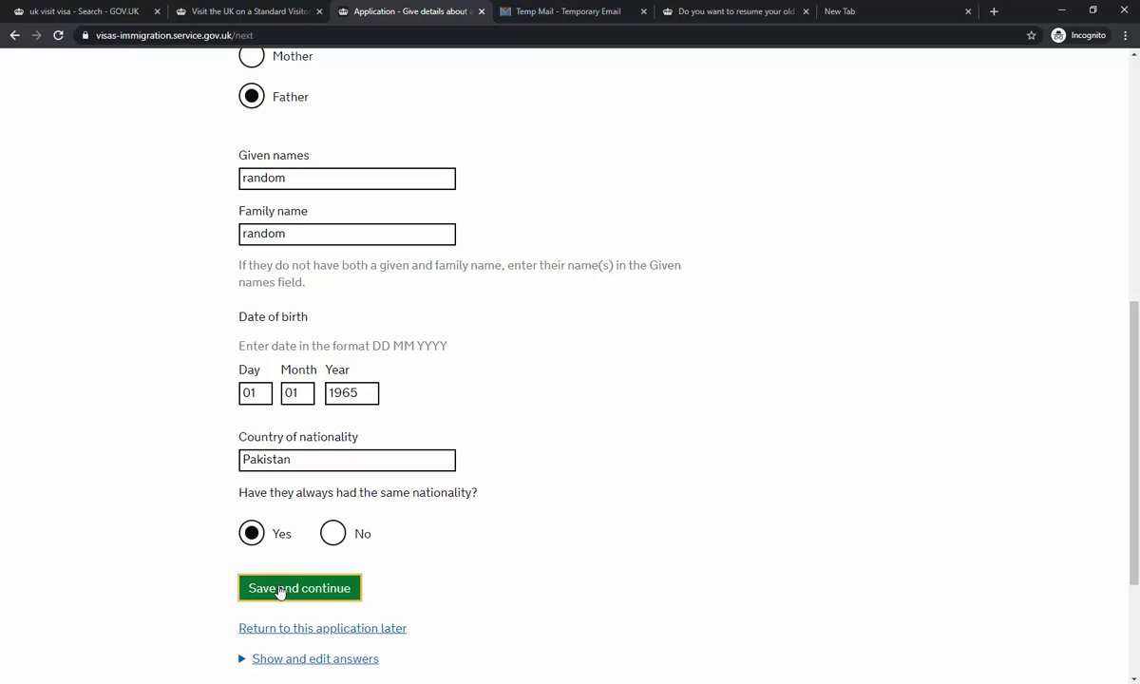
click(279, 591)
- Answer No to having family in the UK and to organised group travel
scroll(518, 252, down, 2)
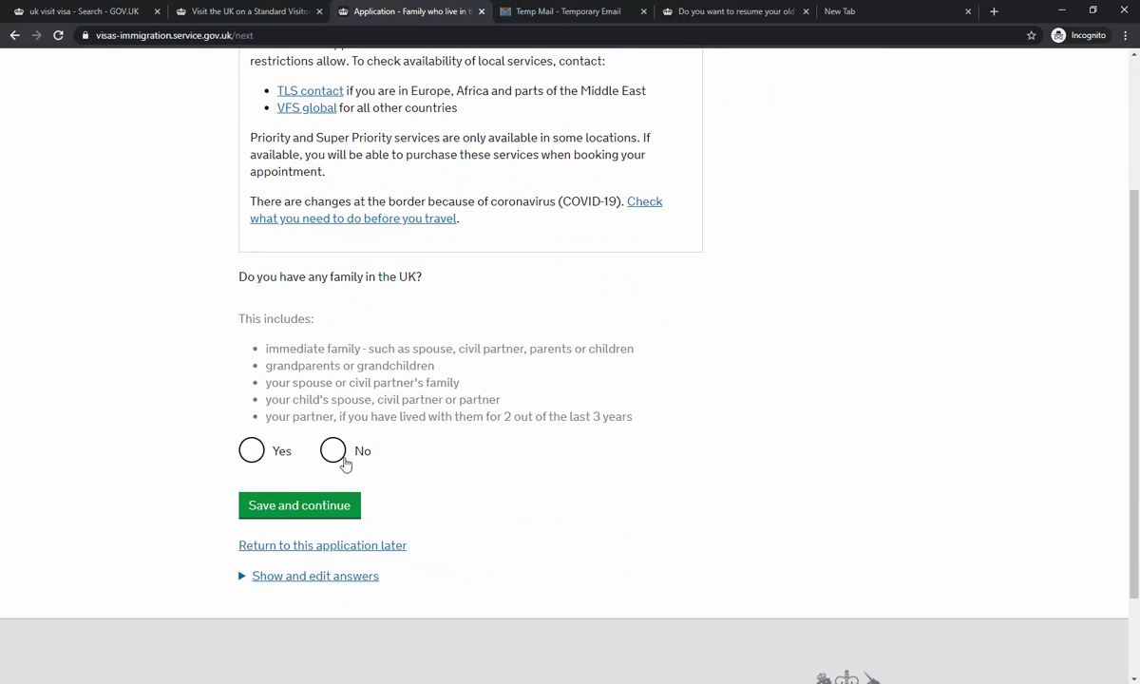
click(332, 451)
click(273, 513)
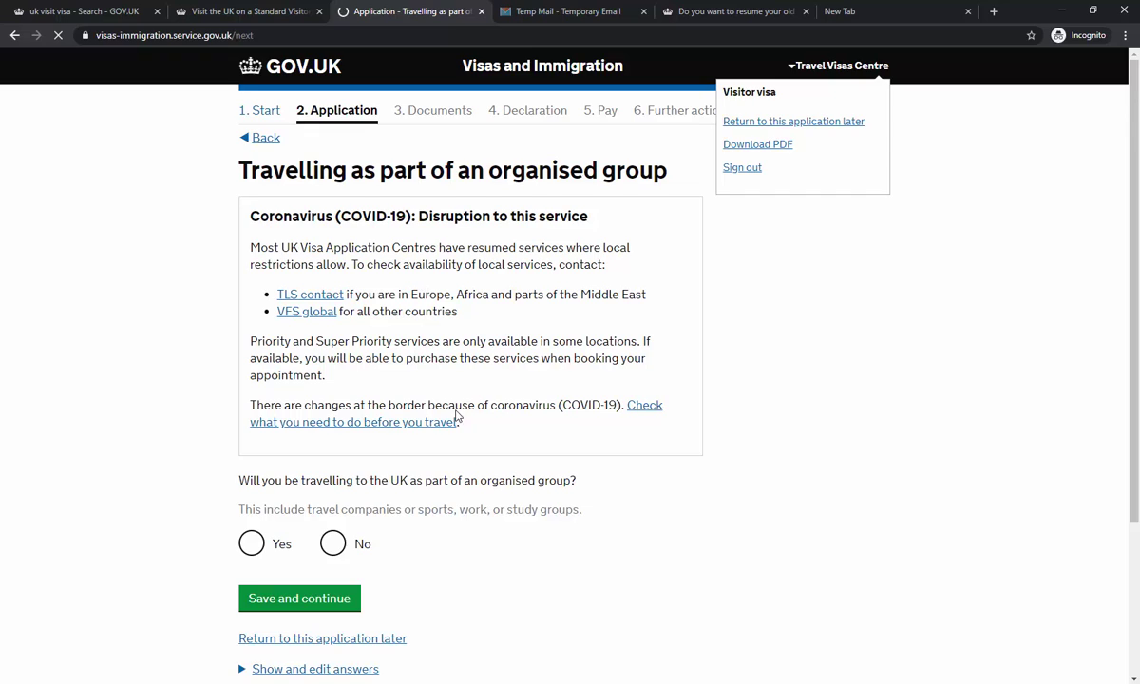
scroll(433, 394, down, 1)
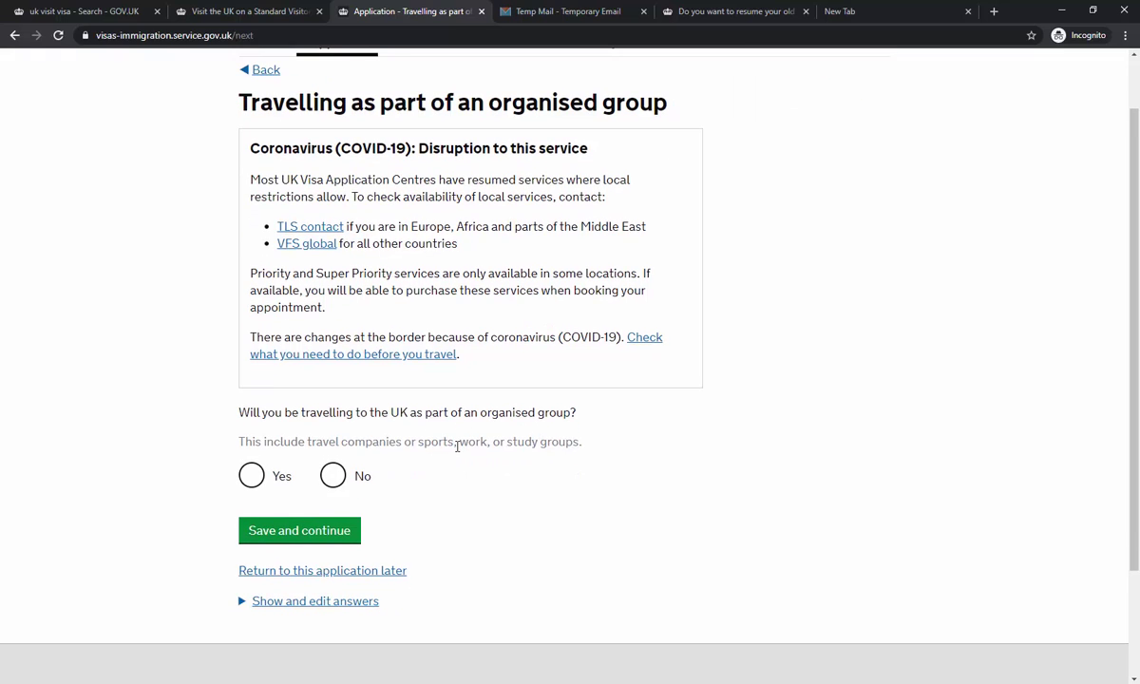
click(332, 475)
click(320, 541)
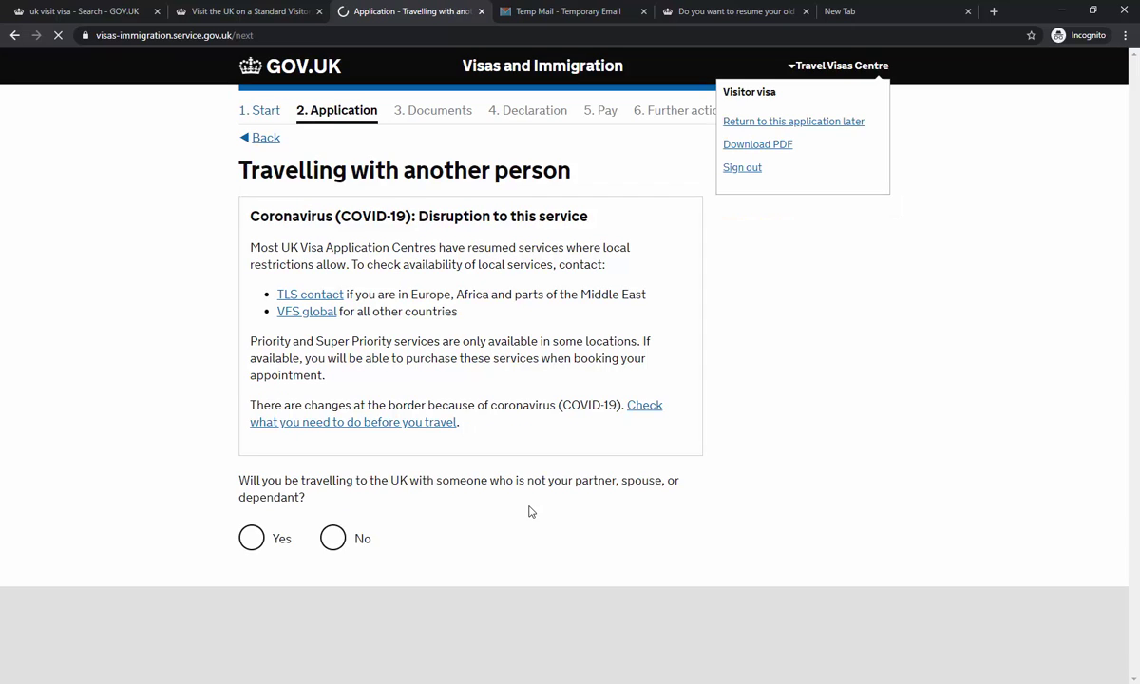
- Answer No to travelling with another person, then Yes to having a UK address
scroll(530, 512, down, 1)
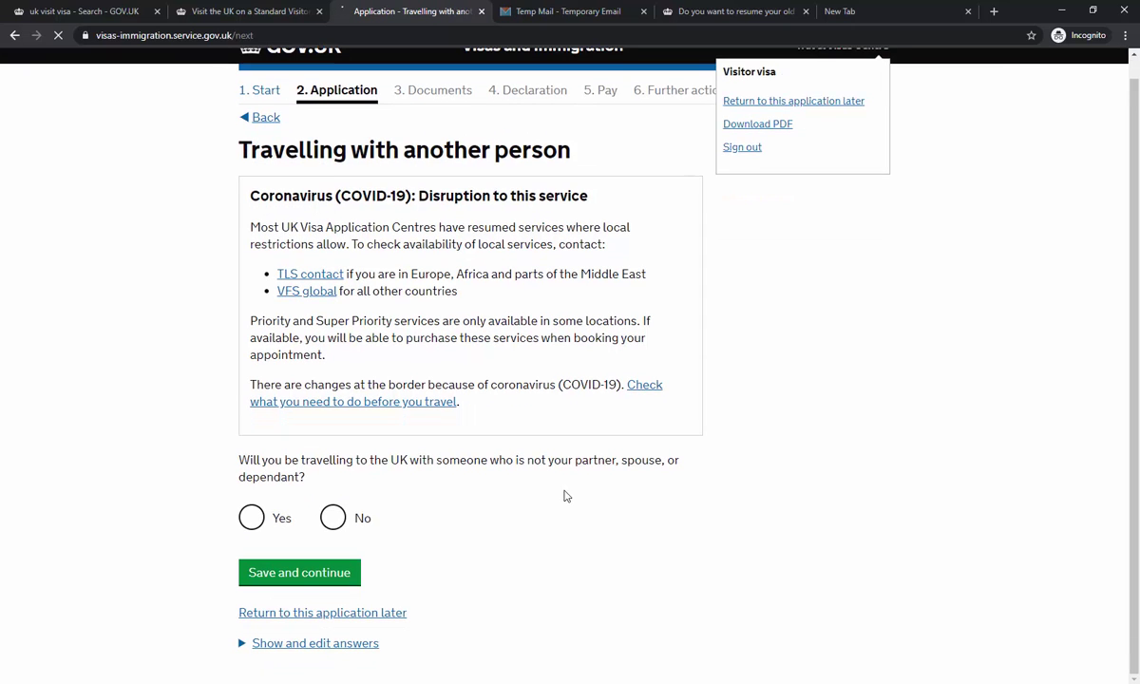
click(333, 517)
click(314, 576)
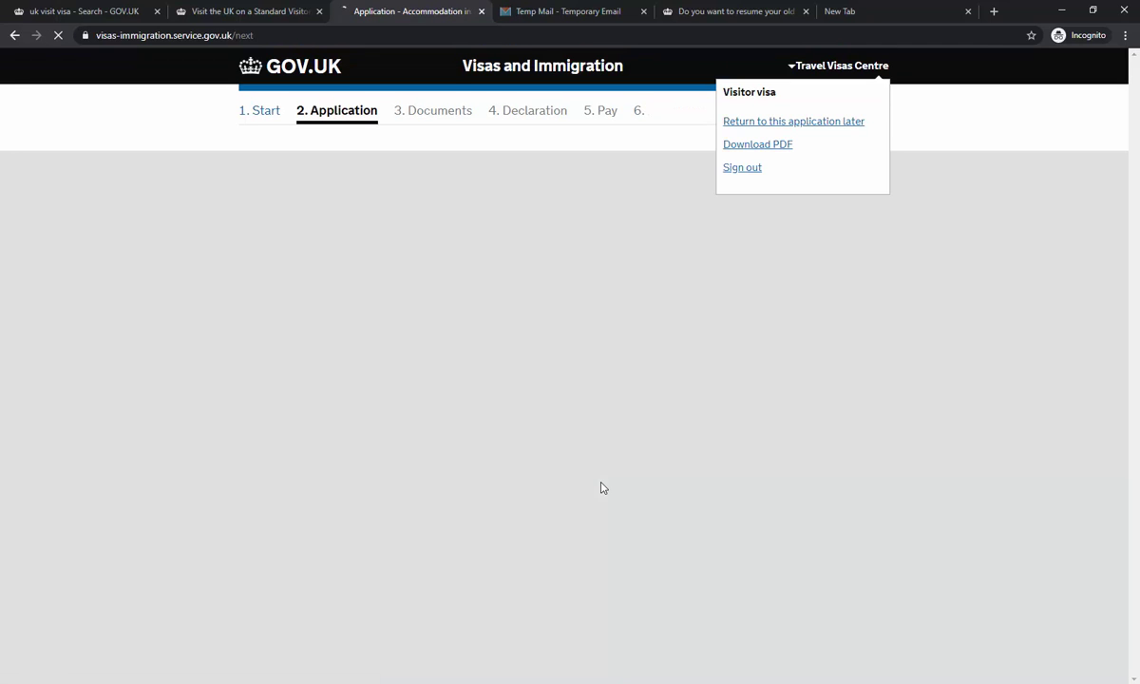
scroll(600, 484, down, 3)
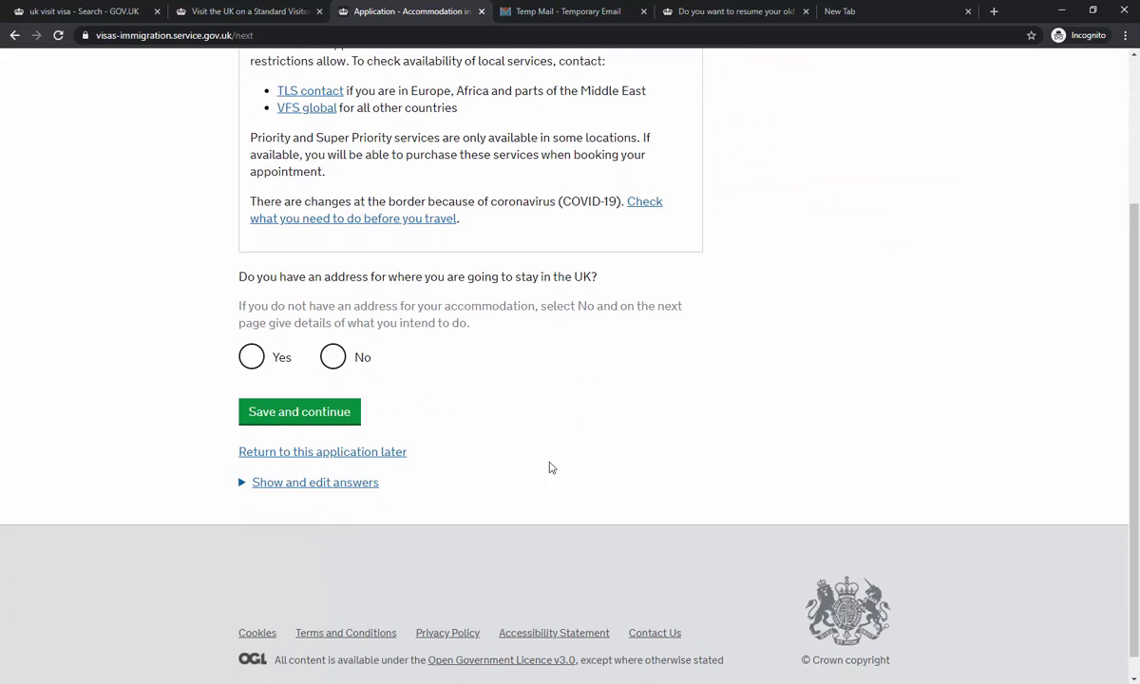
click(258, 361)
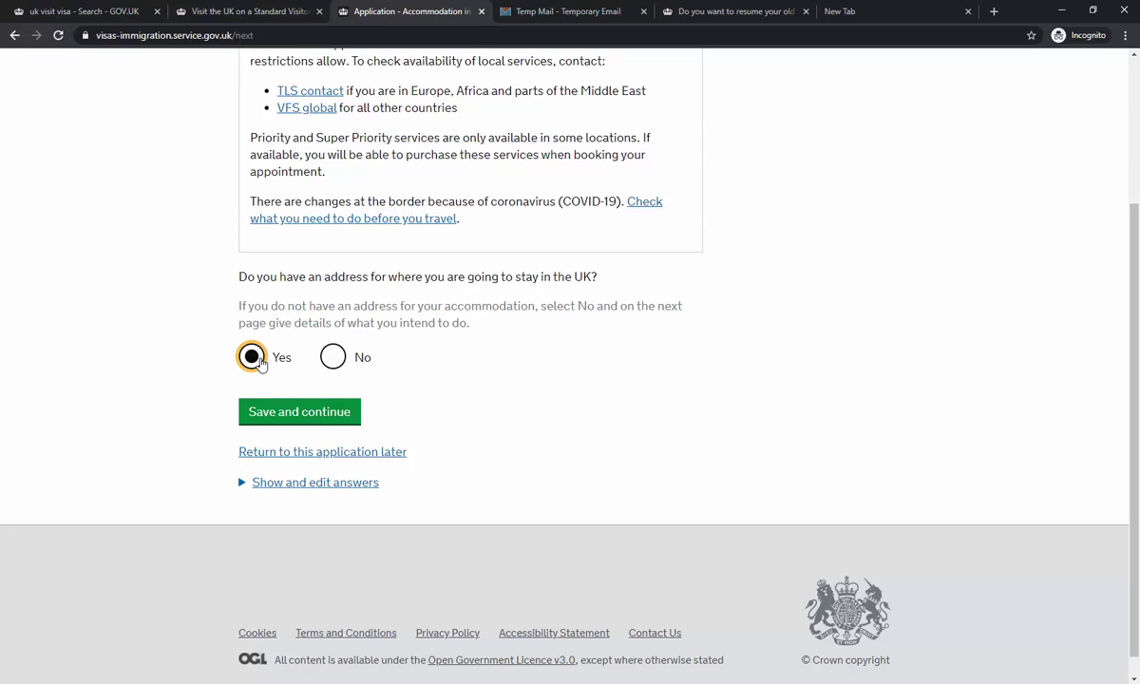
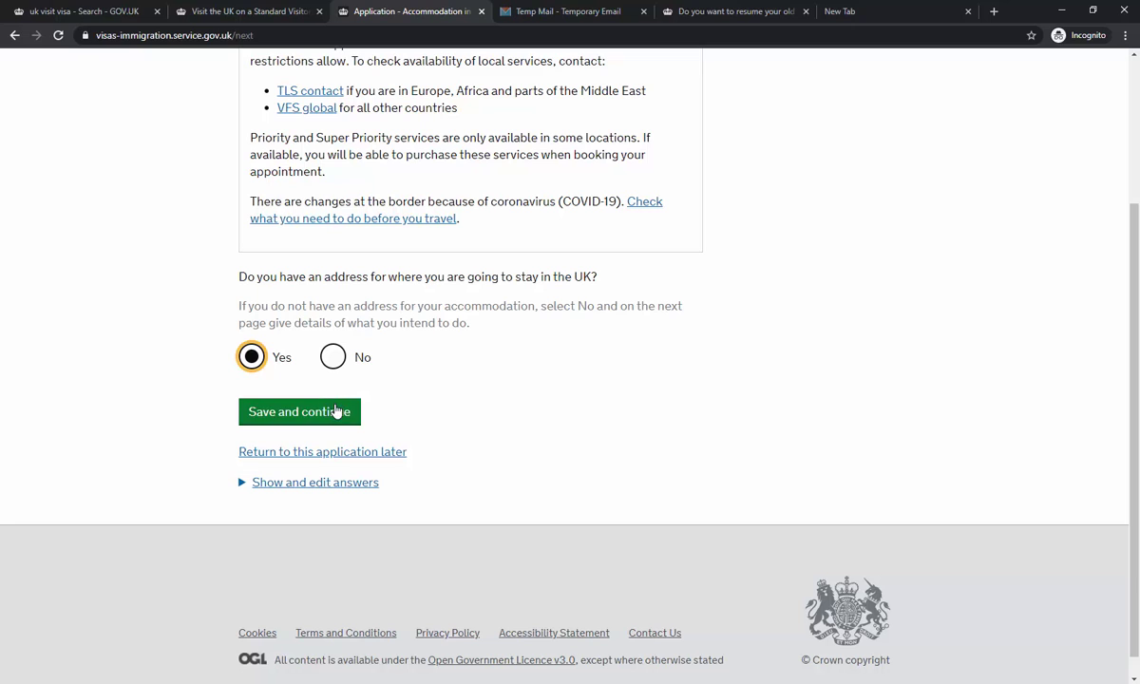
- Save the Yes answer to having a UK address to stay at
click(281, 411)
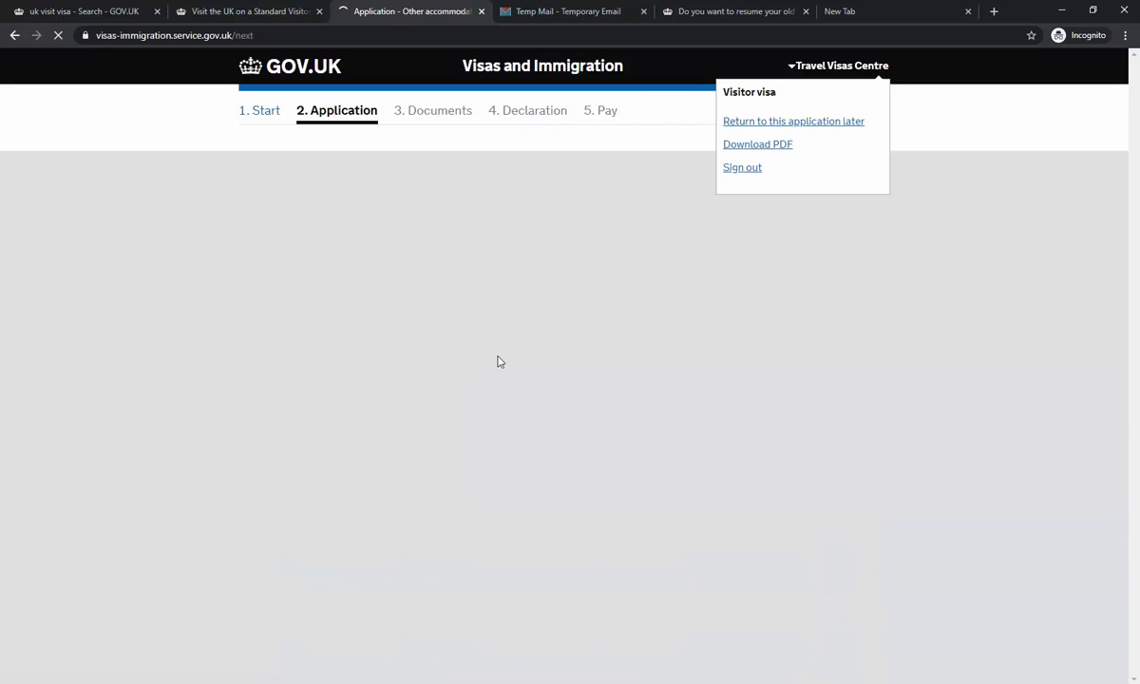
- Enter STAR CITY HOTEL, BDROKILED ROAD, BRADFORD with postcode BD54 Q35 as the stay address
scroll(496, 356, down, 5)
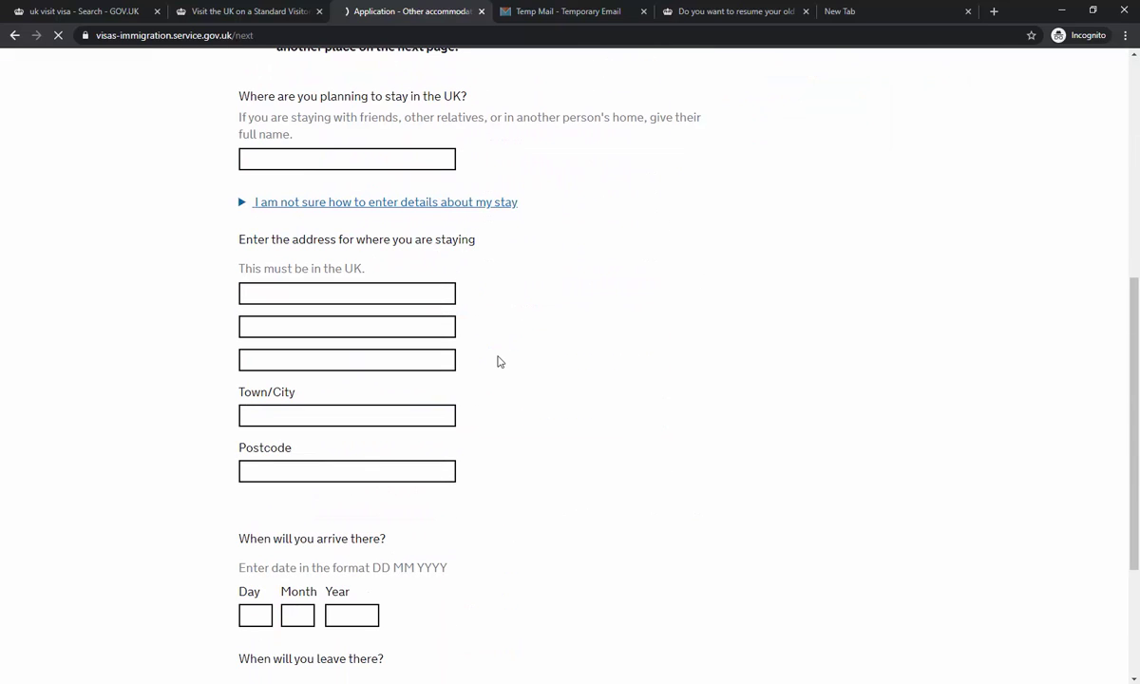
click(333, 154)
text(ST)
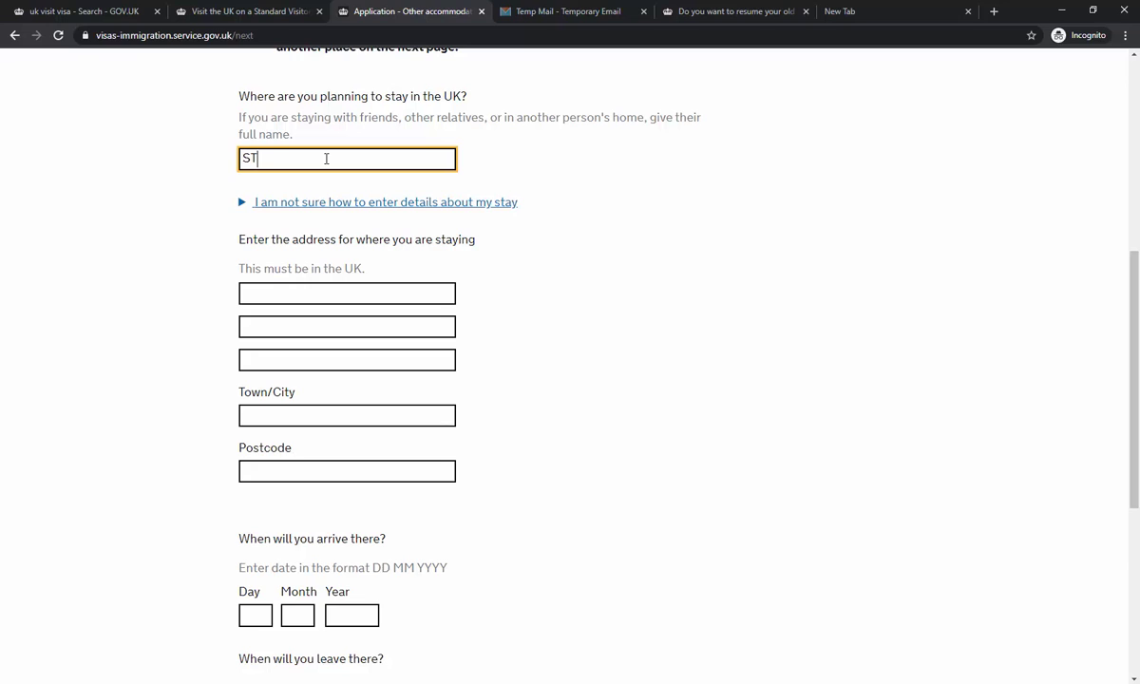
text(AR CITY HOTEL)
click(327, 291)
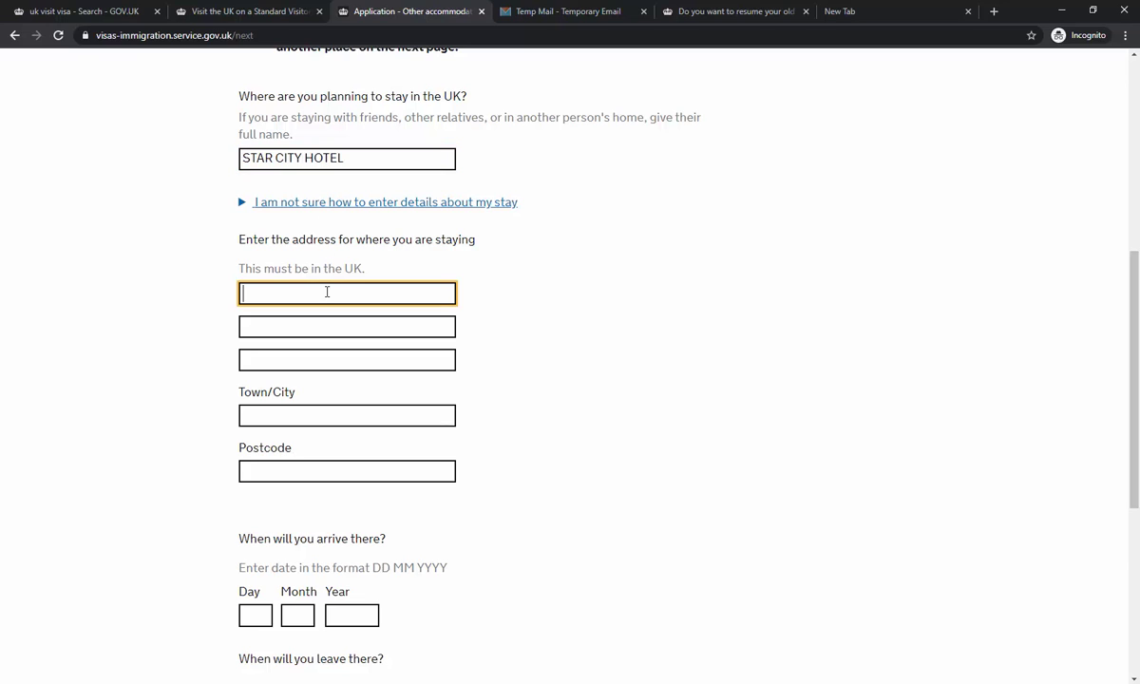
text(BD)
text(ROK)
text(ILED ROAD)
key(Tab)
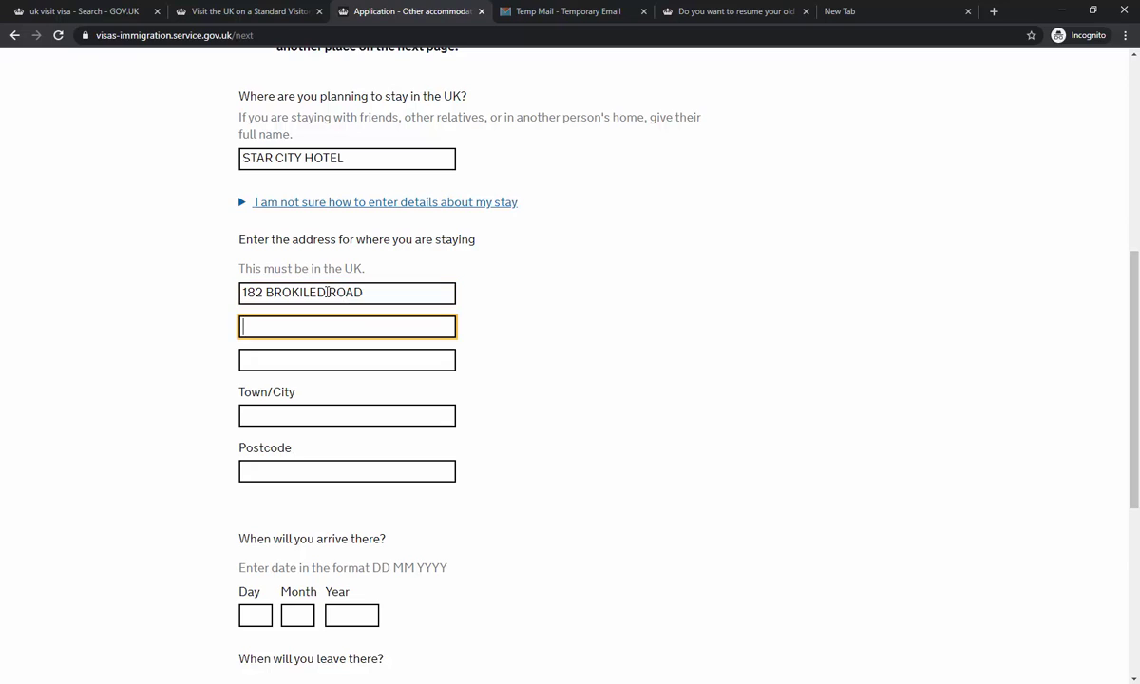
key(Tab)
key(Tab)
text(BR)
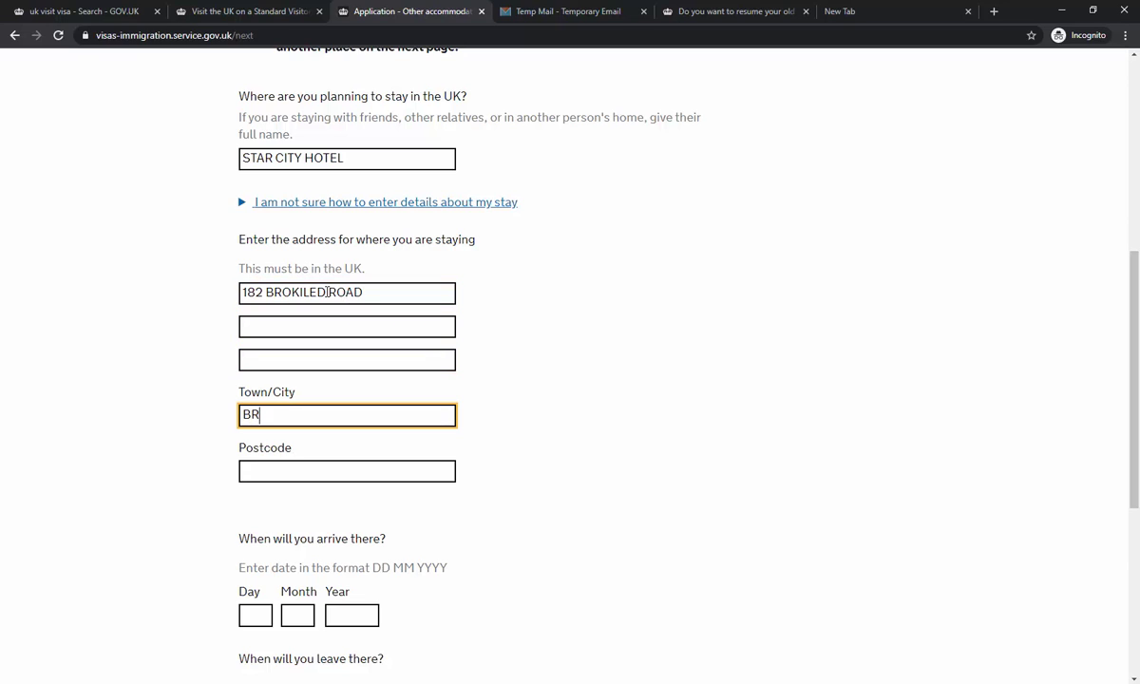
text(ADFORD)
key(Tab)
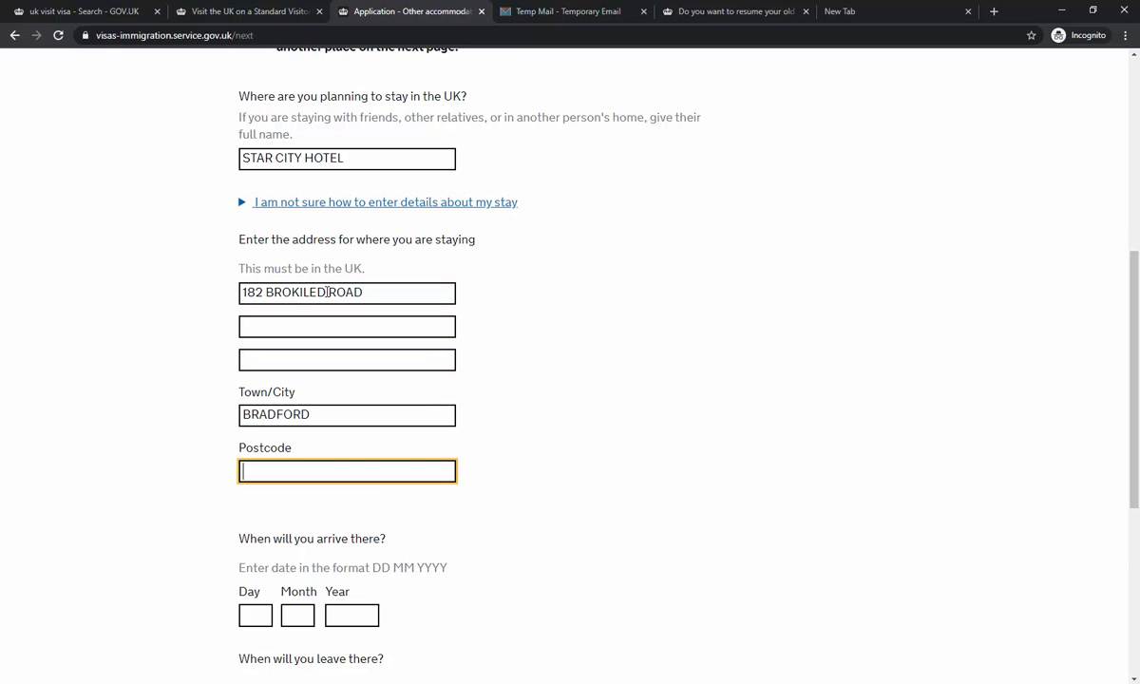
text(BD54)
text( Q354)
key(BackSpace)
- Set arrival 01 01 2021 and leaving 01 09 2021, then save the stay details
scroll(389, 331, down, 3)
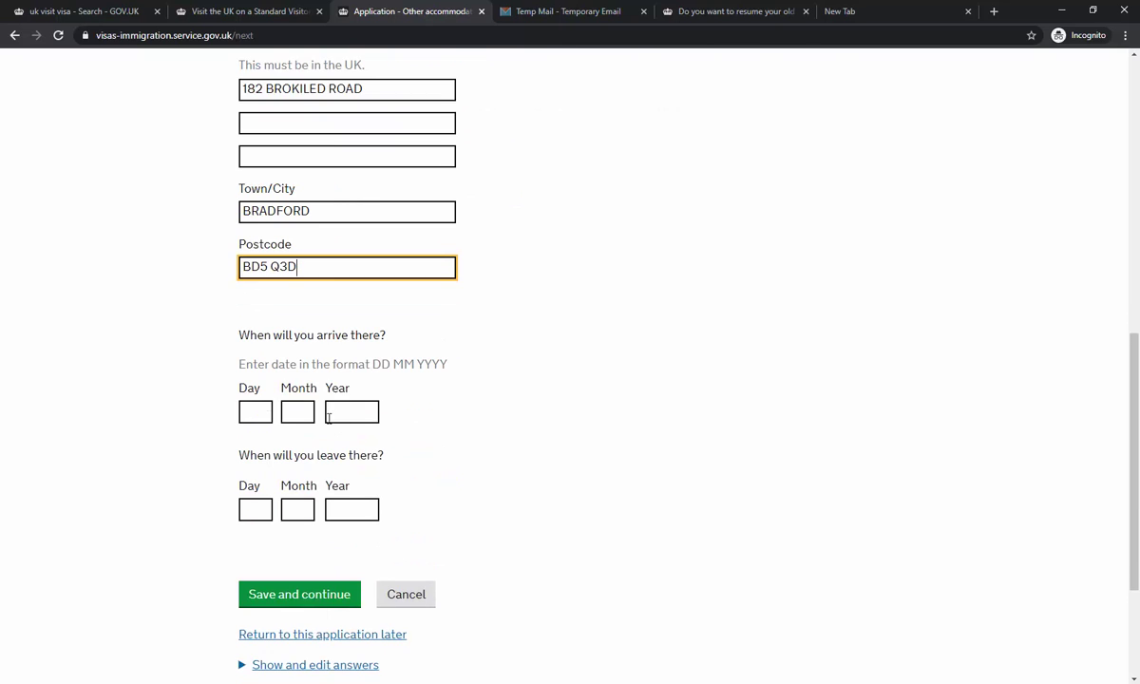
click(250, 410)
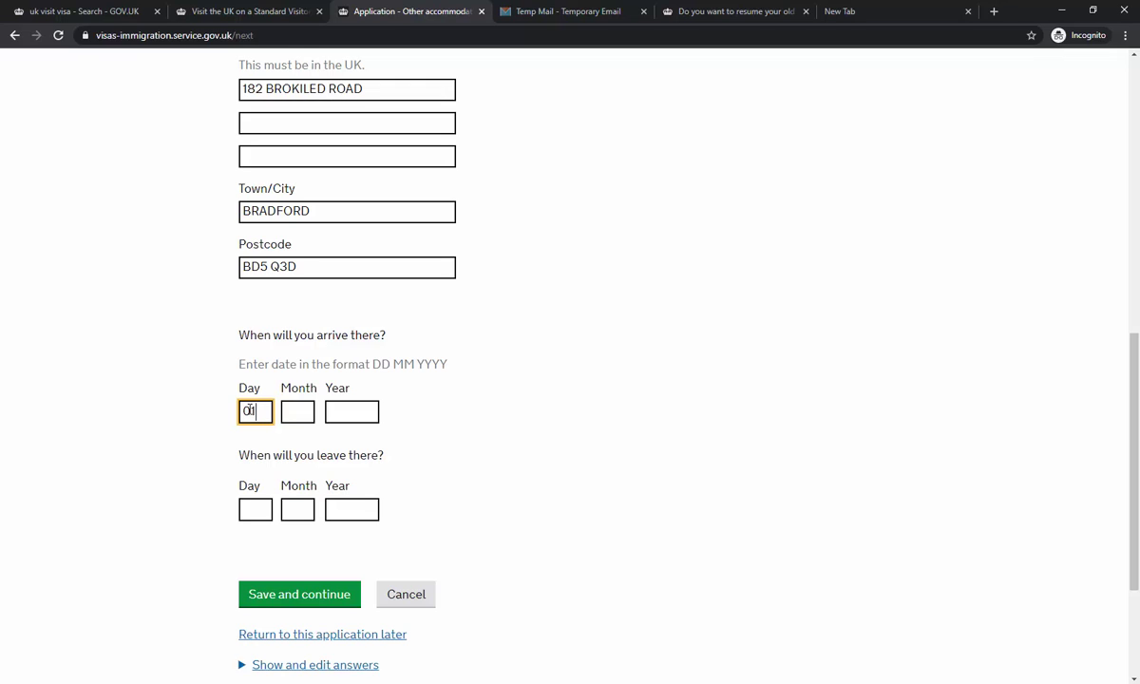
text(01)
key(Tab)
key(Tab)
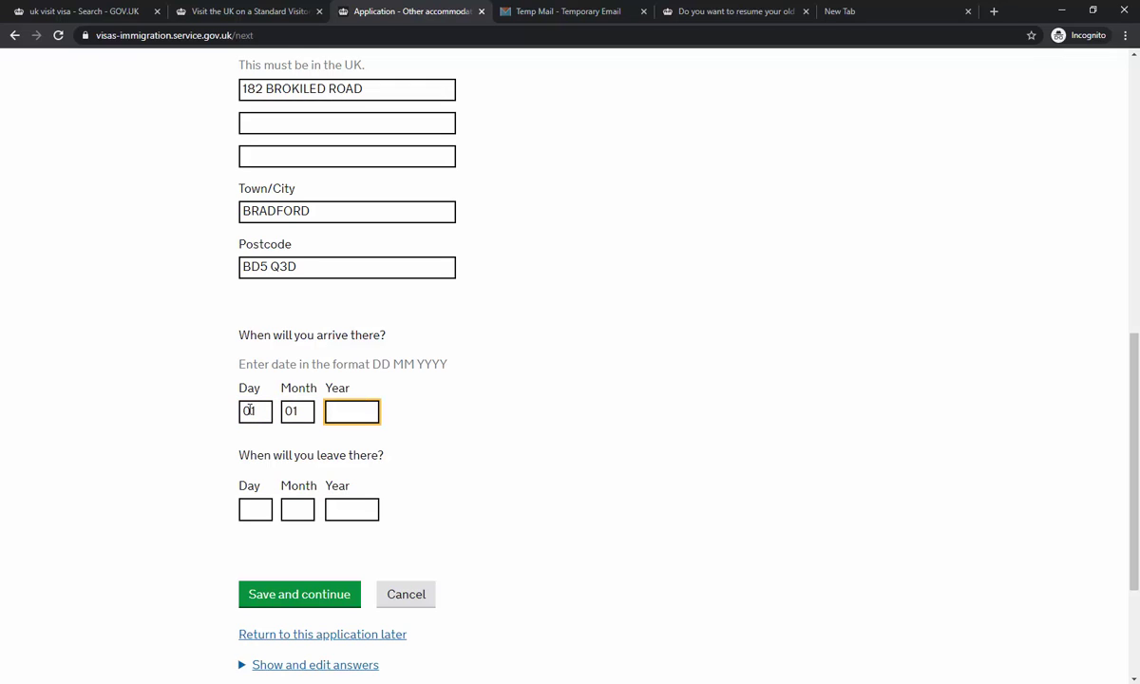
text(2021)
key(Tab)
text(01)
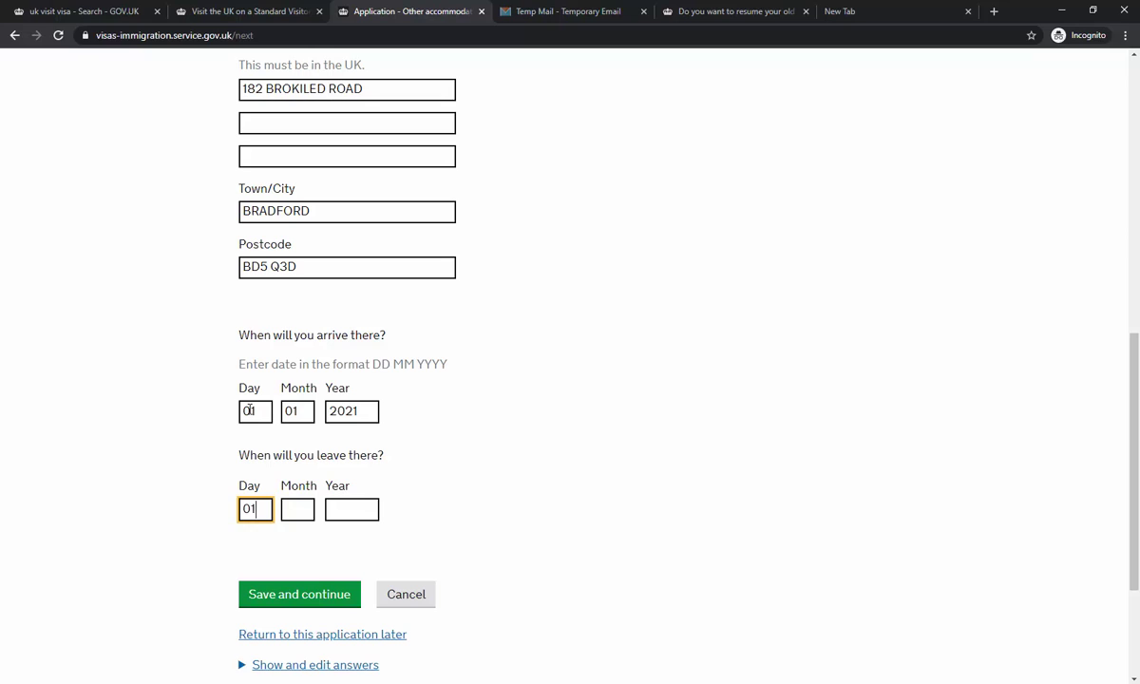
key(Tab)
text(09)
key(Tab)
text(2021)
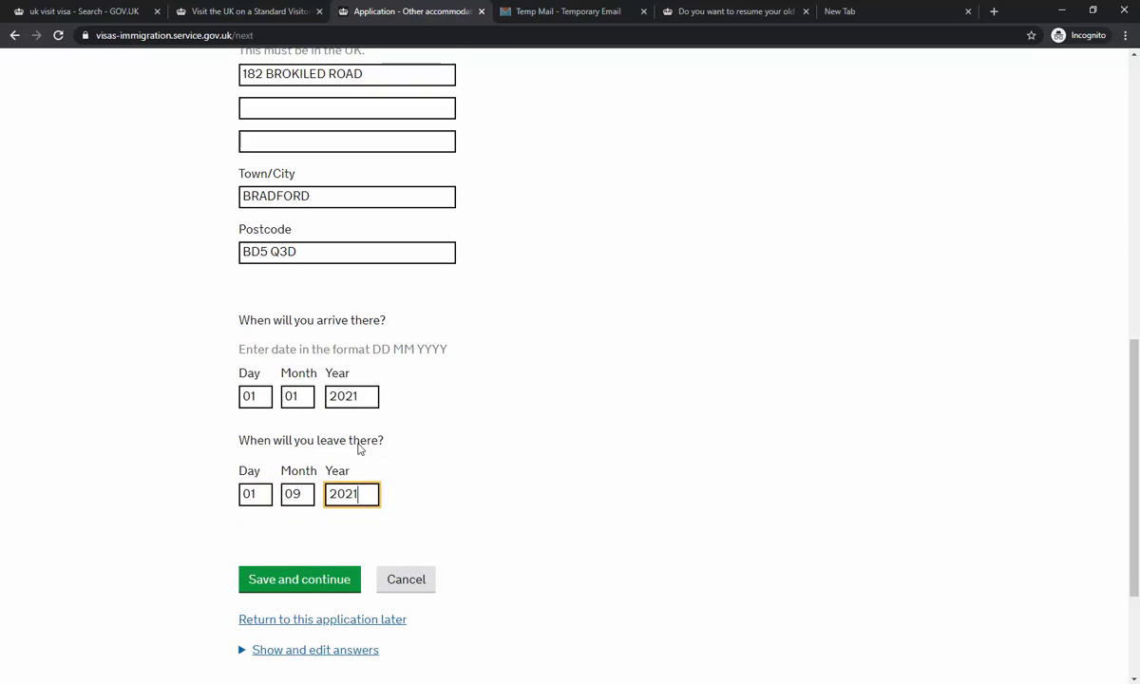
scroll(359, 449, down, 1)
click(295, 529)
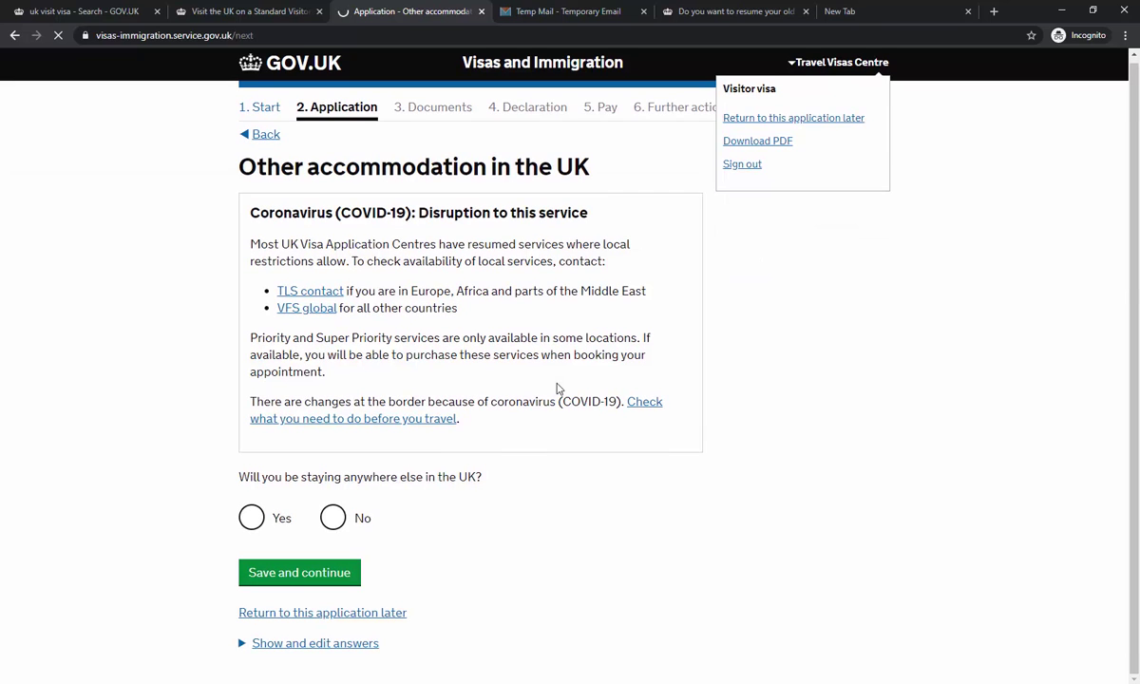
- Answer No to other UK accommodation and No to UK visits in the past 10 years
click(334, 518)
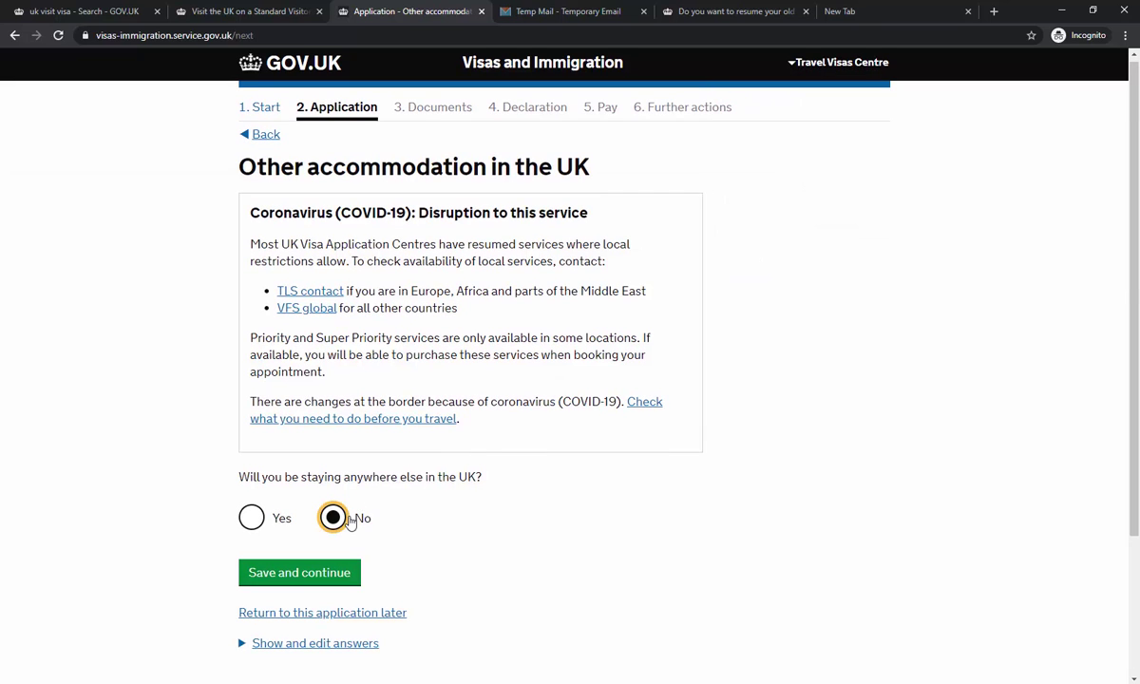
click(318, 575)
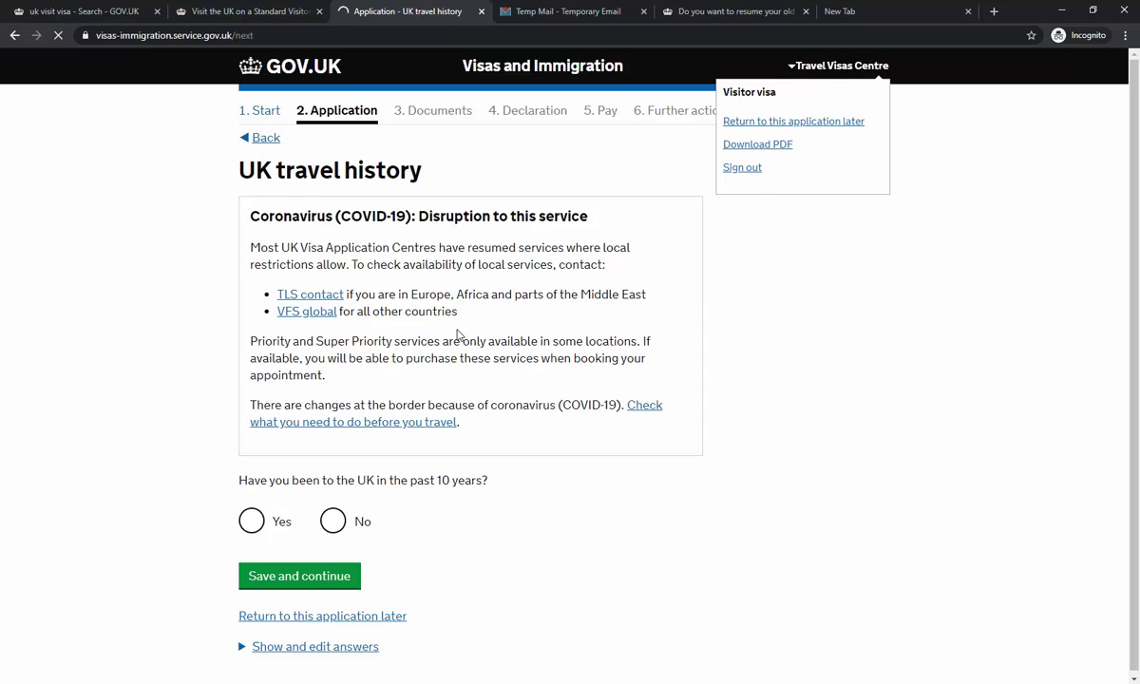
click(344, 518)
click(321, 572)
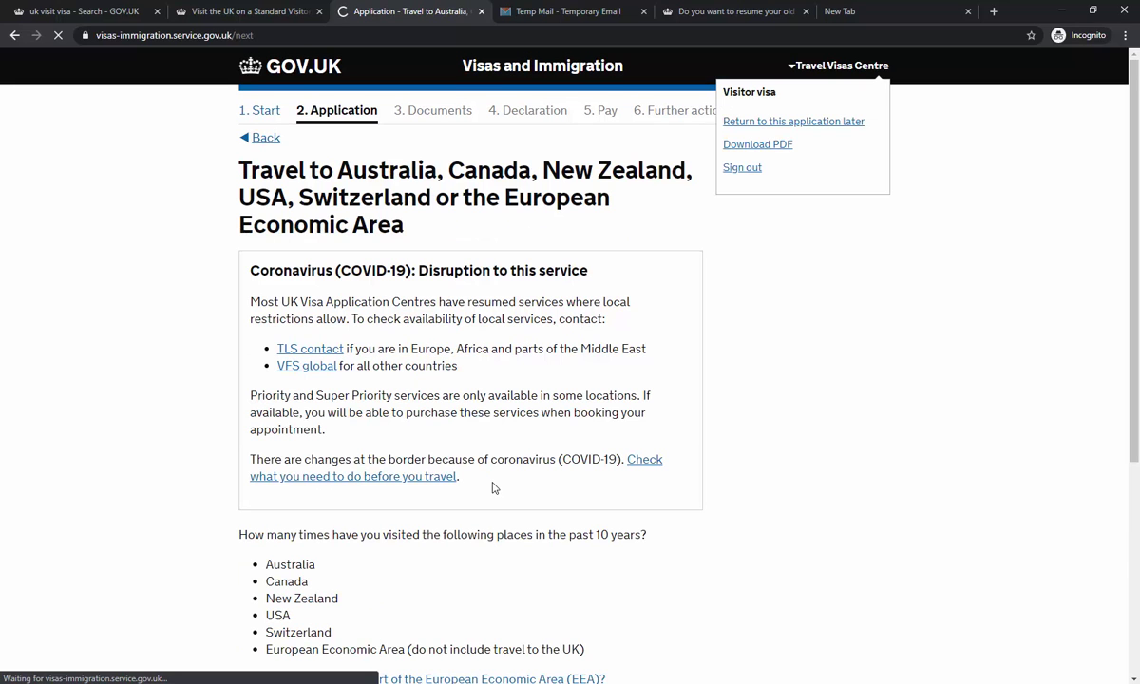
- Answer Zero visits to the listed countries and No to other world travel
scroll(492, 487, down, 5)
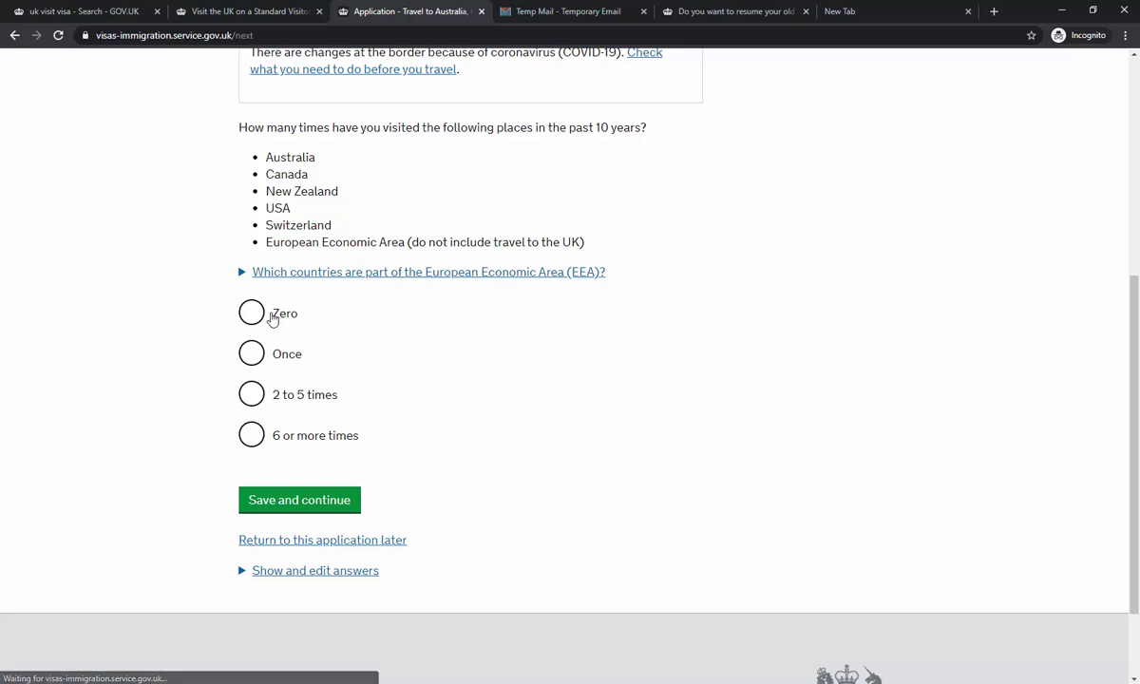
click(268, 315)
click(328, 494)
scroll(518, 437, up, 2)
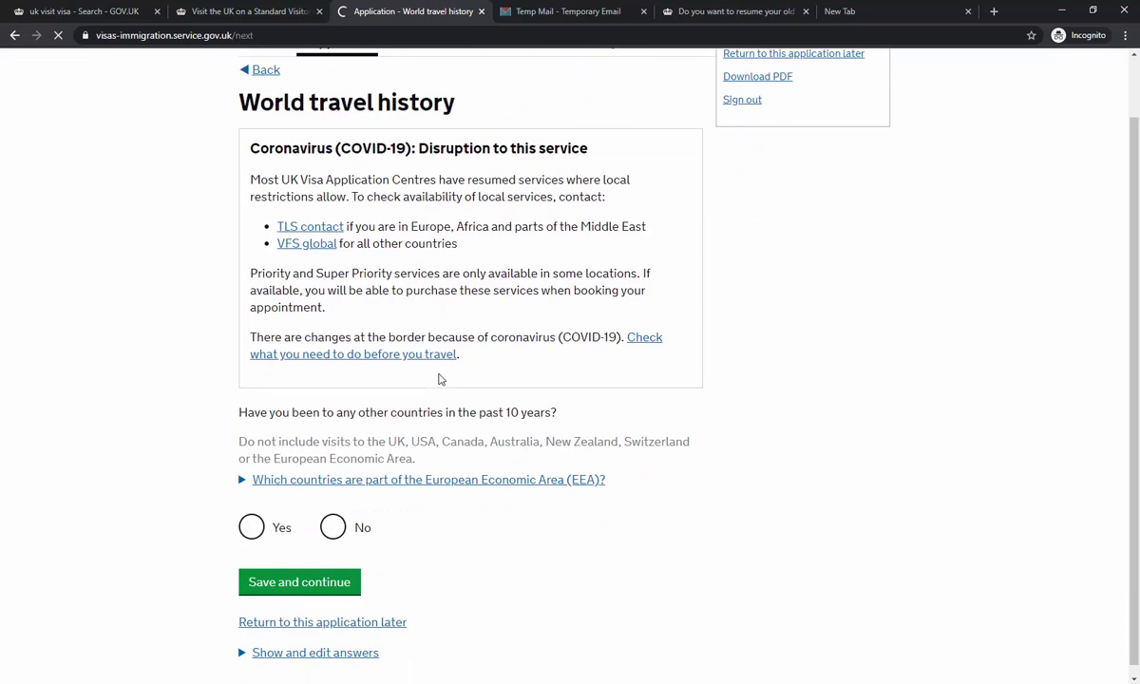
click(332, 518)
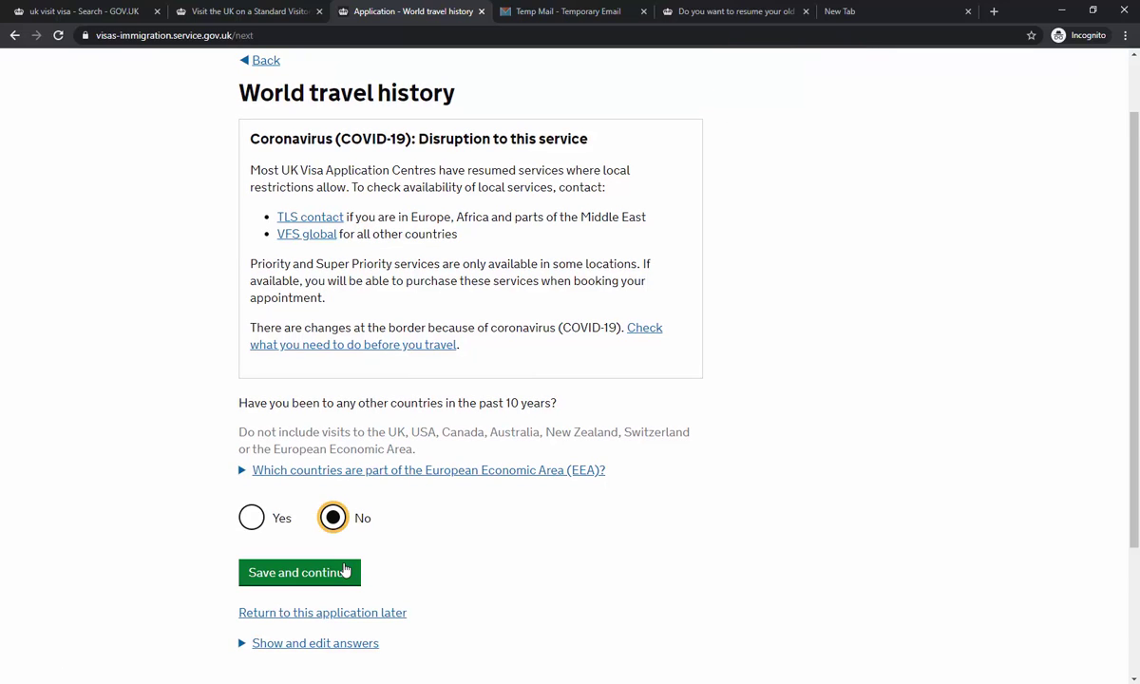
click(345, 570)
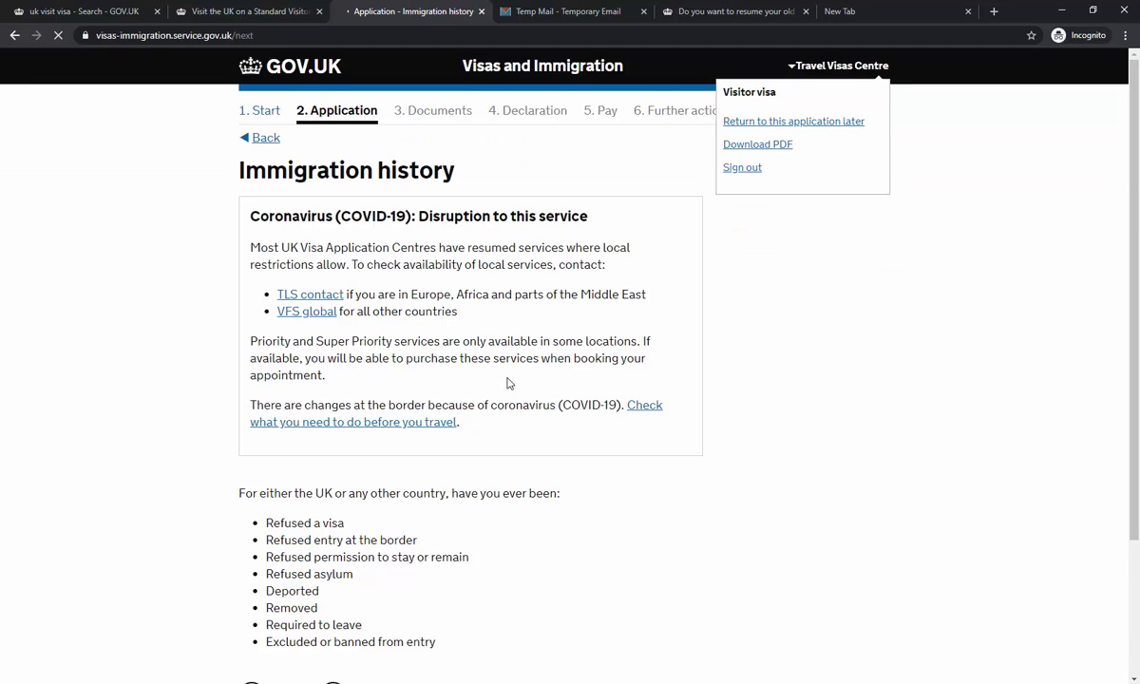
- Answer No to immigration refusals or removals and No to breaching UK immigration law
scroll(509, 383, down, 3)
click(362, 518)
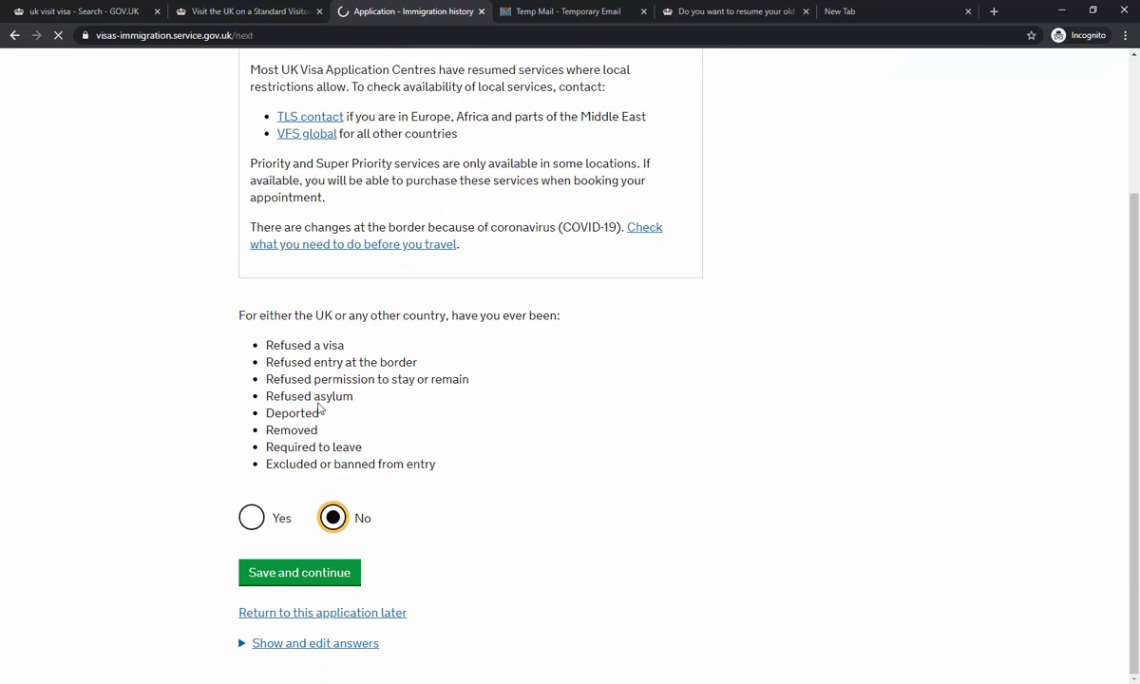
click(280, 573)
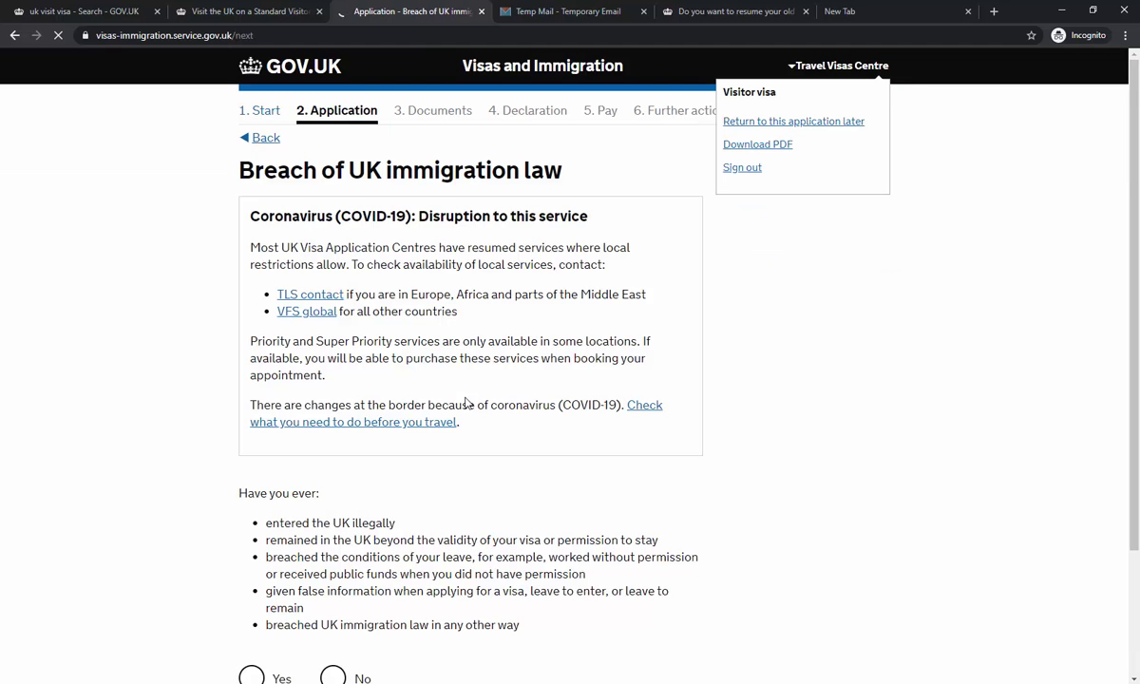
scroll(465, 403, down, 3)
click(332, 517)
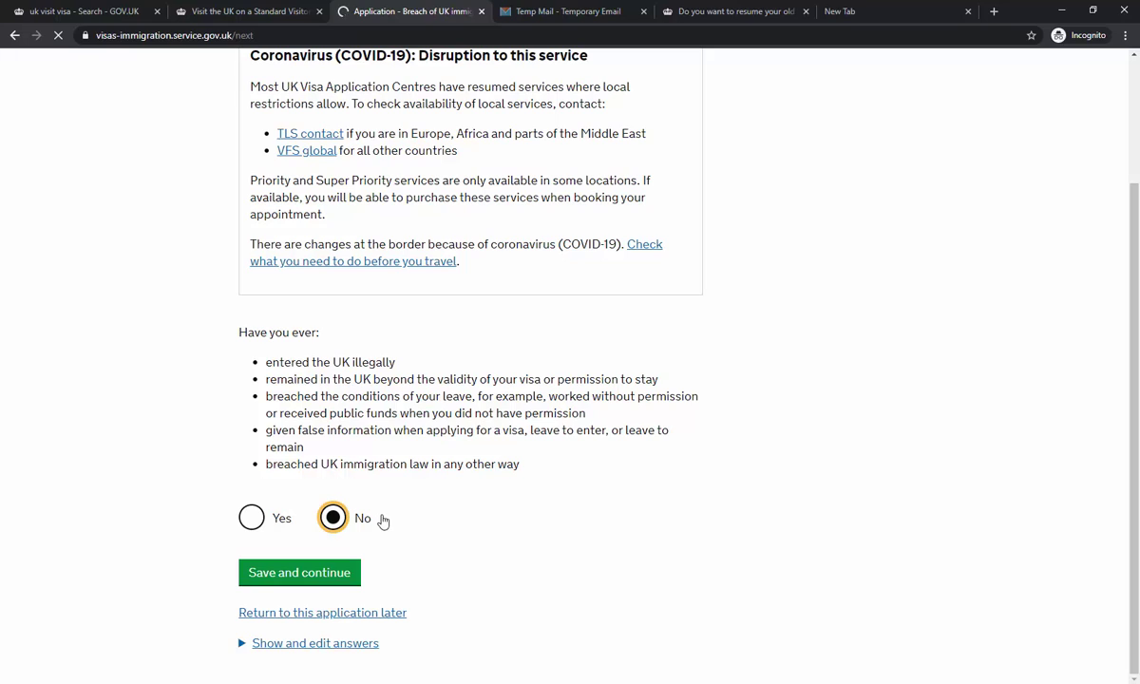
click(306, 572)
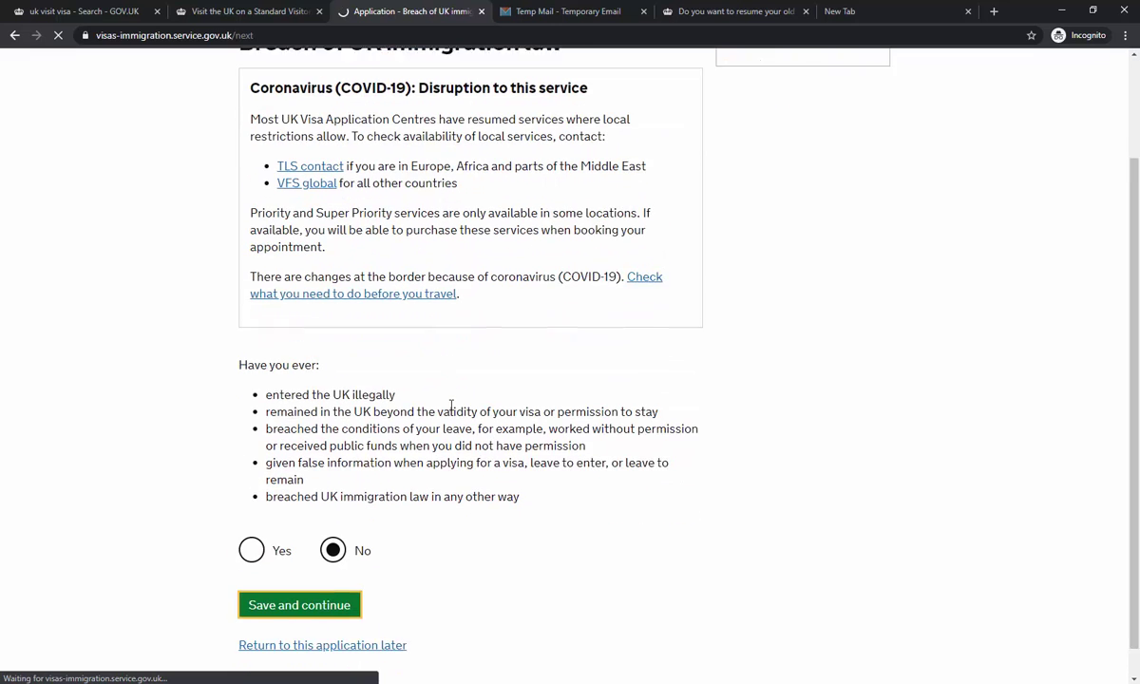
- Declare never having had any convictions or penalties and save
scroll(452, 405, down, 3)
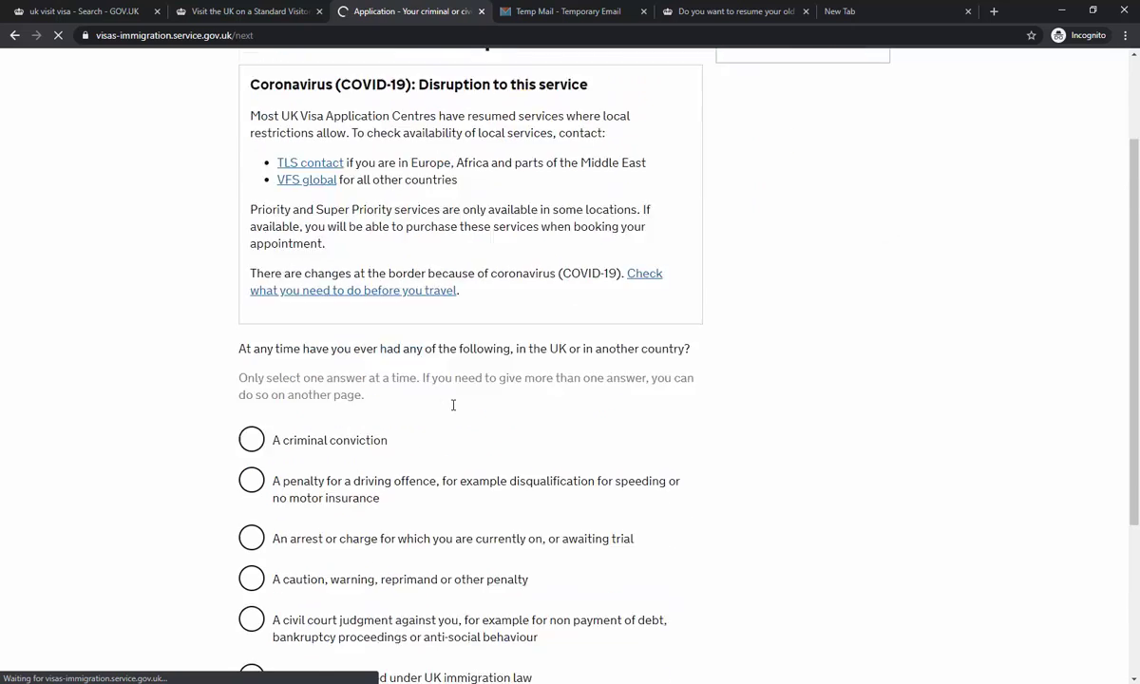
scroll(453, 407, down, 1)
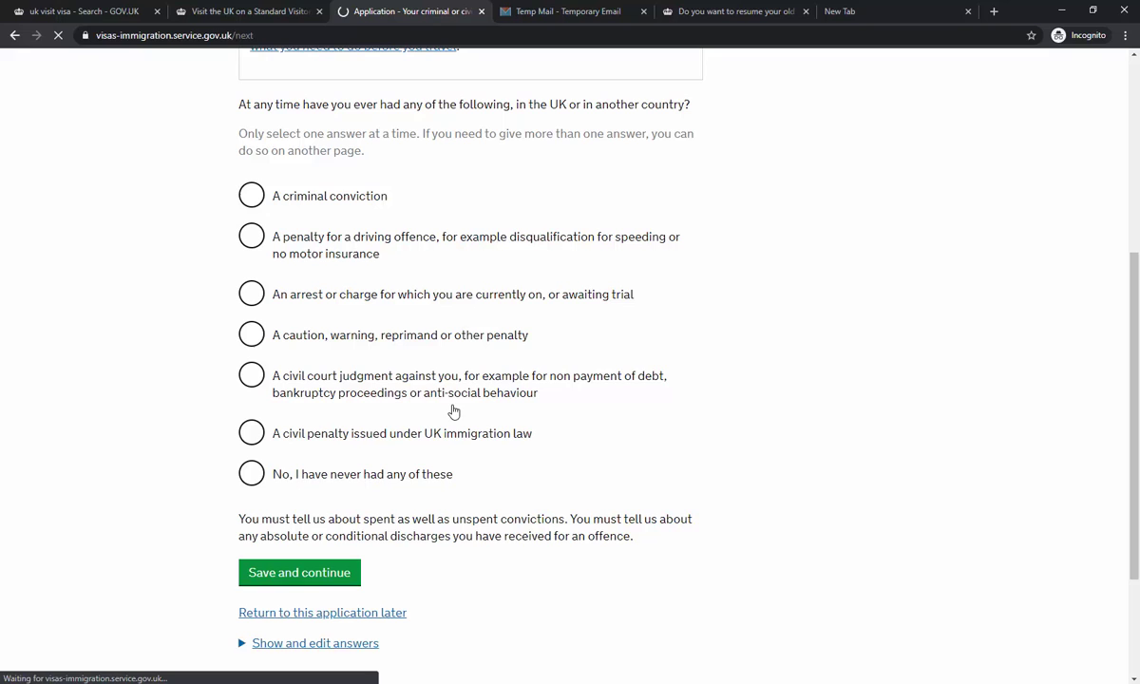
click(401, 475)
click(299, 573)
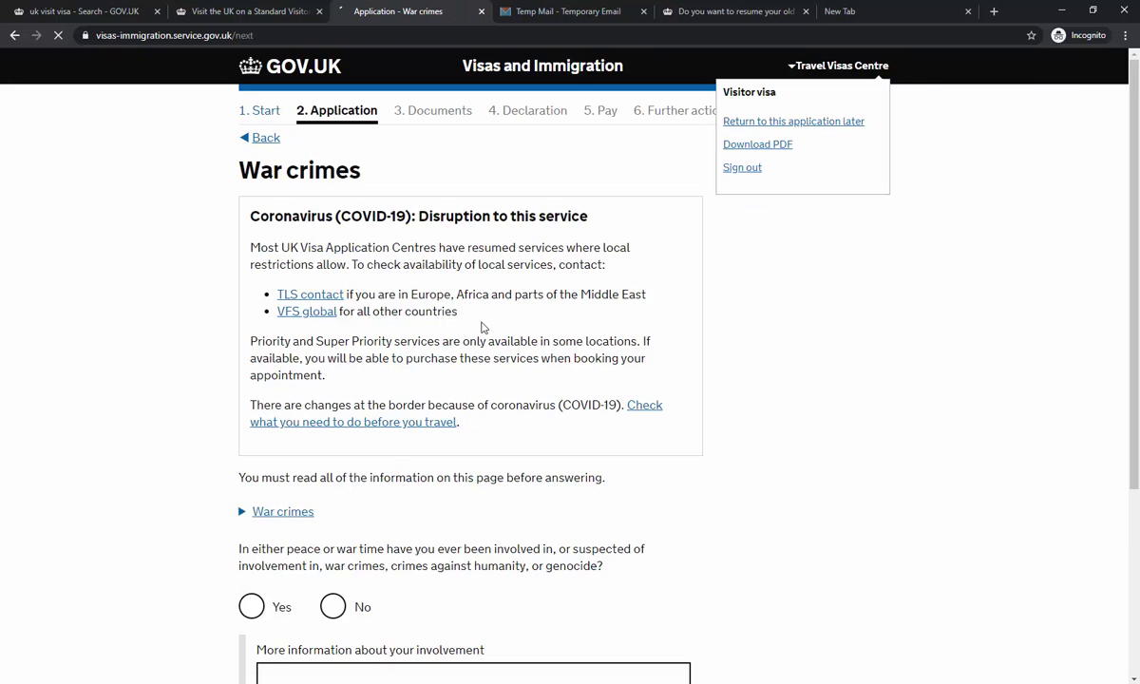
- Answer No to war crimes involvement, confirm reading the information, and save
scroll(452, 304, down, 3)
click(353, 418)
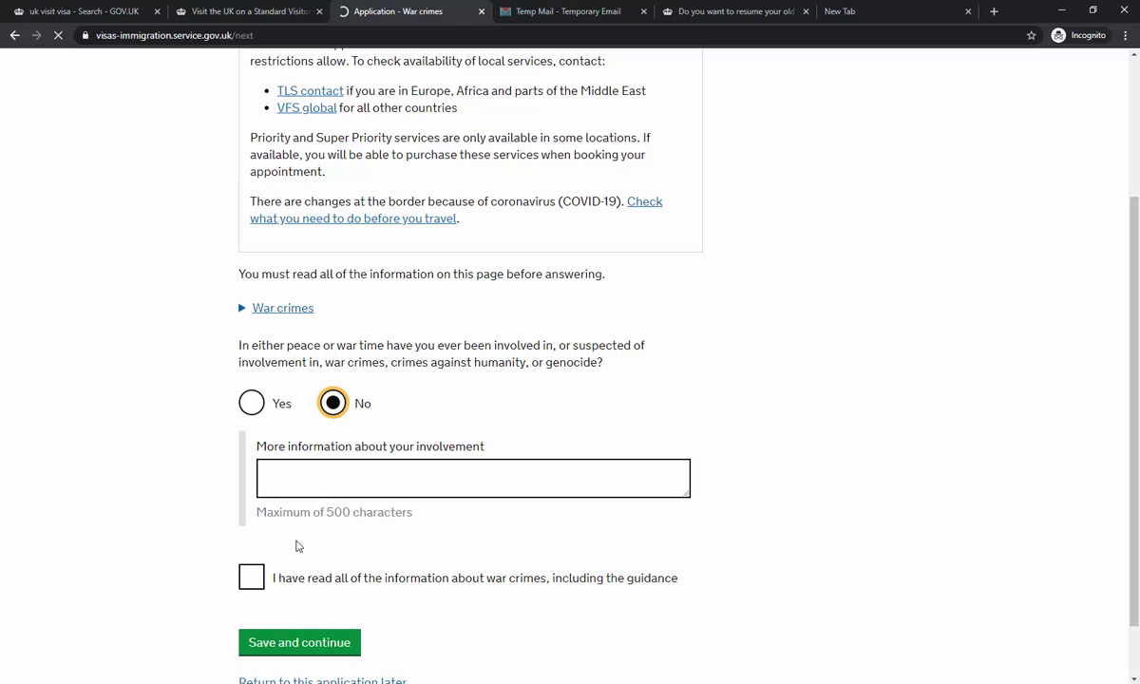
scroll(371, 549, down, 1)
click(386, 506)
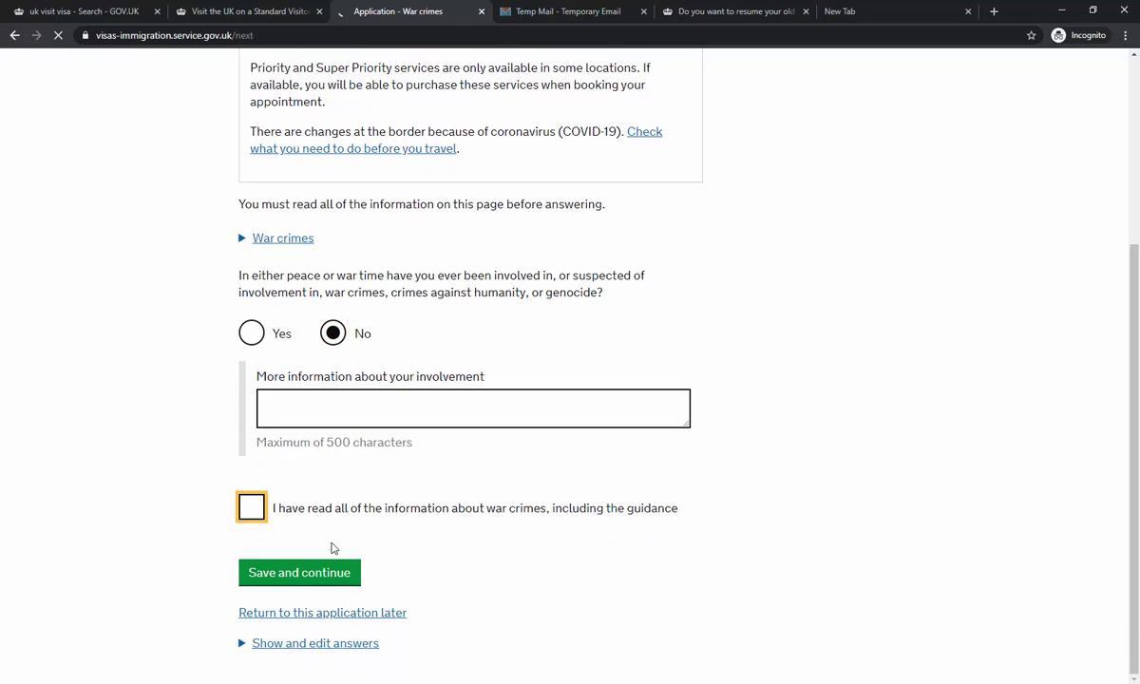
click(280, 574)
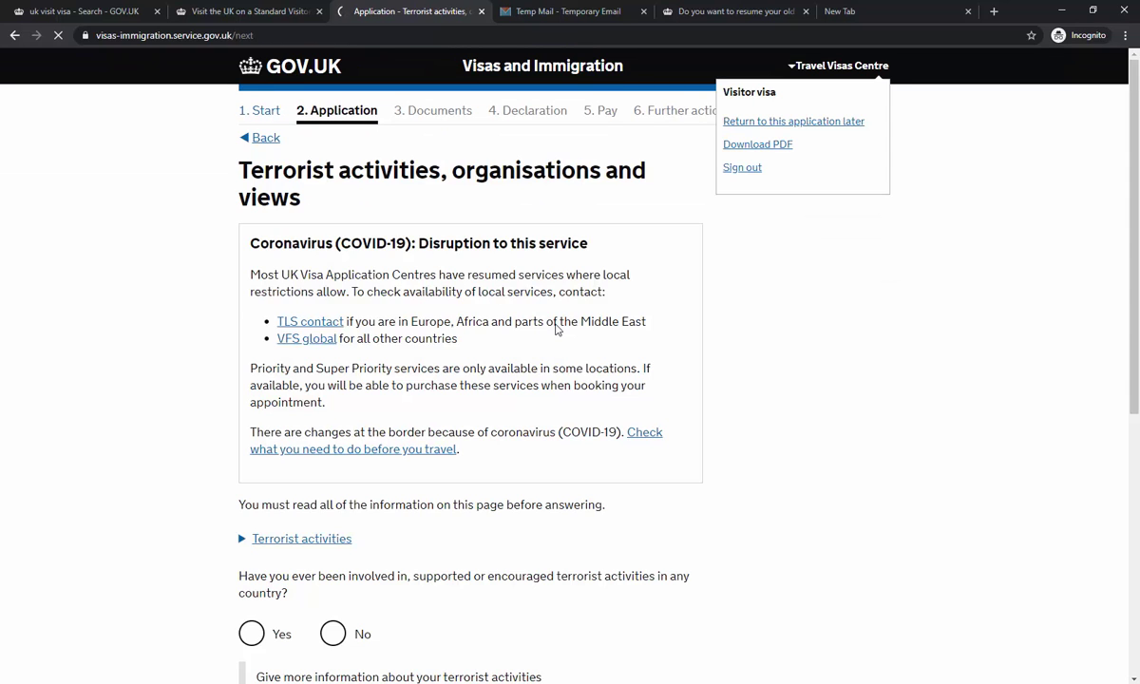
- Answer No to terrorist activities, organisations and views, confirm the guidance, and save
scroll(557, 327, down, 4)
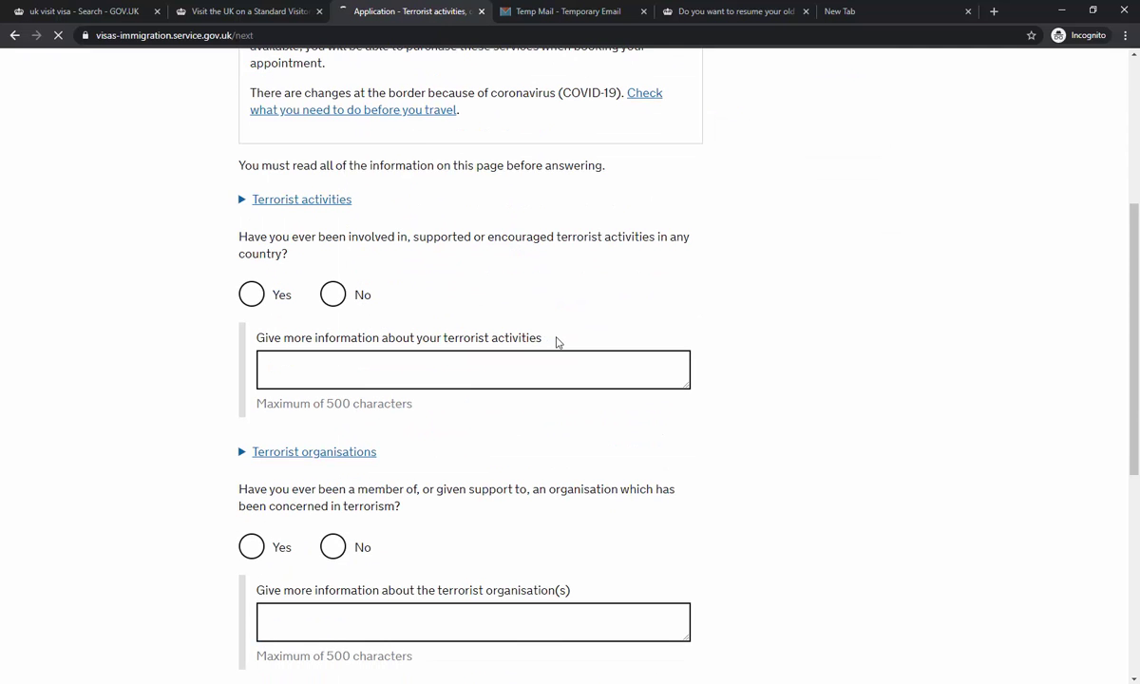
scroll(557, 339, up, 2)
drag(337, 516, 335, 507)
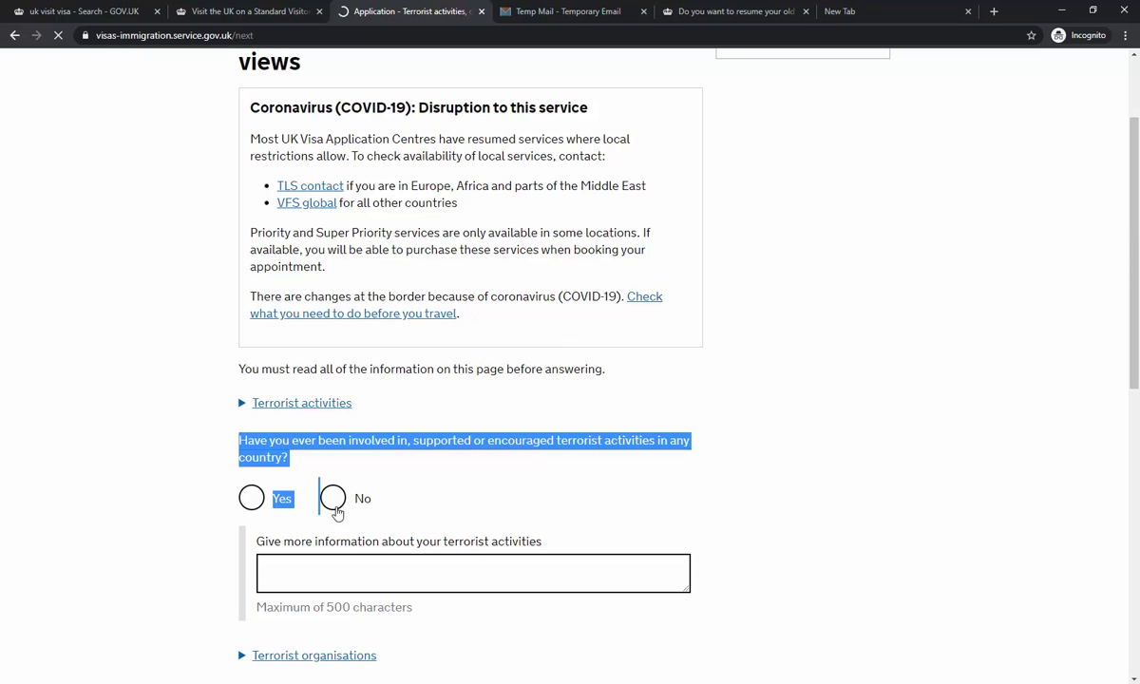
click(335, 506)
scroll(495, 505, down, 4)
click(358, 483)
scroll(361, 482, down, 2)
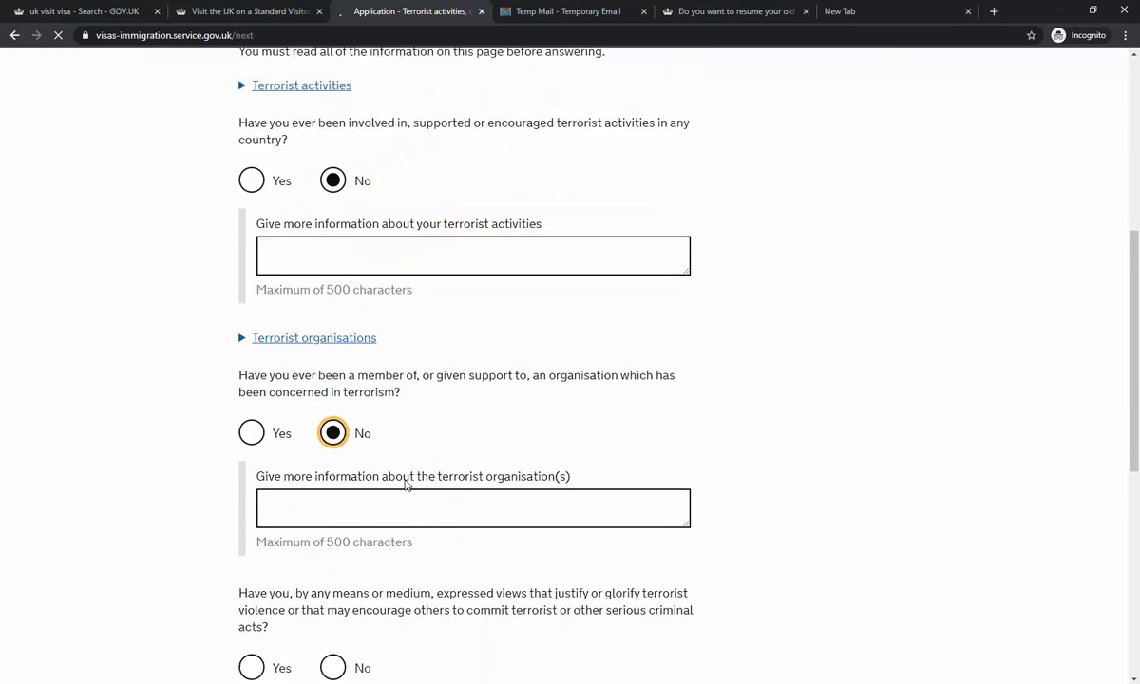
click(331, 576)
scroll(408, 504, down, 1)
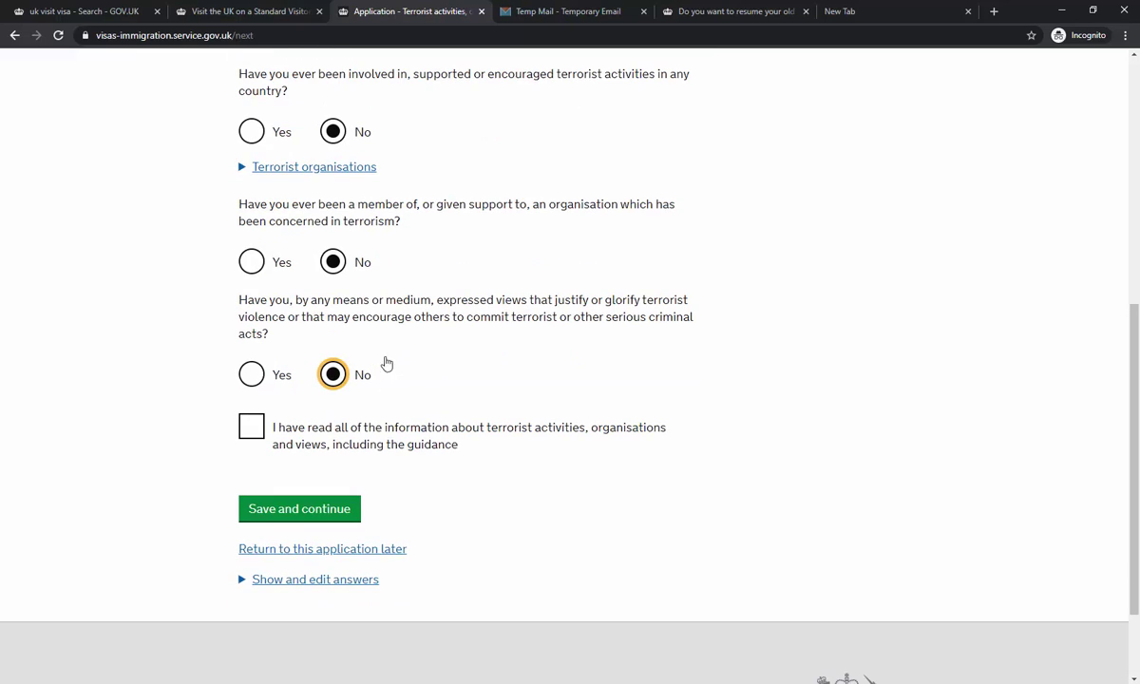
click(319, 435)
scroll(380, 470, up, 2)
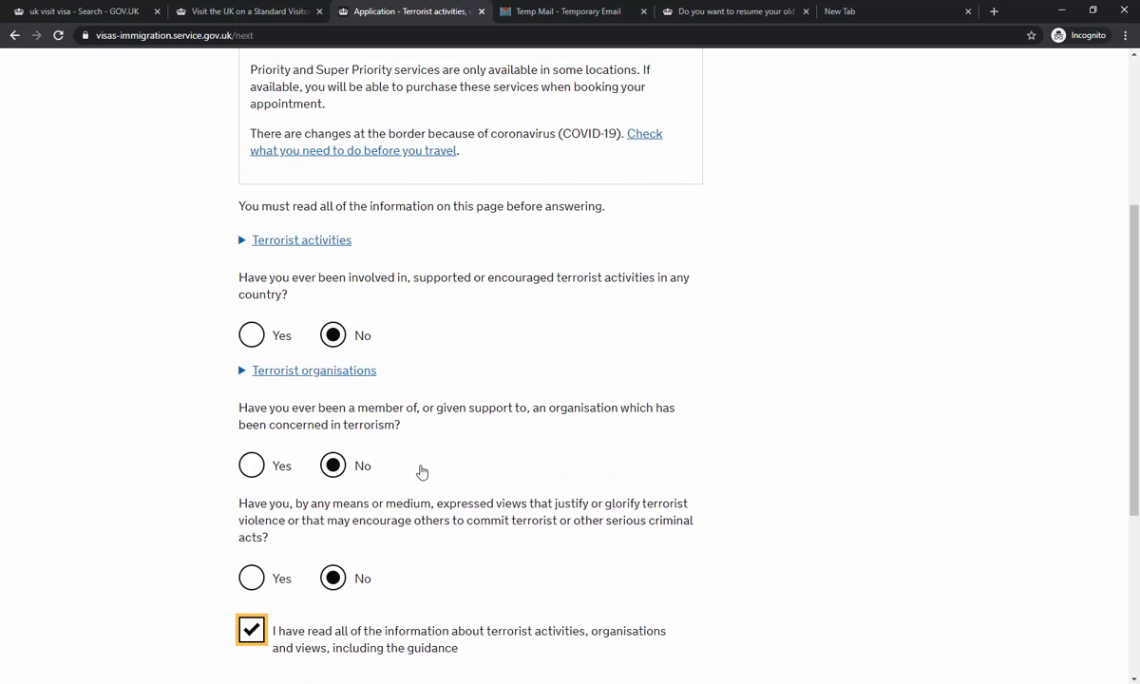
scroll(422, 472, down, 2)
click(344, 510)
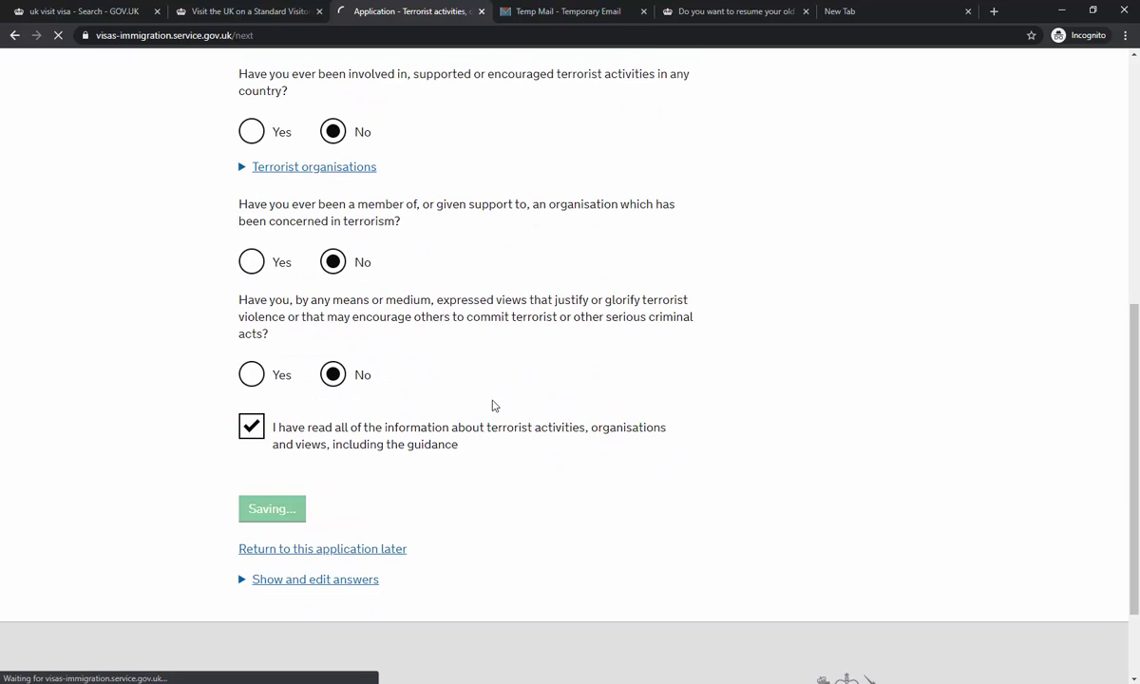
- Answer No to extremist organisations and views, confirm the guidance, and save
scroll(492, 406, up, 2)
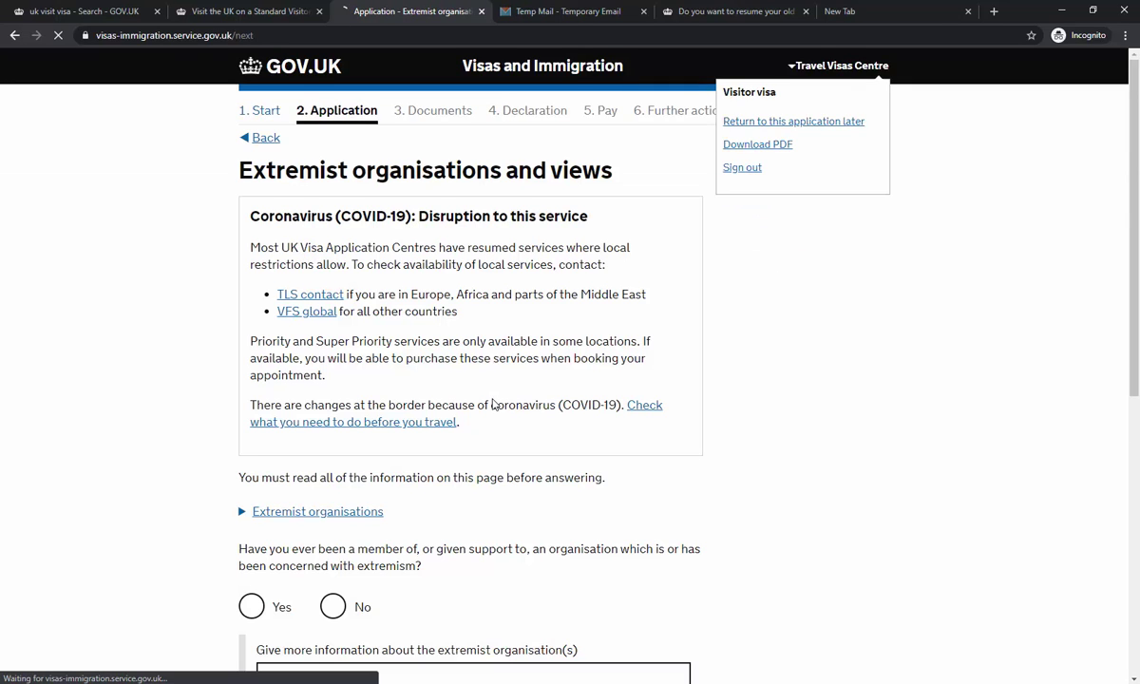
scroll(491, 403, down, 2)
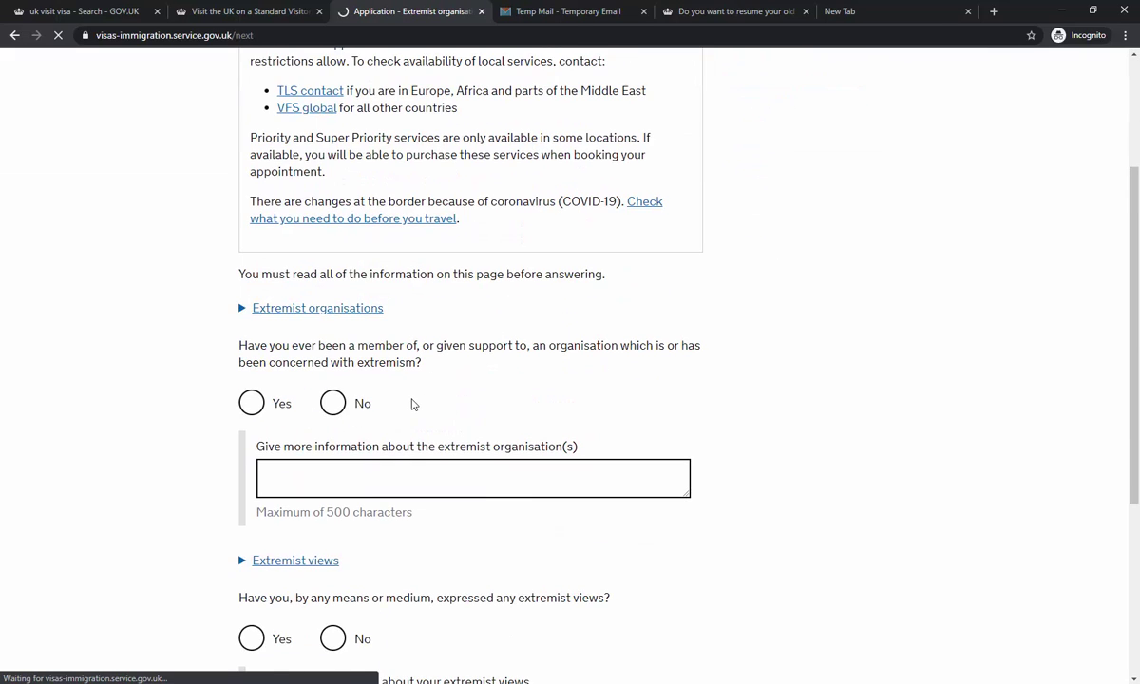
click(377, 403)
scroll(377, 402, down, 2)
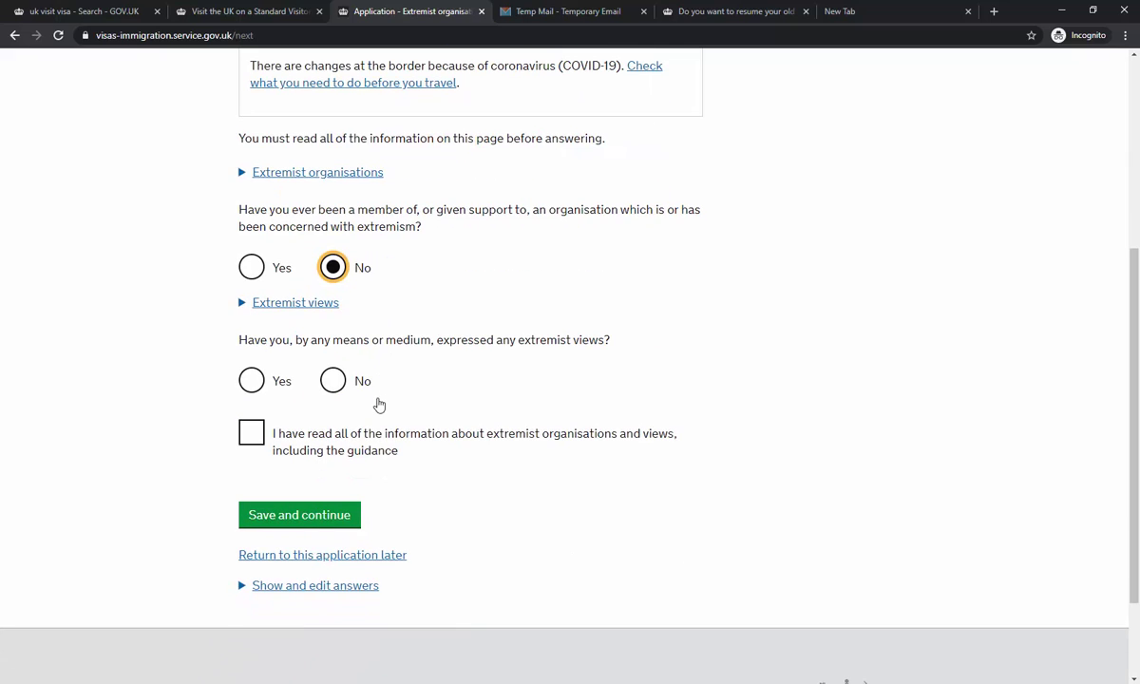
click(357, 384)
click(349, 433)
click(323, 516)
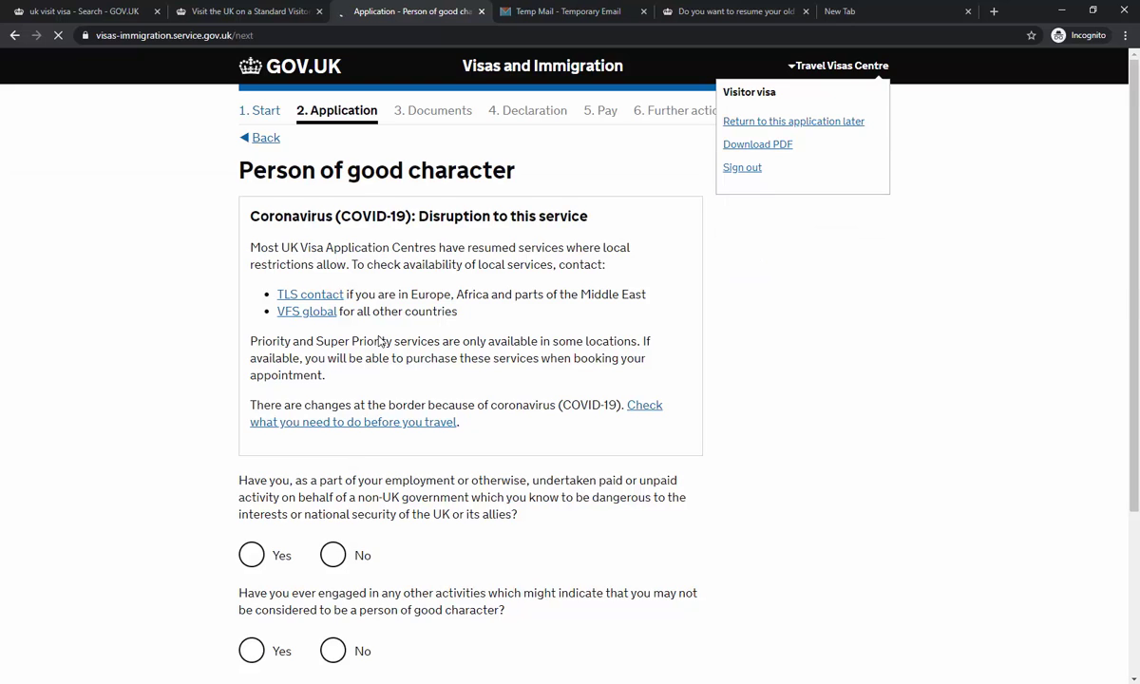
- Answer No to non-UK government activity, good character activities and sharing other information
scroll(380, 342, down, 2)
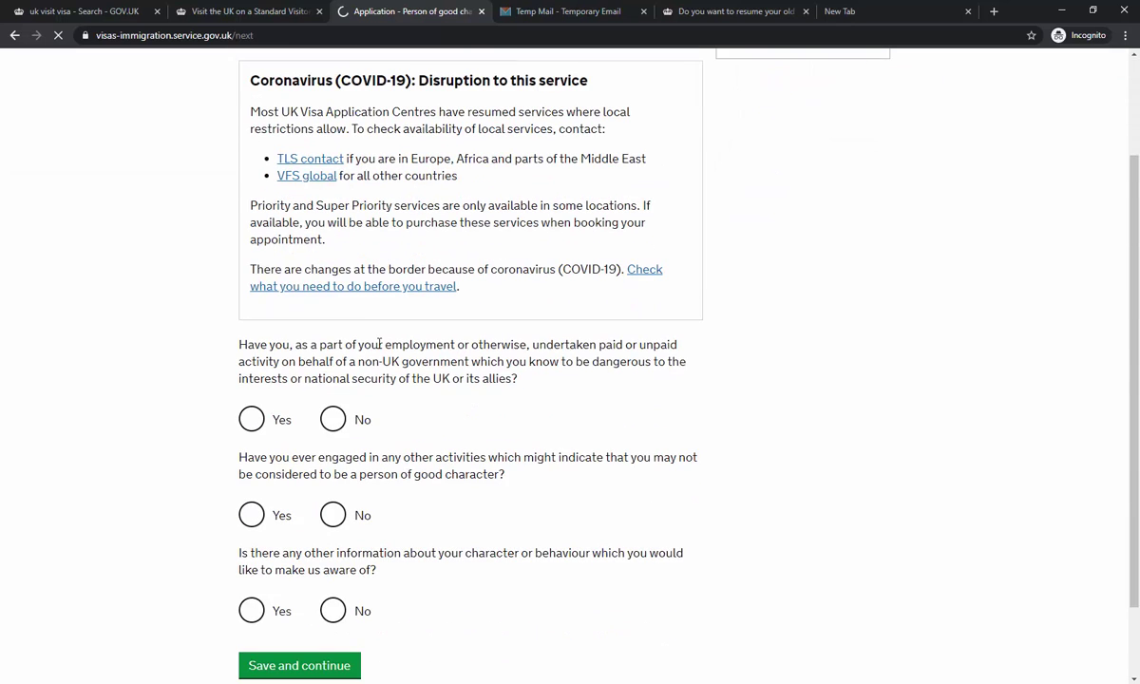
click(334, 417)
click(332, 515)
scroll(342, 508, down, 3)
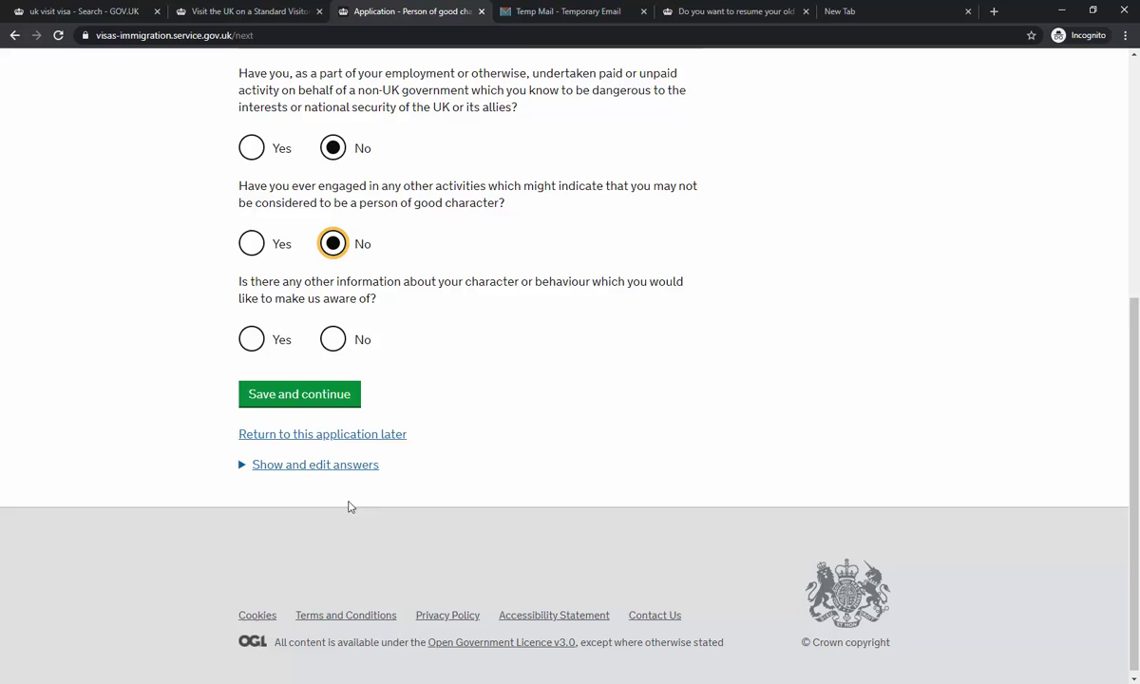
click(333, 339)
scroll(399, 403, up, 2)
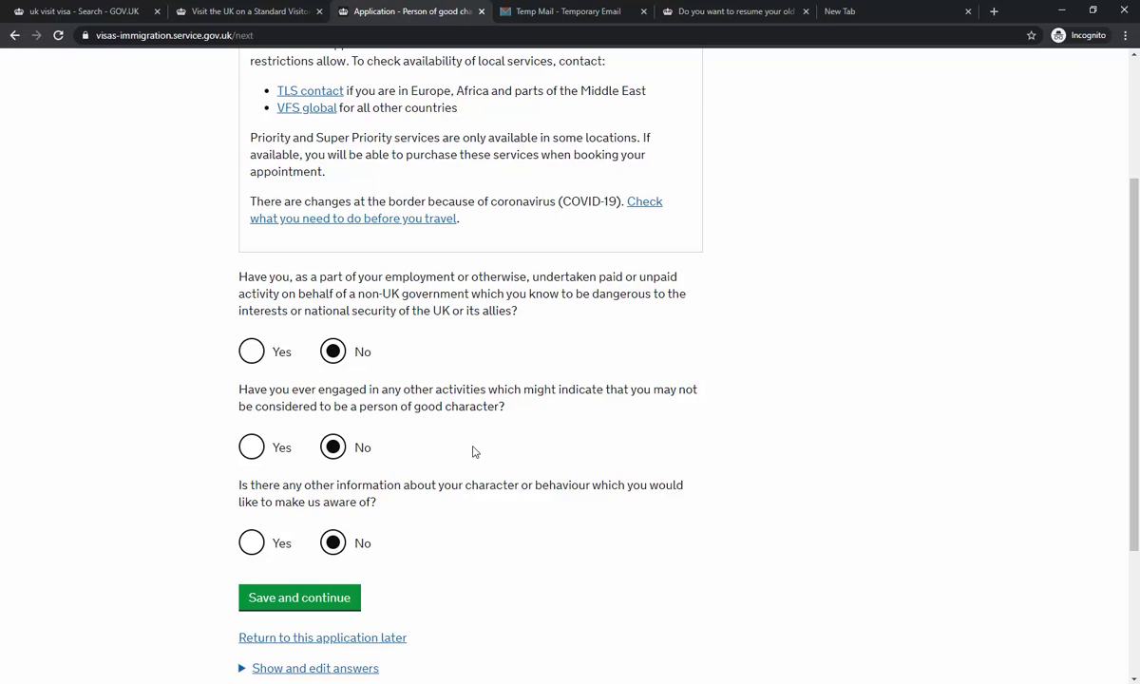
scroll(400, 418, down, 1)
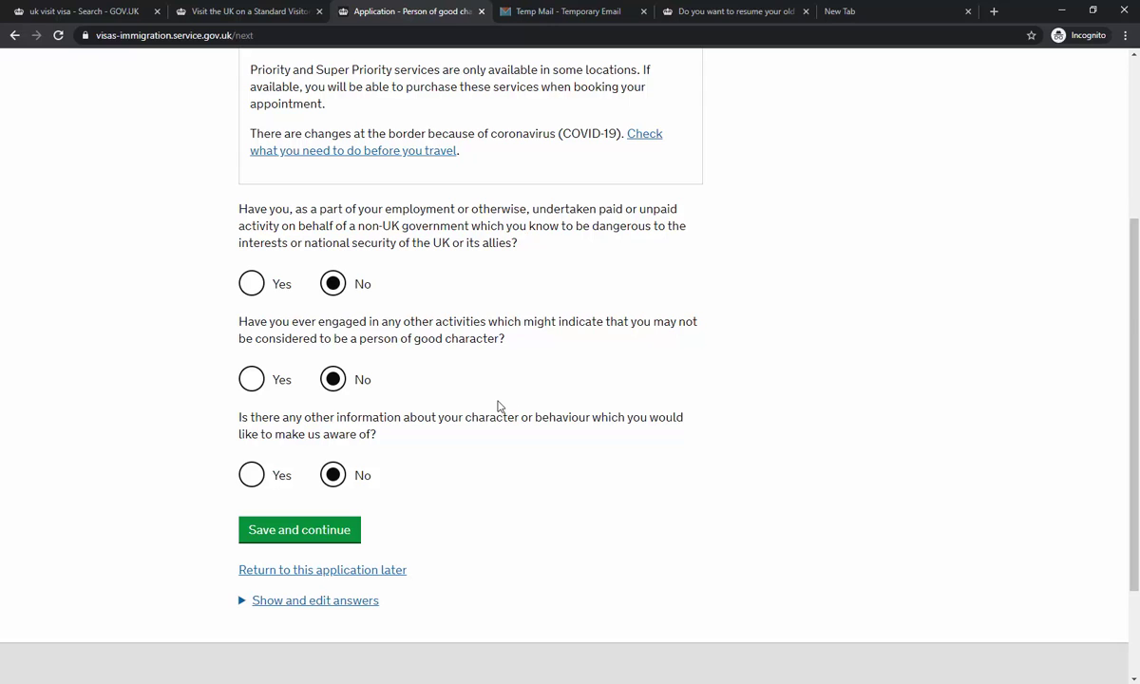
scroll(497, 406, down, 2)
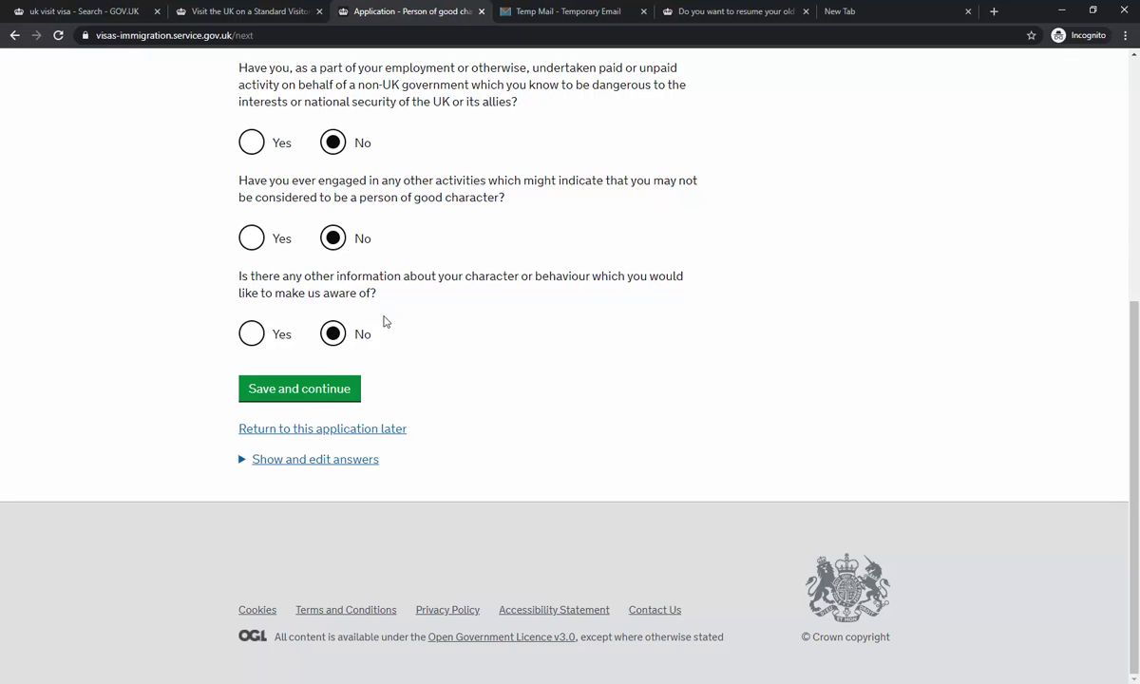
- Save the good character answers and declare no work in any listed organisation type
click(353, 389)
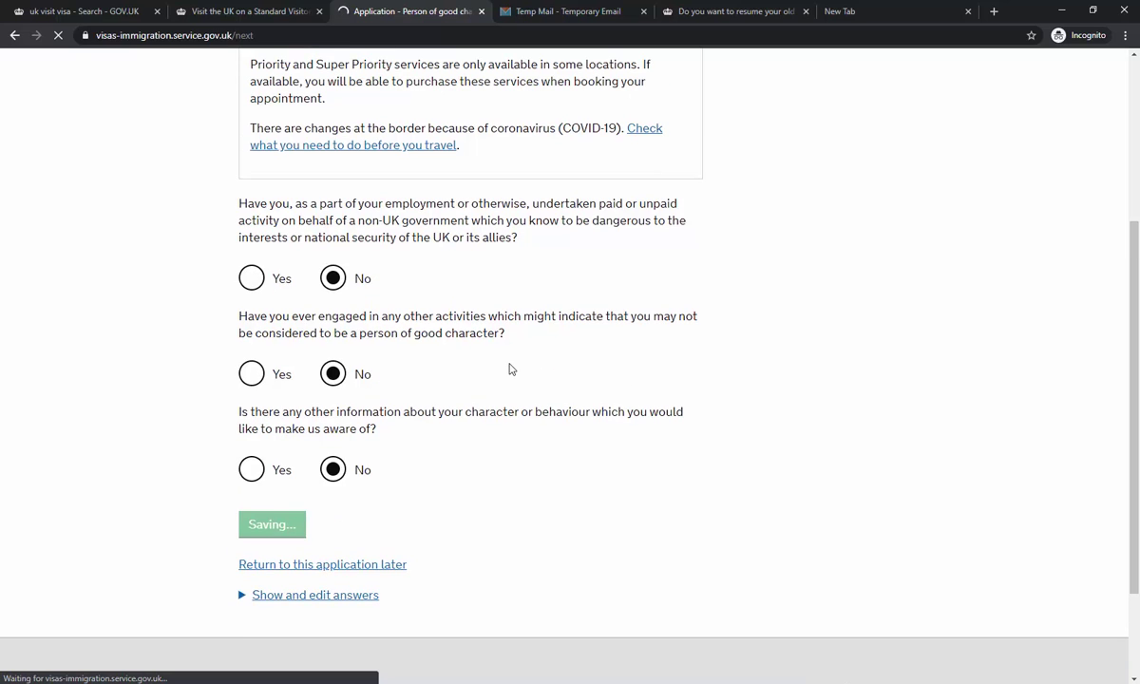
scroll(509, 369, down, 3)
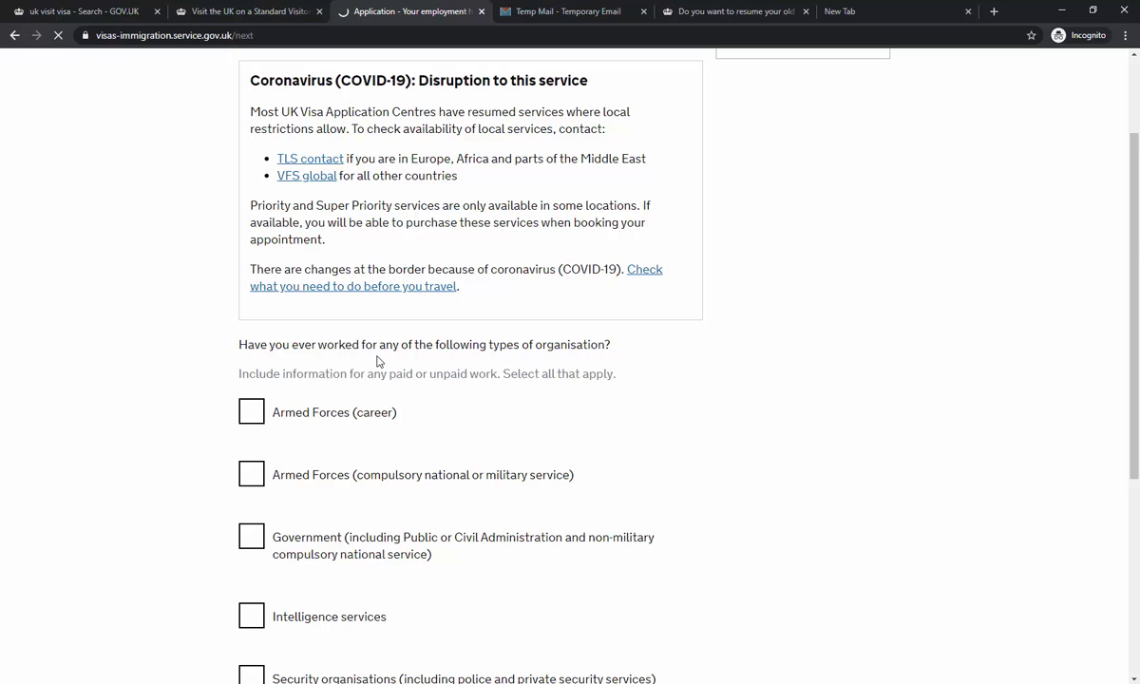
scroll(502, 369, down, 1)
scroll(502, 369, down, 2)
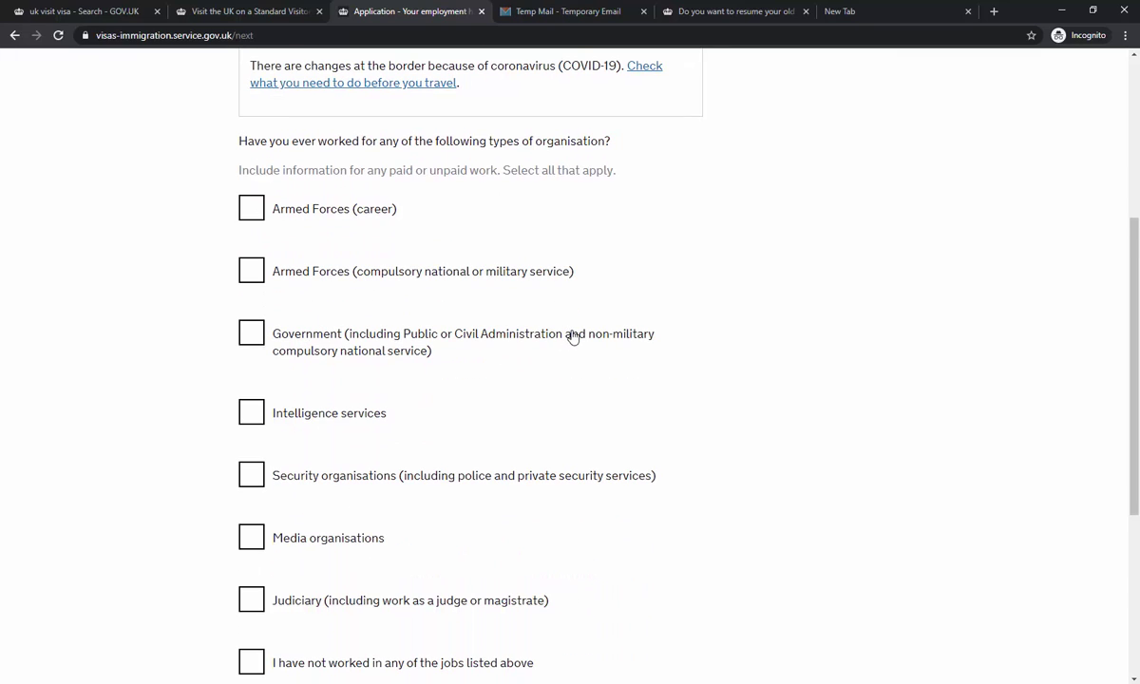
scroll(461, 364, down, 3)
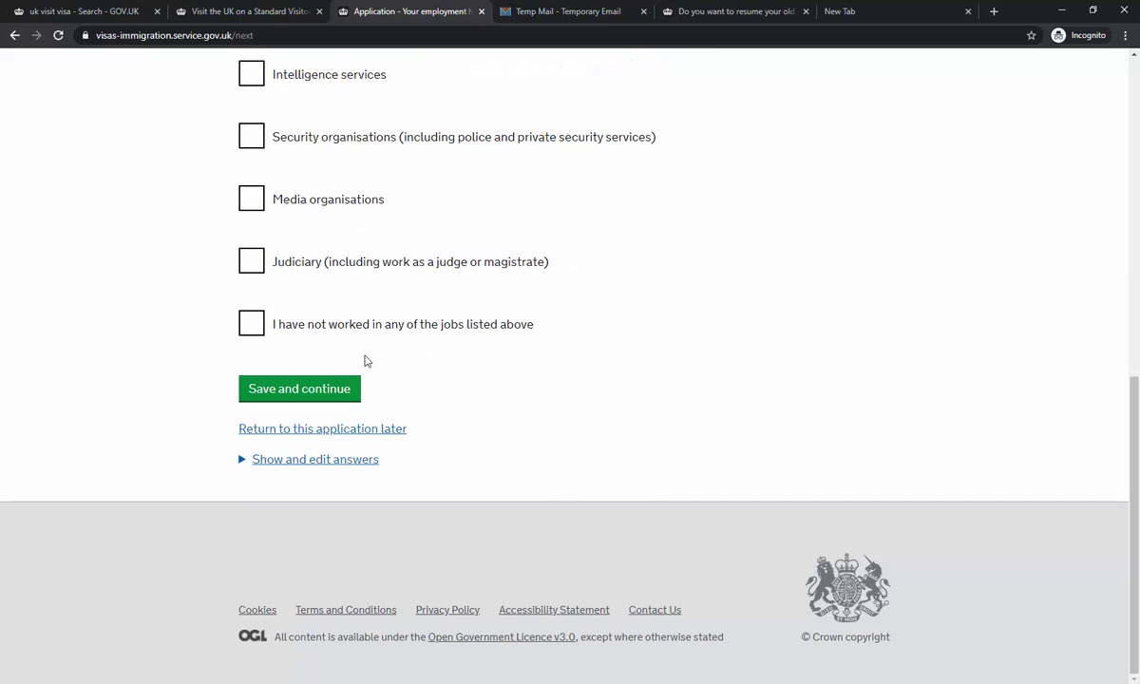
click(315, 323)
click(331, 389)
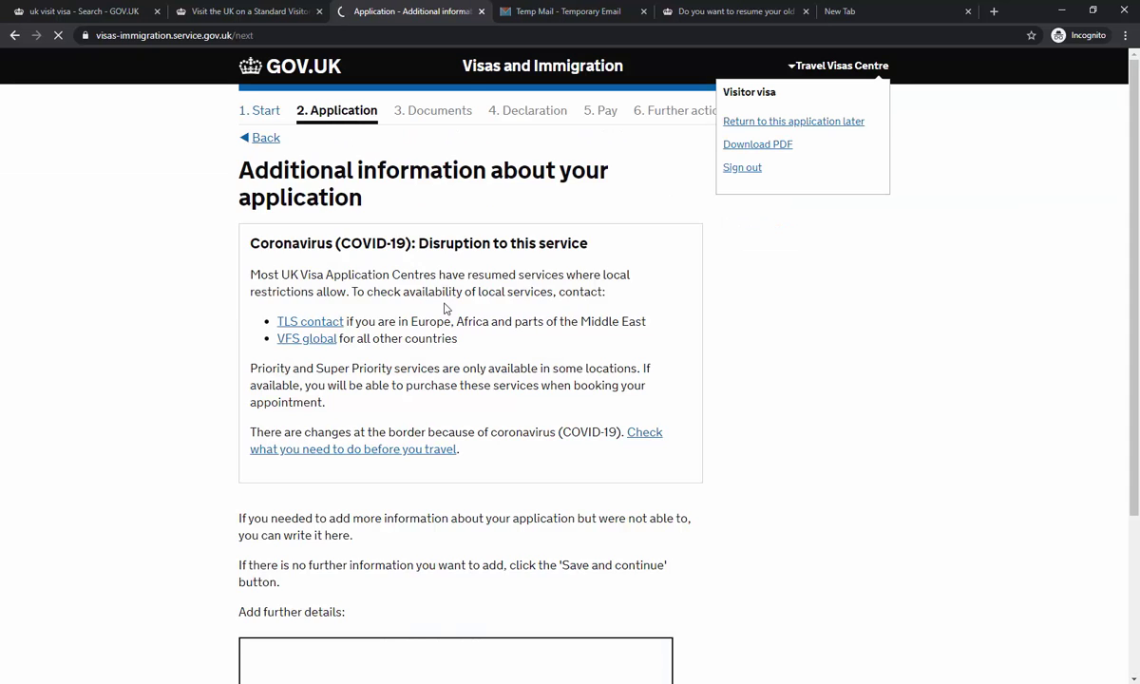
- Enter 'SEE COVER LETTER ENCLOSED' as further details and save
scroll(443, 314, down, 2)
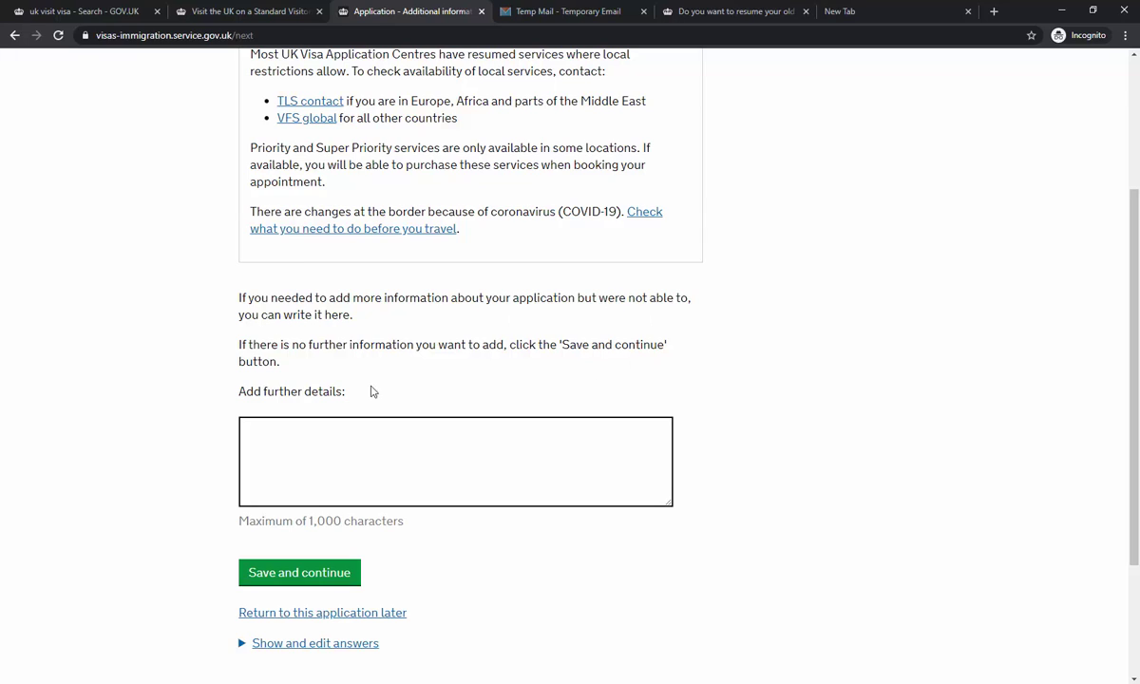
click(456, 450)
text(SEE COIVE)
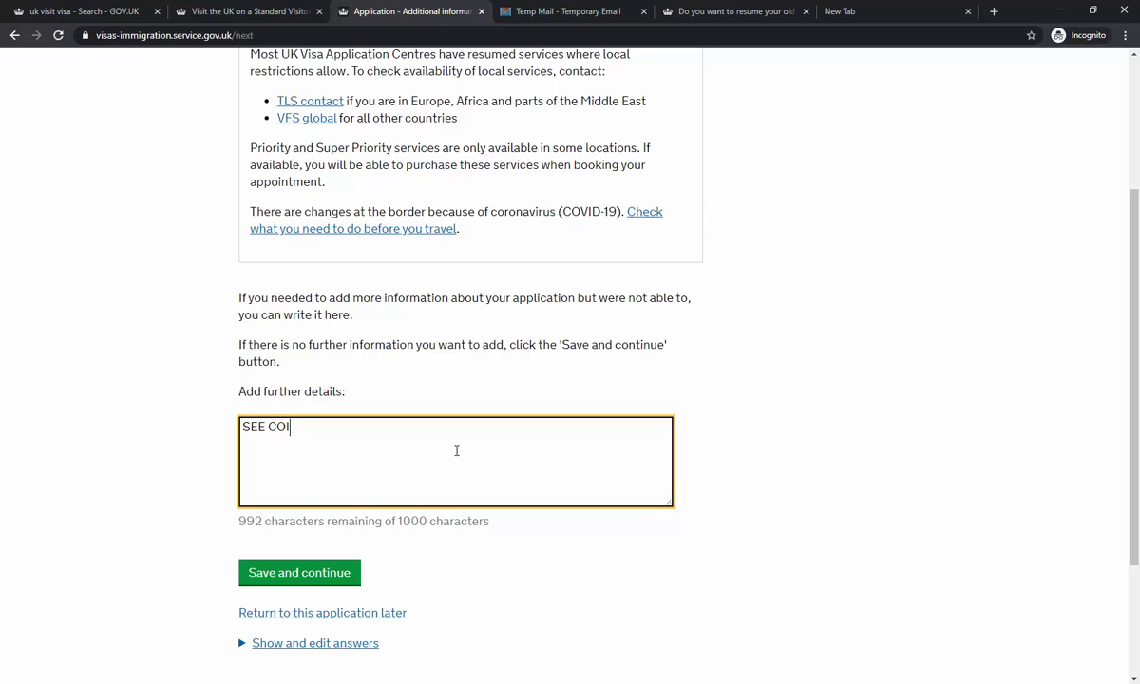
text(VER LETTER ENCLOSED)
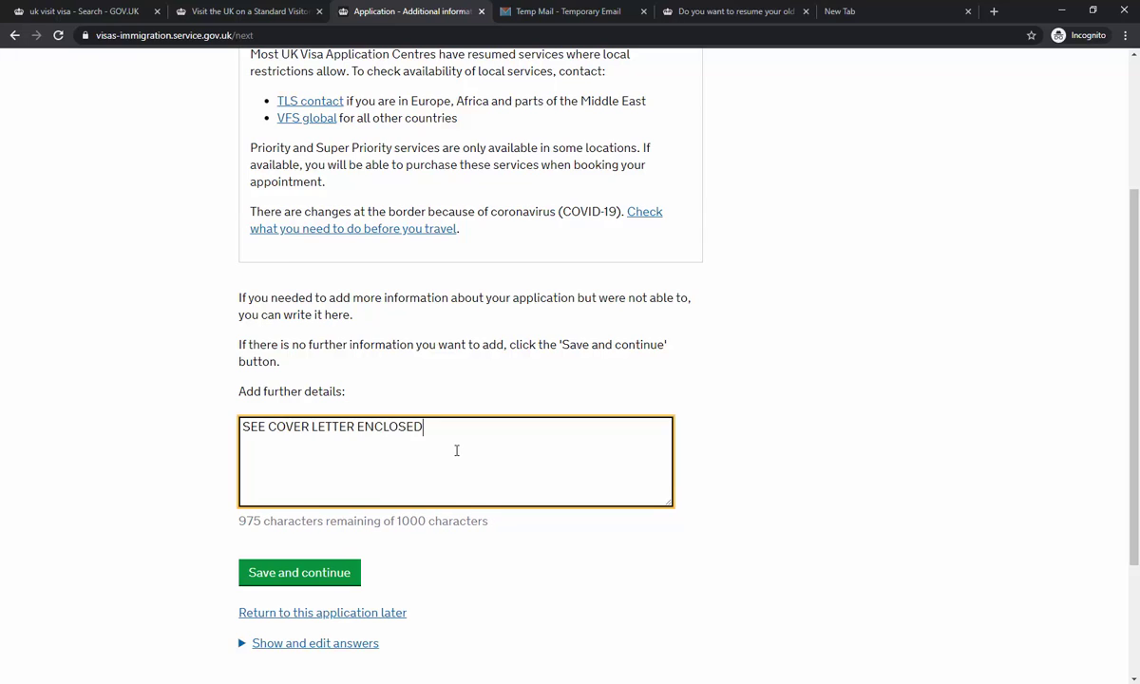
click(323, 570)
scroll(425, 428, down, 3)
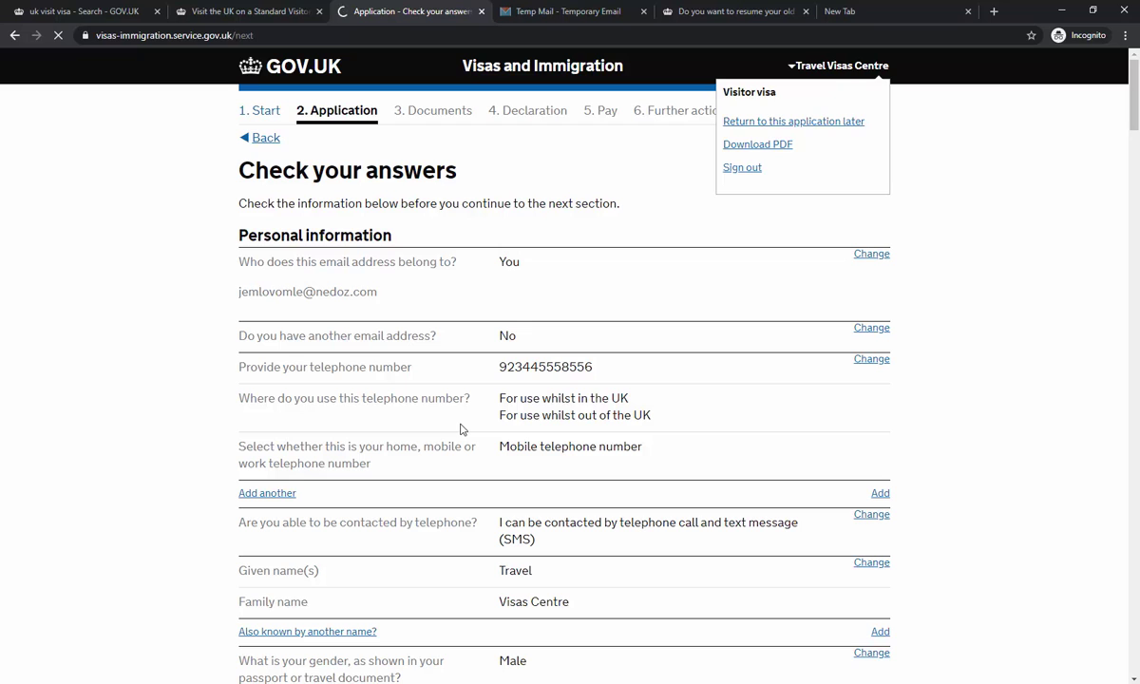
- Review the whole Check your answers summary and continue to the Documents page
scroll(399, 388, down, 2)
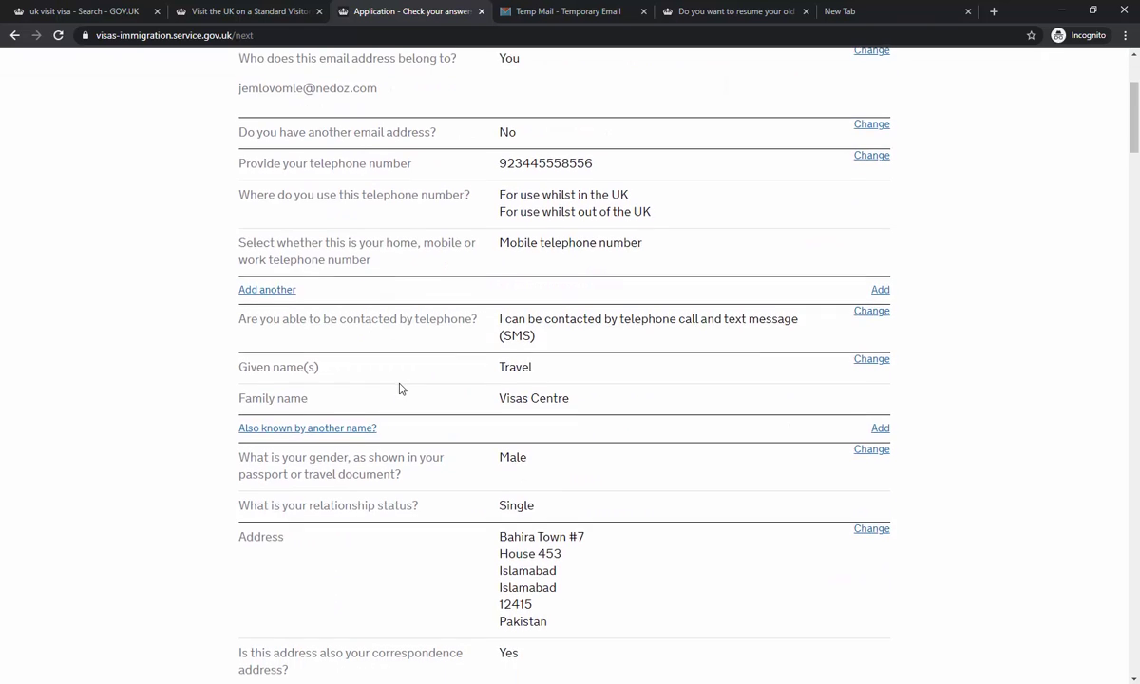
scroll(934, 367, down, 3)
scroll(961, 340, down, 4)
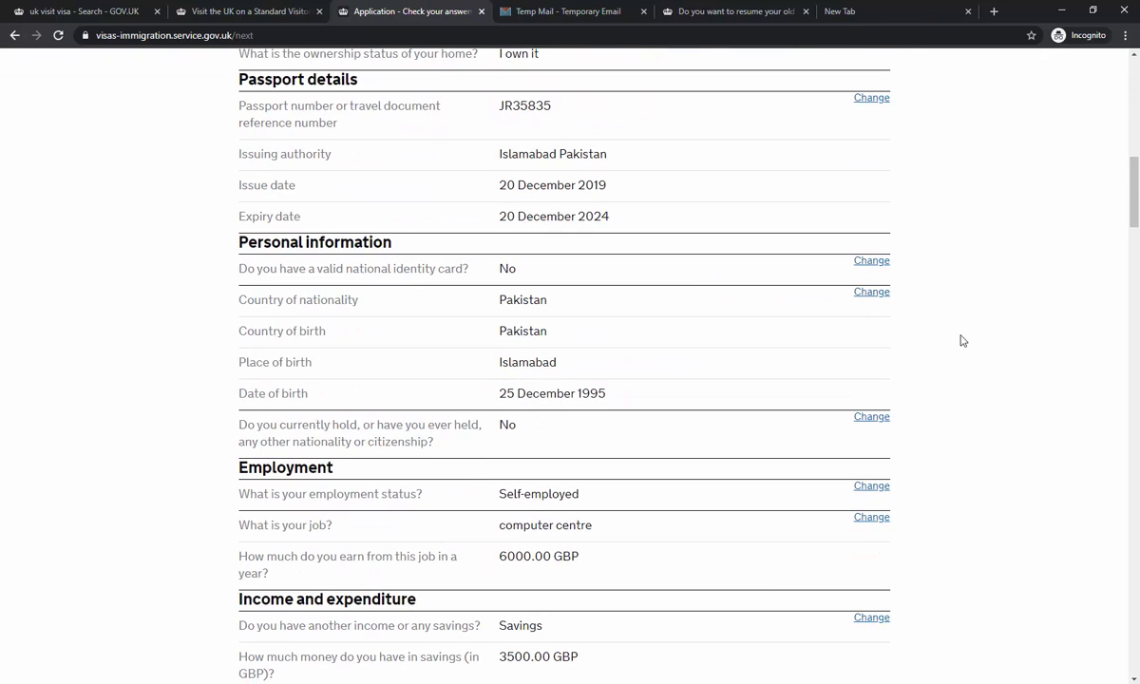
scroll(556, 356, down, 12)
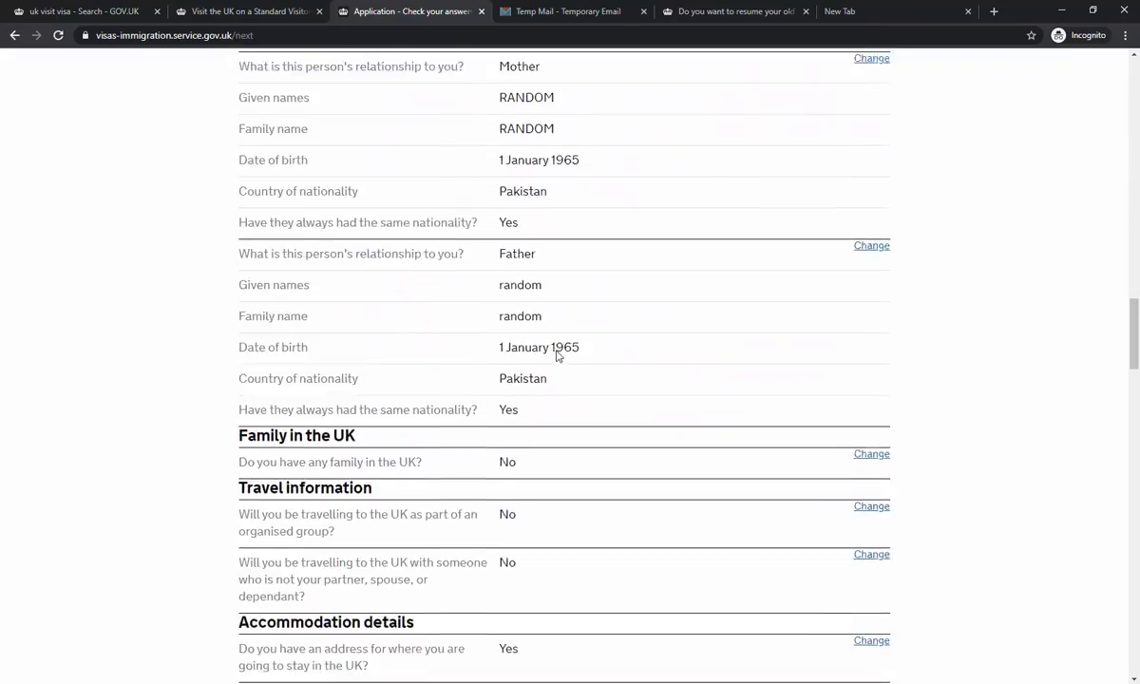
scroll(558, 354, down, 15)
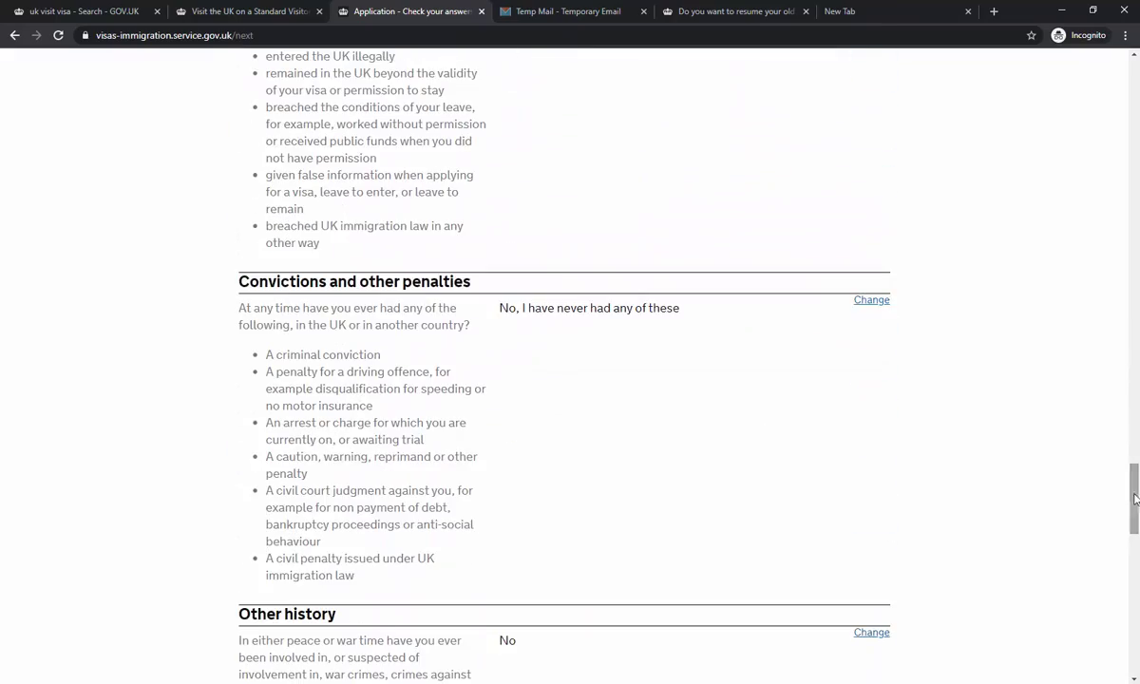
drag(1134, 498, 1134, 627)
click(254, 461)
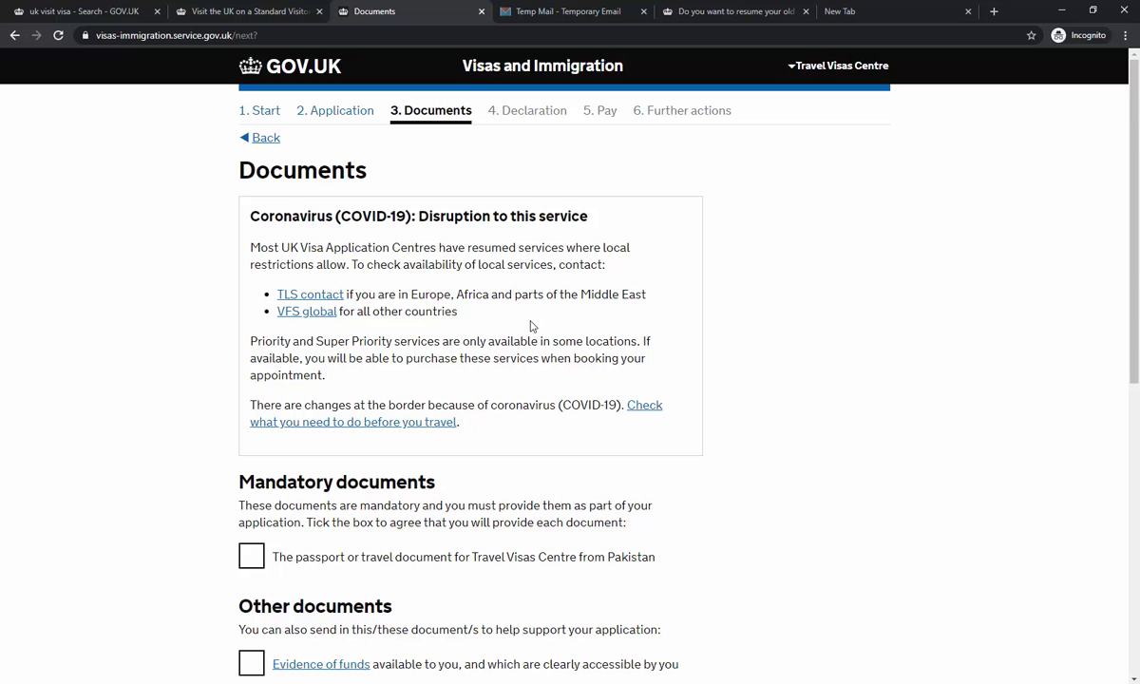
- Tick the passport and Evidence of funds documents and save the Documents page
scroll(531, 326, down, 2)
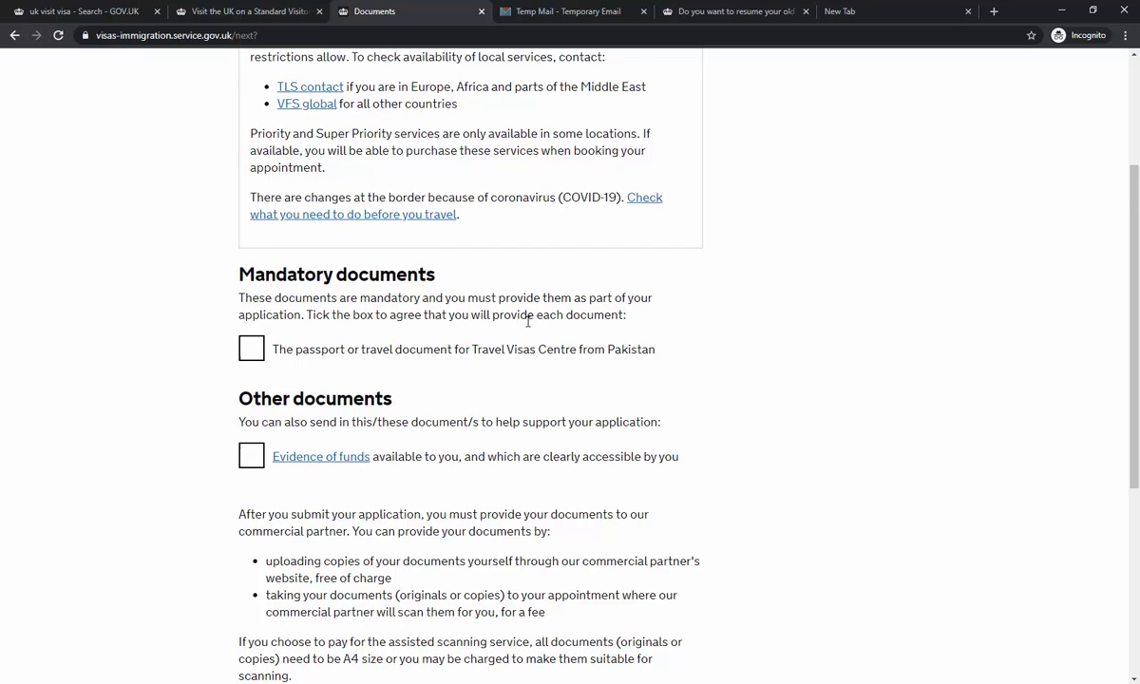
scroll(527, 321, down, 1)
click(321, 296)
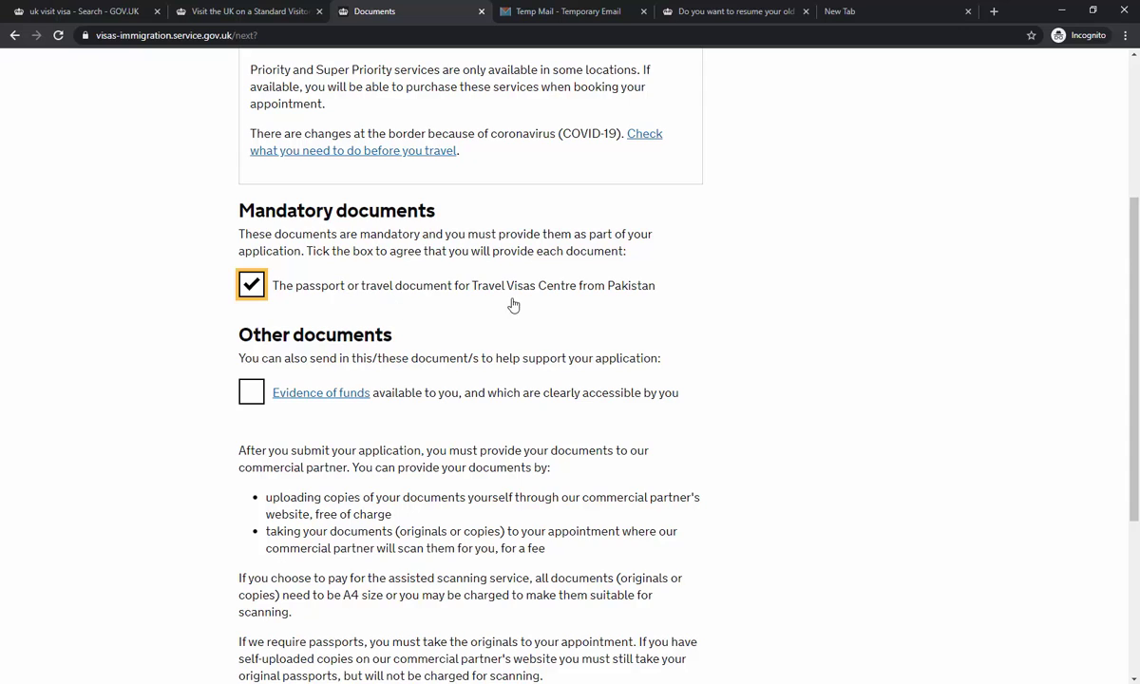
scroll(341, 295, down, 3)
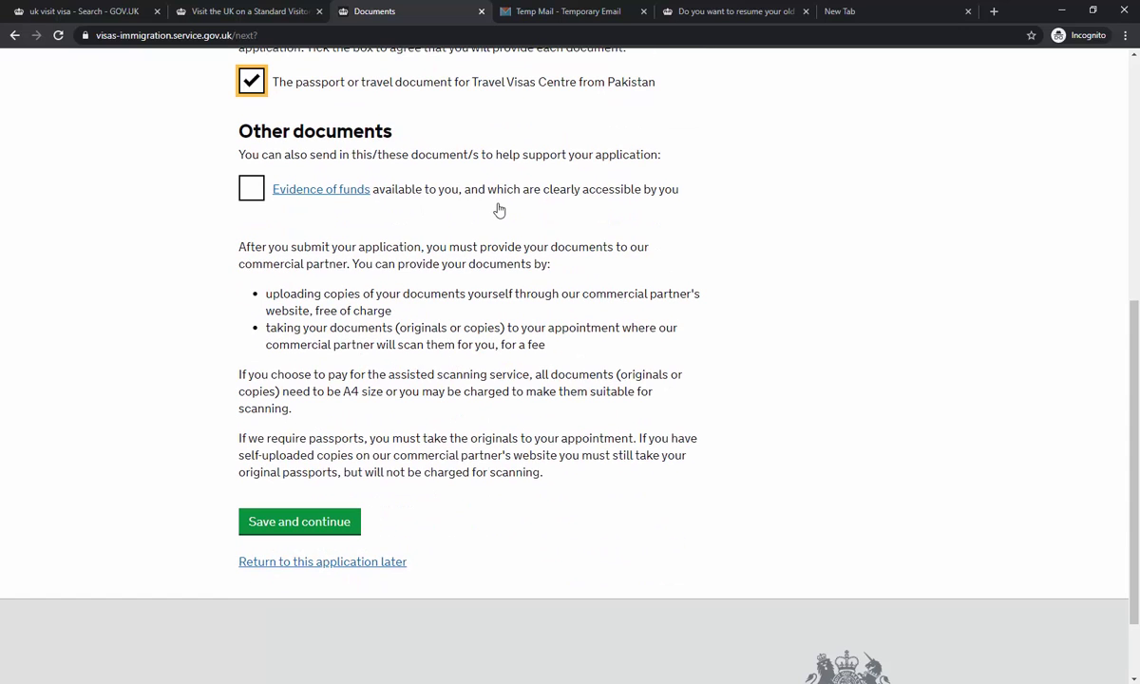
click(501, 195)
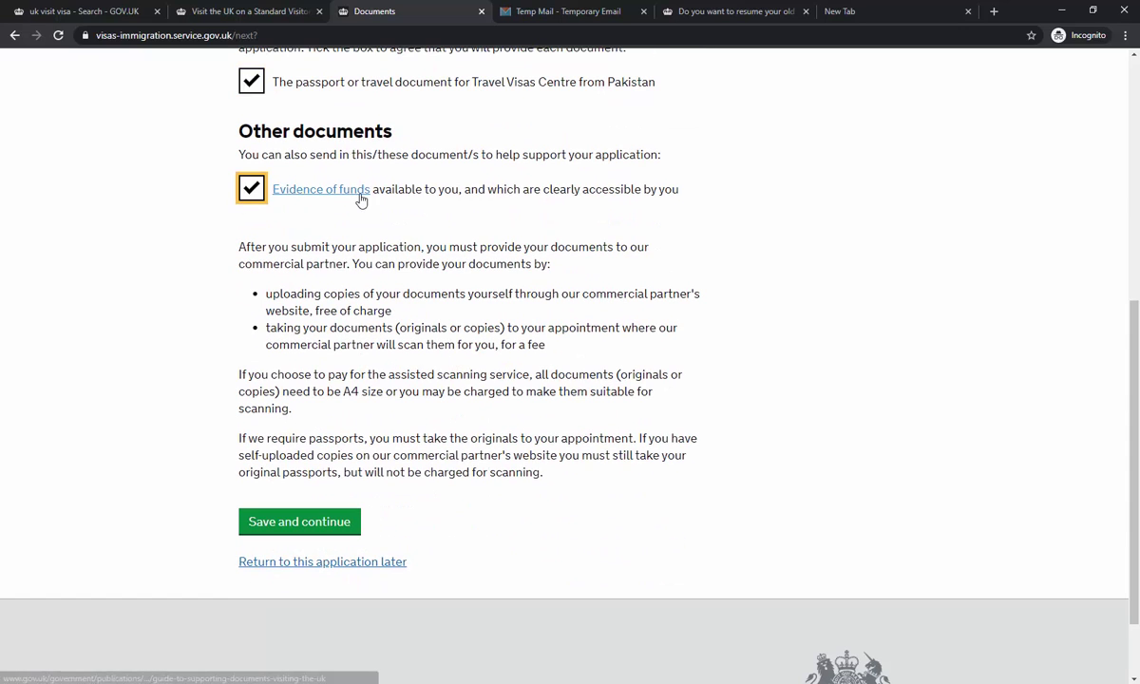
click(352, 527)
scroll(478, 380, up, 5)
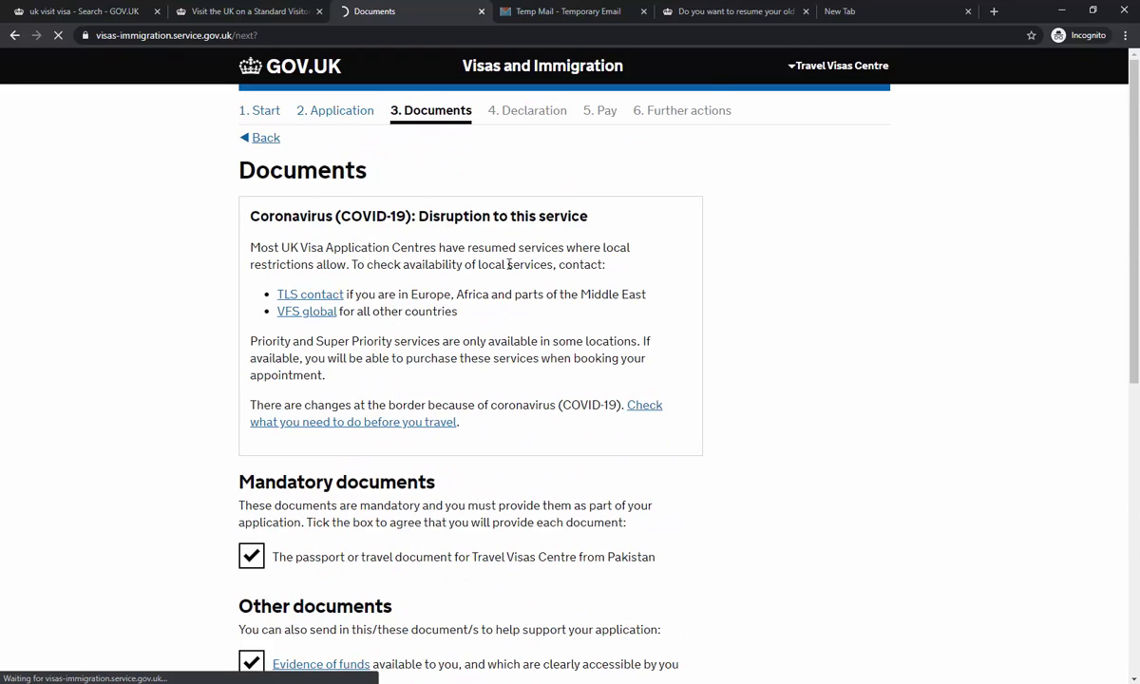
- Confirm understanding of the visitor conditions and save the confirmation
scroll(630, 350, down, 4)
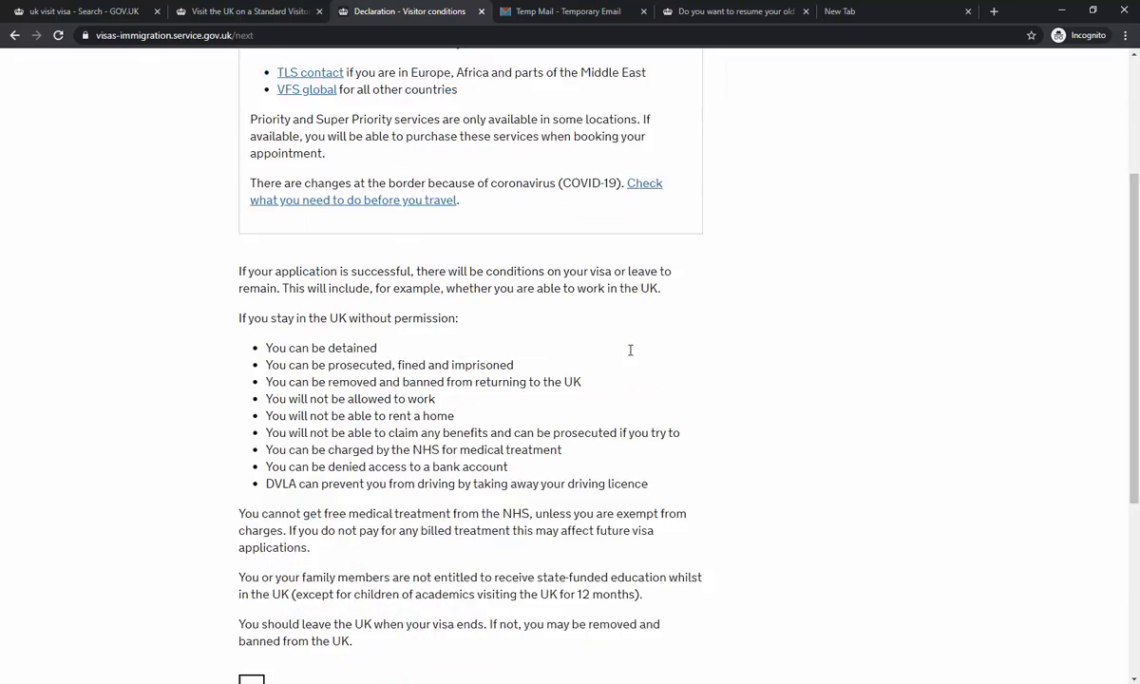
scroll(630, 349, down, 3)
click(446, 505)
click(330, 567)
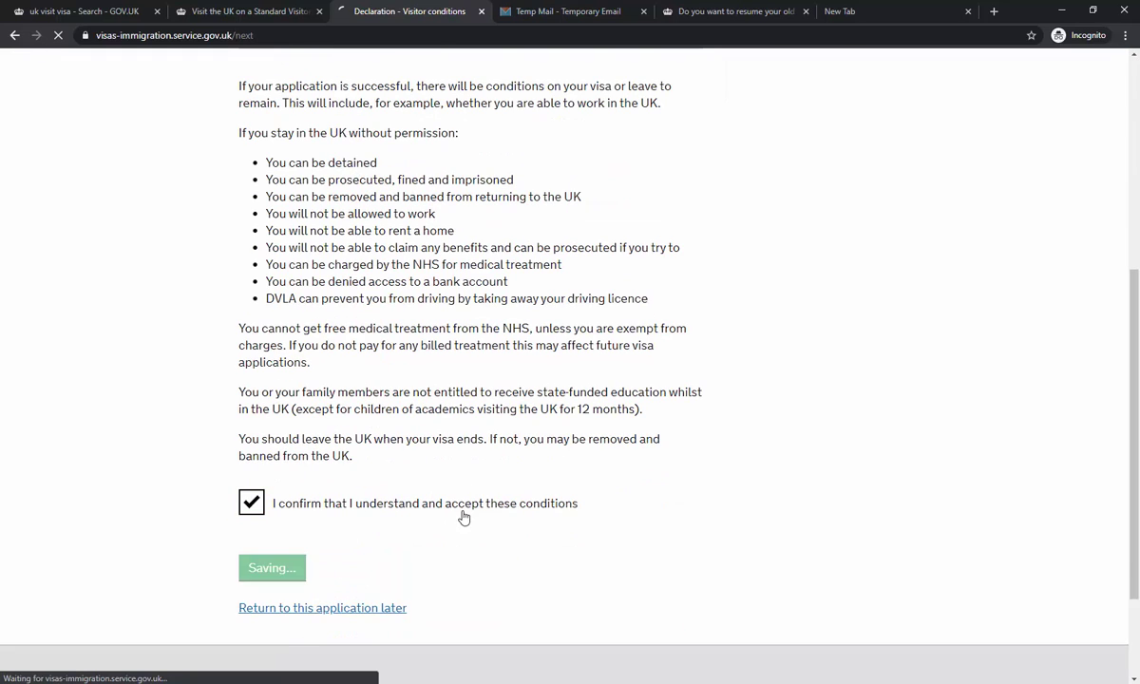
- Accept the declaration as the applicant aged 18 or over and proceed to payment
scroll(475, 508, up, 3)
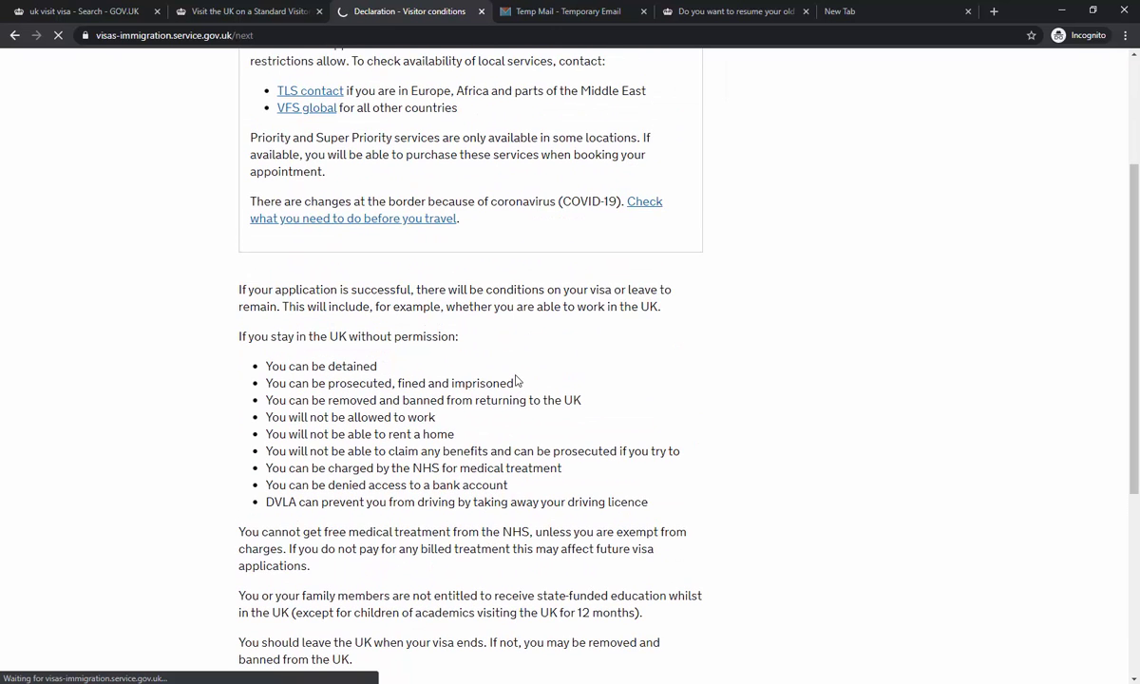
scroll(519, 370, down, 3)
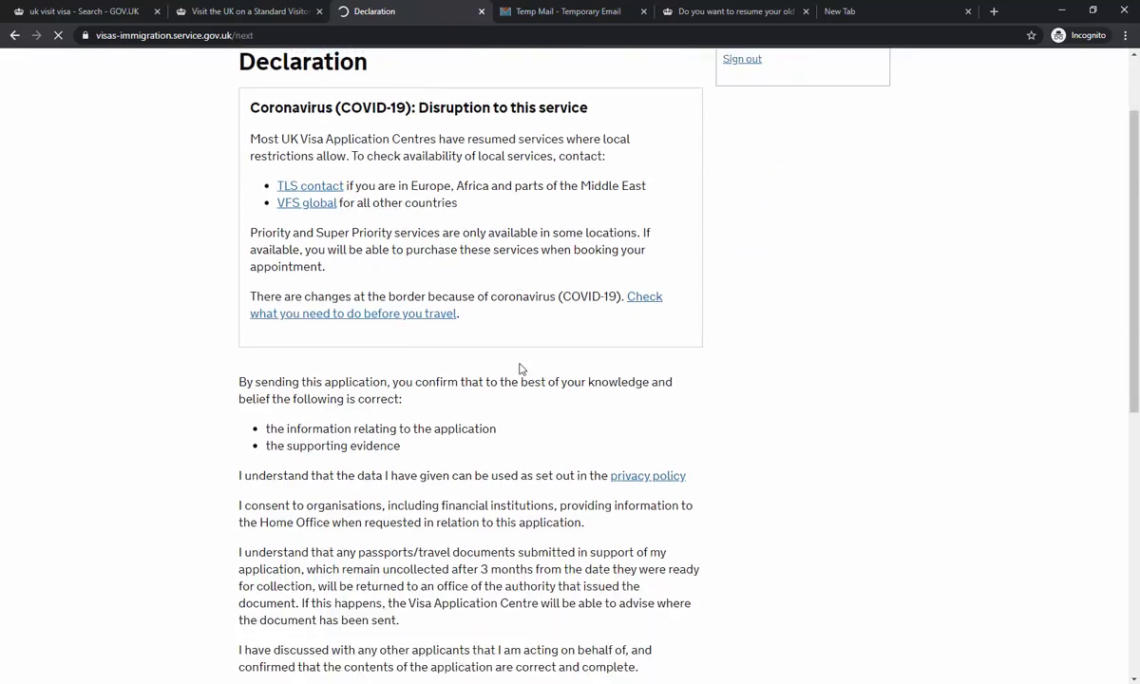
scroll(519, 366, down, 5)
scroll(519, 360, up, 2)
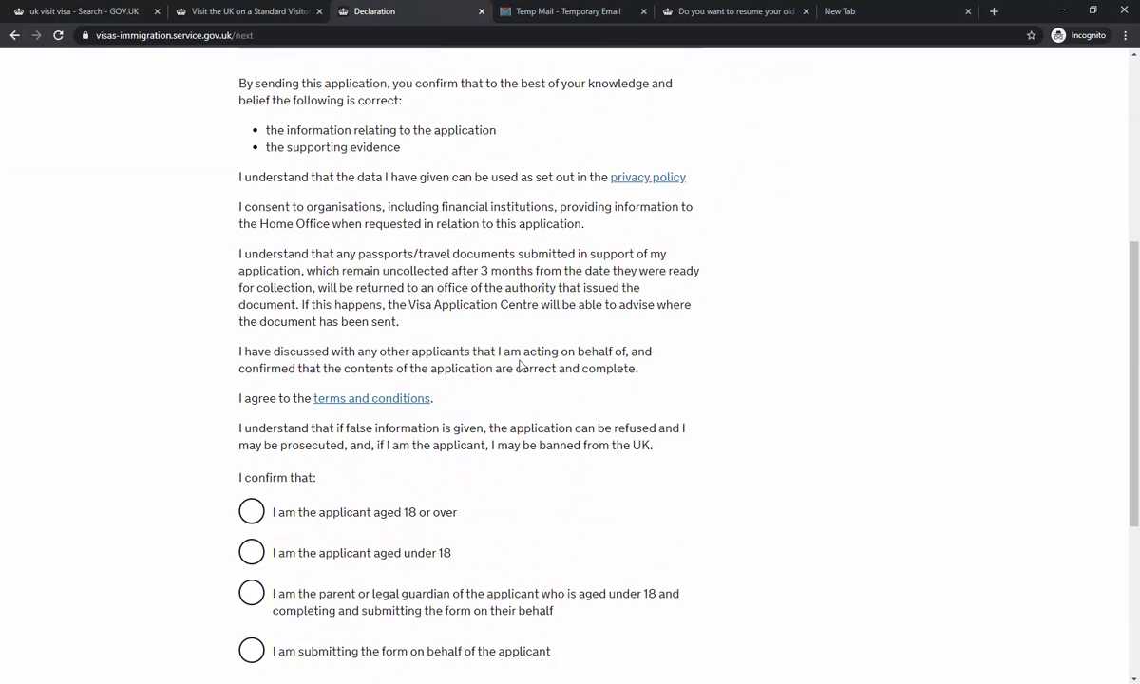
scroll(520, 360, up, 2)
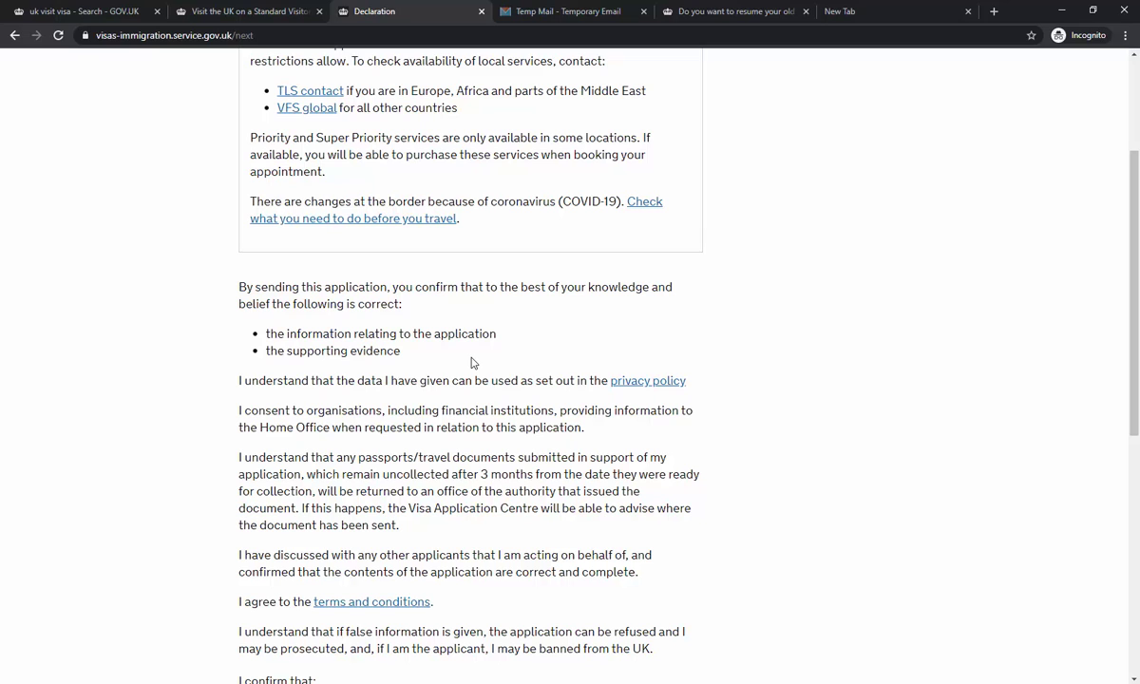
scroll(472, 363, down, 3)
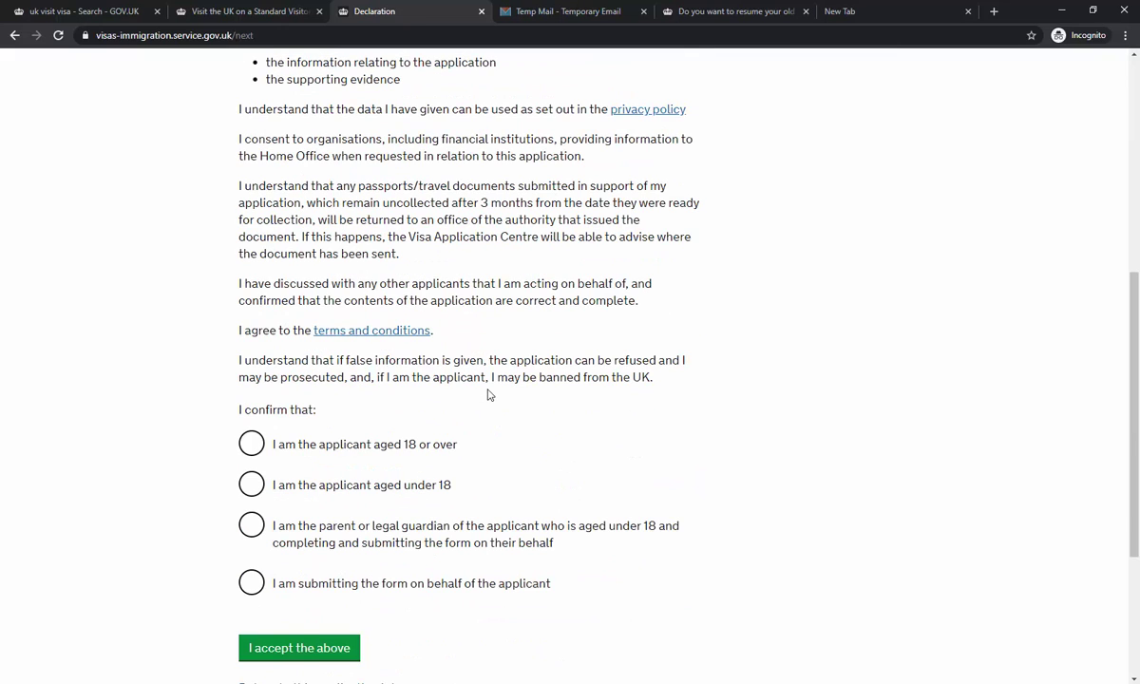
scroll(490, 393, down, 1)
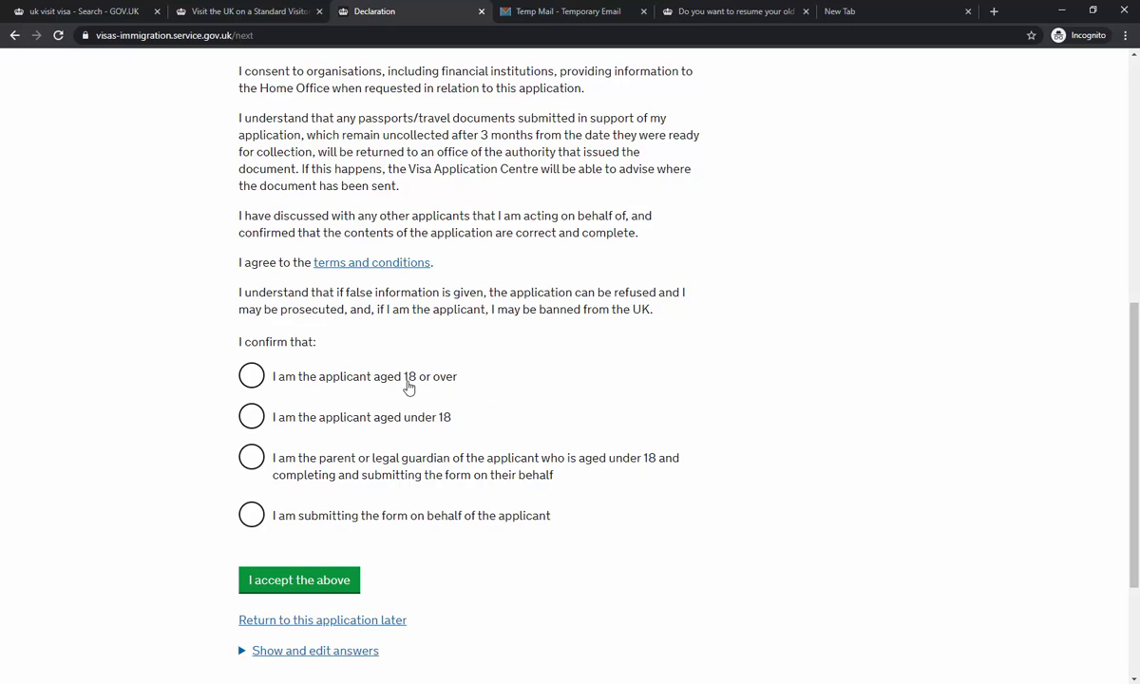
click(383, 371)
click(338, 586)
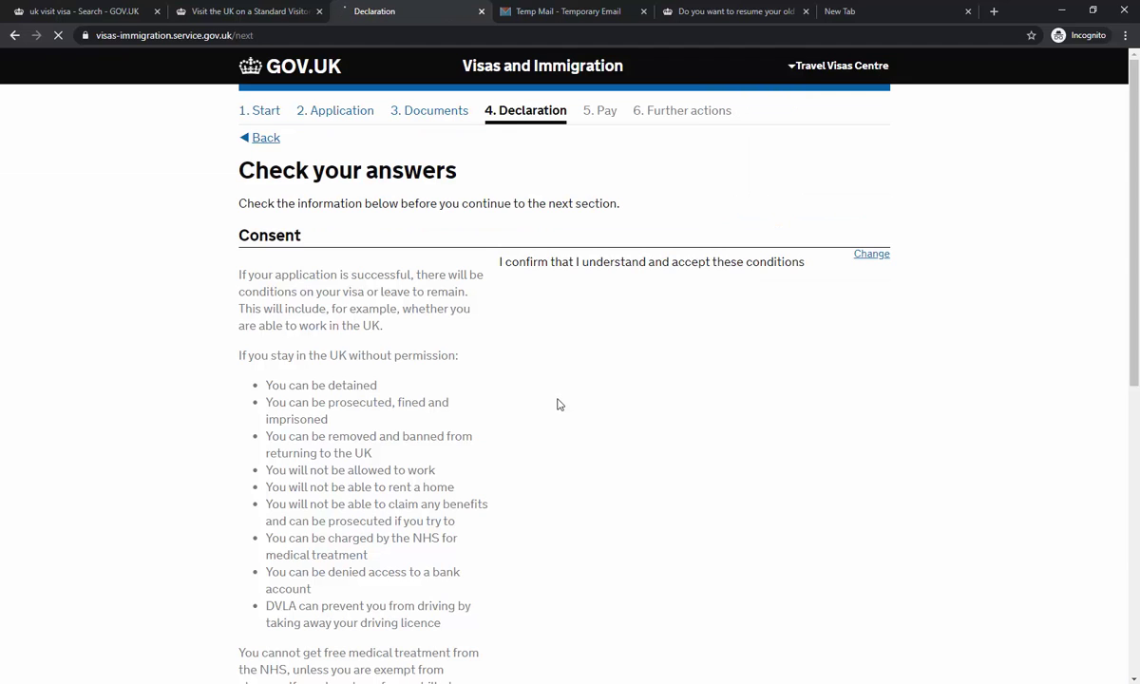
scroll(558, 404, down, 10)
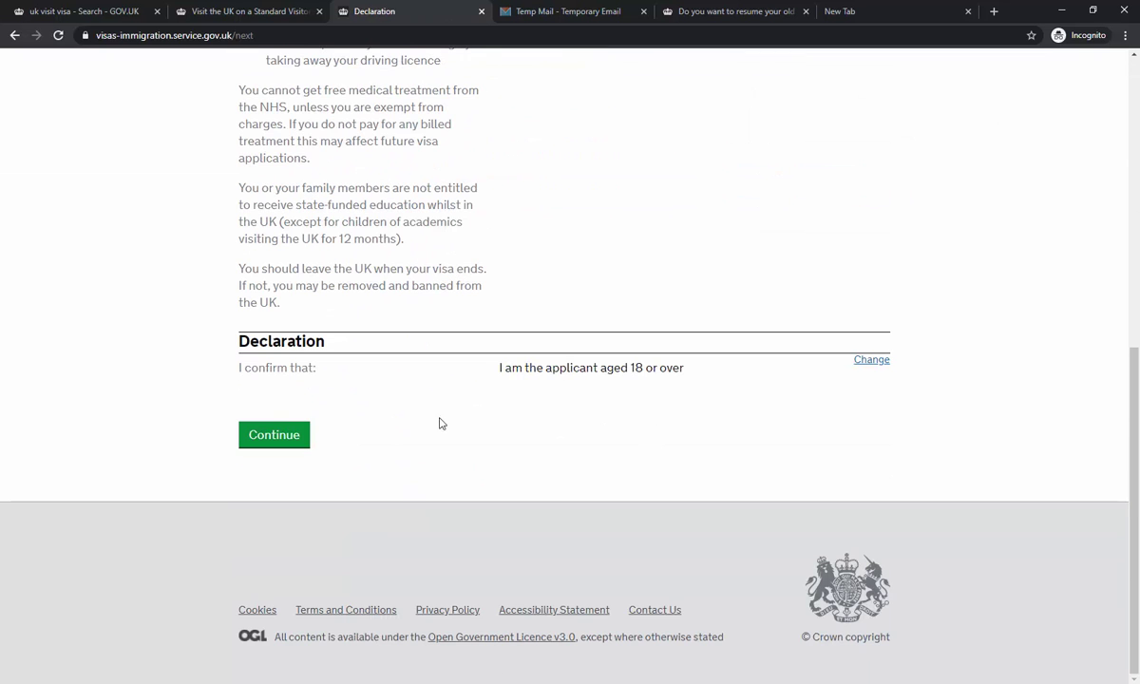
click(257, 439)
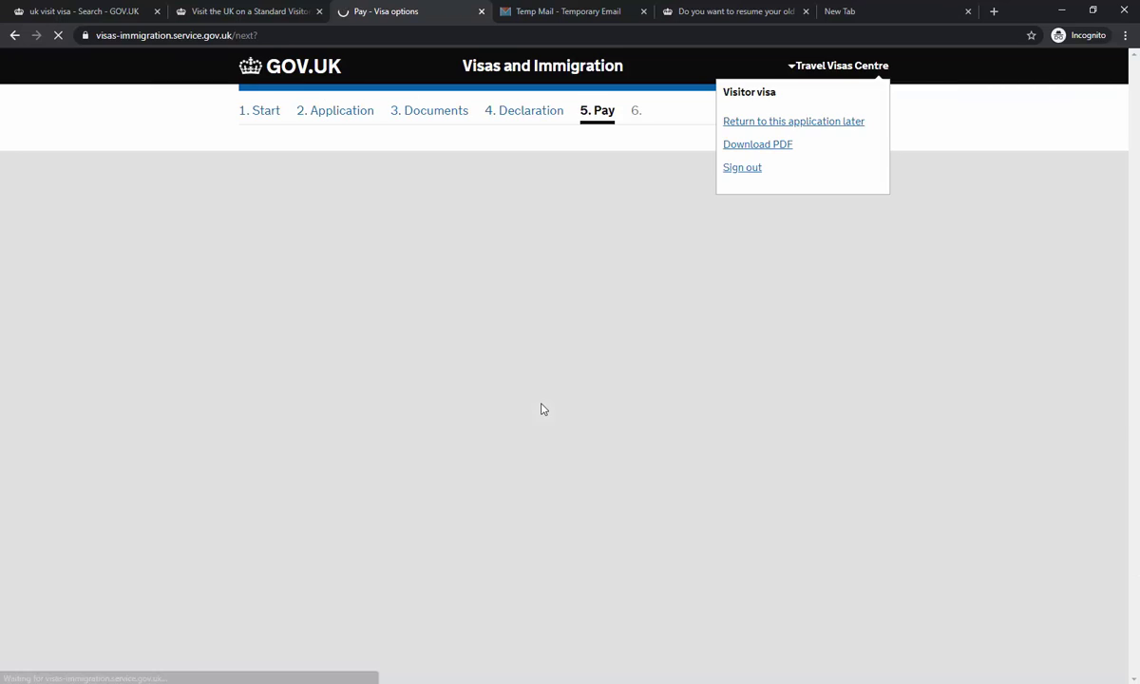
- Save the 6-month visa length and review Standard service at 20915.00 PKR
scroll(562, 382, down, 3)
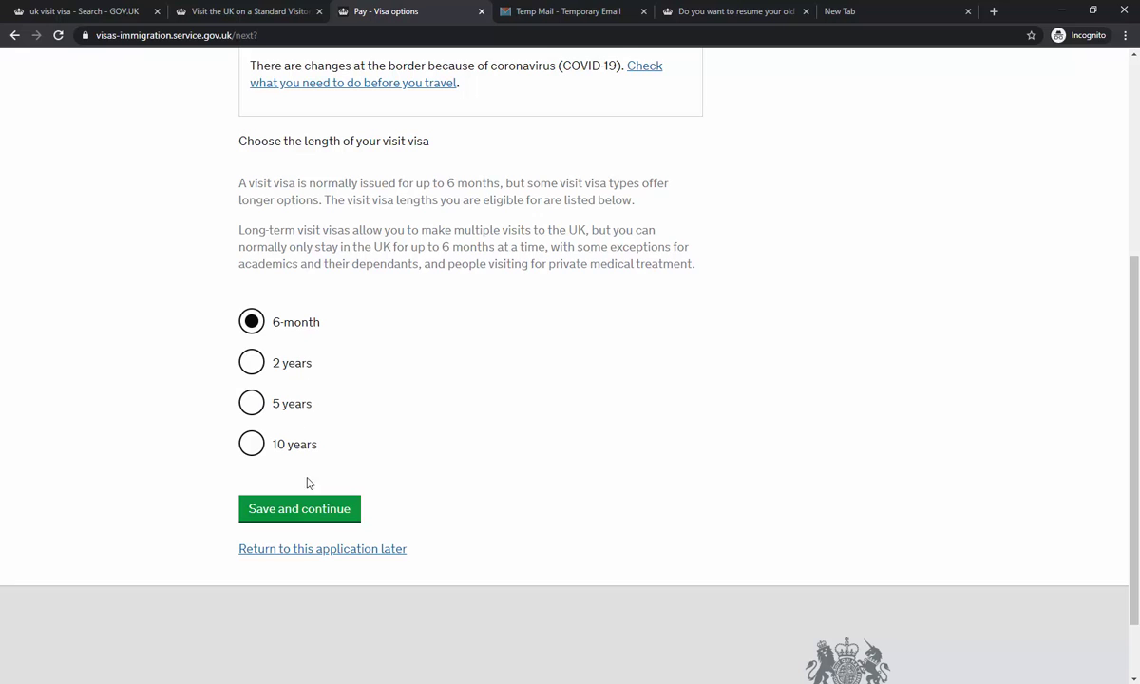
click(319, 515)
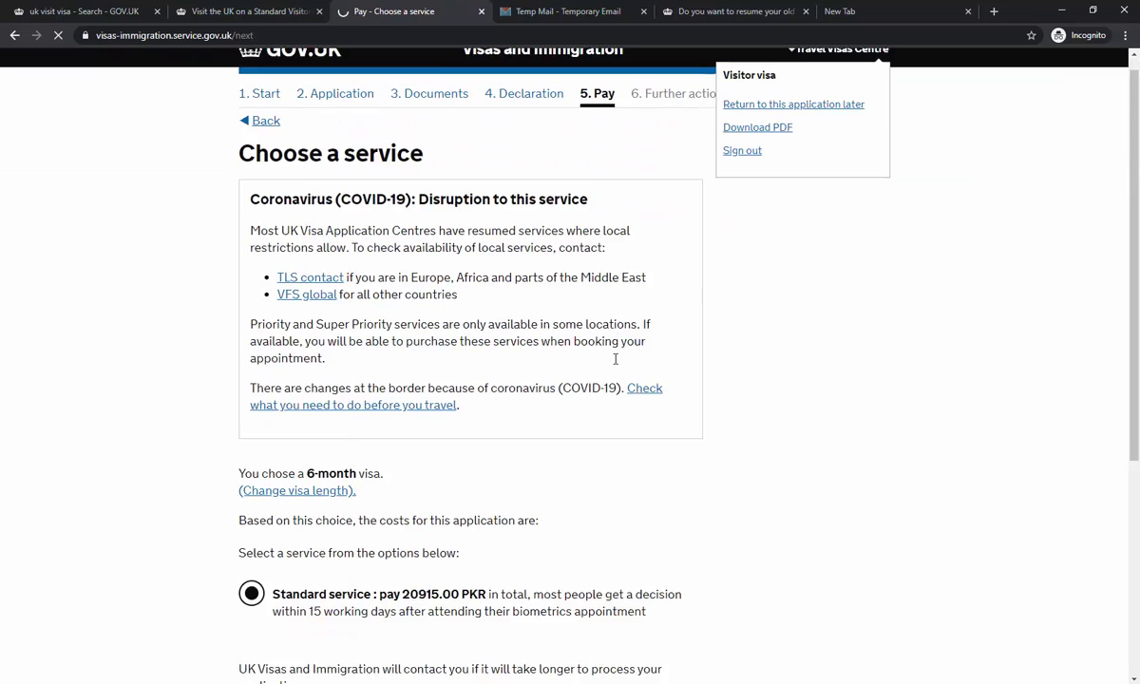
scroll(584, 353, down, 5)
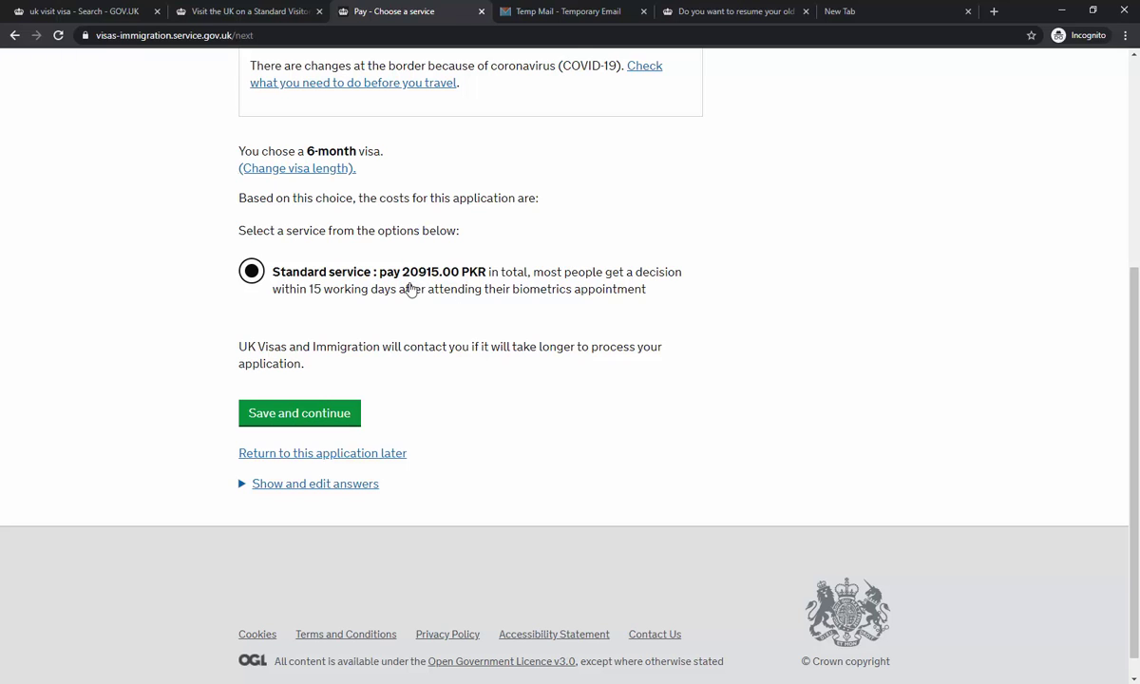
scroll(444, 383, up, 3)
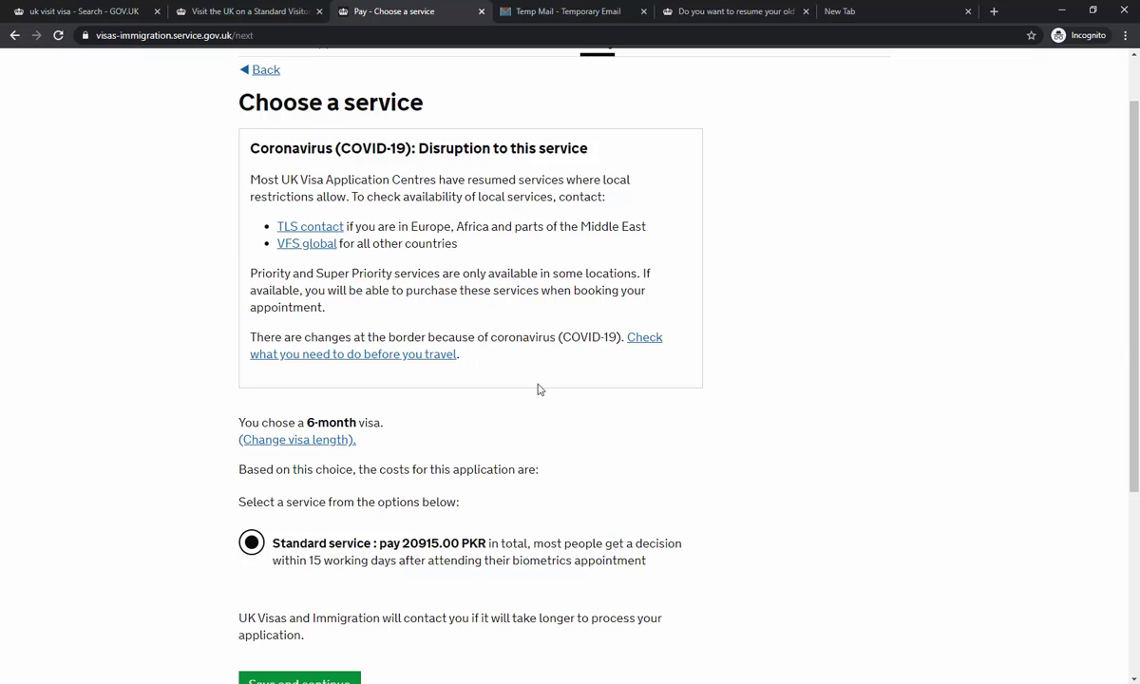
scroll(537, 394, down, 2)
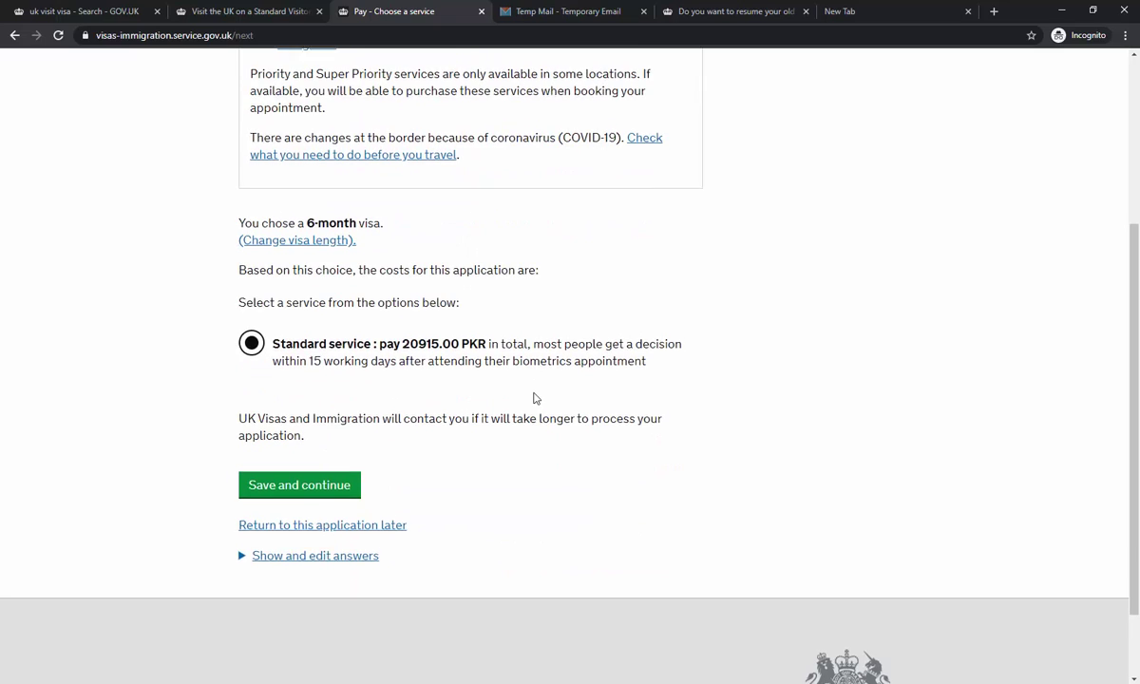
scroll(535, 397, up, 3)
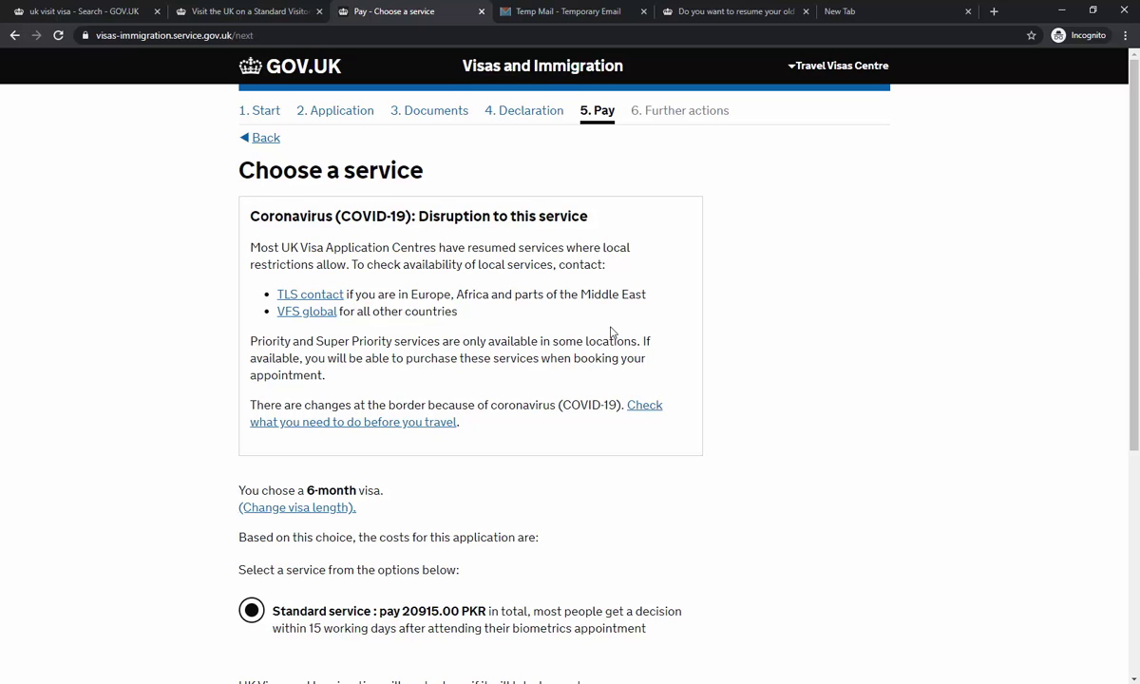
scroll(611, 331, down, 3)
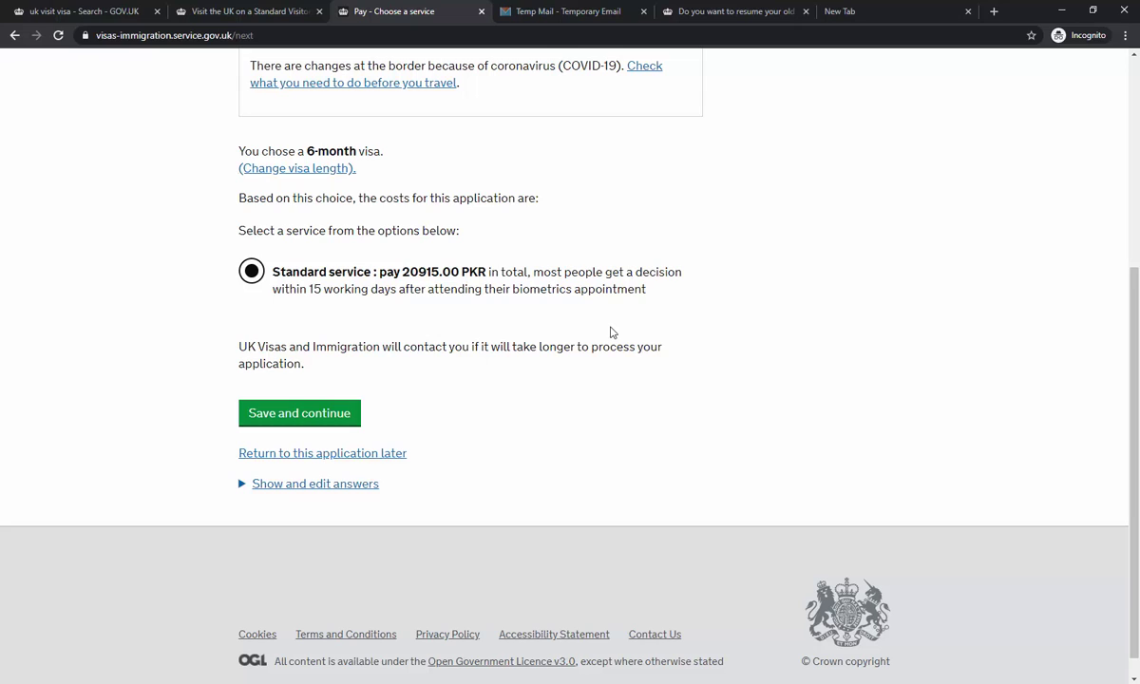
scroll(611, 332, up, 1)
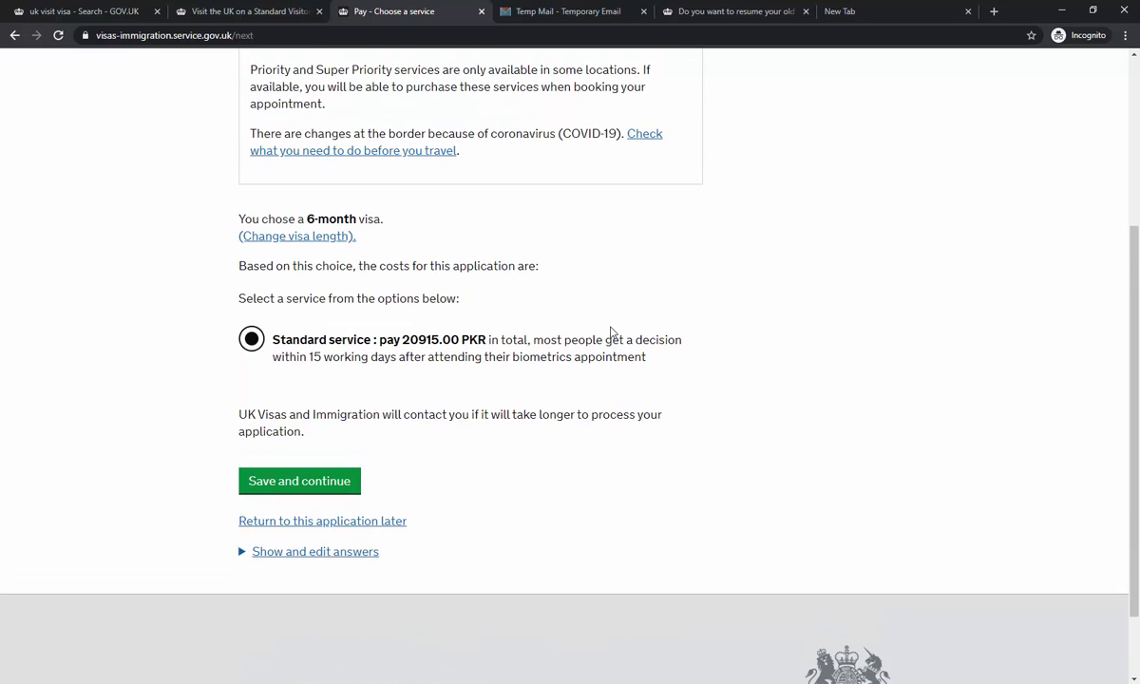
click(669, 12)
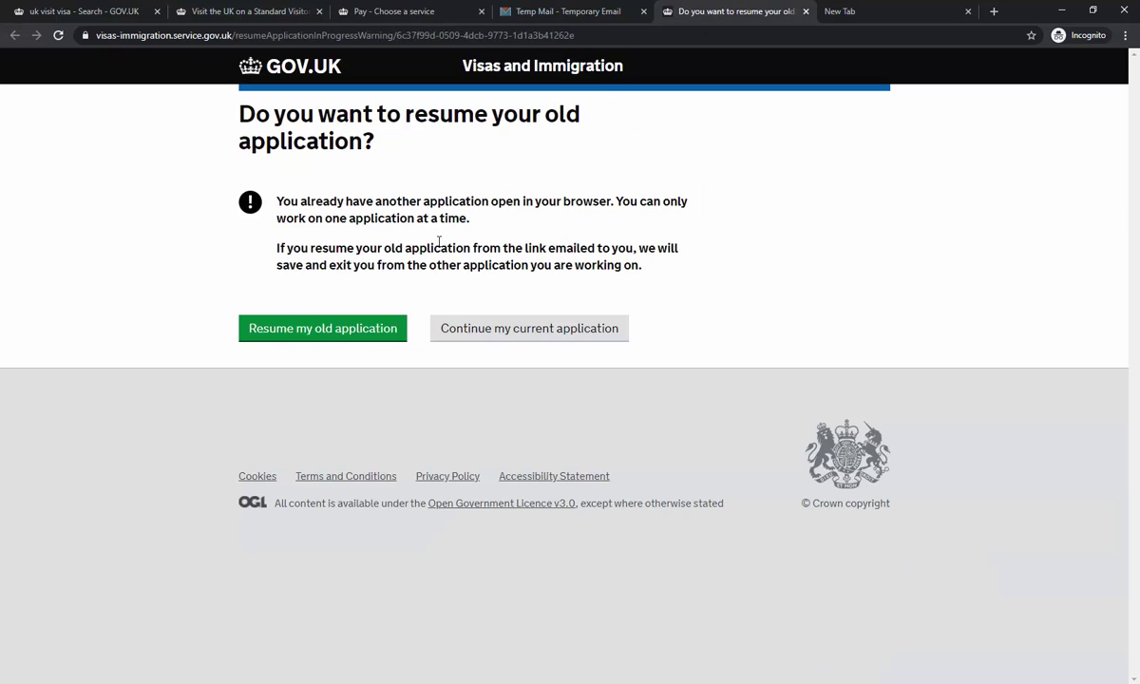
click(495, 11)
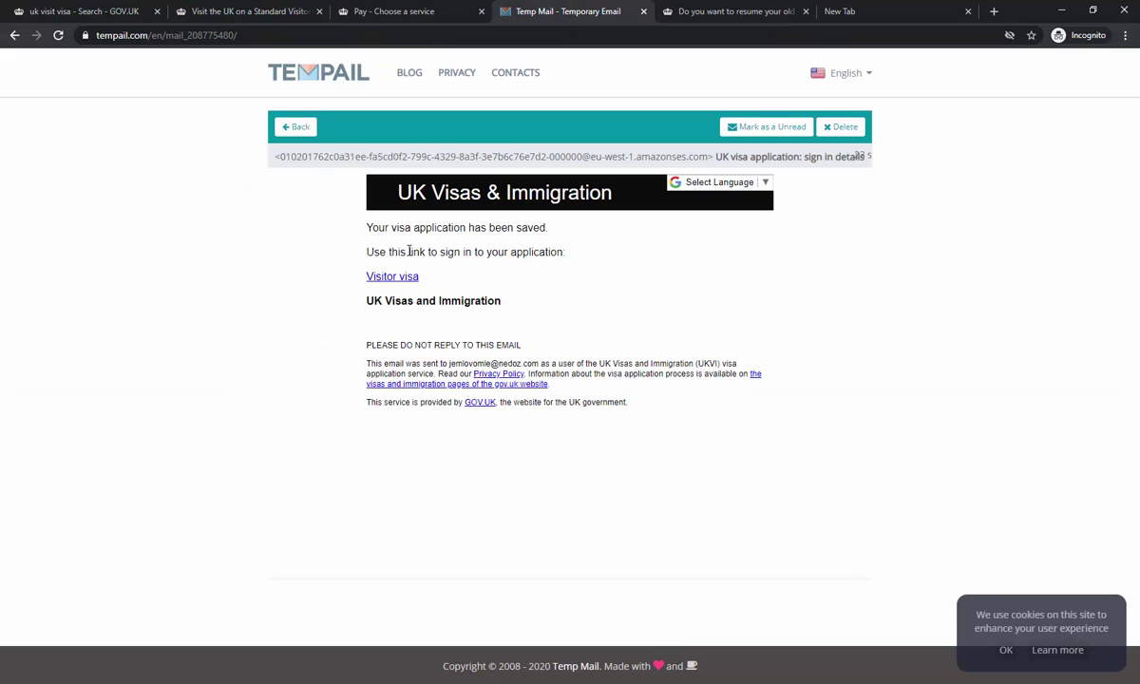
click(294, 127)
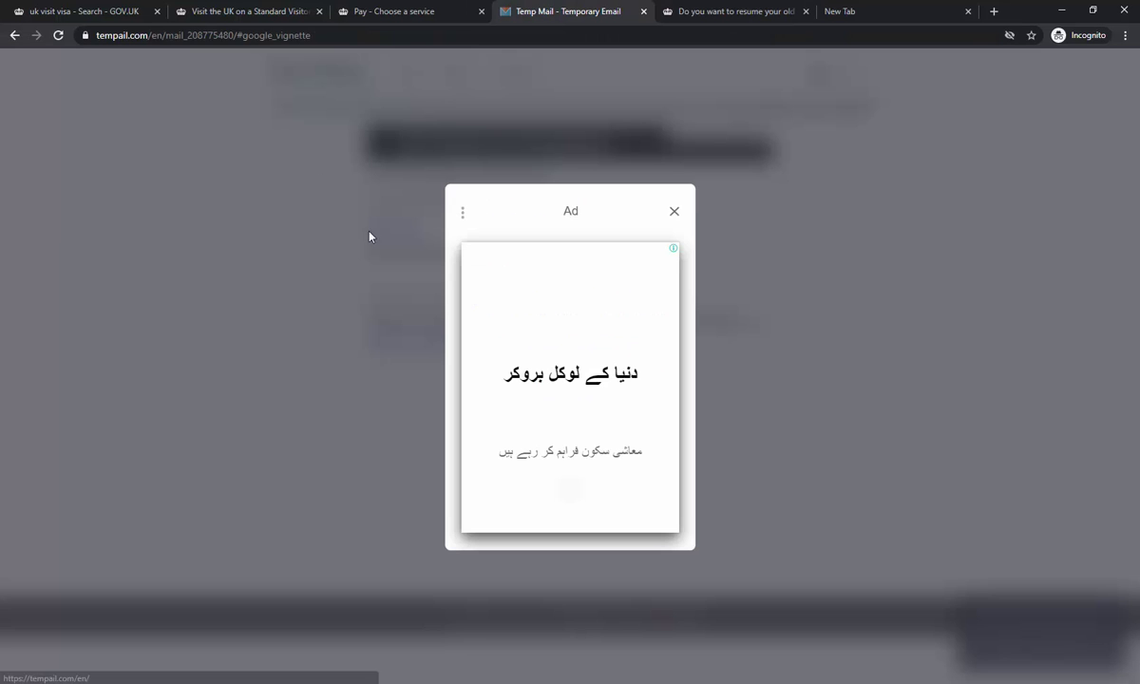
click(674, 212)
scroll(415, 282, down, 3)
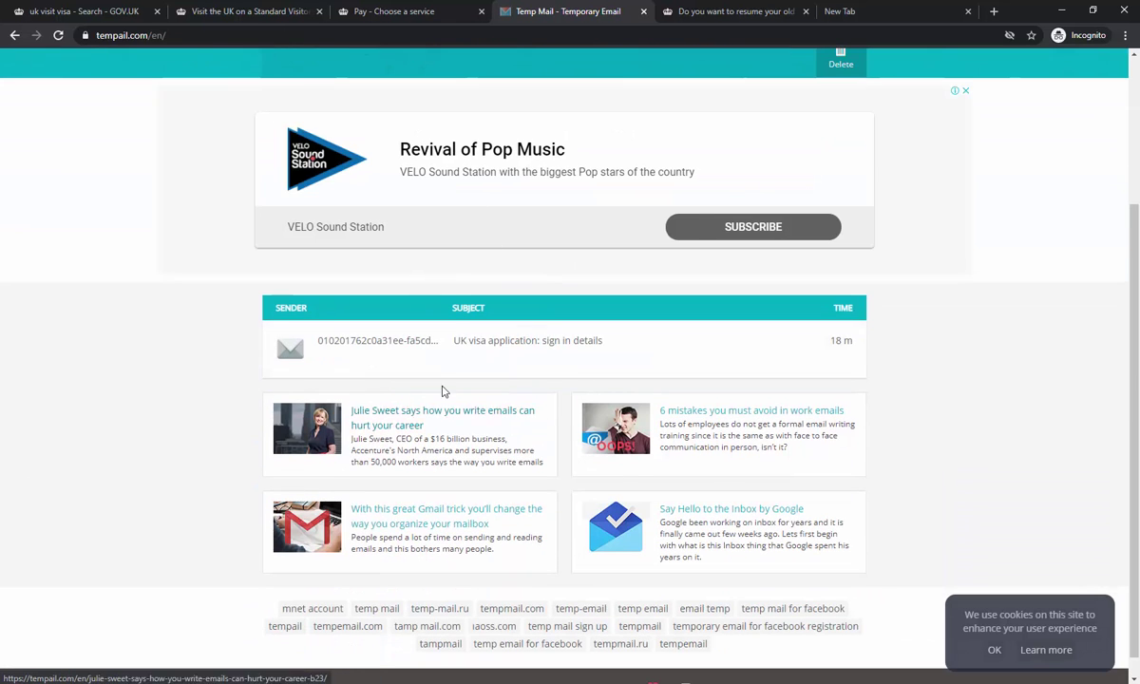
click(373, 14)
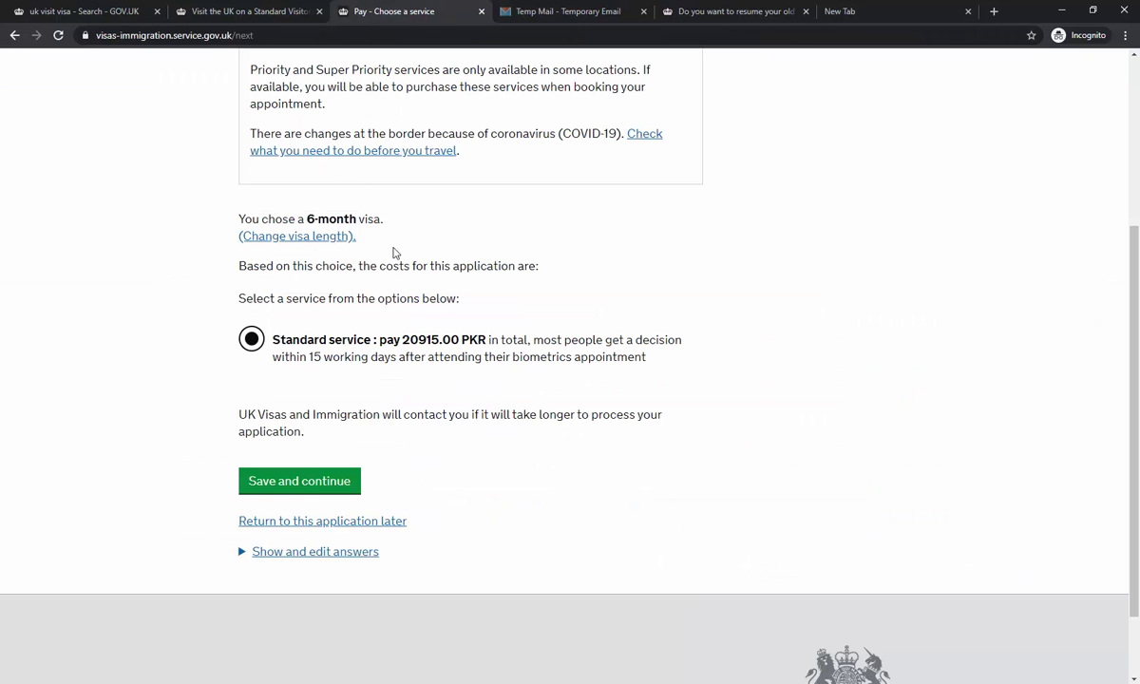